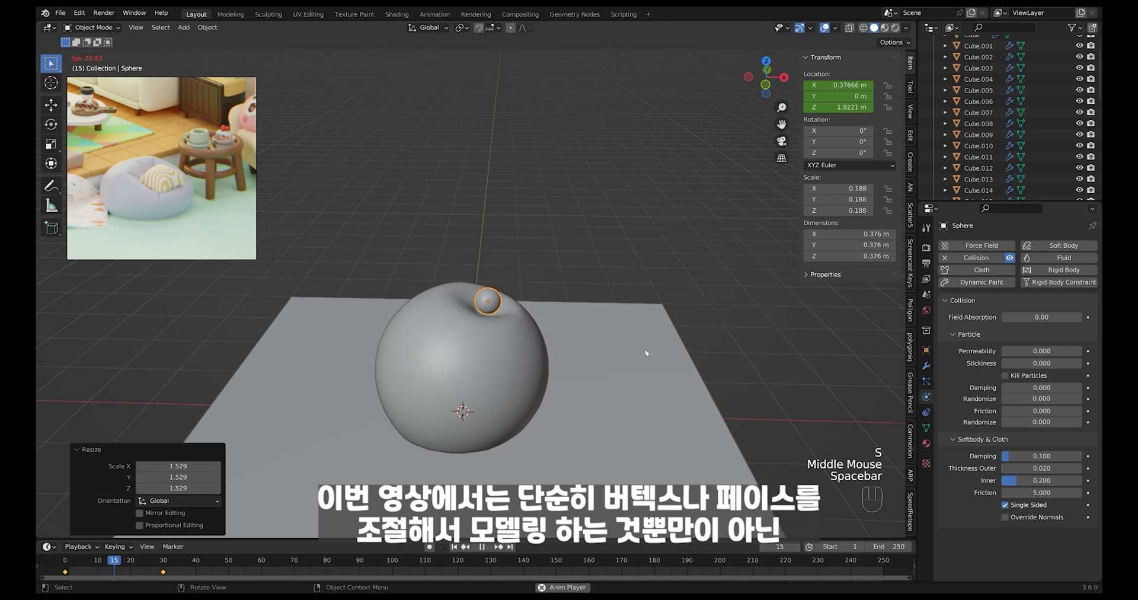
- Stop the cloth simulation playback at frame 52 and examine the bean bag's shape around the small sphere
key("space")
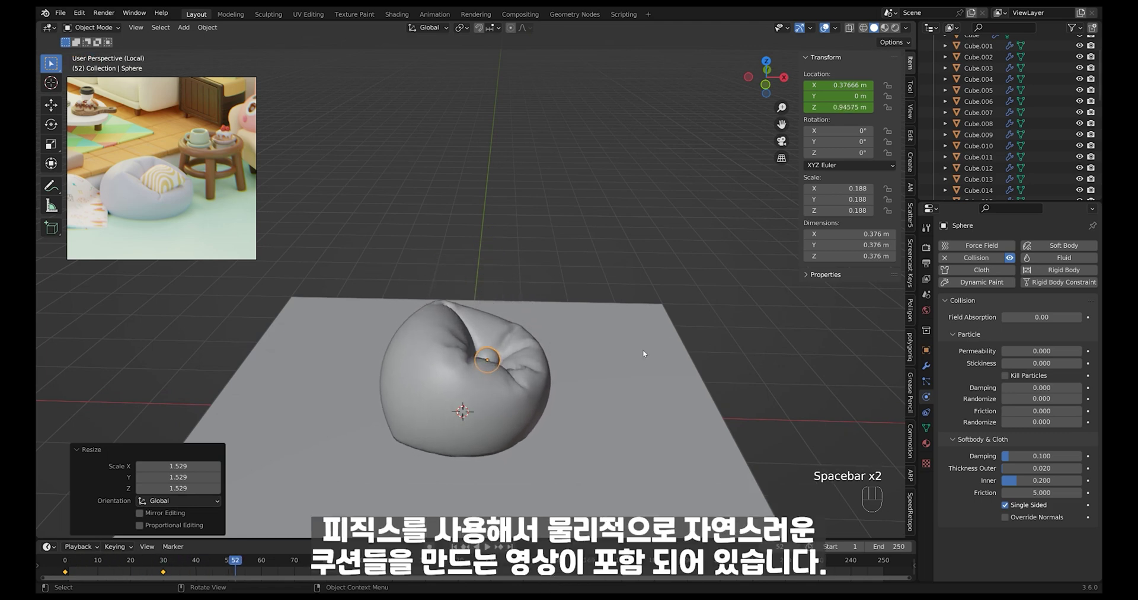
middle_click_drag(642, 350, 615, 367)
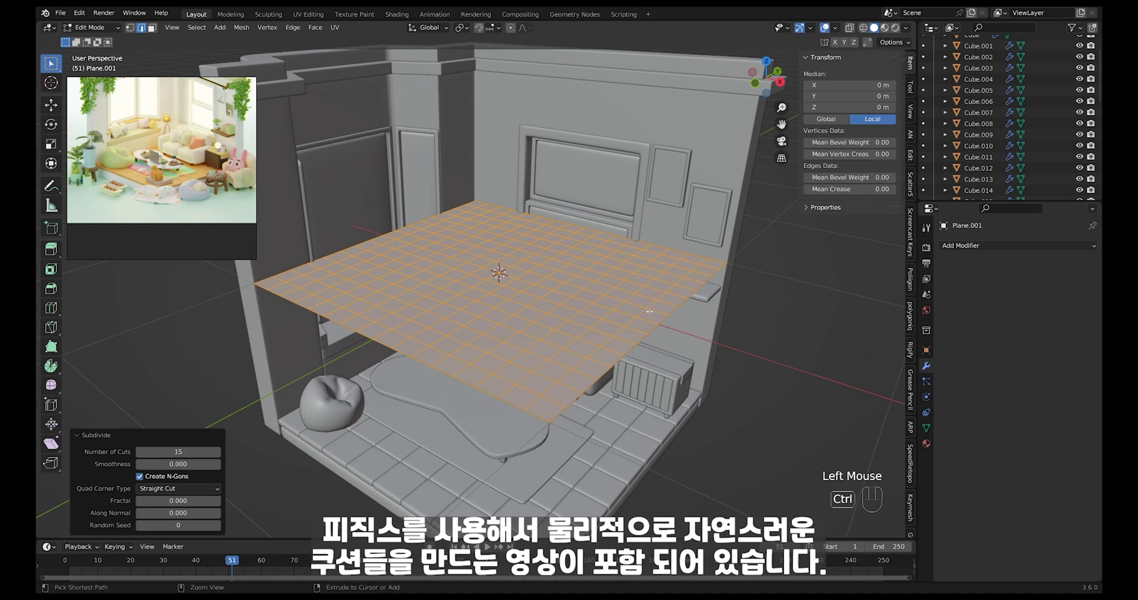
- Extrude the subdivided plane about 0.11 m upward into a thin slab
middle_click_drag(629, 379, 630, 324, "ctrl")
key("e")
left_click(628, 352)
- Cut one centred edge loop around the slab's sides and scale it outward by about 1.05
middle_click_drag(631, 350, 629, 314, "ctrl")
key("ctrl+r")
left_click(601, 359)
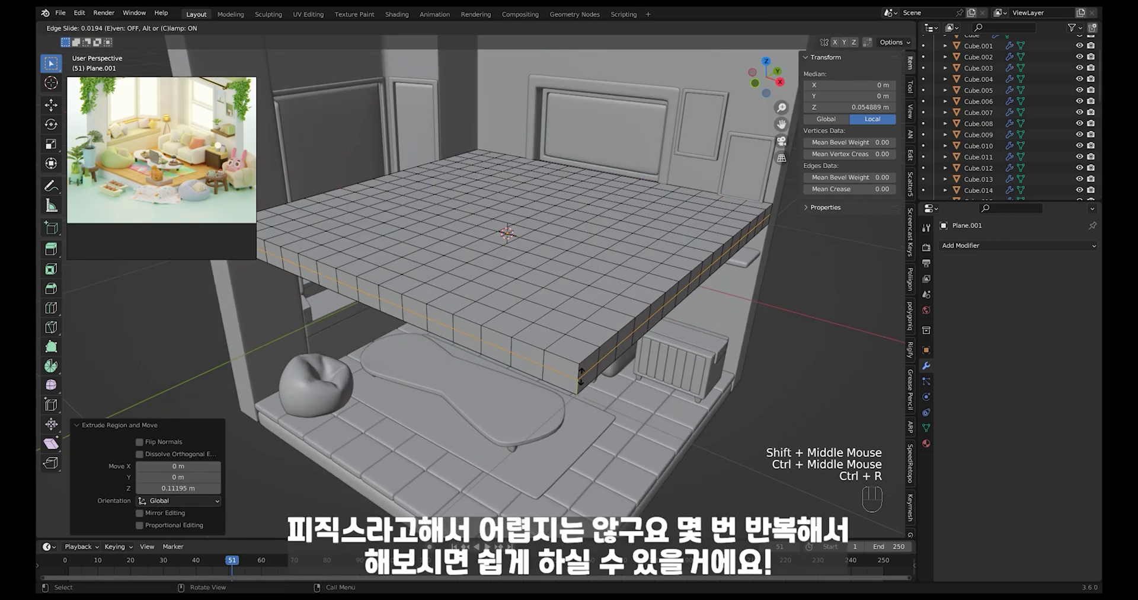
right_click(596, 374)
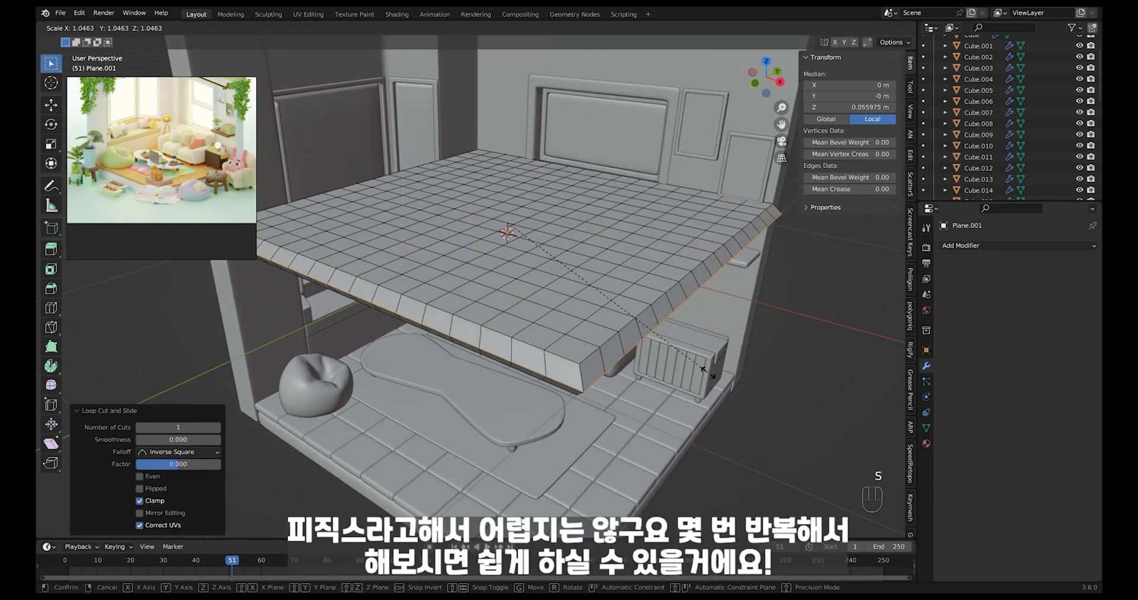
middle_click_drag(696, 368, 697, 343, "ctrl")
key("Tab")
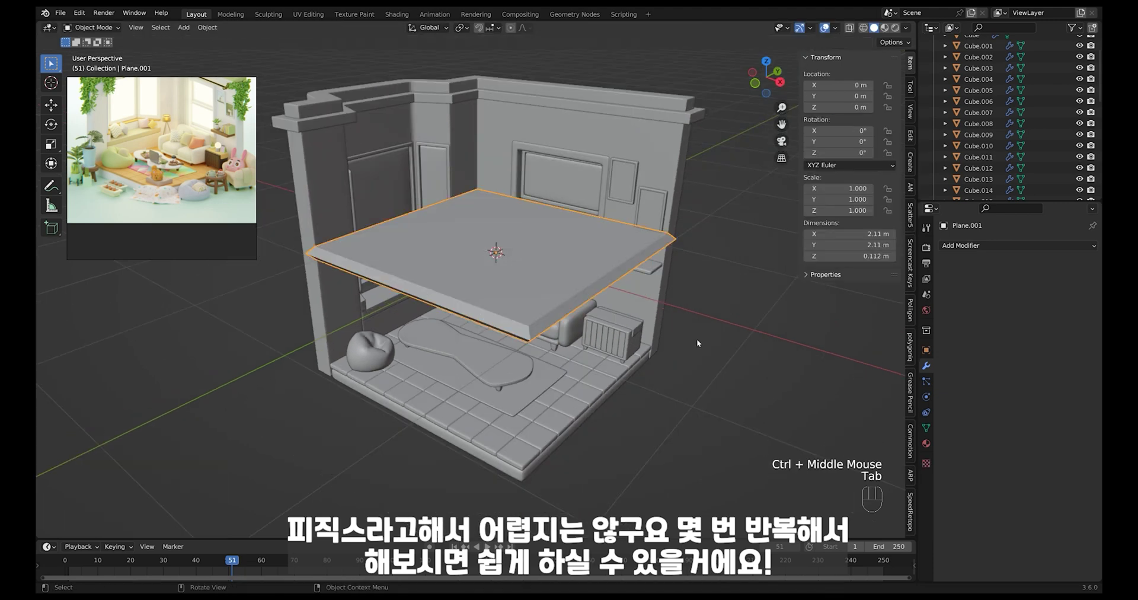
- Give the slab Cloth physics with gravity 0 and play the simulation to inflate it into a cushion
left_click(927, 396)
left_click(977, 276)
key("space")
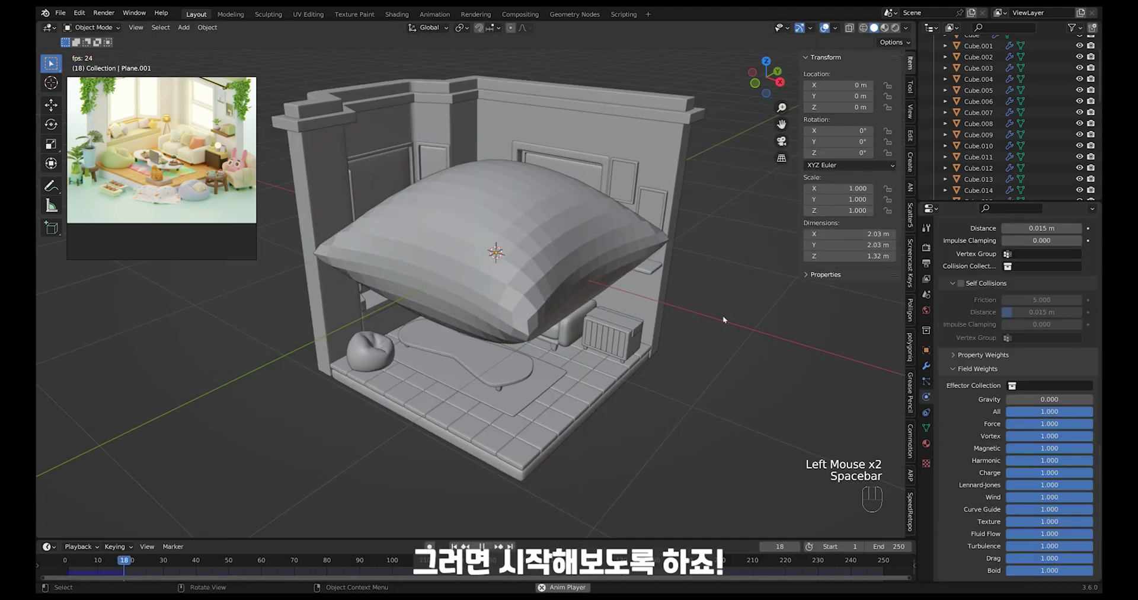
key("space")
middle_click_drag(718, 343, 641, 378)
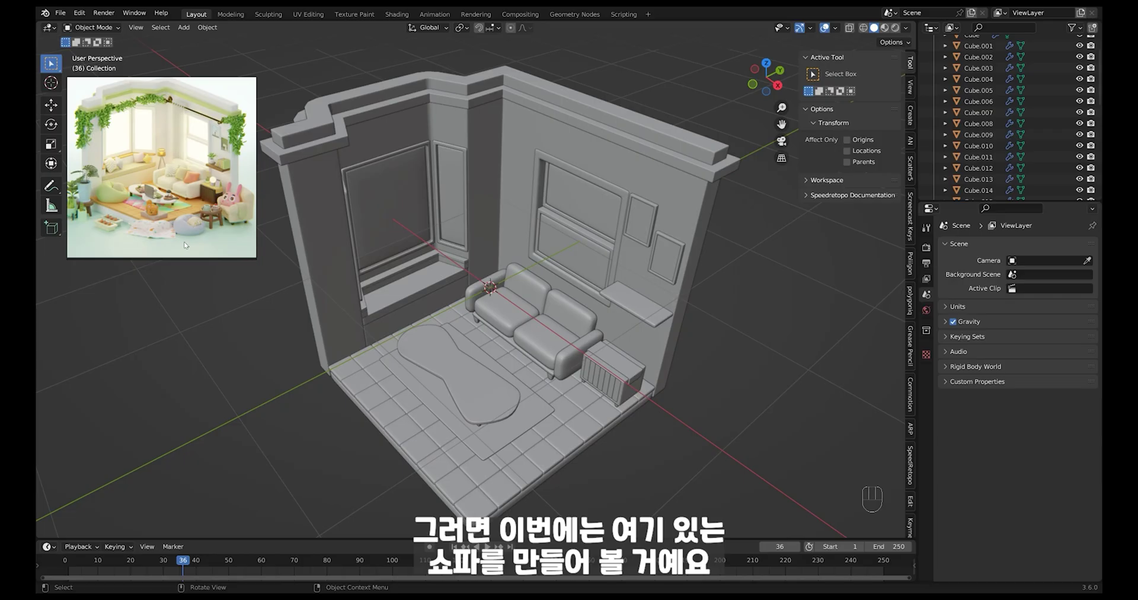
- Focus the reference image on the bean bag and add a 2 m plane mesh at the world origin
scroll(185, 245, "up", 6)
middle_click_drag(186, 221, 194, 188)
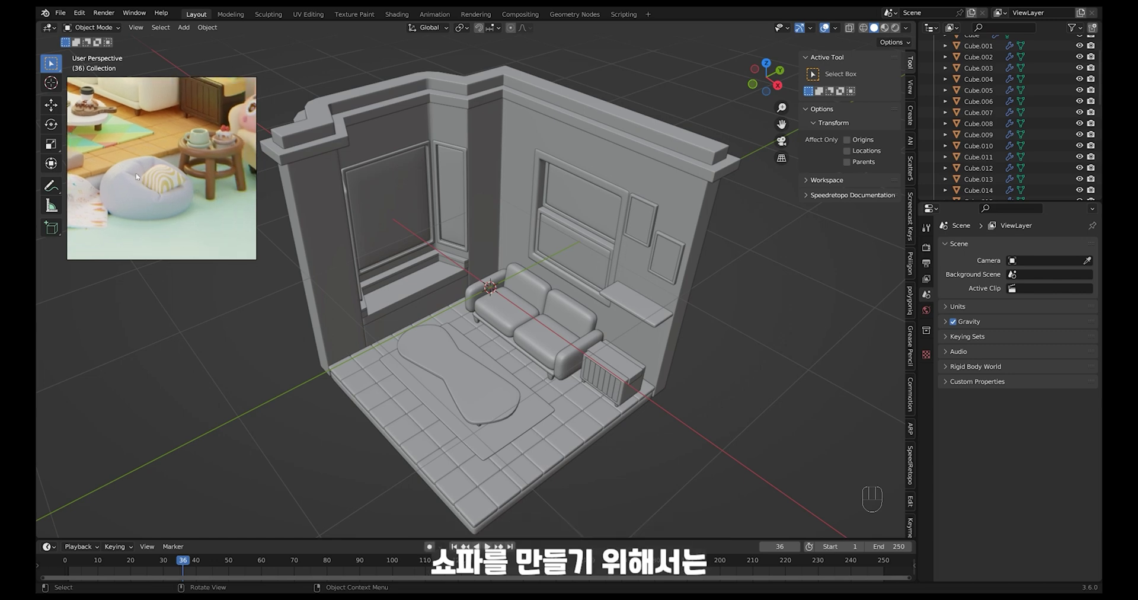
middle_click_drag(716, 369, 684, 383, "ctrl")
left_click(684, 379)
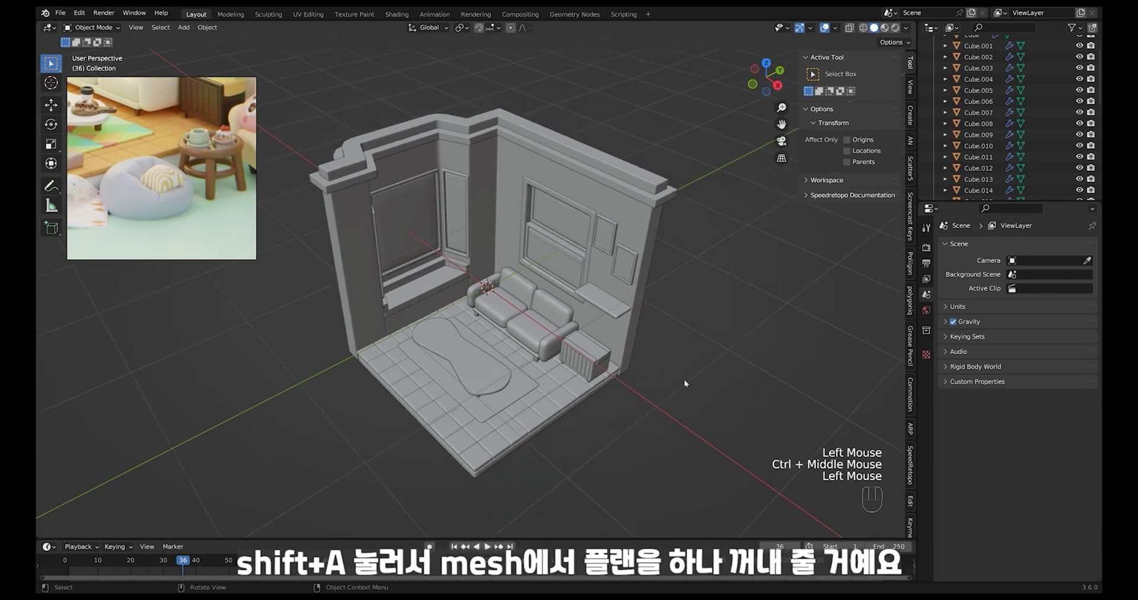
key("shift+a")
mouse_move(684, 380)
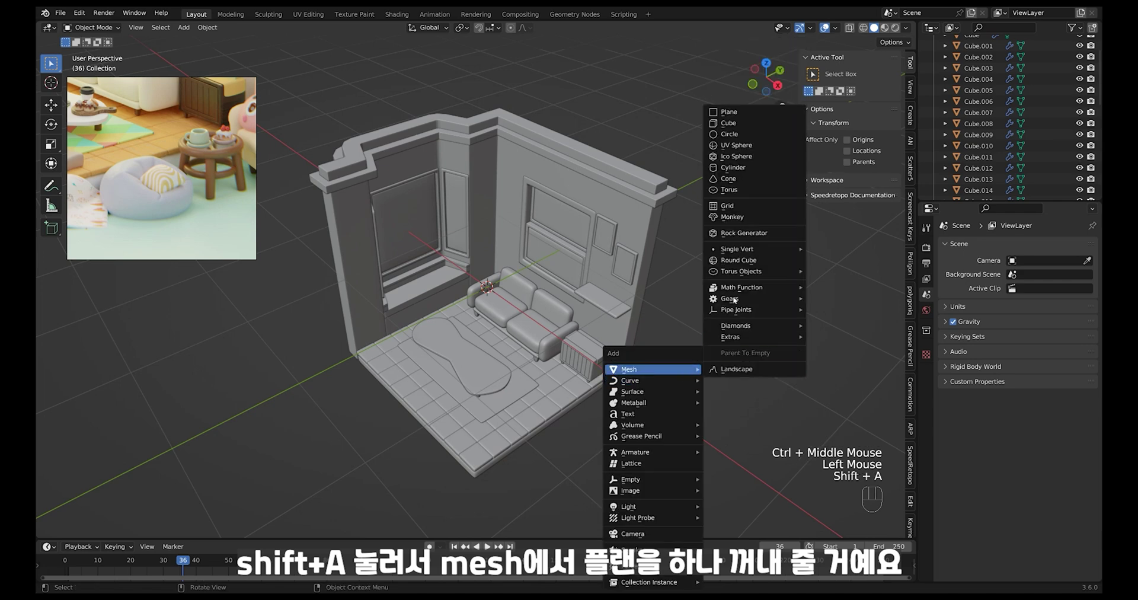
left_click(740, 113)
middle_click_drag(639, 291, 546, 297, "ctrl")
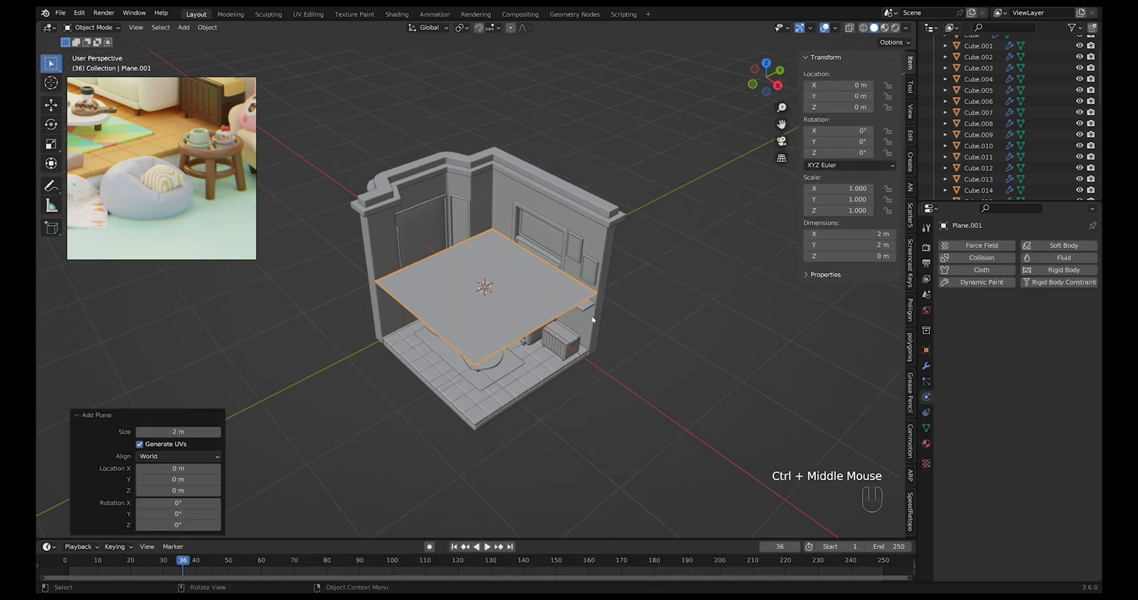
- Isolate the plane in local view and scale it up to about 8 m square as the floor
key("slash")
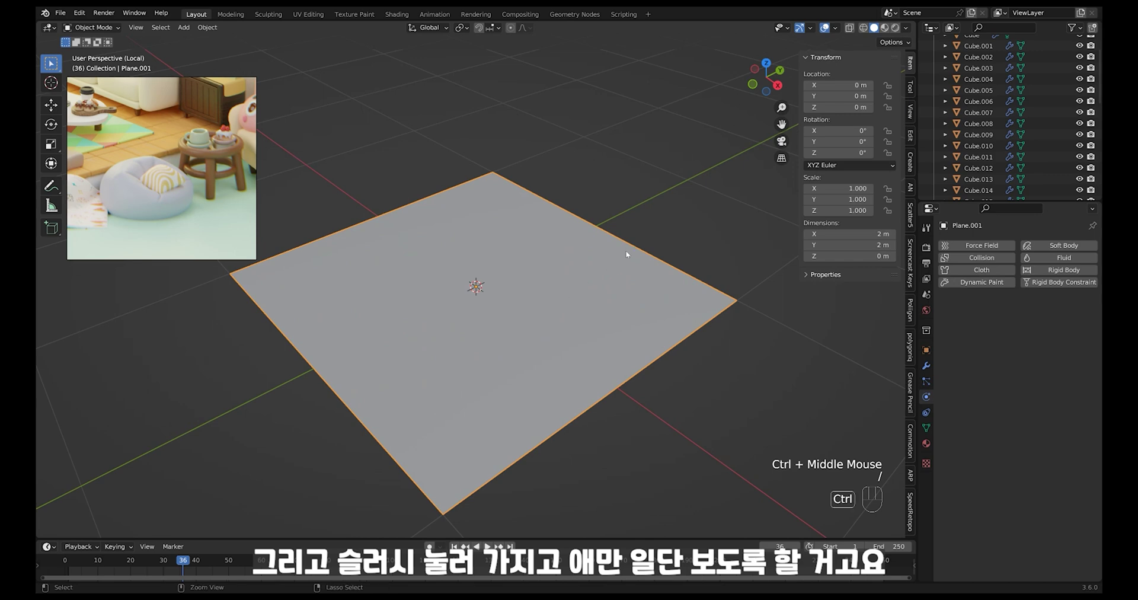
middle_click_drag(626, 252, 581, 247, "ctrl")
middle_click_drag(546, 321, 560, 324)
key("s")
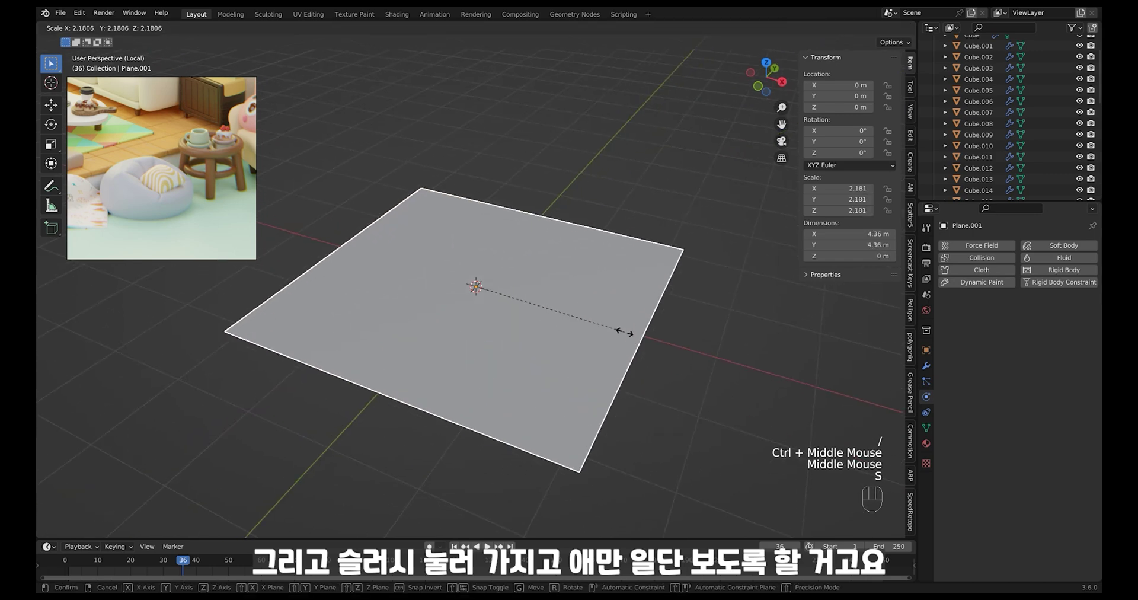
left_click(724, 341)
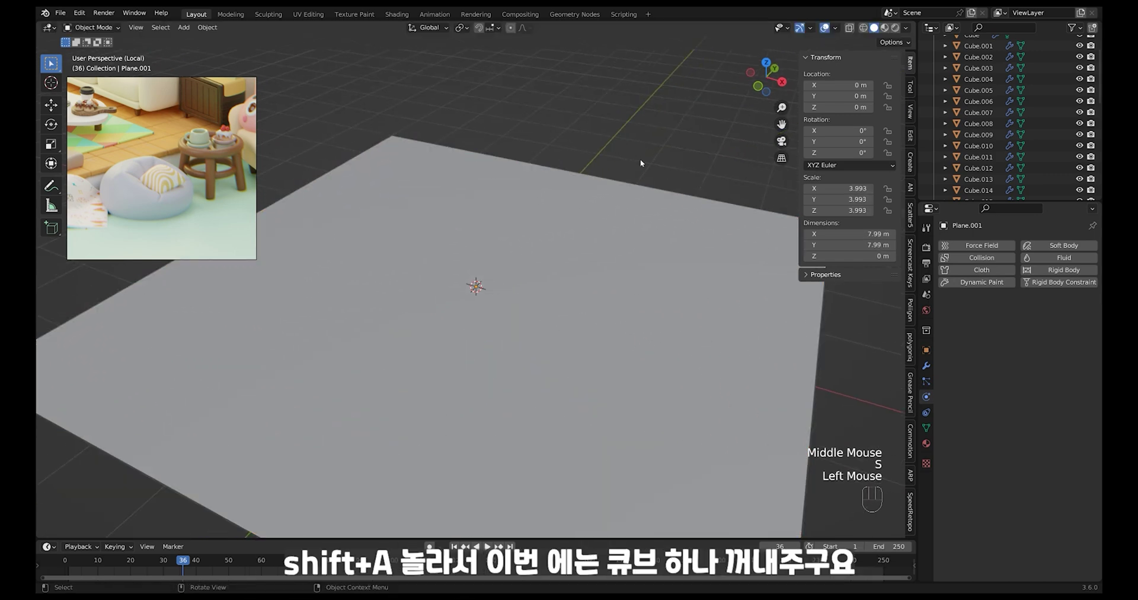
- Add a 2 m cube and raise it to about Z 1.15 m so it sits just above the plane
key("shift+a")
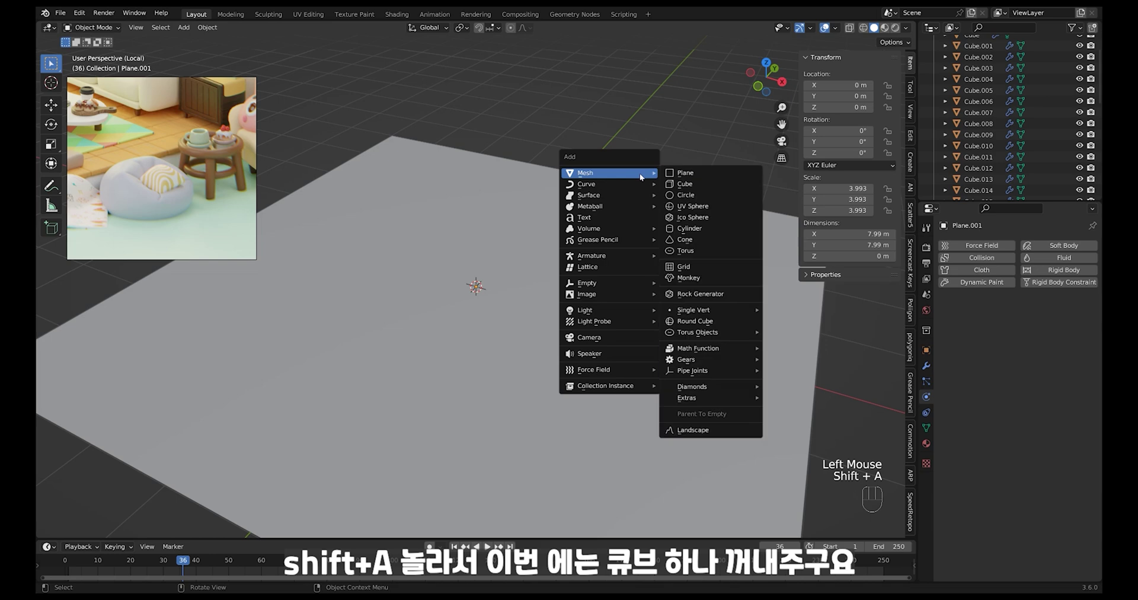
left_click(706, 185)
mouse_move(591, 304)
middle_mouse_down()
mouse_move(581, 320)
mouse_move(574, 286)
mouse_move(572, 303)
middle_mouse_up()
key("g")
key("z")
left_click(579, 242)
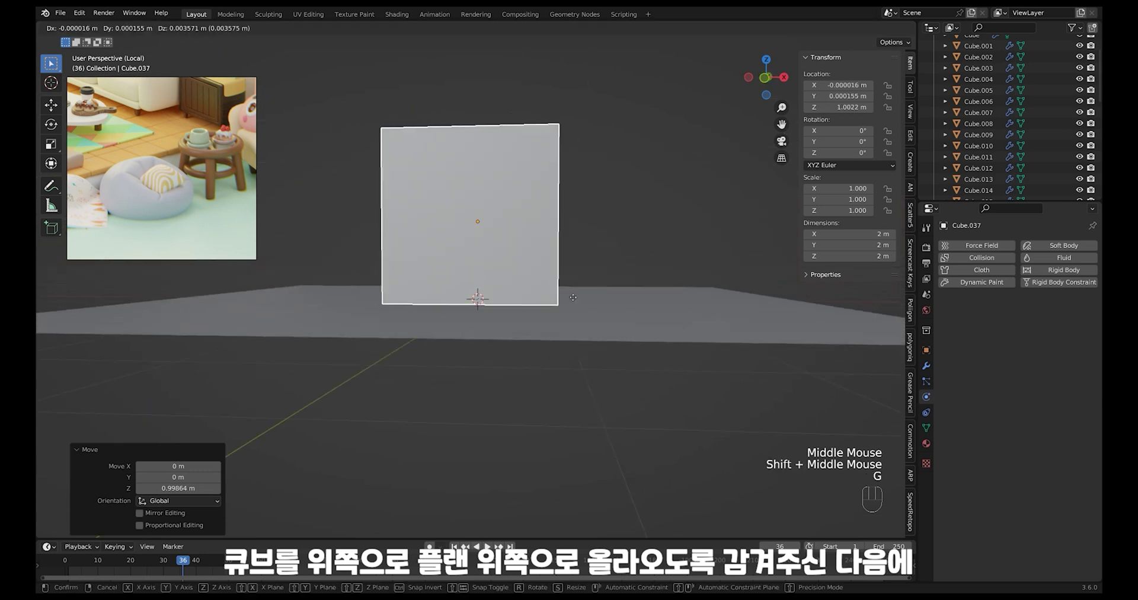
key("g")
left_click(572, 288)
- Subdivide the whole cube mesh with 10 cuts
key("Tab")
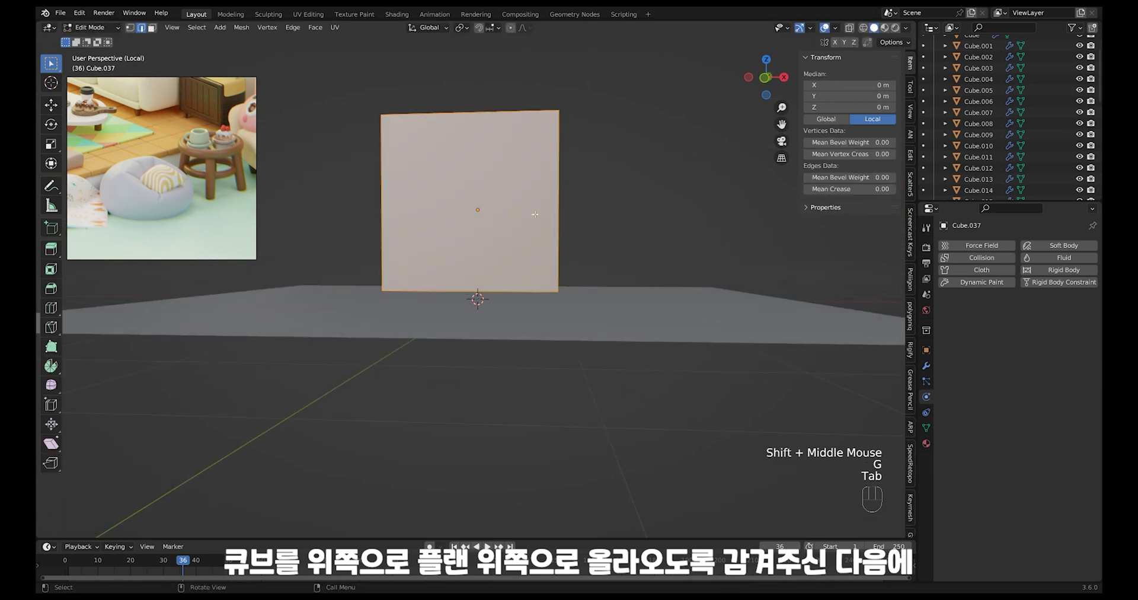
right_click(530, 222)
left_click(529, 232)
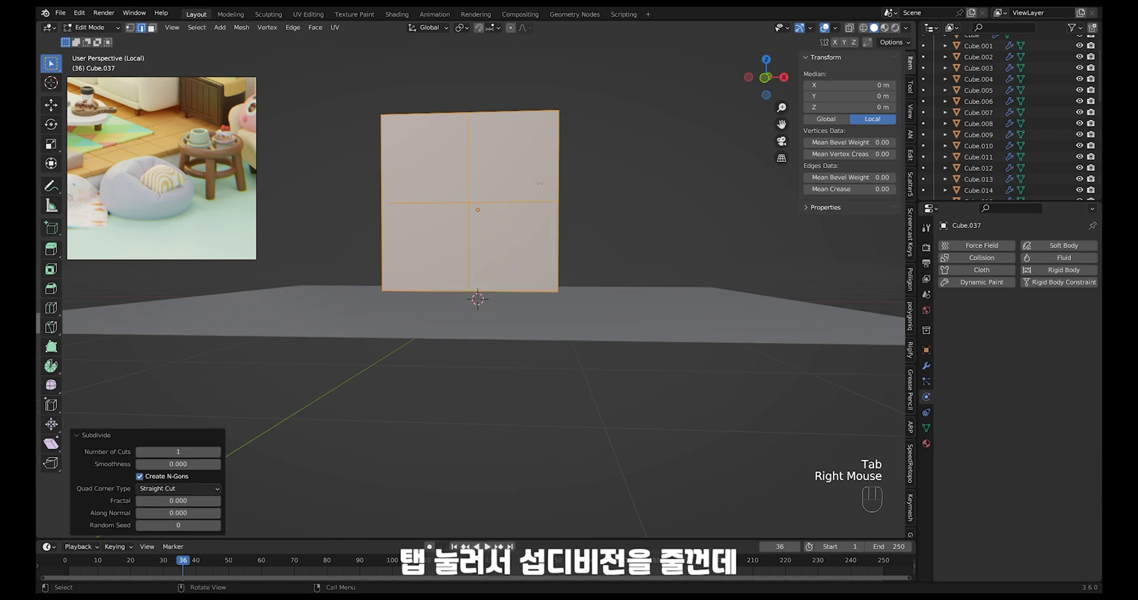
left_click(195, 453)
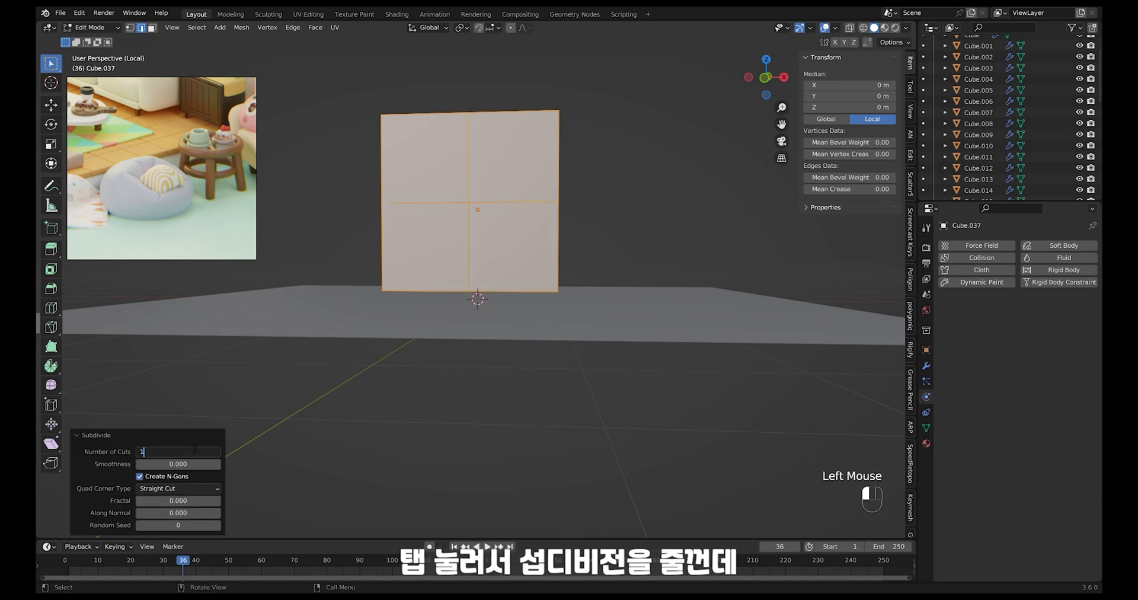
type("0")
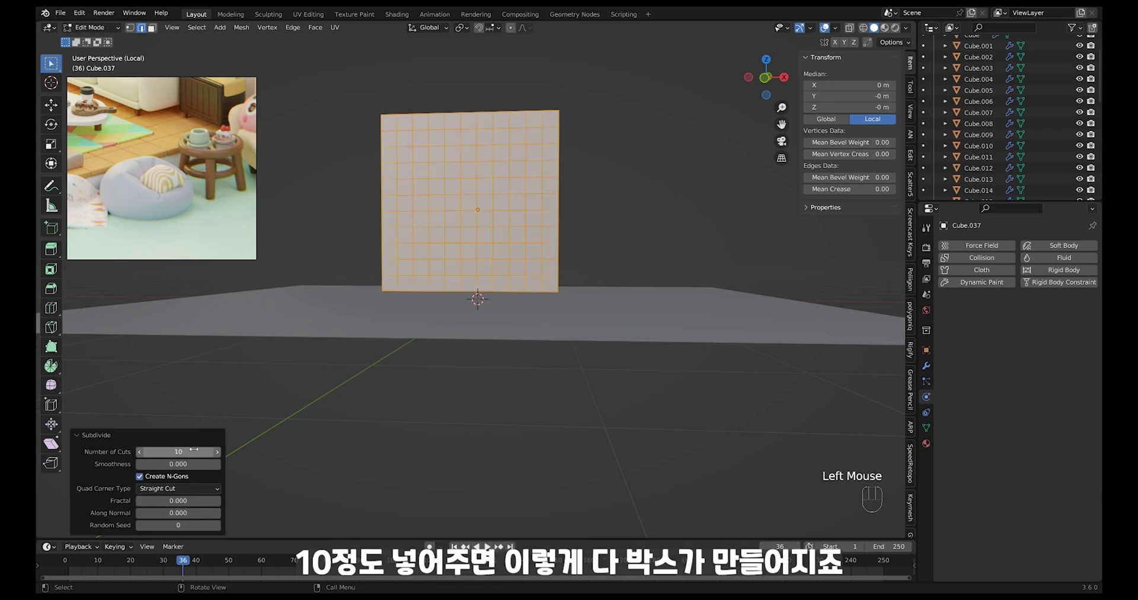
- Round the subdivided cube with To Sphere at factor 1 and apply it a second time at about 0.46
middle_click_drag(551, 278, 600, 271)
middle_click_drag(599, 270, 599, 271)
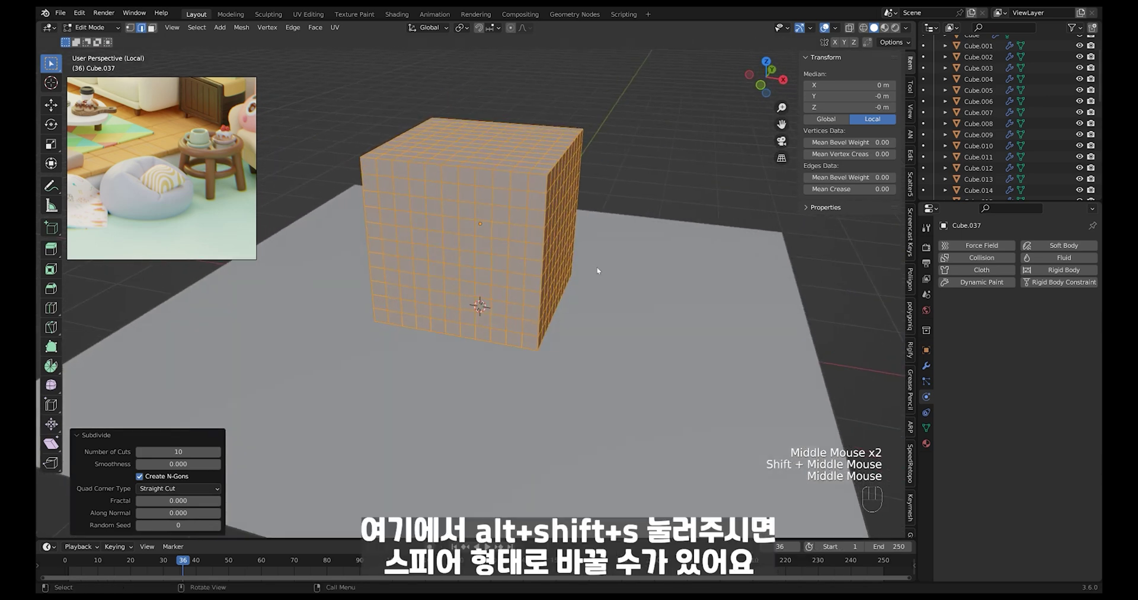
key("shift+alt+s")
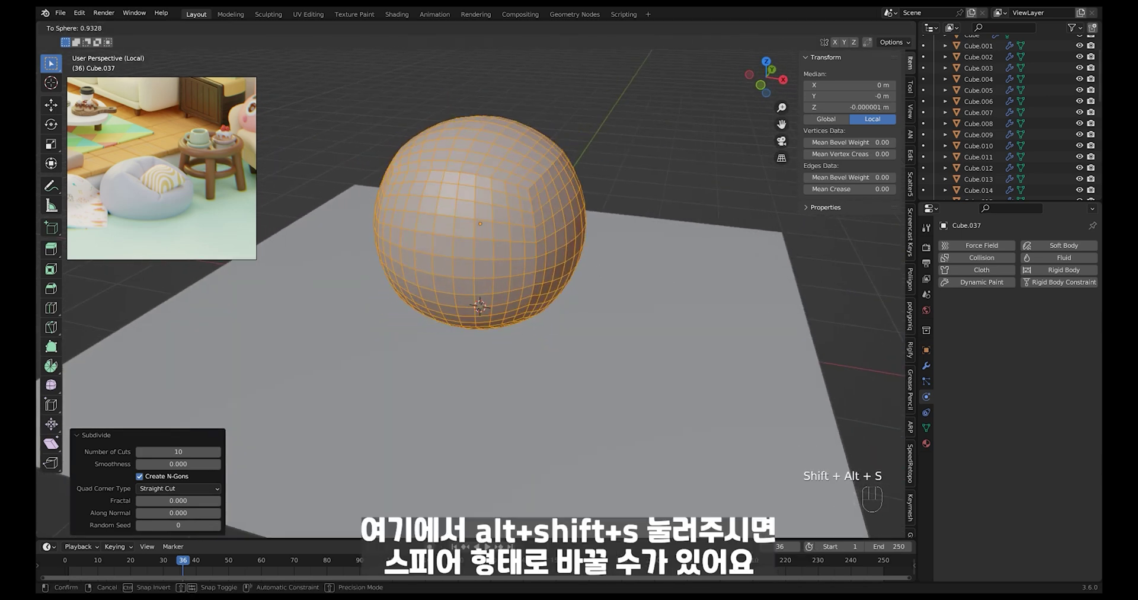
left_click(1059, 422)
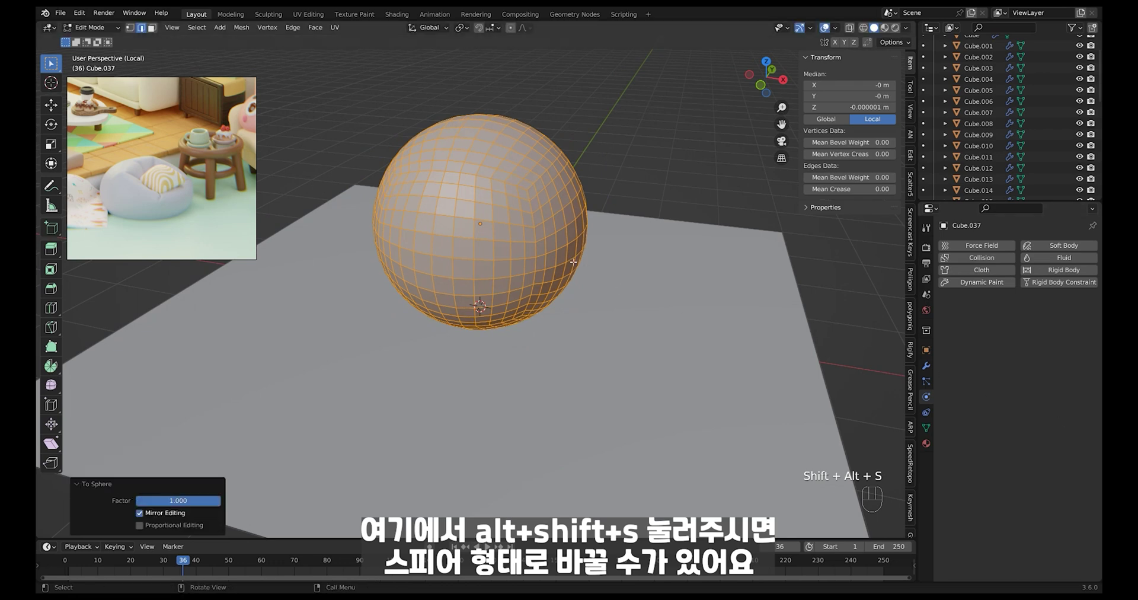
key("shift+alt+s")
left_click(687, 312)
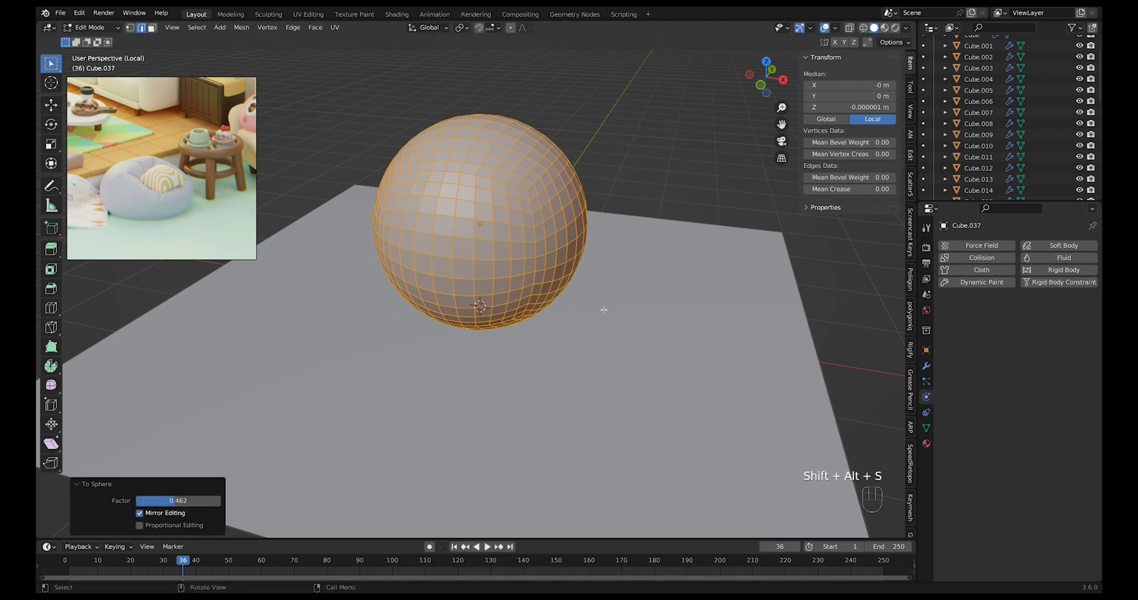
middle_click_drag(603, 309, 572, 275)
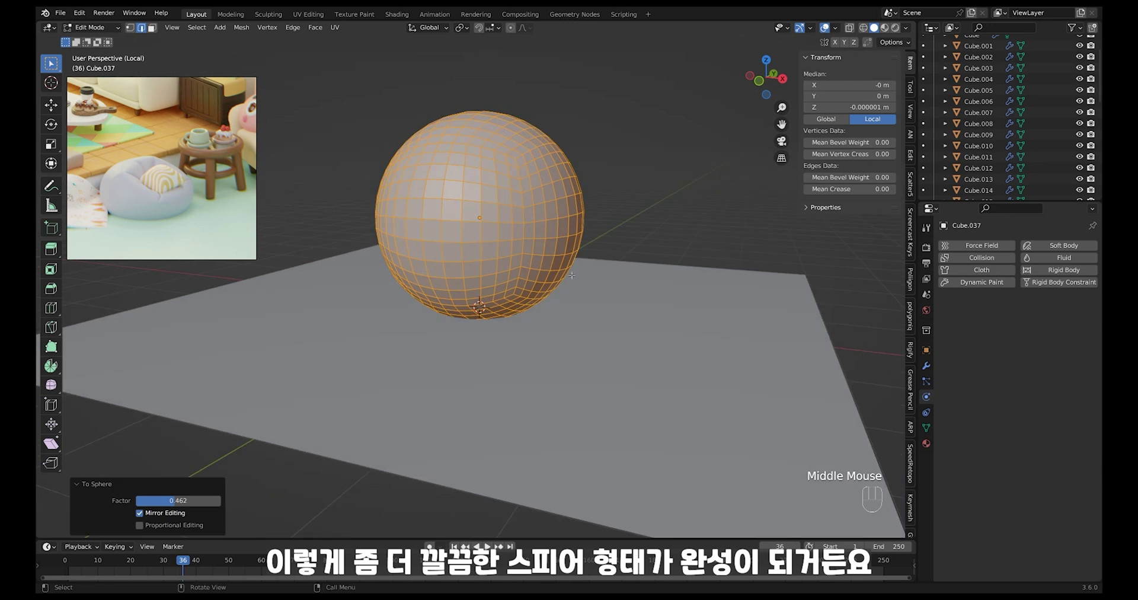
- Shade the rounded cube smooth and raise it to about Z 1.335 m so it clears the plane
key("Tab")
middle_click_drag(554, 322, 557, 249)
right_click(557, 248)
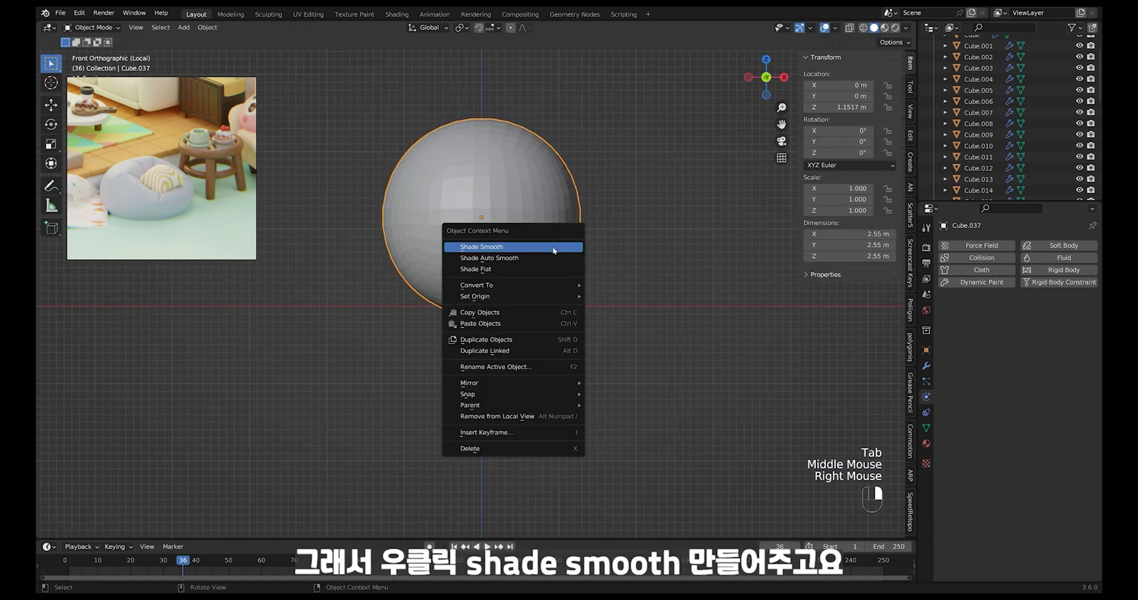
left_click(554, 250)
key("g")
key("z")
left_click(552, 349)
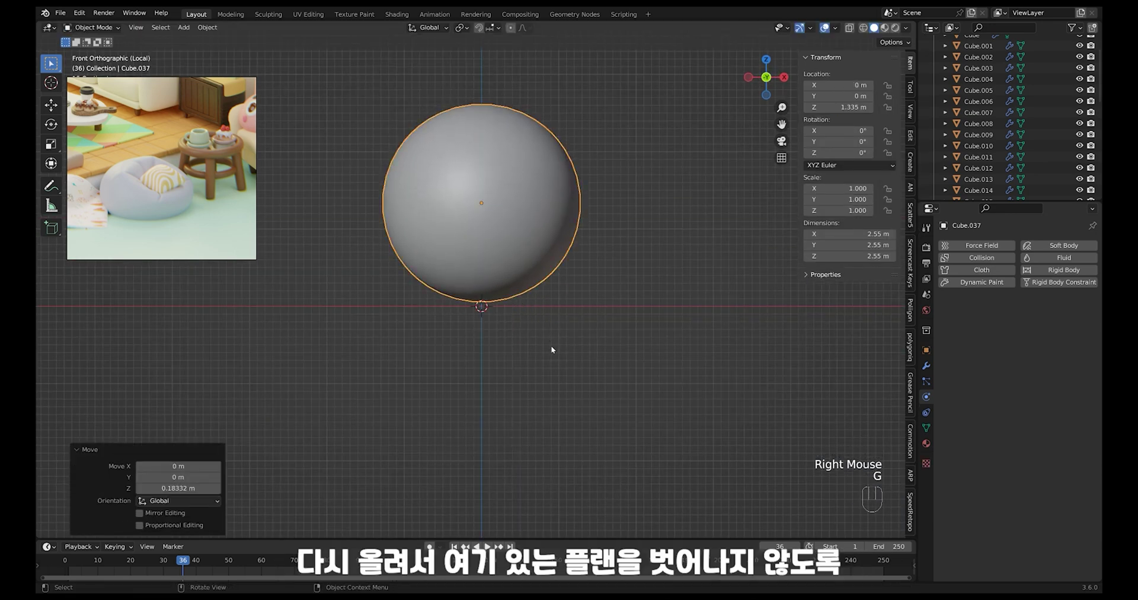
- Check the gap between the plane and the large sphere, and add a level 1 subdivision surface to the sphere
middle_click_drag(551, 349, 545, 266)
left_click(559, 332)
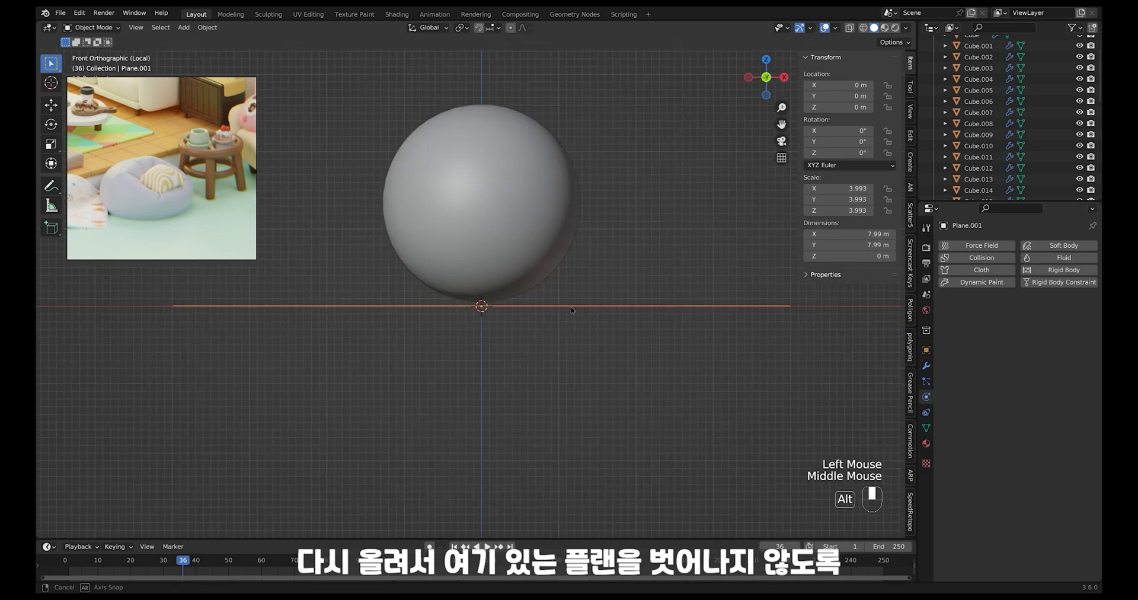
left_click(542, 261)
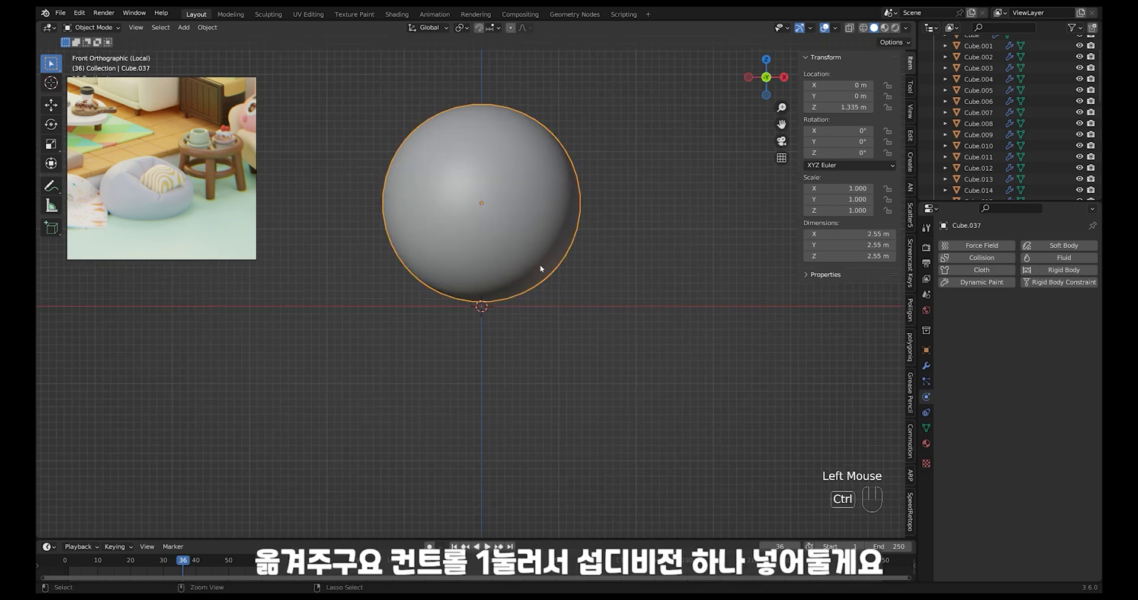
key("ctrl+1")
left_click(551, 252)
- Add a UV sphere with 32 segments, 16 rings and a 1 m radius at the world origin
middle_click_drag(580, 236, 543, 287)
middle_click_drag(542, 287, 593, 231, "ctrl")
left_click(612, 217)
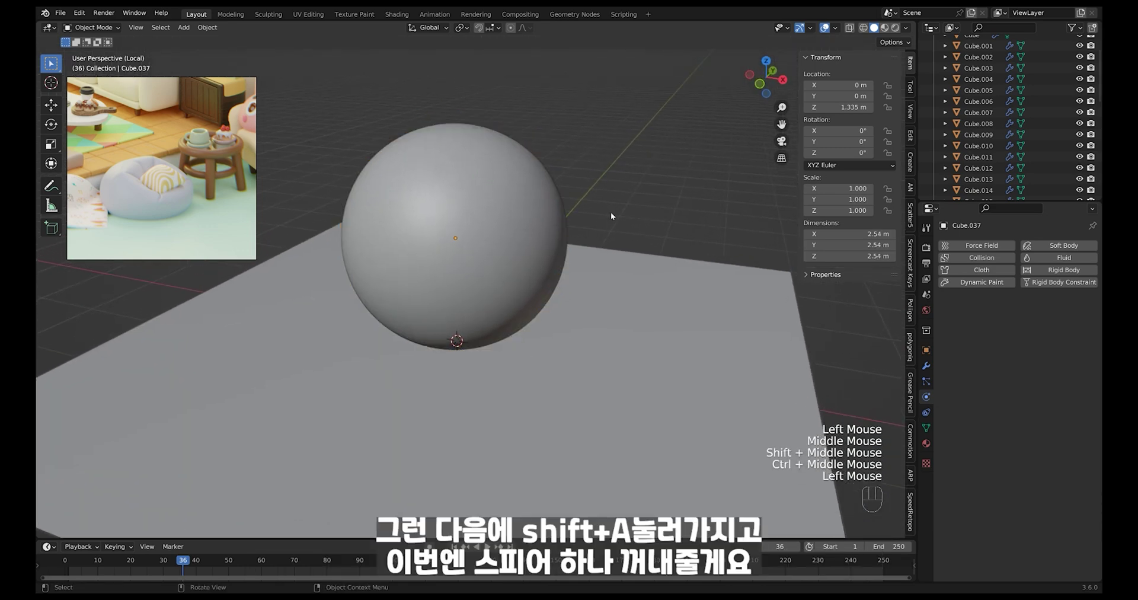
key("shift+a")
mouse_move(615, 218)
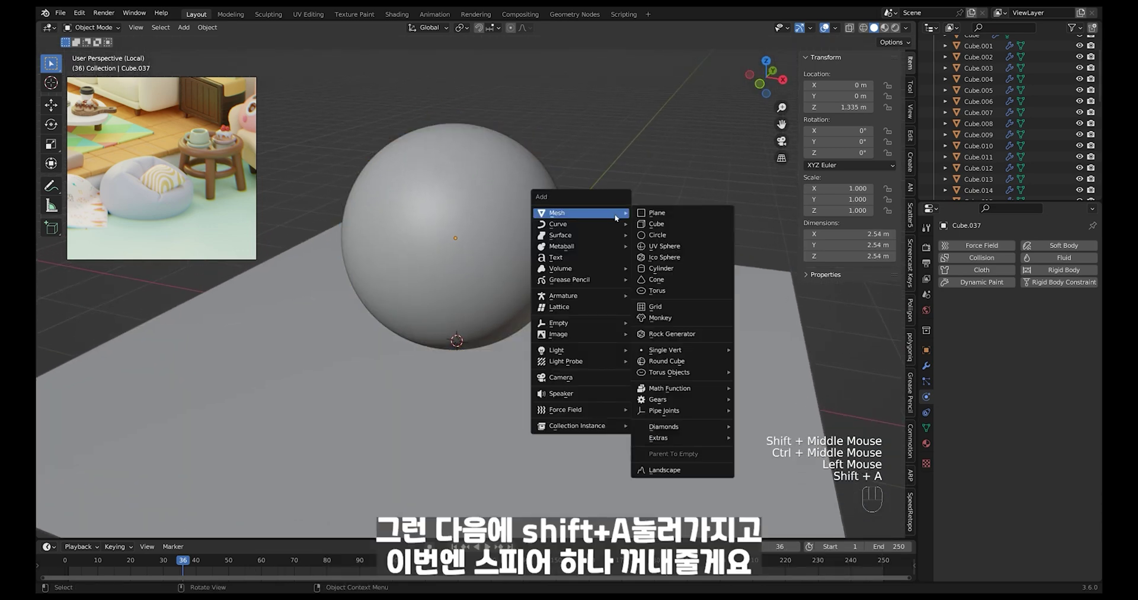
left_click(681, 246)
middle_click_drag(676, 244, 546, 435)
key("f")
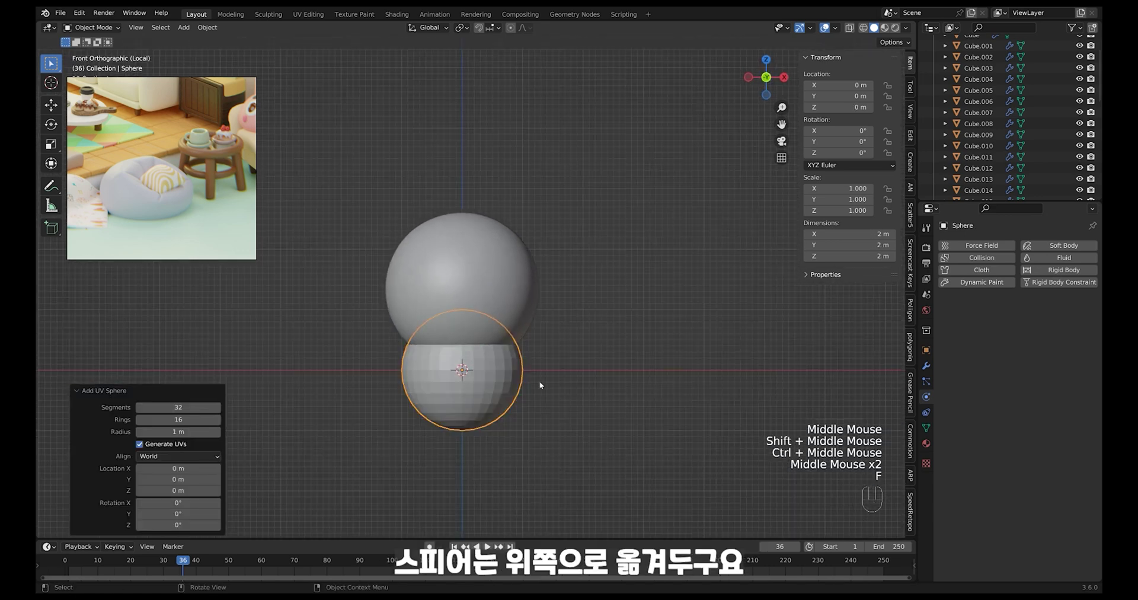
- Move the UV sphere above the large sphere, to about X 0.377 m and Z 3.18 m
key("g")
key("z")
left_click(549, 251)
key("g")
left_click(574, 183)
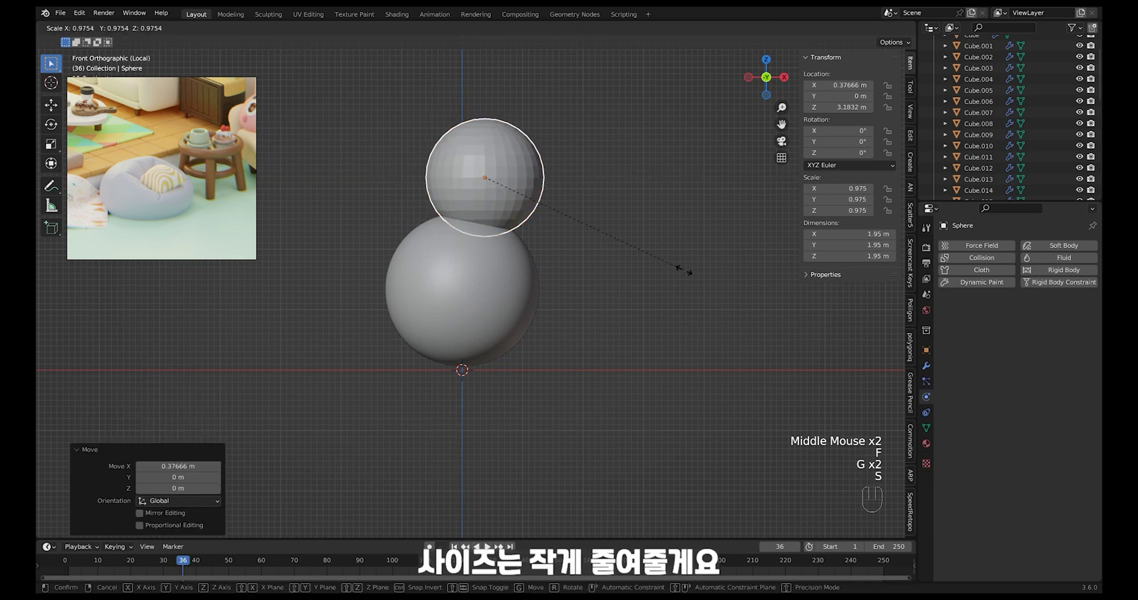
- Shrink the small UV sphere to a scale of about 0.123 and lower it to about Z 2.9 m, above the large sphere
key("s")
left_click(507, 185)
key("s")
left_click(504, 184)
key("g")
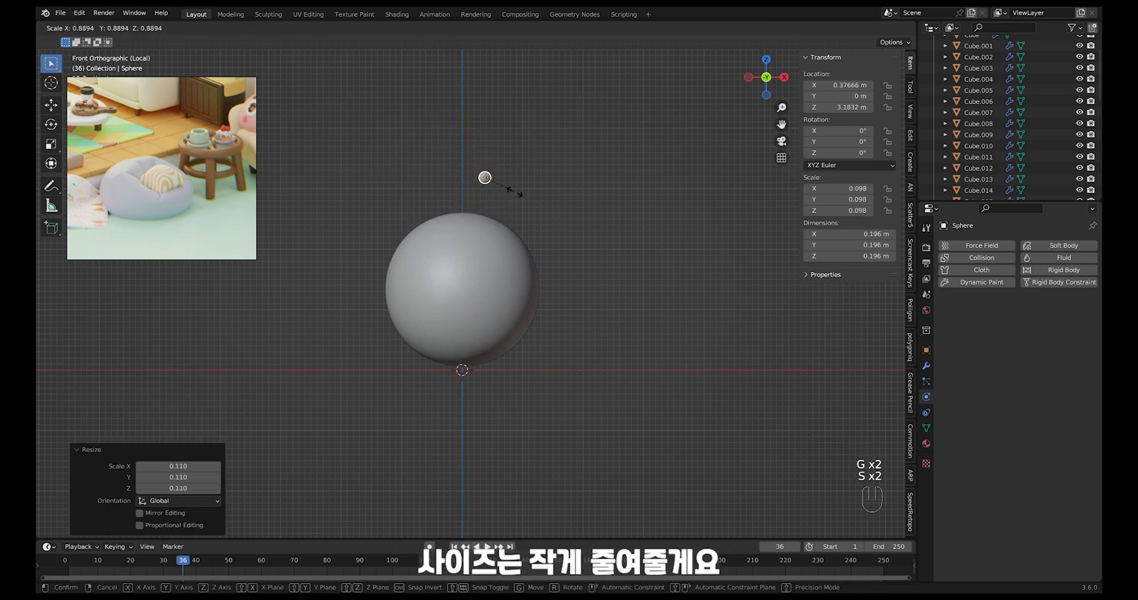
key("z")
left_click(513, 197)
key("s")
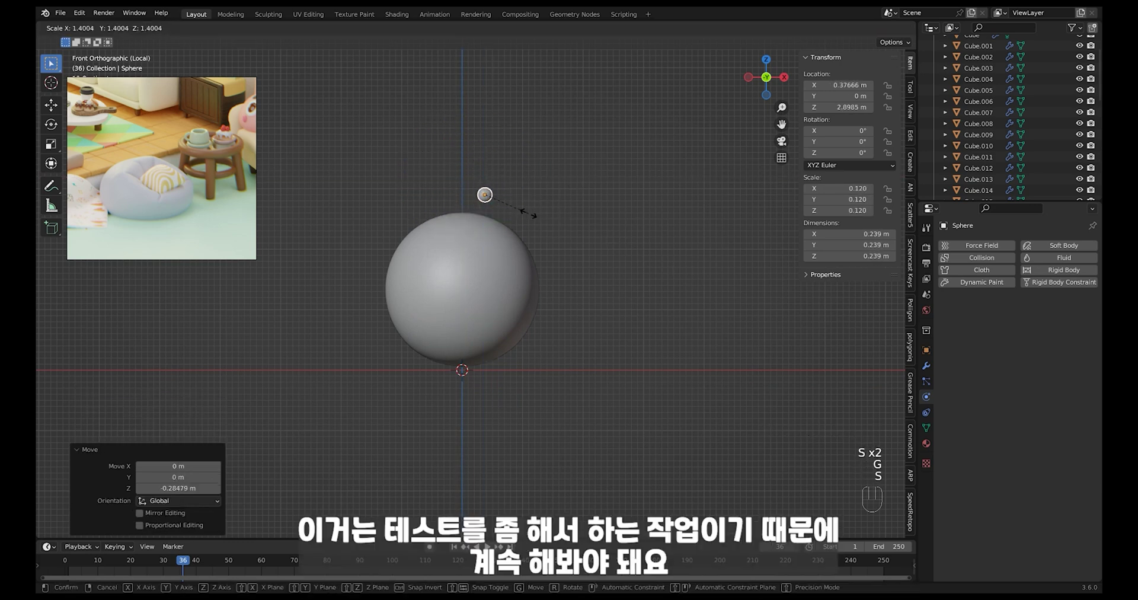
left_click(535, 217)
middle_click_drag(567, 198, 556, 235)
left_click(556, 237)
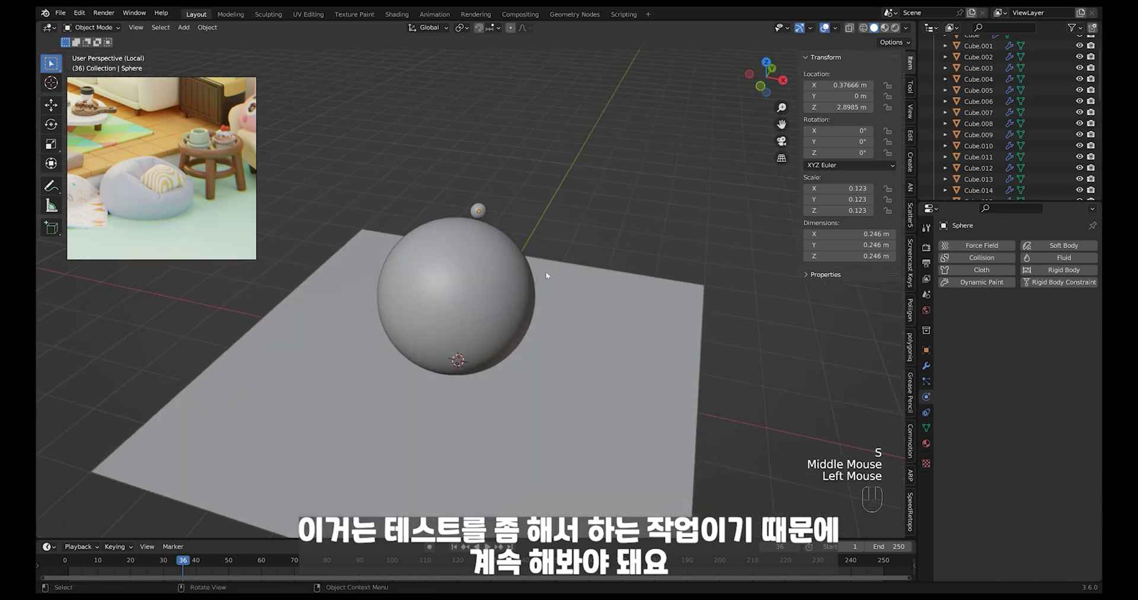
- Give the ground plane Collision physics
middle_click_drag(547, 275, 516, 220, "shift")
left_click(545, 252)
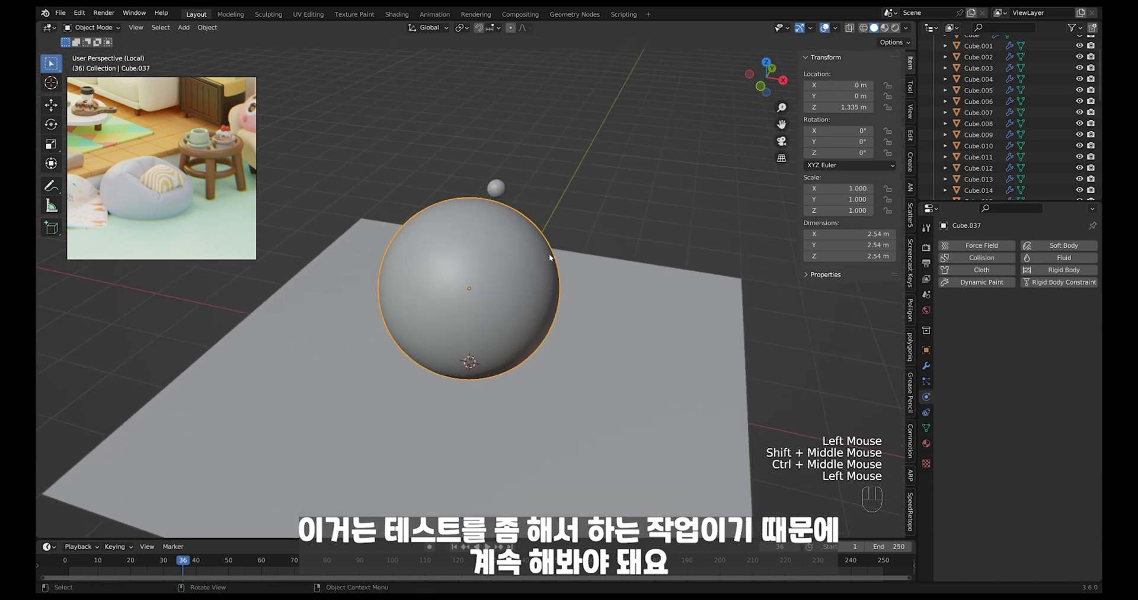
middle_click_drag(549, 254, 553, 257)
double_click(540, 260)
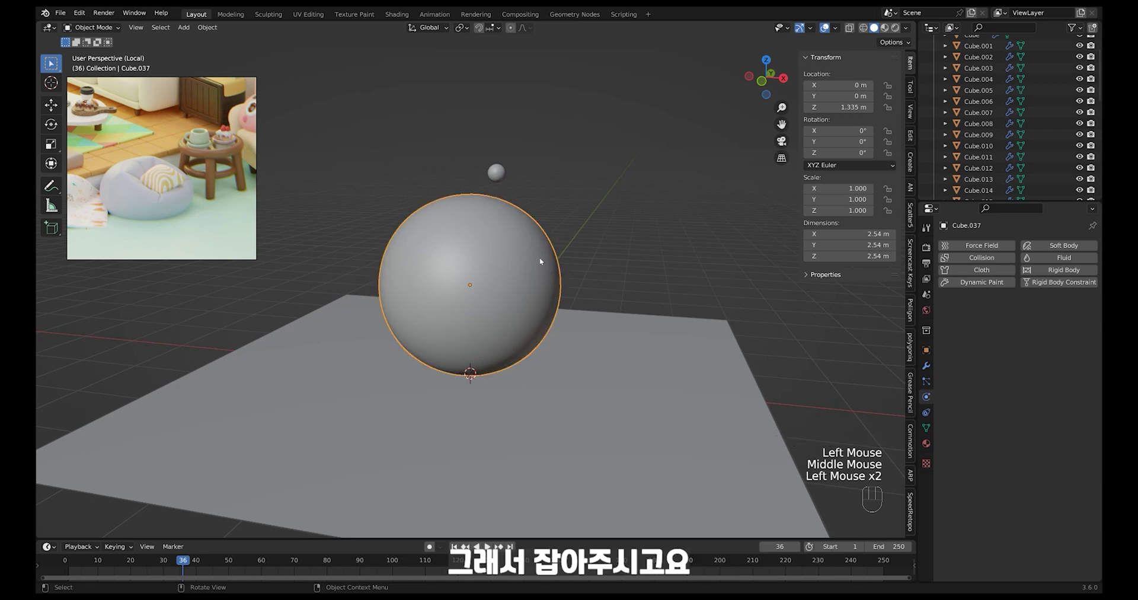
left_click(620, 343)
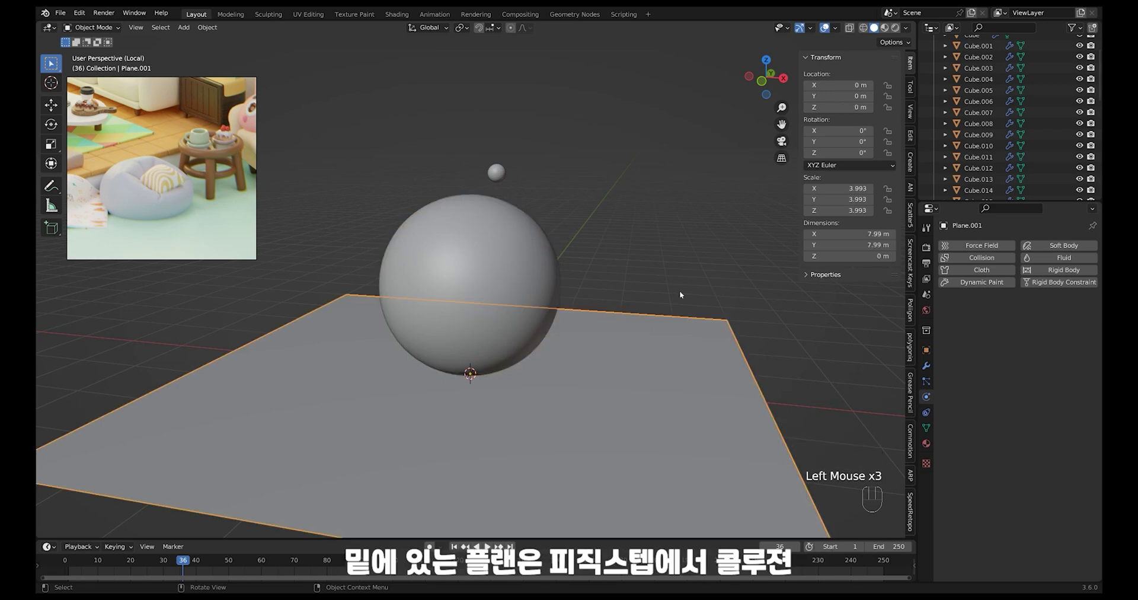
left_click(997, 257)
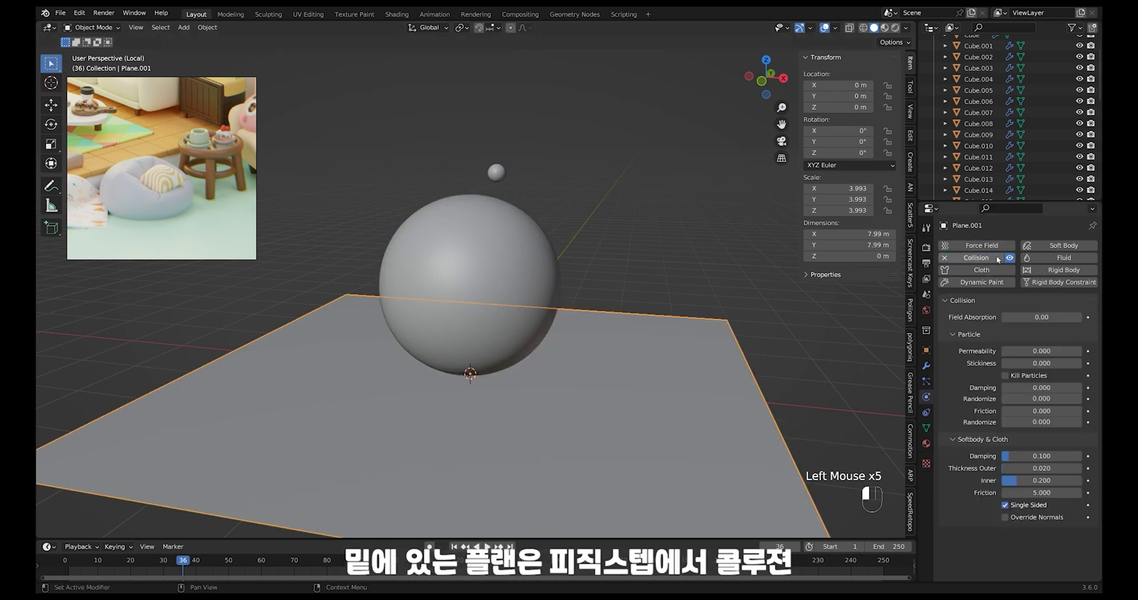
- Add Cloth physics to the large sphere and enable Pressure in its cloth settings
left_click(526, 240)
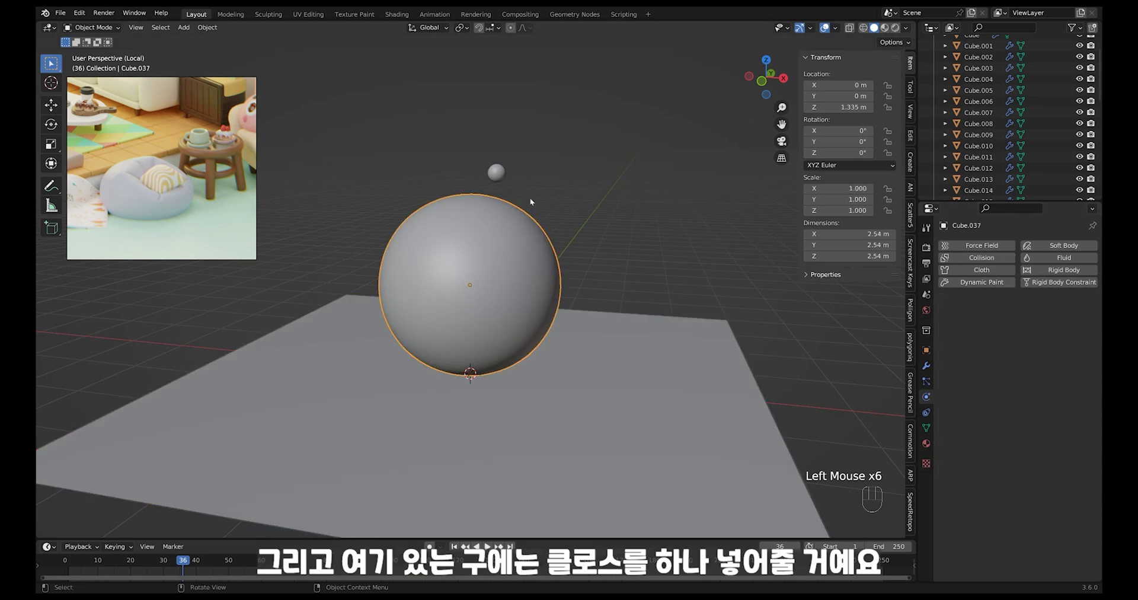
left_click(1000, 271)
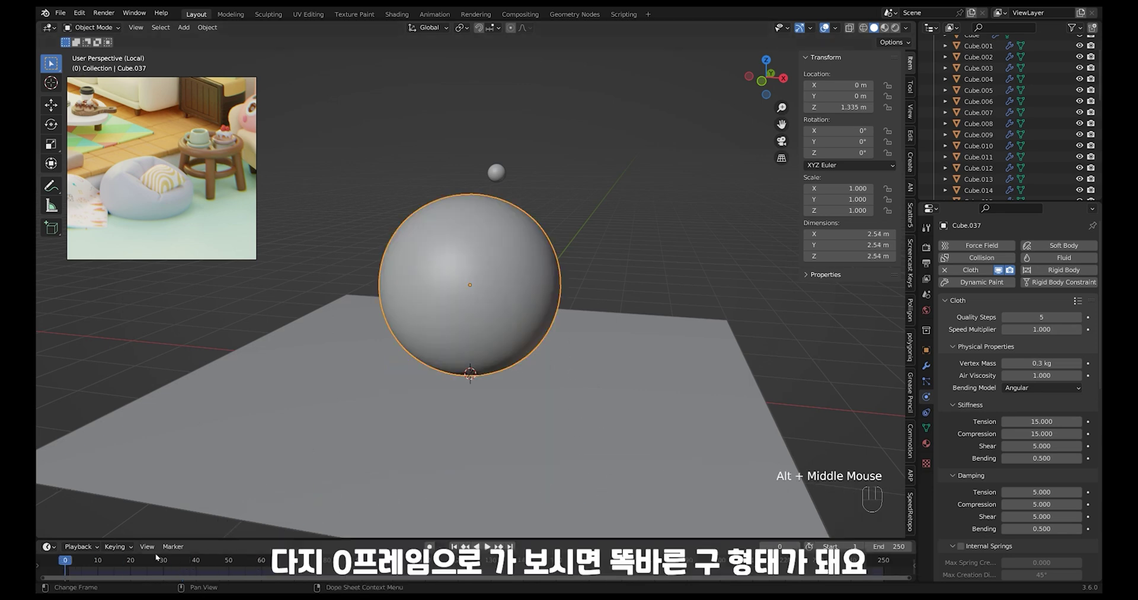
middle_click_drag(656, 411, 492, 389)
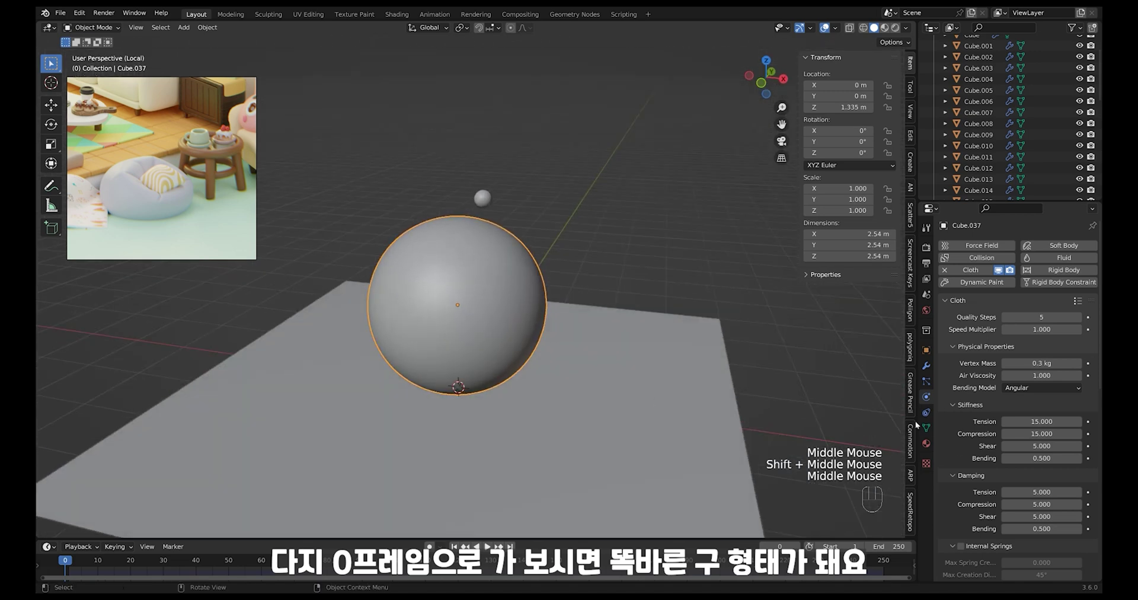
scroll(1012, 392, "down", 12)
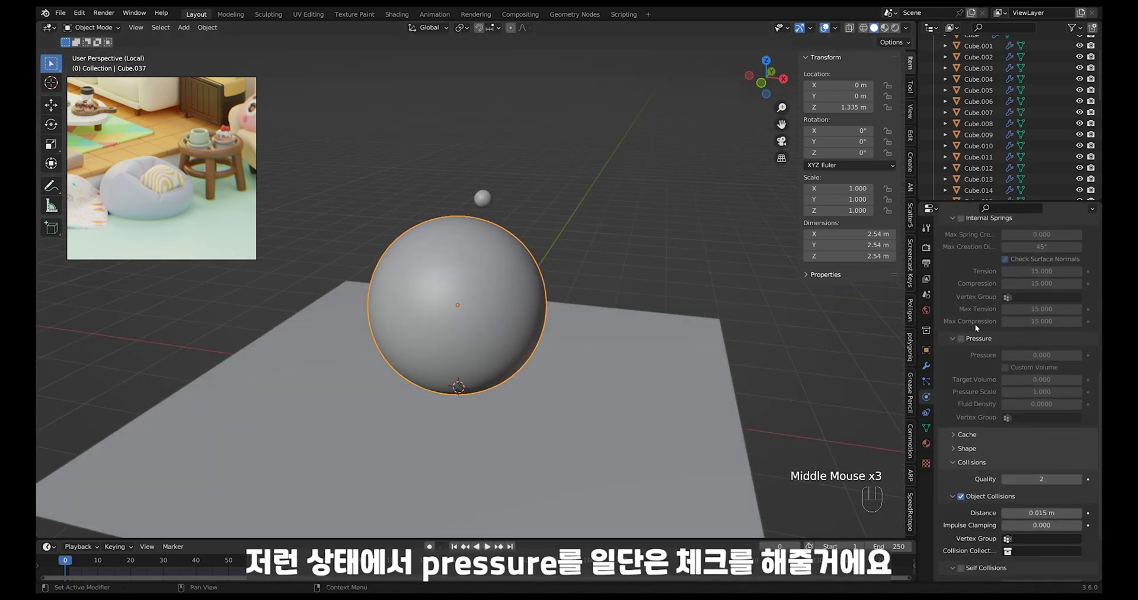
left_click(961, 339)
left_click(681, 275)
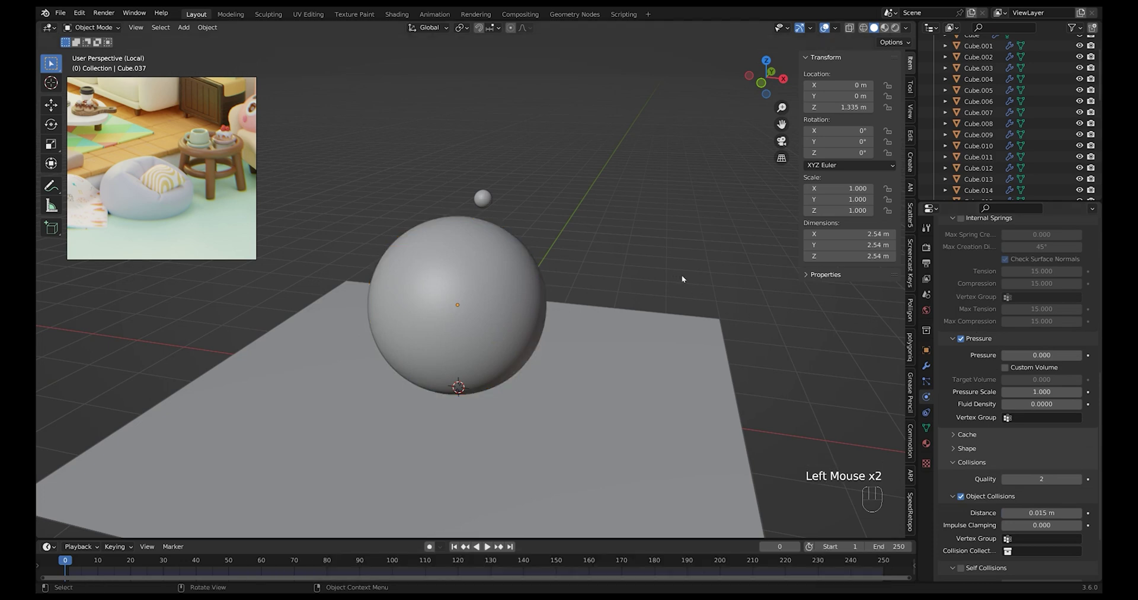
- Run the cloth simulation to frame 50, examine the large sphere's shape from the front and above, and rewind to frame 0
middle_click_drag(681, 275, 684, 277)
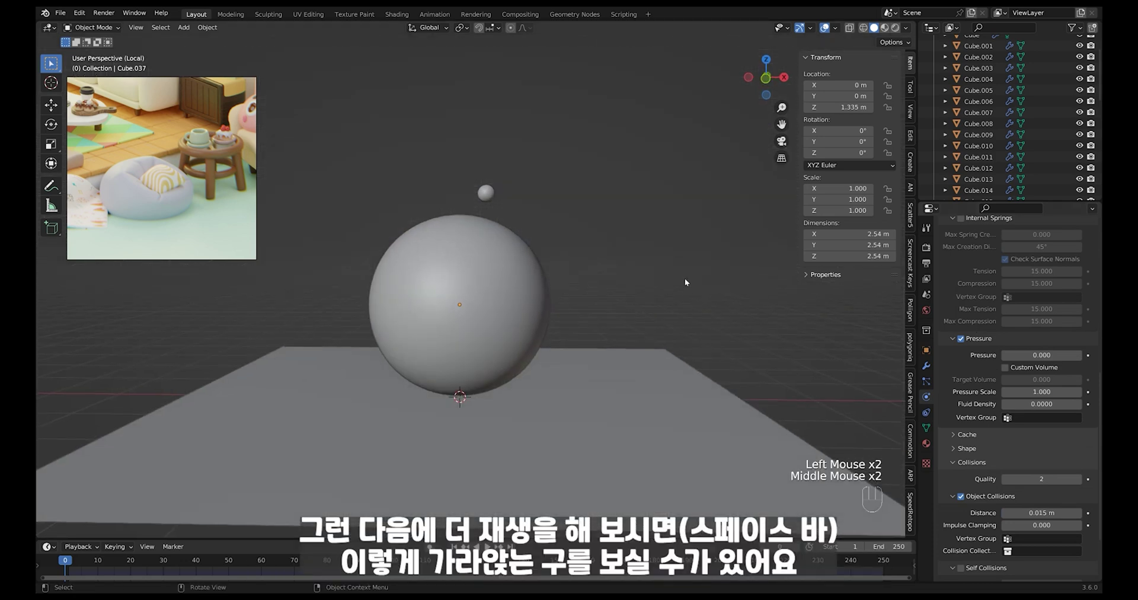
key("space")
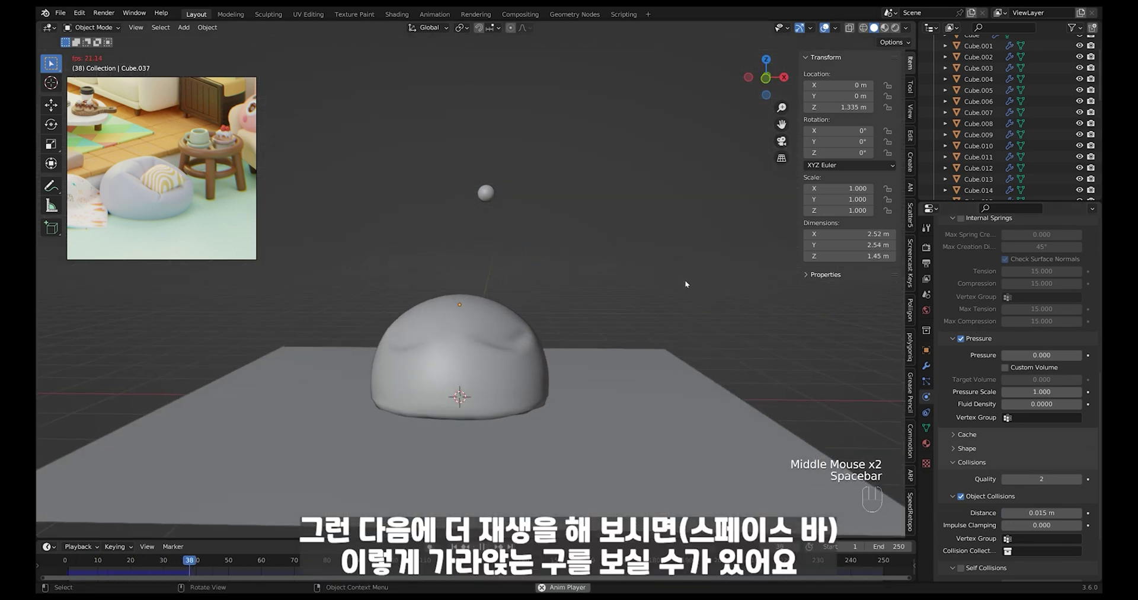
key("space")
middle_click_drag(685, 279, 524, 326)
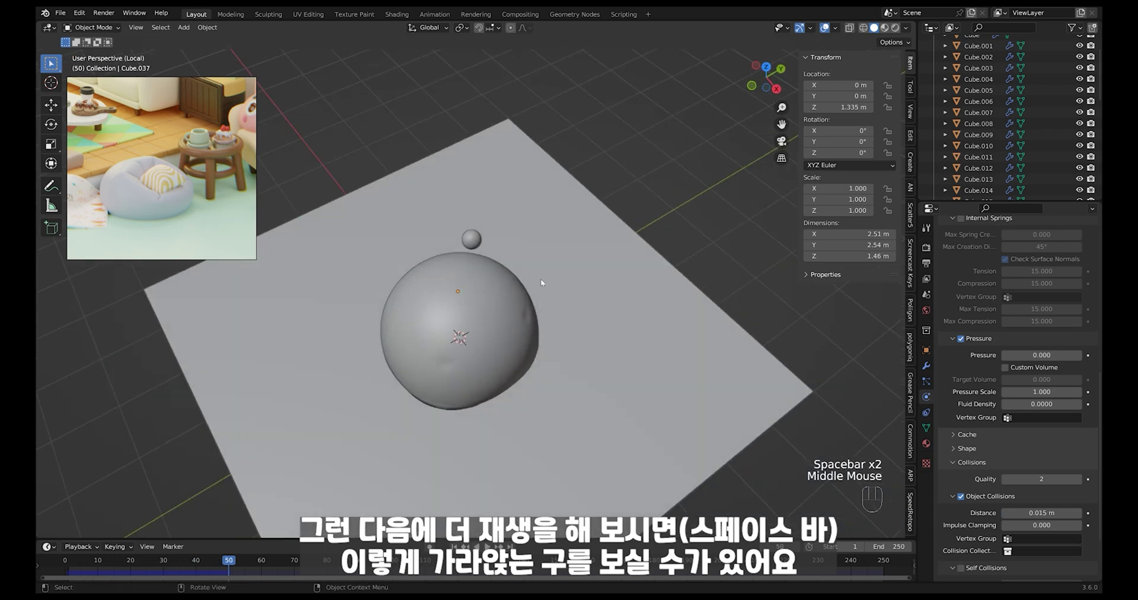
middle_click_drag(540, 282, 664, 350, "alt")
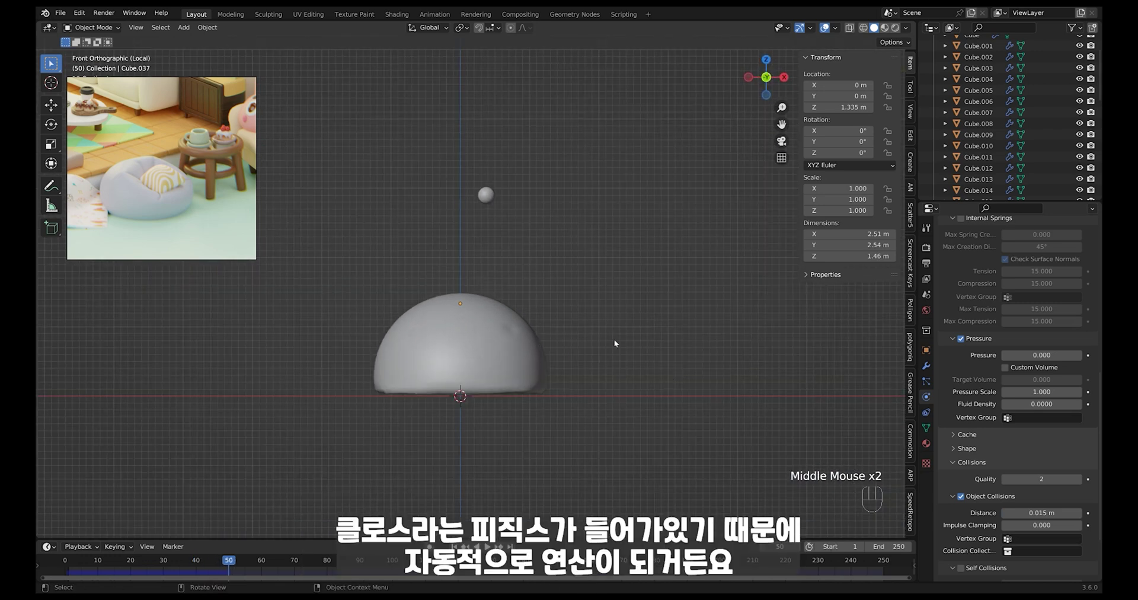
middle_click_drag(987, 288, 987, 290)
middle_click_drag(678, 362, 528, 342, "alt")
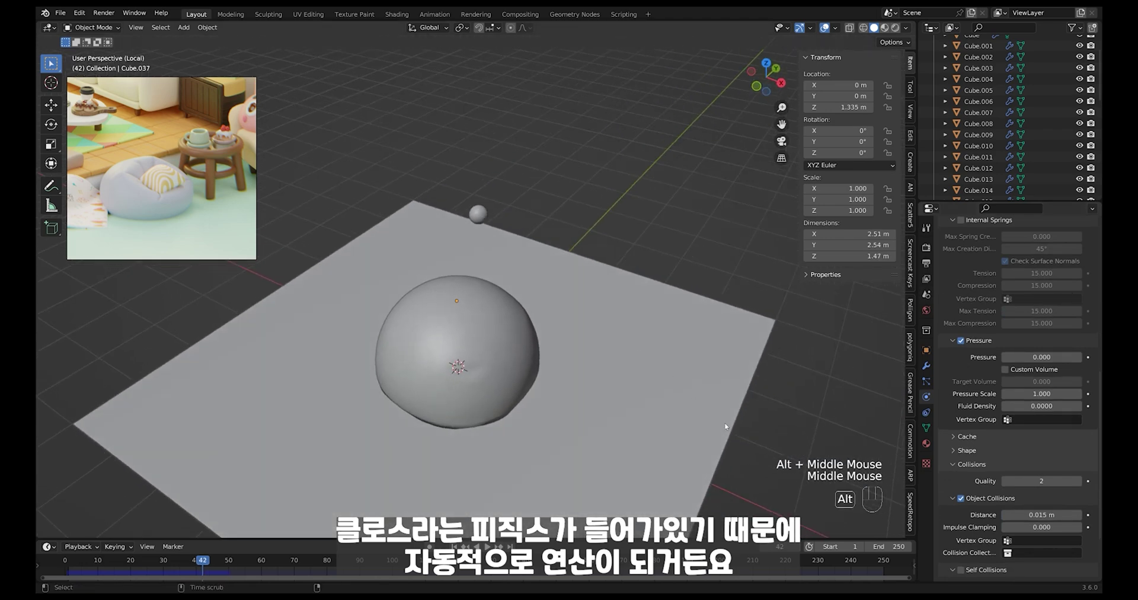
middle_click_drag(725, 425, 662, 404, "alt")
- Replay the simulation to frame 33 with the large sphere selected and examine how its upper surface deforms
left_click(518, 287)
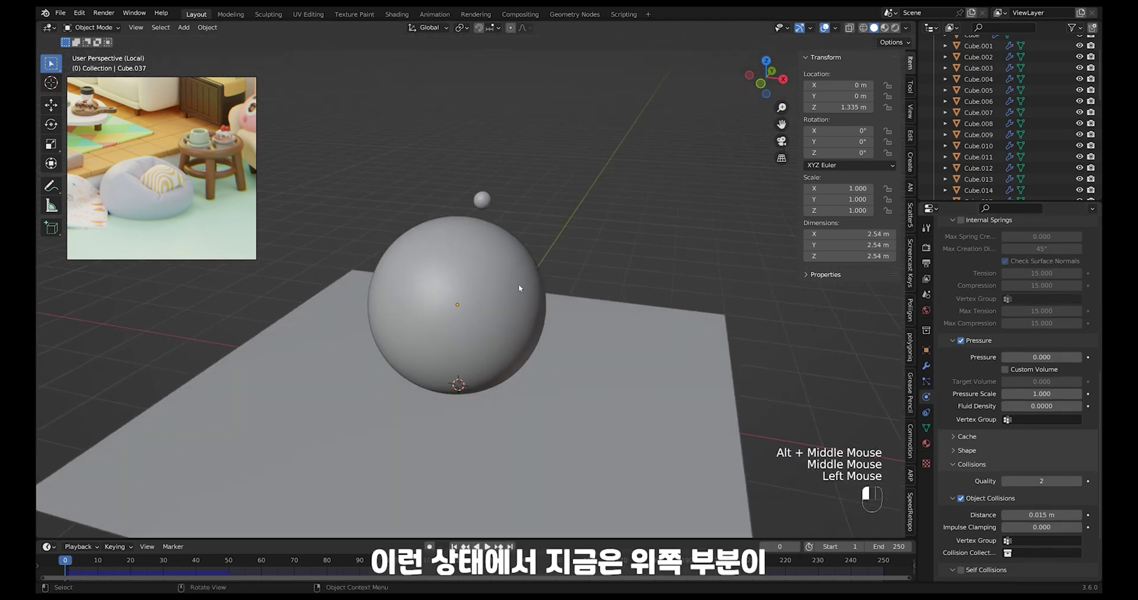
key("space")
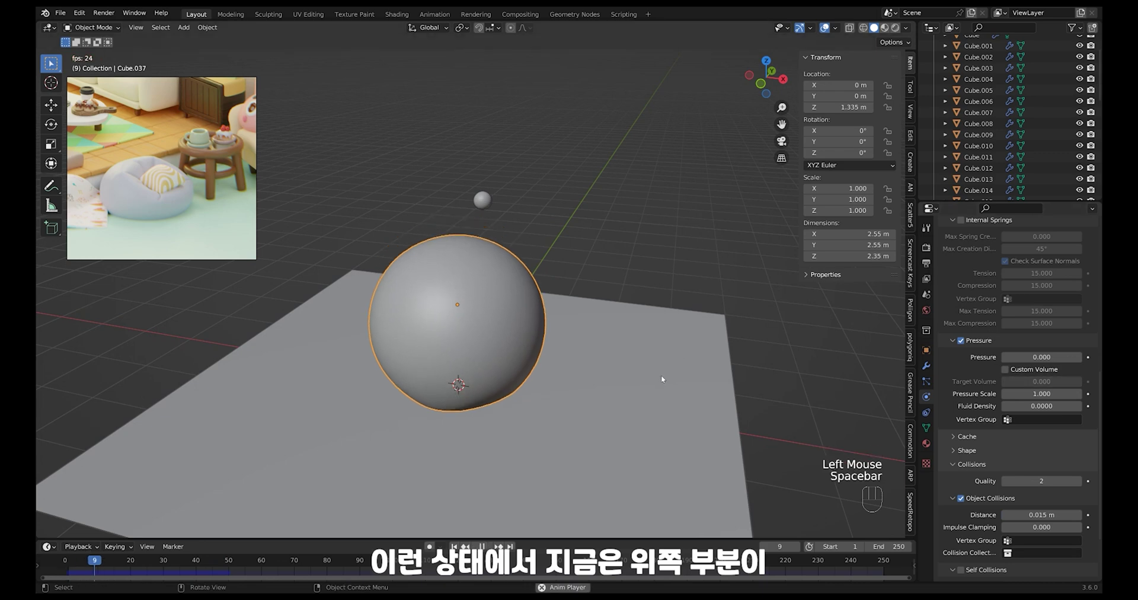
key("space")
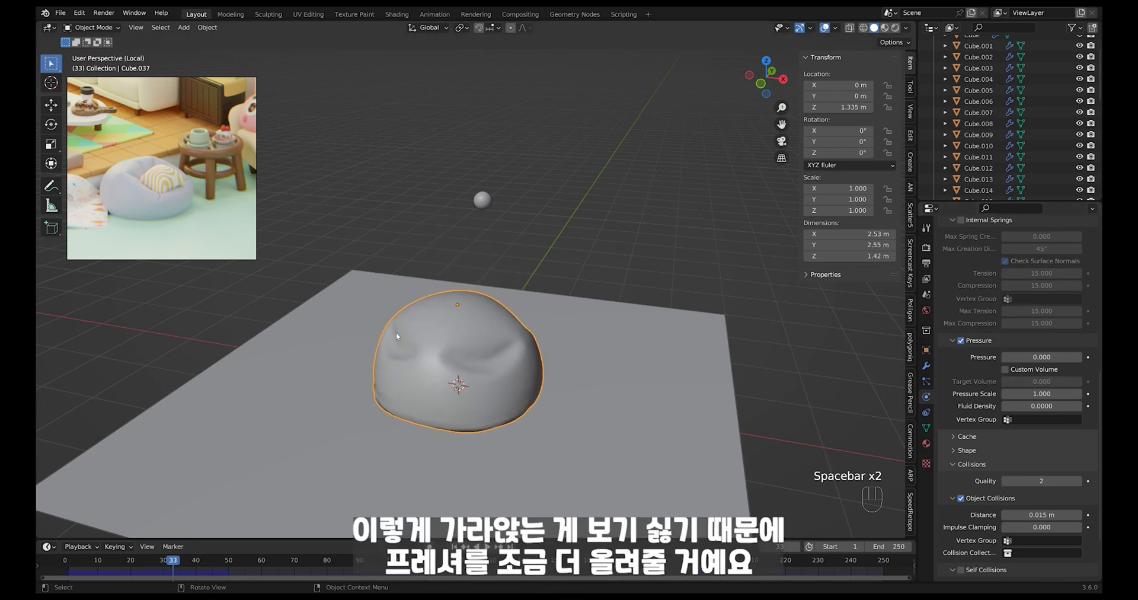
middle_click_drag(658, 371, 654, 397)
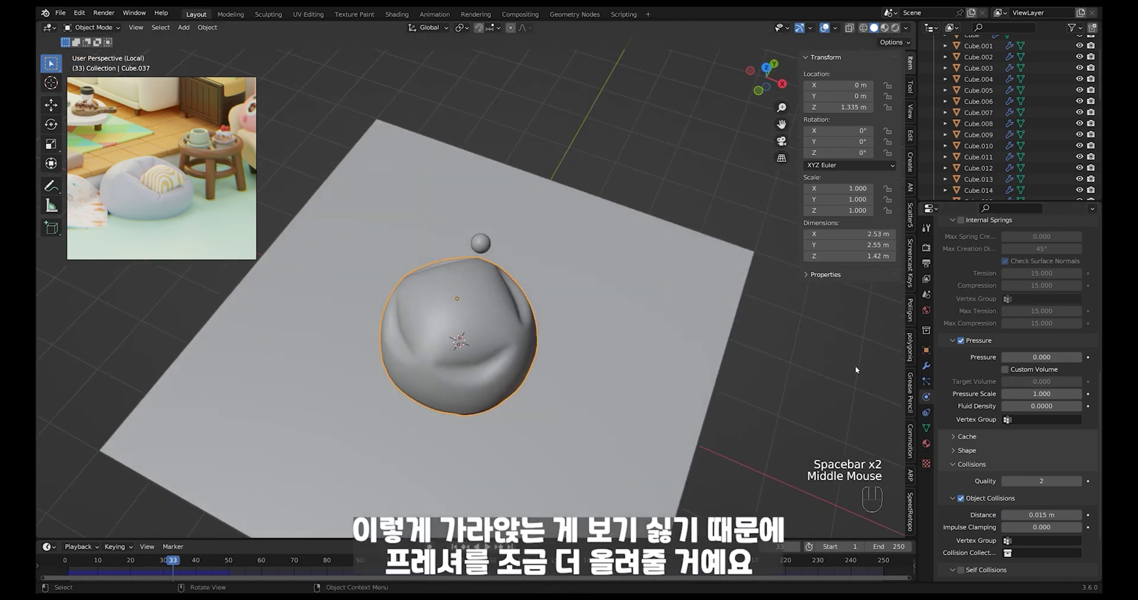
- Return to frame 0 and set the large sphere's cloth Pressure to 2
middle_click_drag(743, 389, 474, 404, "alt")
left_click(1041, 357)
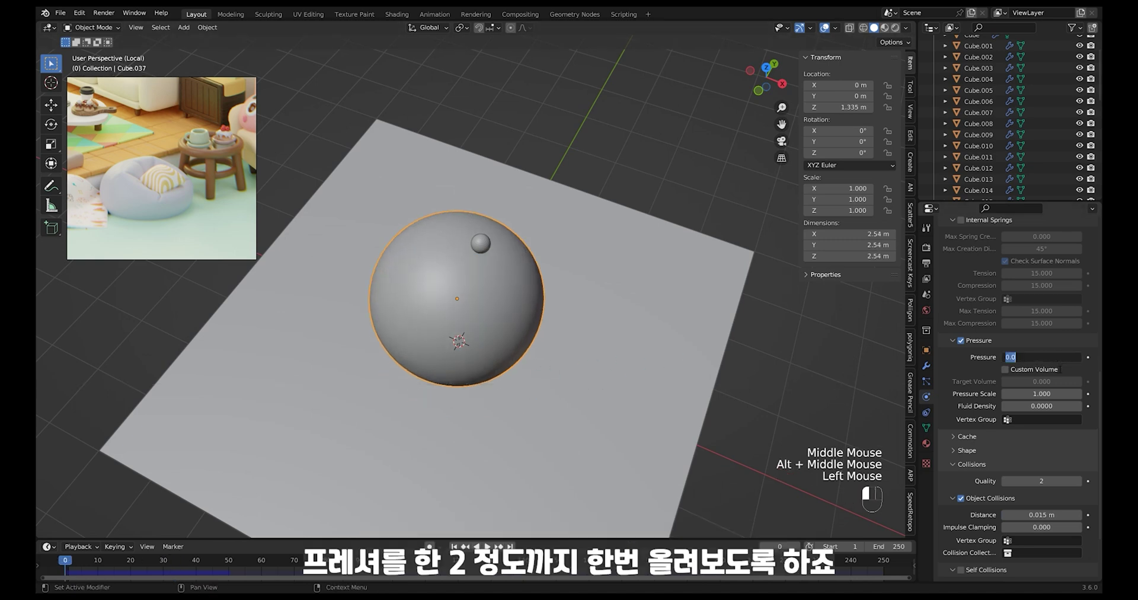
key("Return")
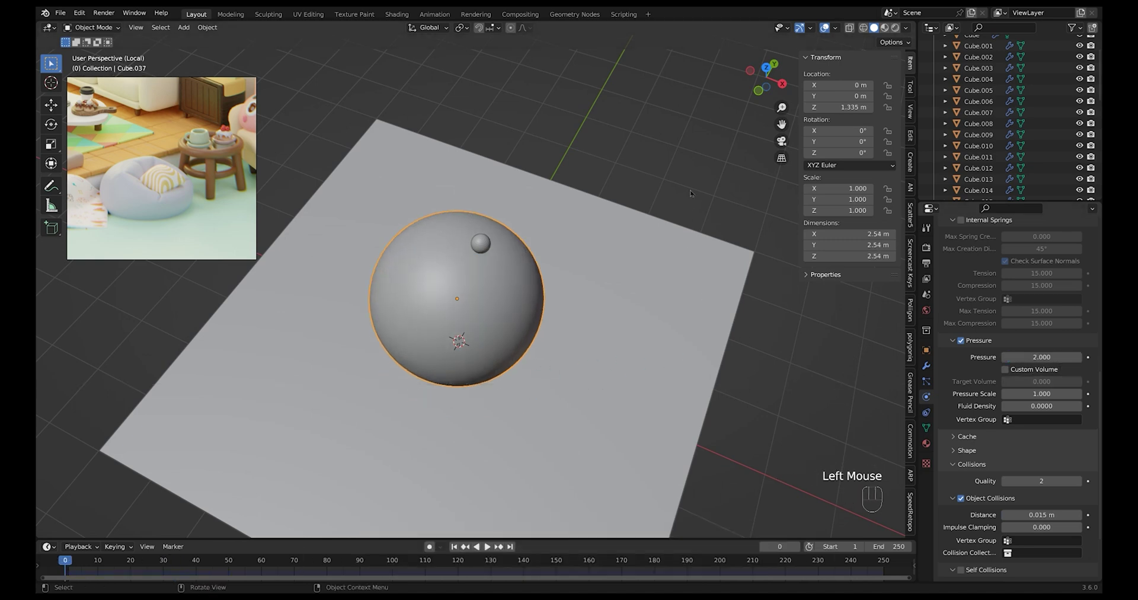
left_click(650, 291)
- Test the simulation with the raised pressure, check the large sphere from a low side view, and rewind to frame 0
key("space")
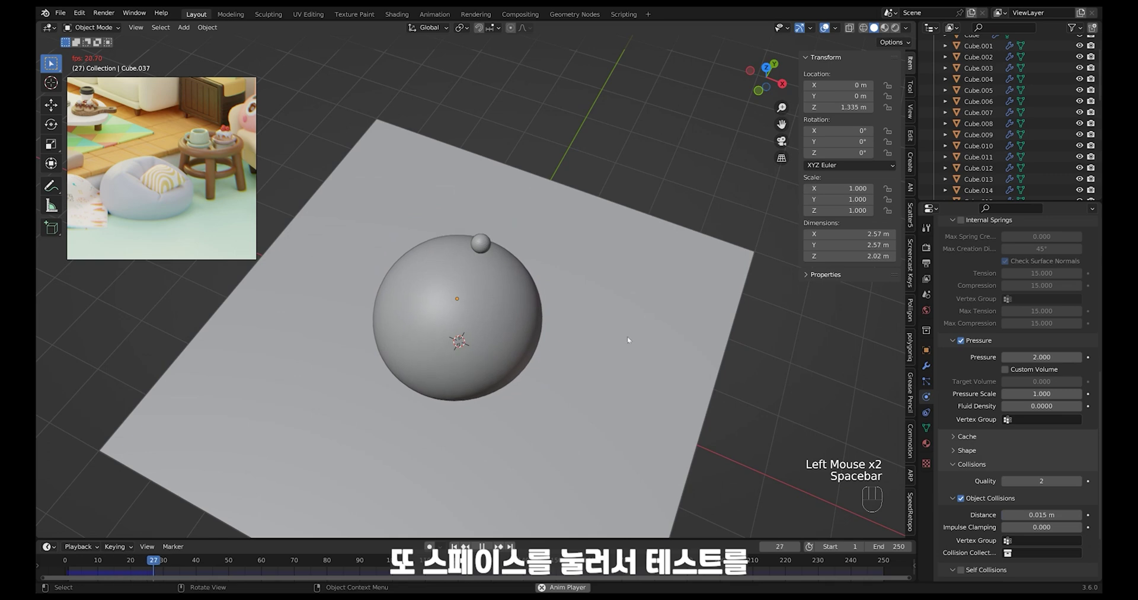
middle_click_drag(645, 311, 630, 332)
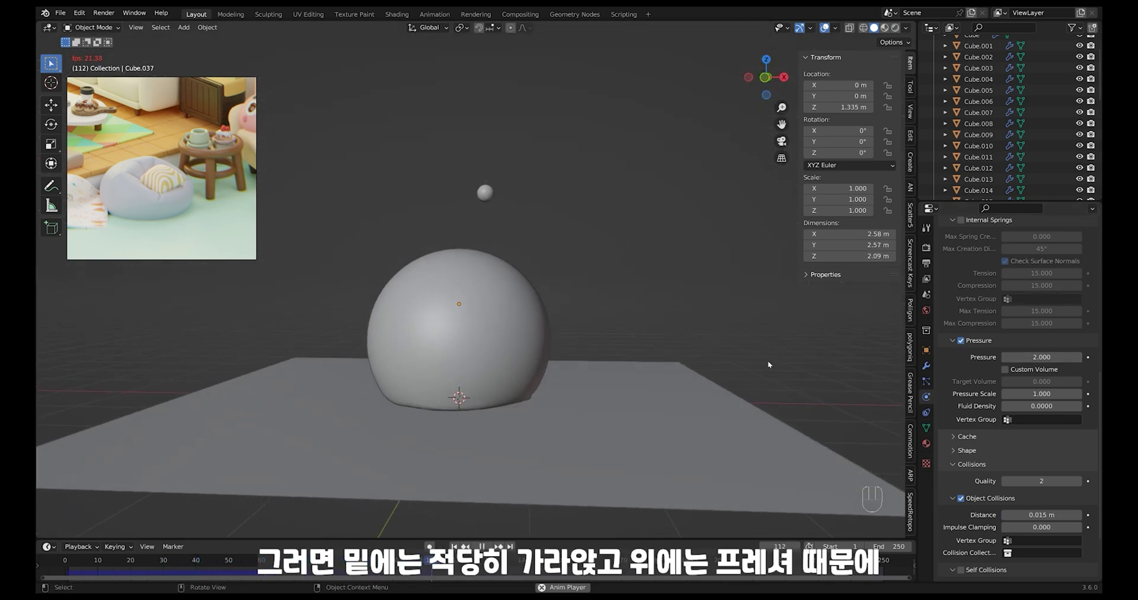
key("space")
middle_click_drag(550, 308, 318, 458, "alt")
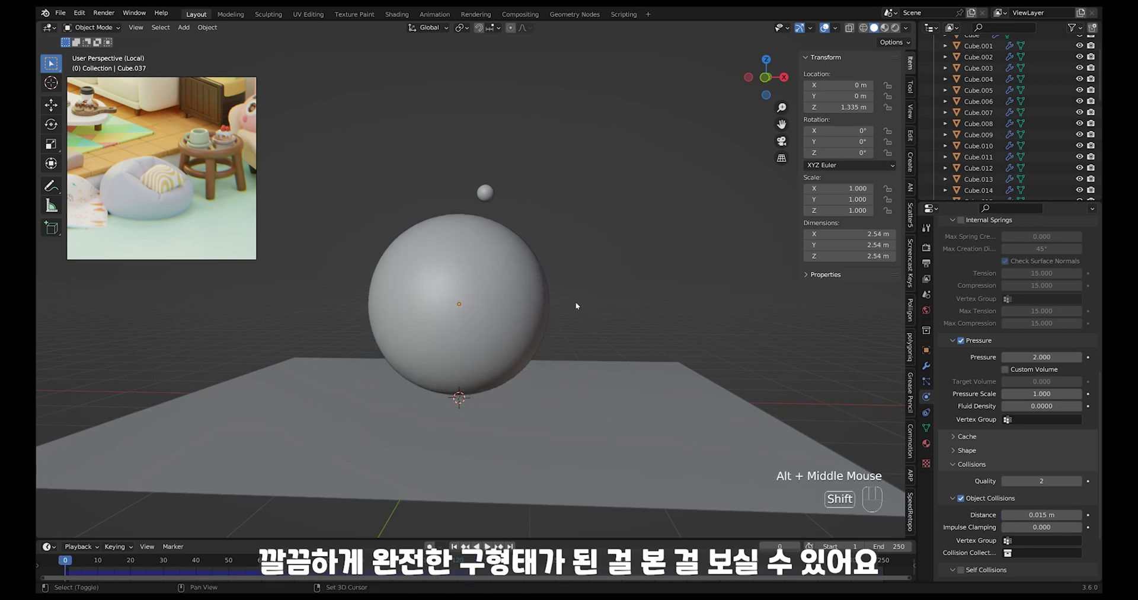
- Insert a Location keyframe for the small sphere at frame 0
middle_click_drag(575, 301, 564, 316, "shift")
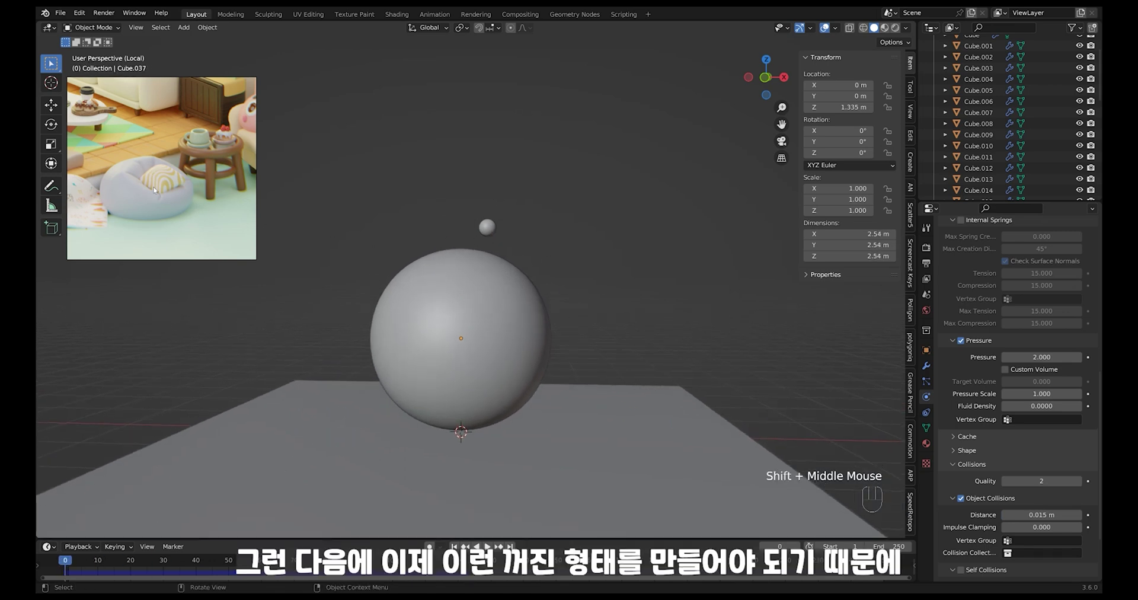
left_click(493, 223)
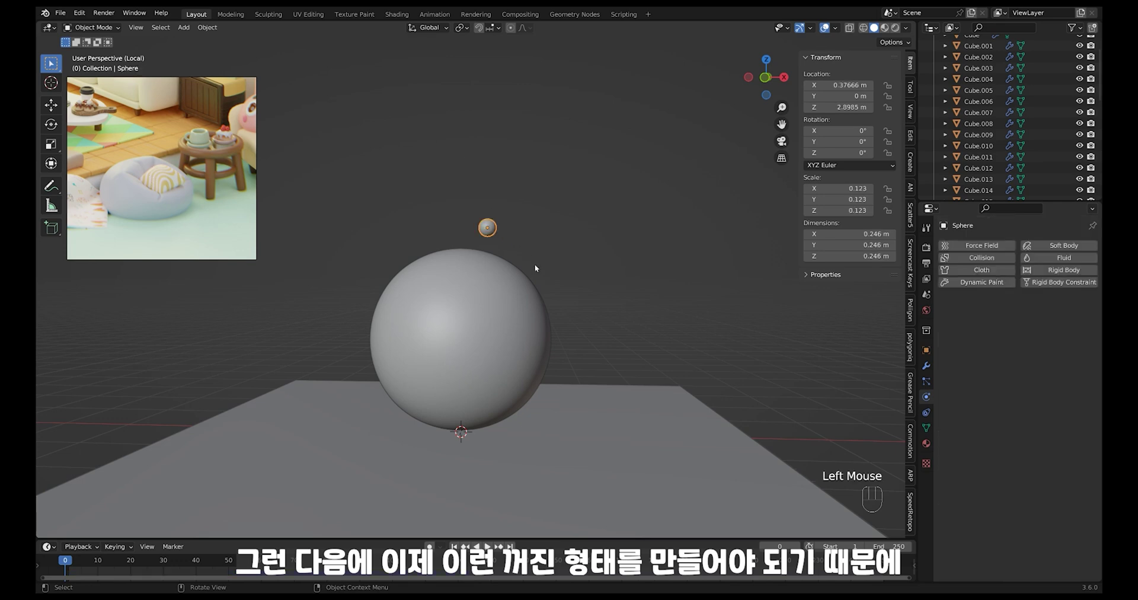
middle_click_drag(535, 267, 551, 305)
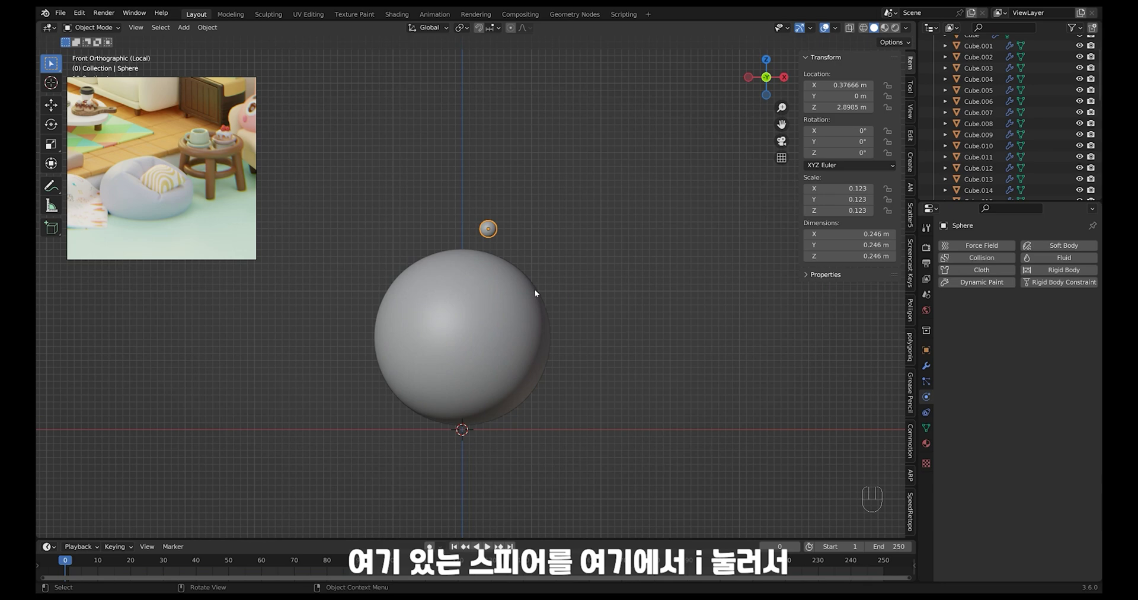
key("i")
left_click(529, 291)
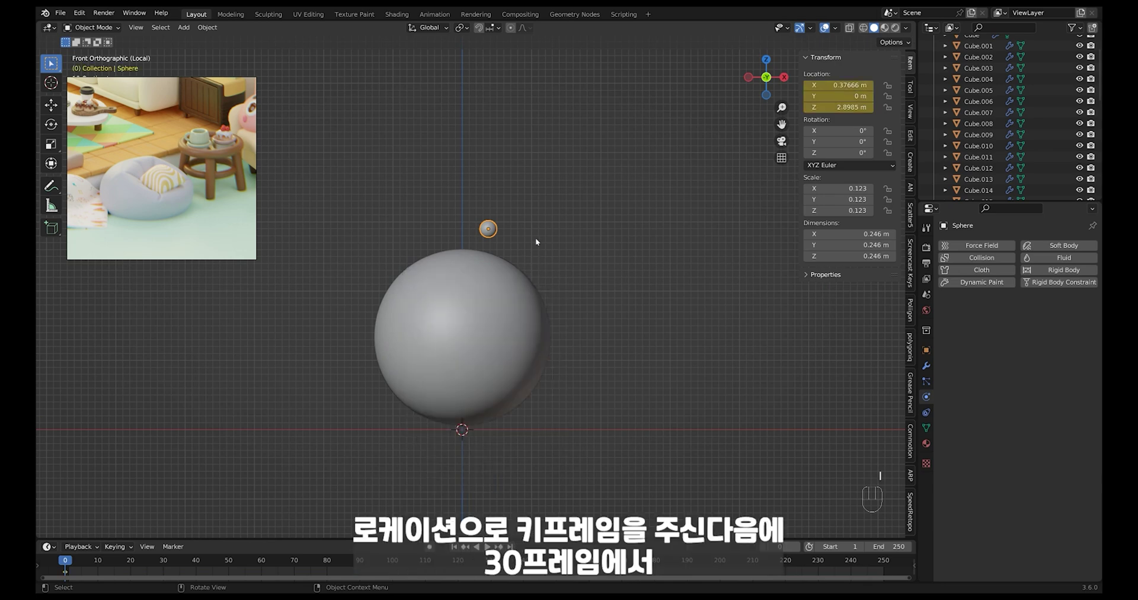
- At frame 30, lower the small sphere along Z to about 0.946 m inside the large sphere and insert a Location keyframe
left_click(166, 563)
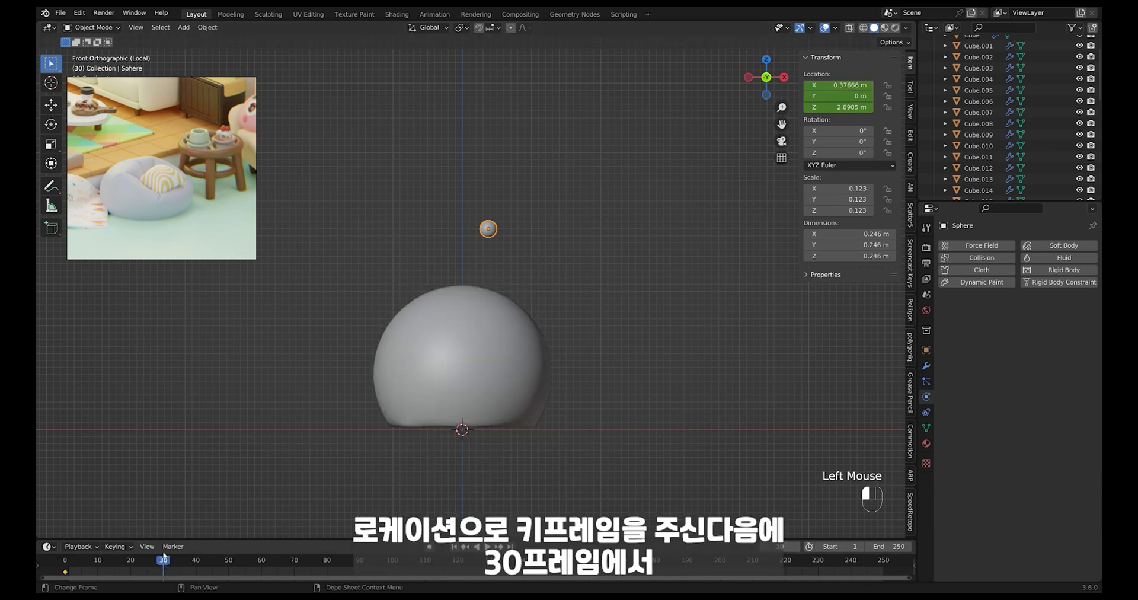
key("g")
key("z")
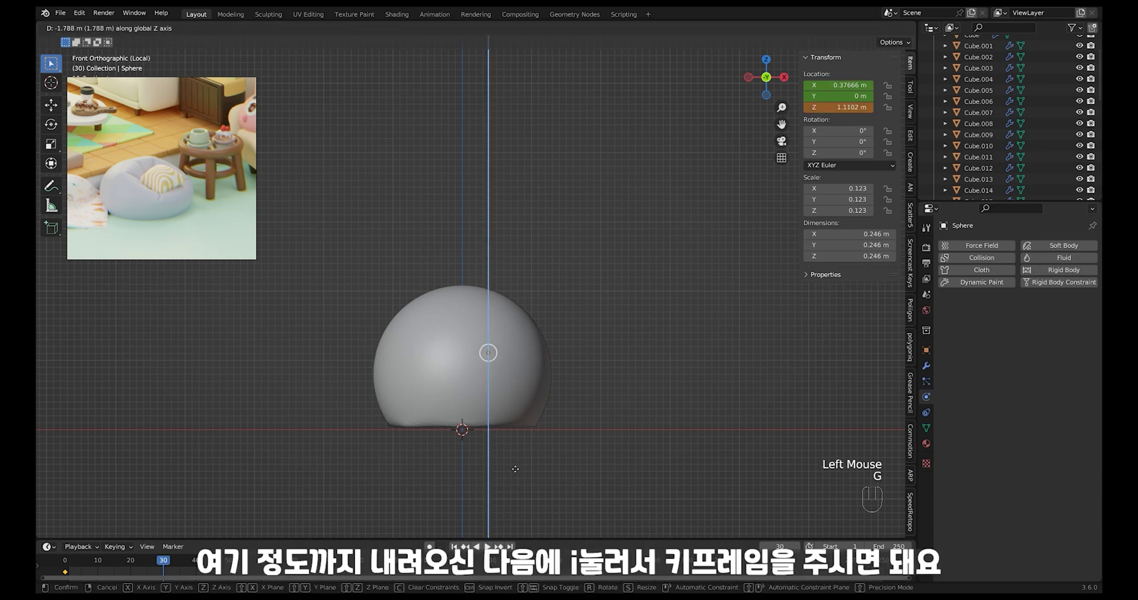
left_click(516, 470)
key("i")
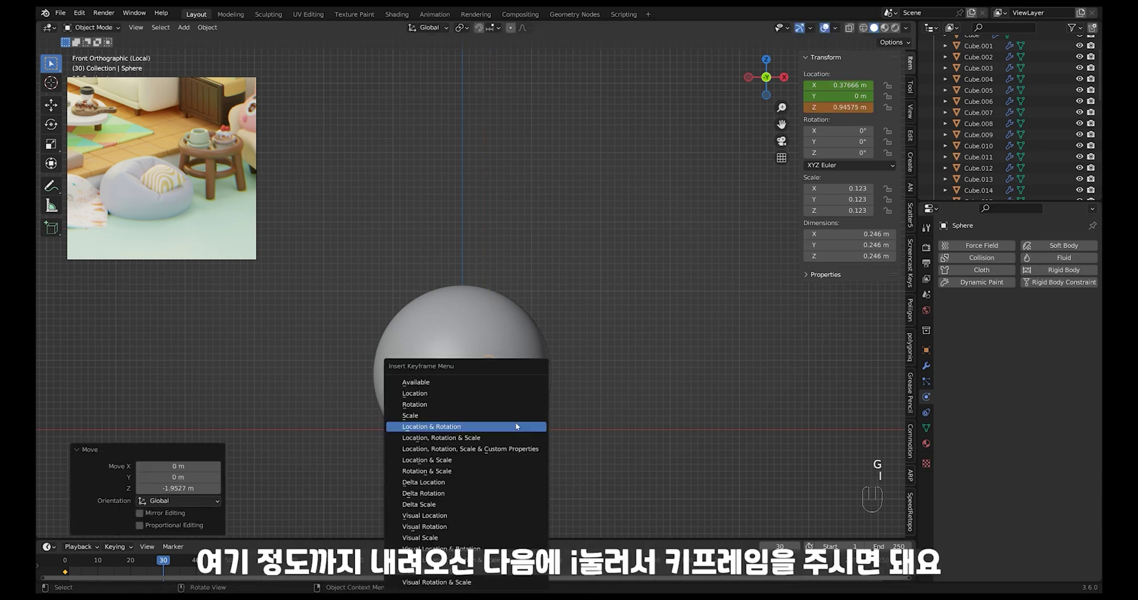
left_click(473, 394)
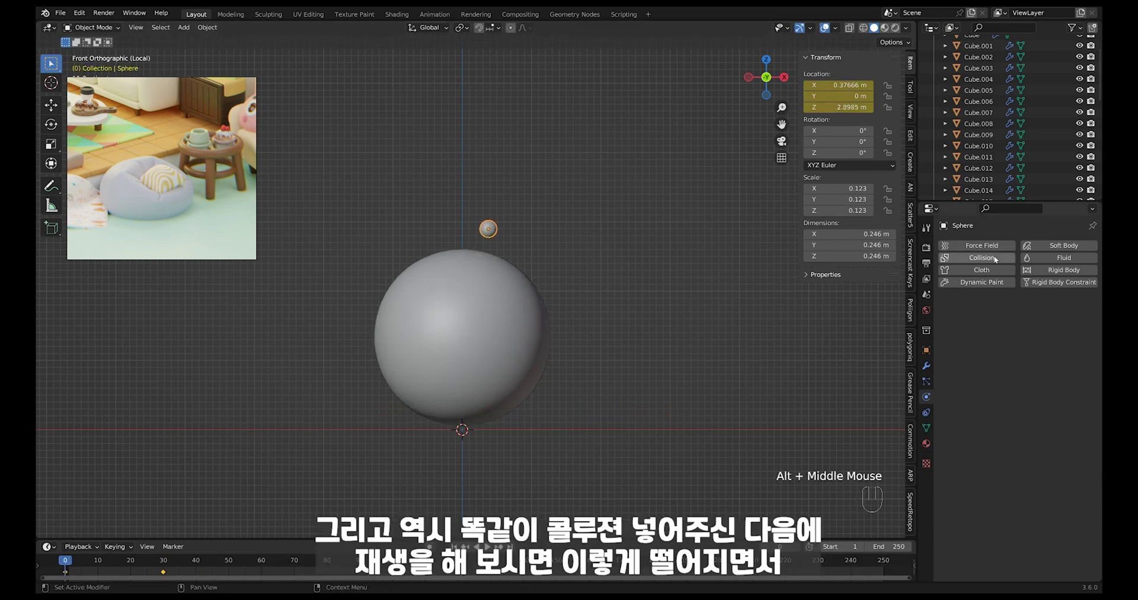
- Add Collision physics to the small sphere and play the simulation from frame 0
left_click(994, 258)
middle_click_drag(748, 373, 649, 357, "alt")
key("space")
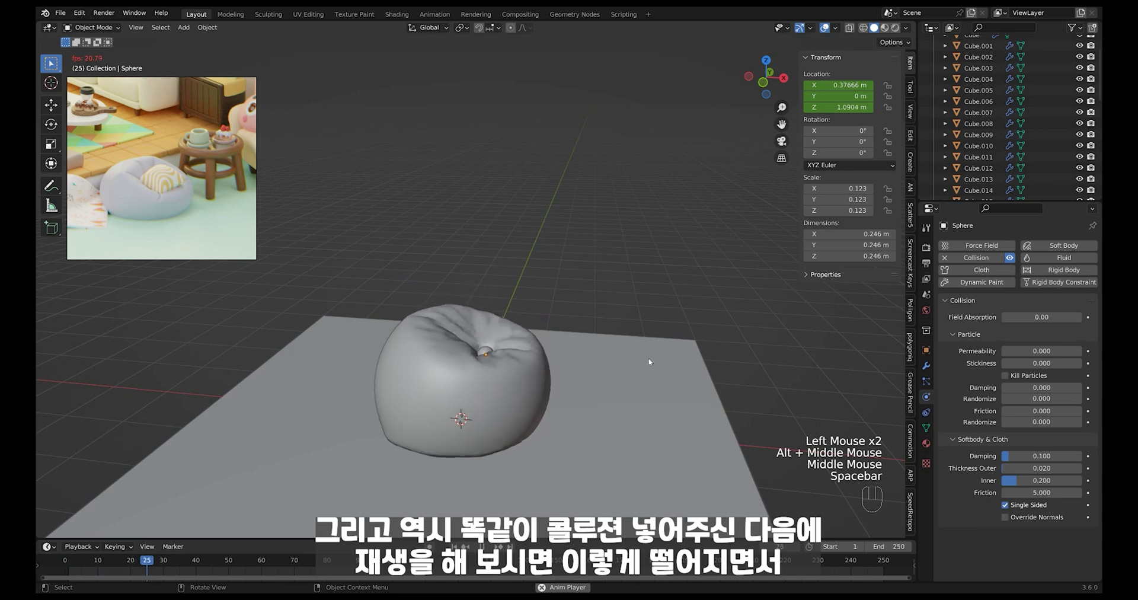
- Stop the simulation playback and examine the dent in the large sphere from above with X-ray and from the side
key("space")
middle_click_drag(648, 358, 533, 316)
key("alt+z")
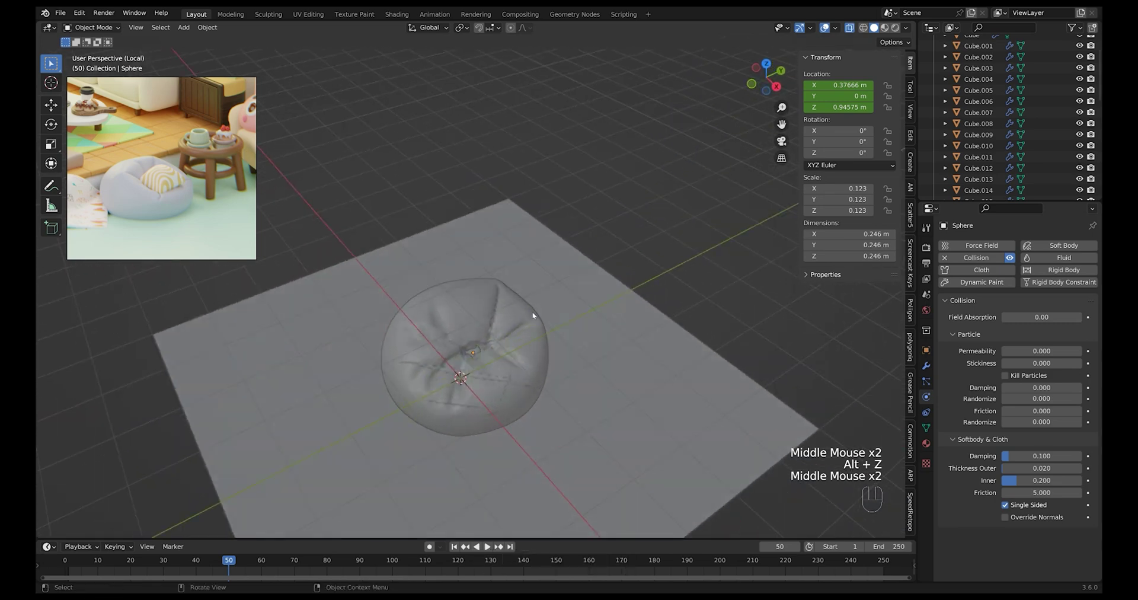
key("alt+z")
middle_click_drag(519, 372, 553, 366)
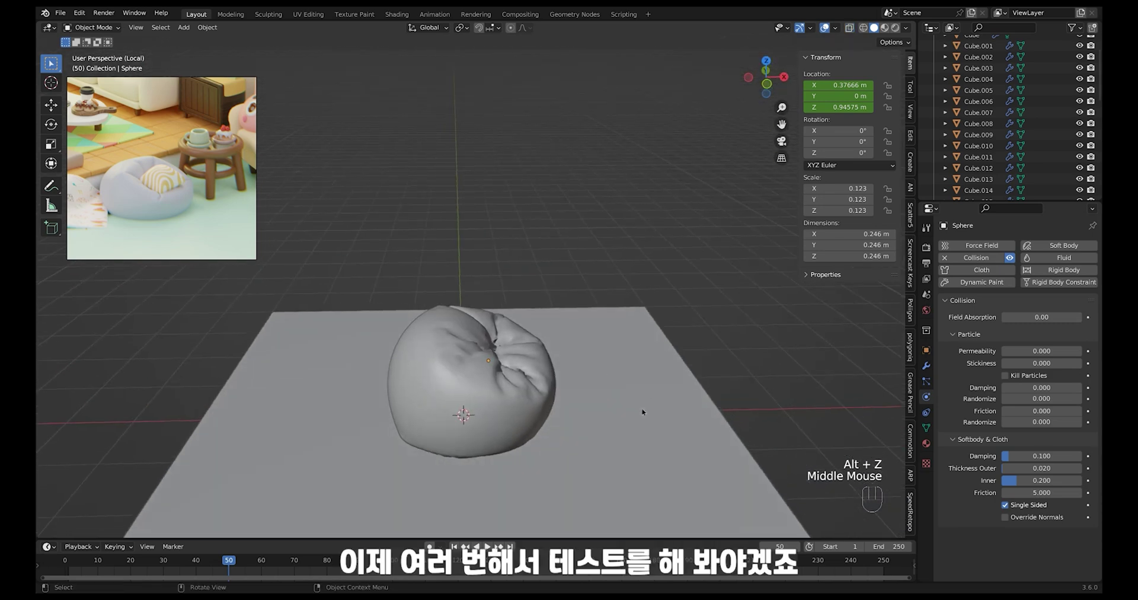
- At frame 0, enlarge the small sphere to about 0.376 m across, test the simulation, and rewind
middle_click_drag(642, 409, 471, 446)
left_click(489, 249)
key("s")
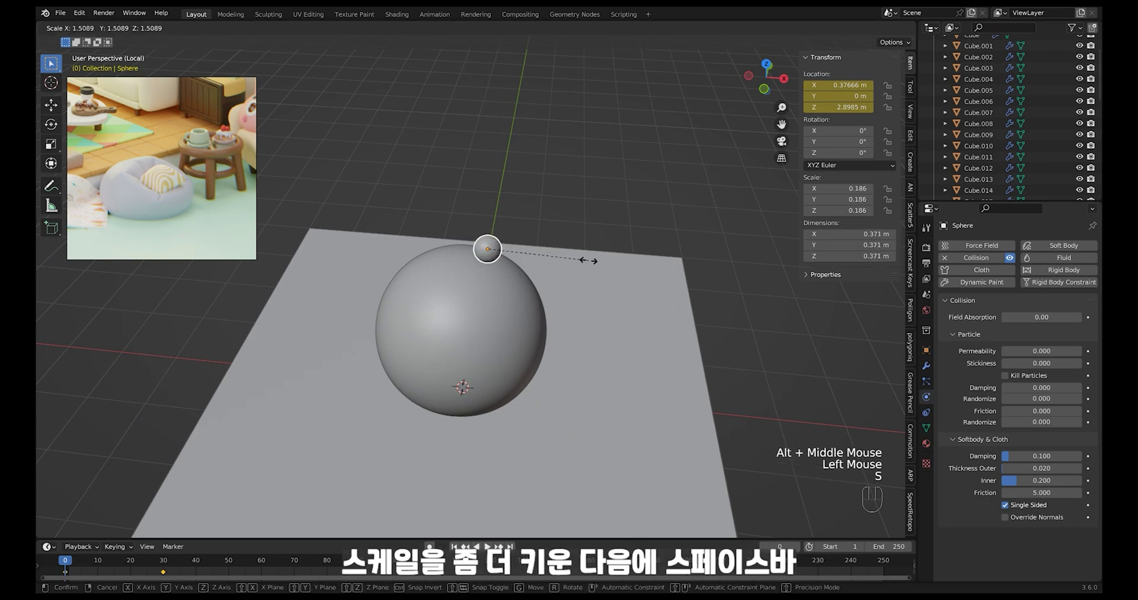
left_click(589, 261)
middle_click_drag(627, 332, 646, 349)
key("space")
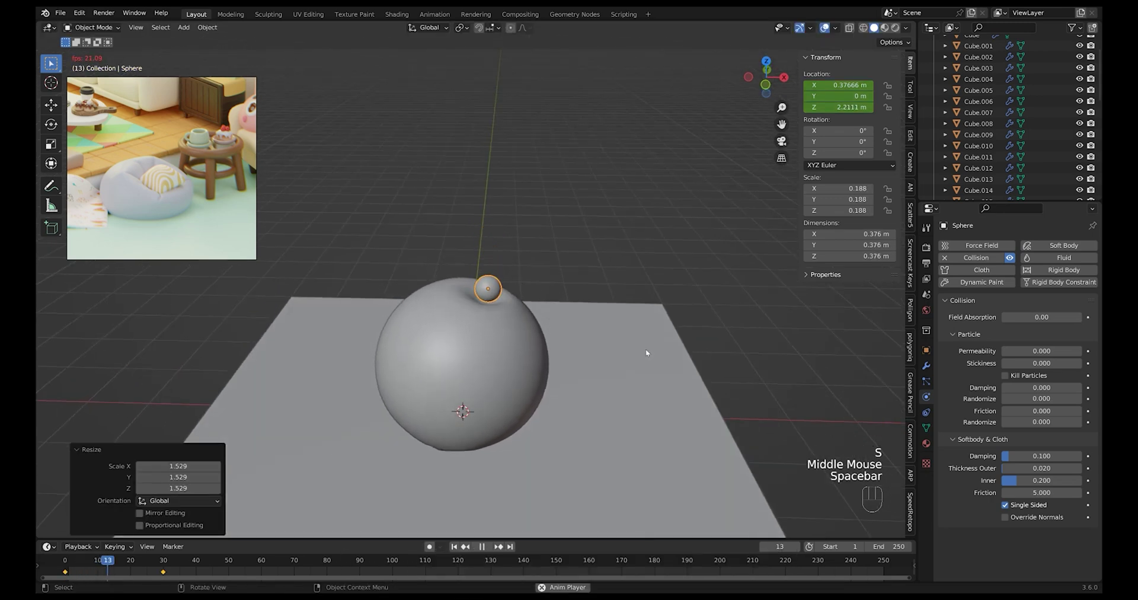
key("space")
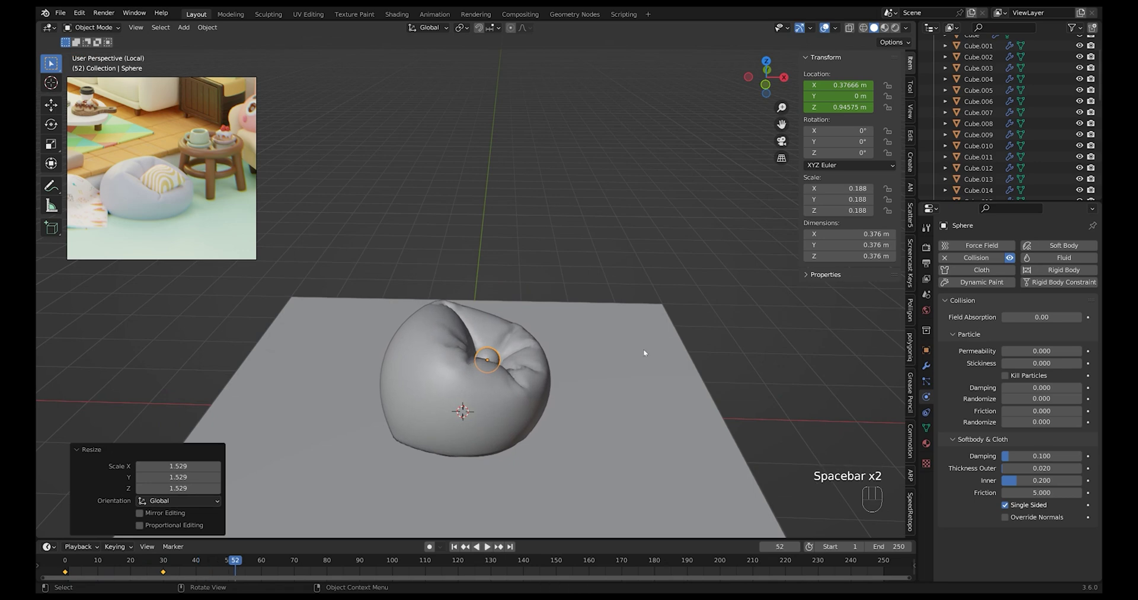
middle_click_drag(643, 348, 642, 371)
scroll(506, 334, "up", 20, "alt")
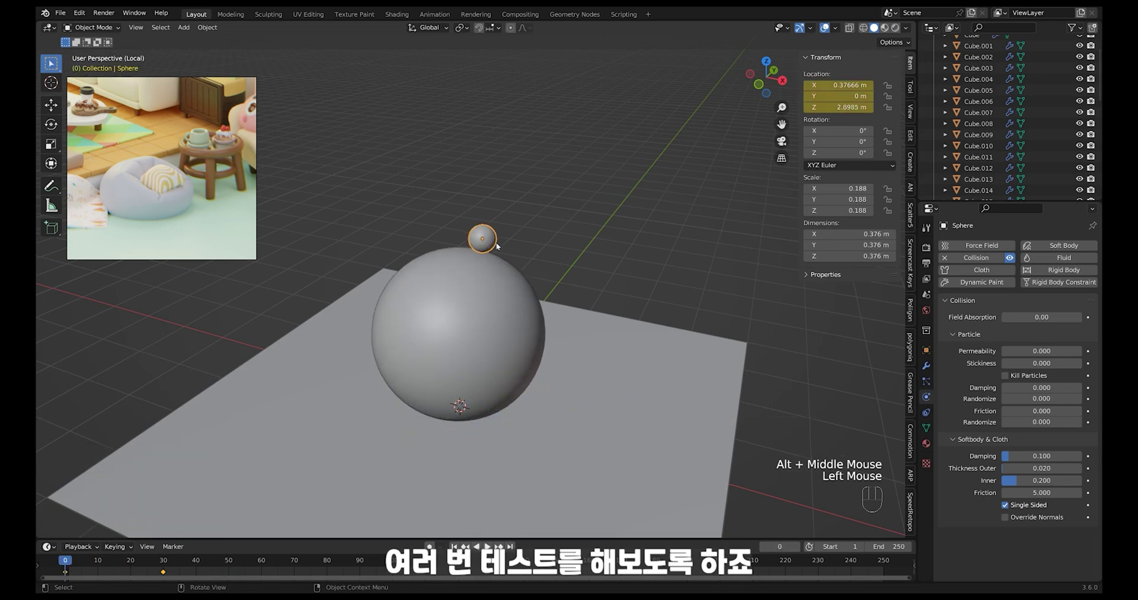
- Shift the small sphere along X to about 0.549 m and enlarge it to about 0.456 m across
middle_click_drag(496, 246, 520, 284, "alt")
key("g")
key("x")
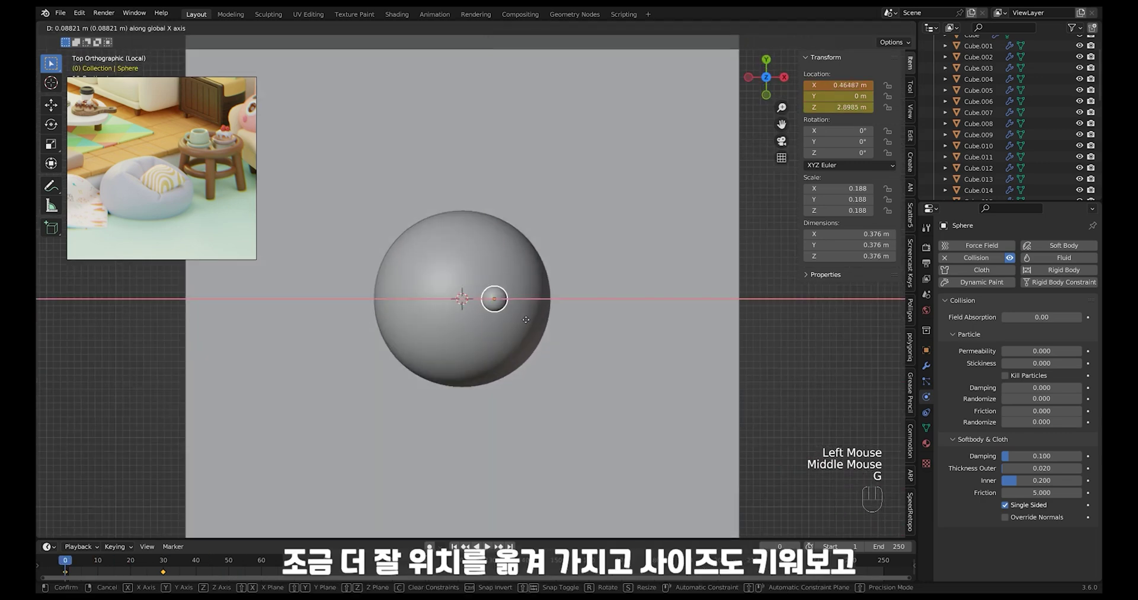
key("s")
left_click(574, 328)
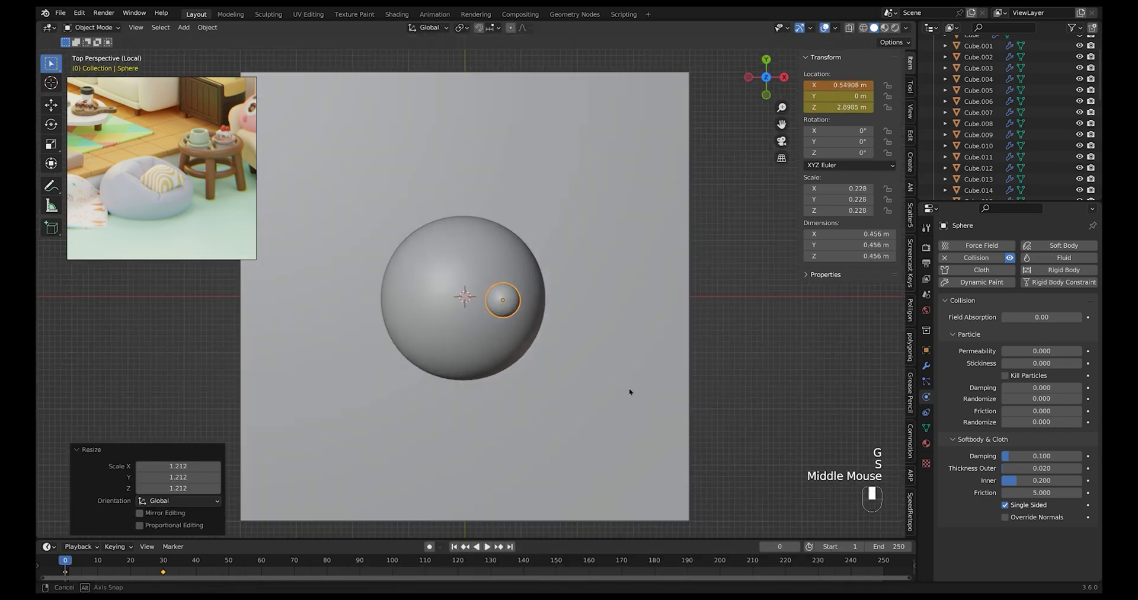
- Play the simulation with the enlarged small sphere and examine the folds in the large sphere from several angles
middle_click_drag(630, 391, 612, 358)
key("space")
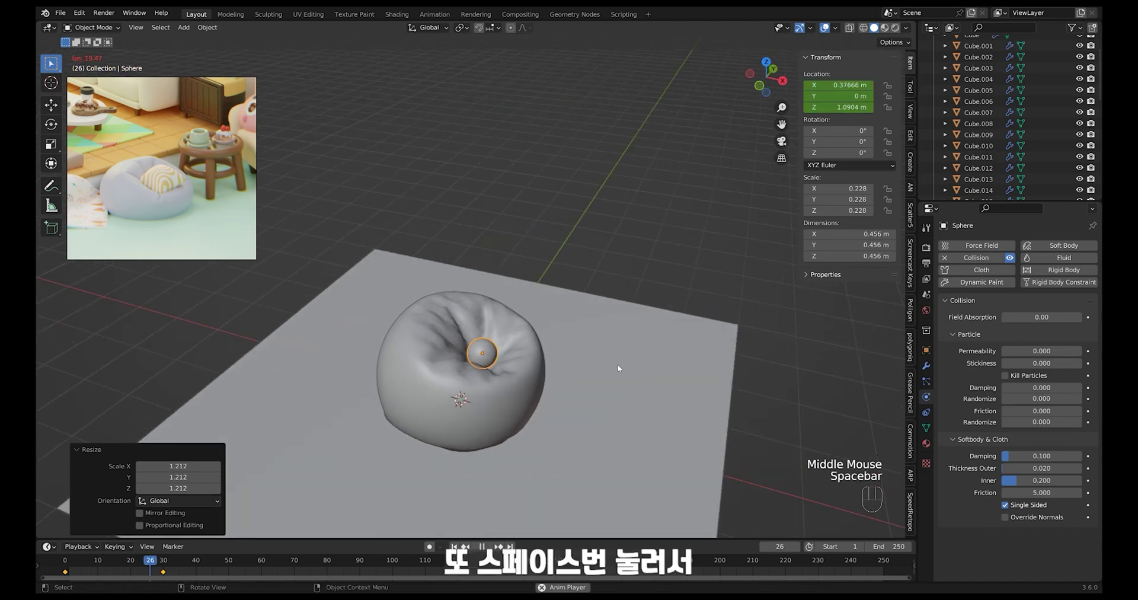
key("space")
middle_click_drag(617, 371, 552, 363)
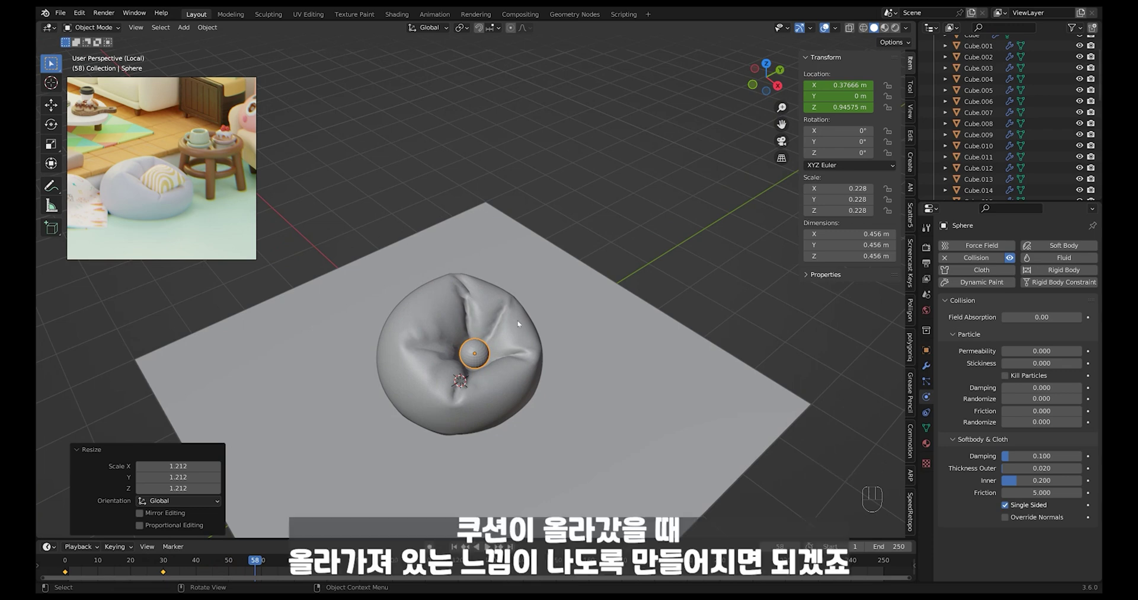
middle_click_drag(500, 311, 542, 382)
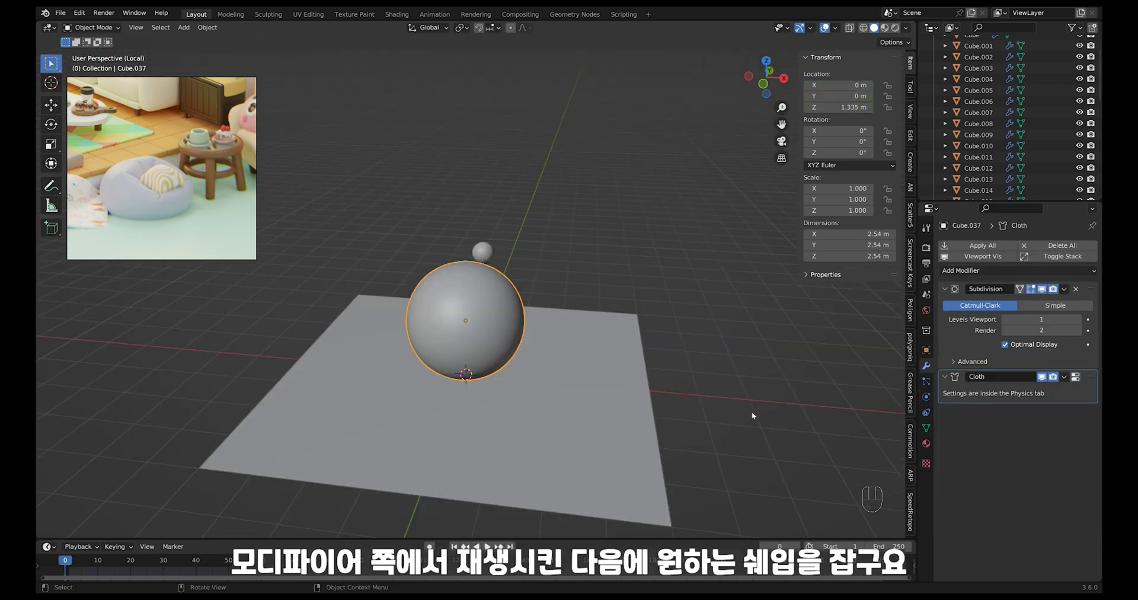
- Replay the simulation from frame 0 and stop it at frame 51 to hold the dented bean bag shape
middle_click_drag(751, 414, 535, 281, "ctrl")
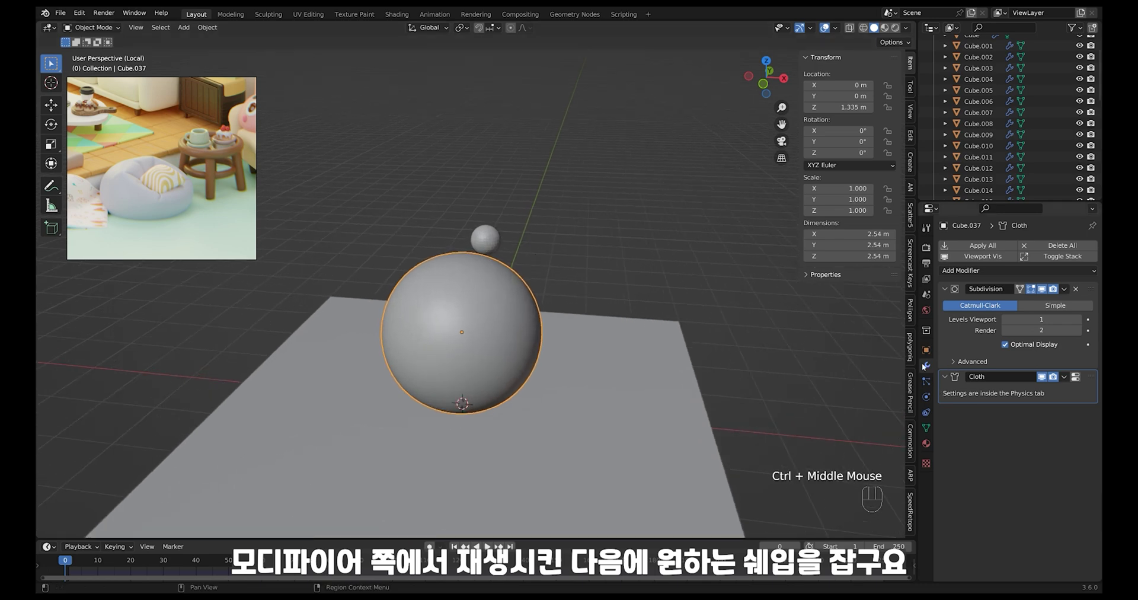
middle_click_drag(734, 402, 688, 401)
key("space")
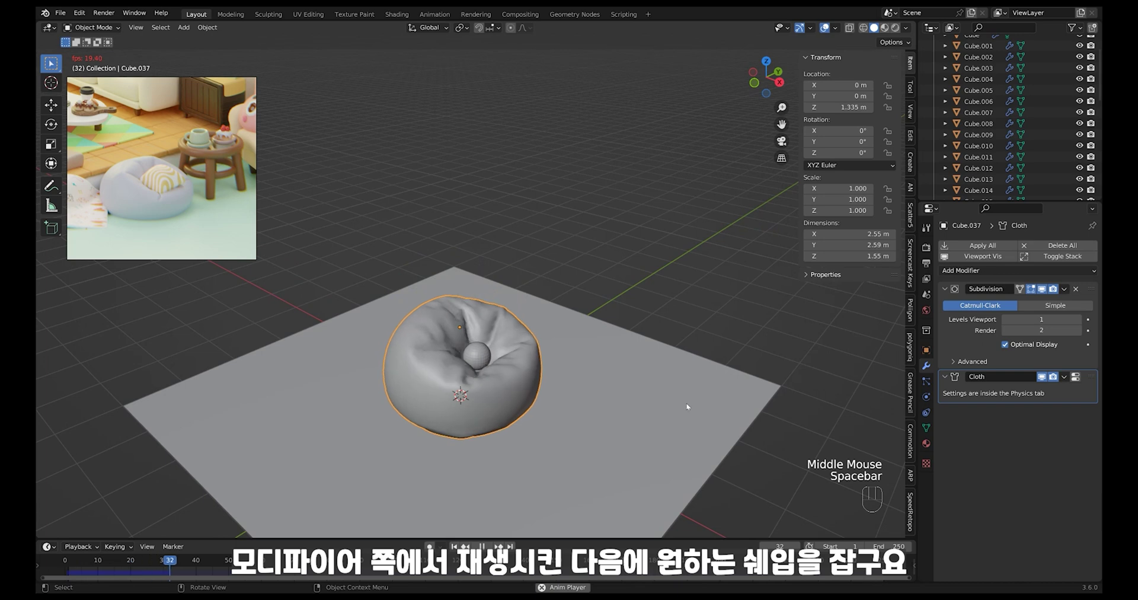
key("space")
middle_click_drag(686, 405, 531, 385)
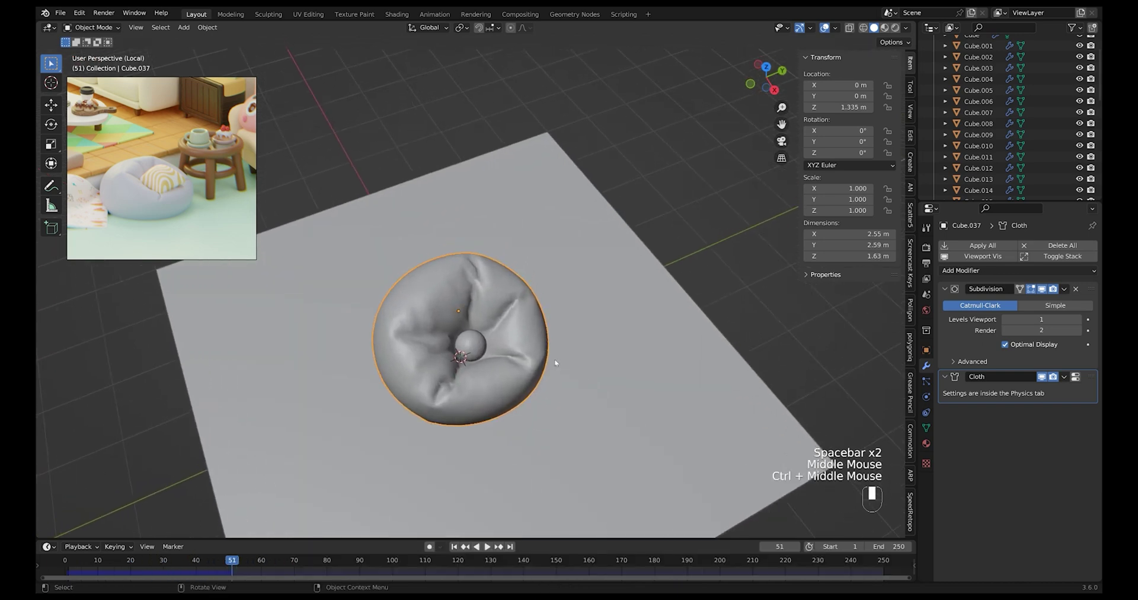
- Try applying the bean bag's Cloth modifier while Subdivision sits above it, check the shape, and undo the application
left_click(1065, 377)
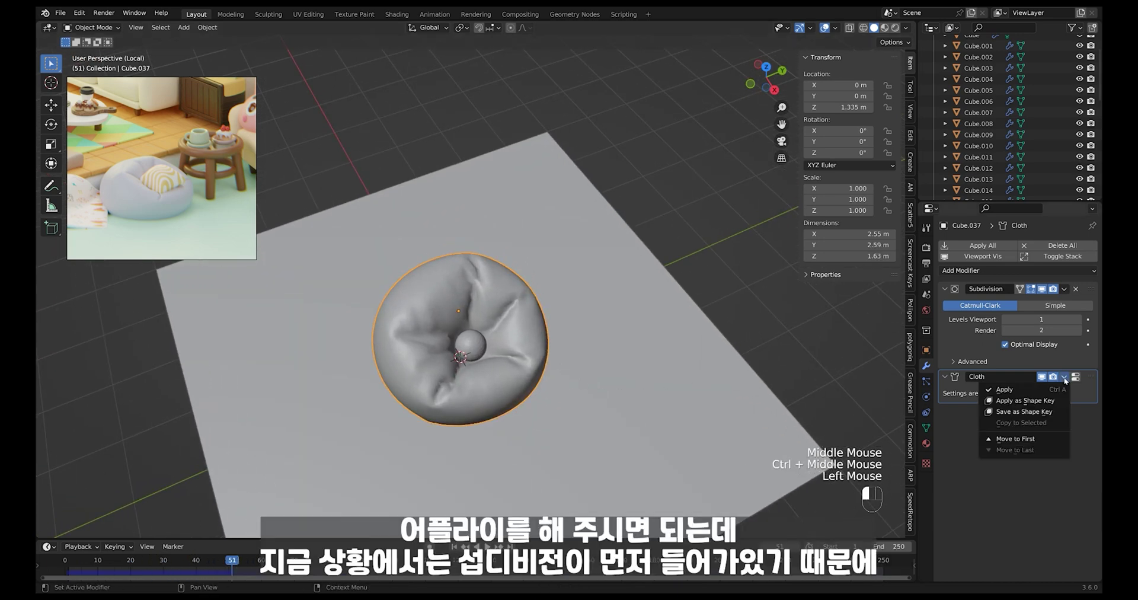
left_click(1064, 377)
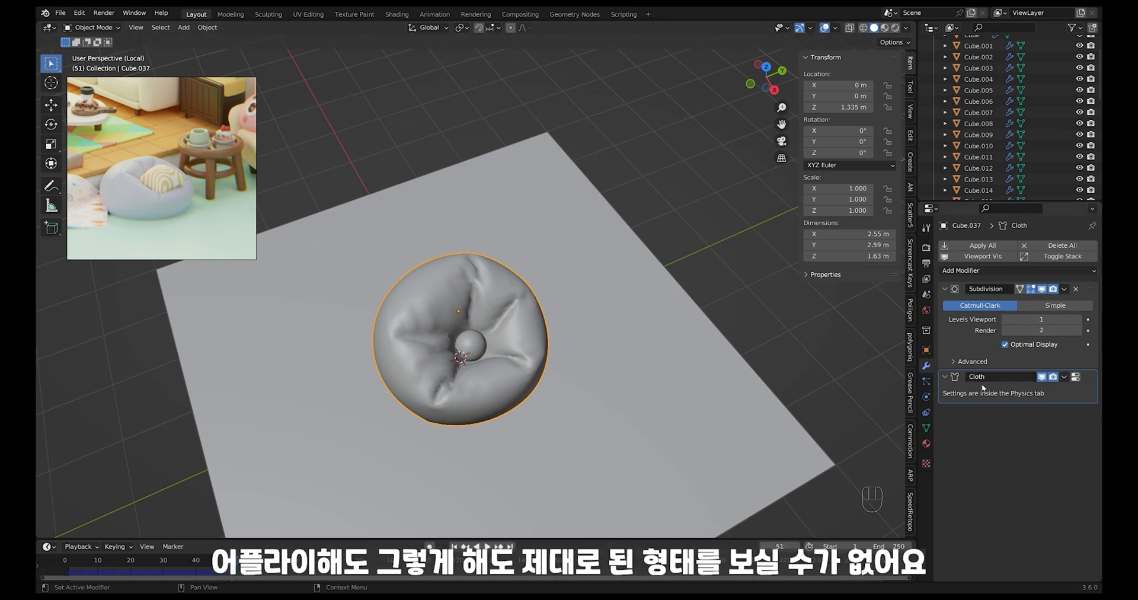
left_click(1065, 377)
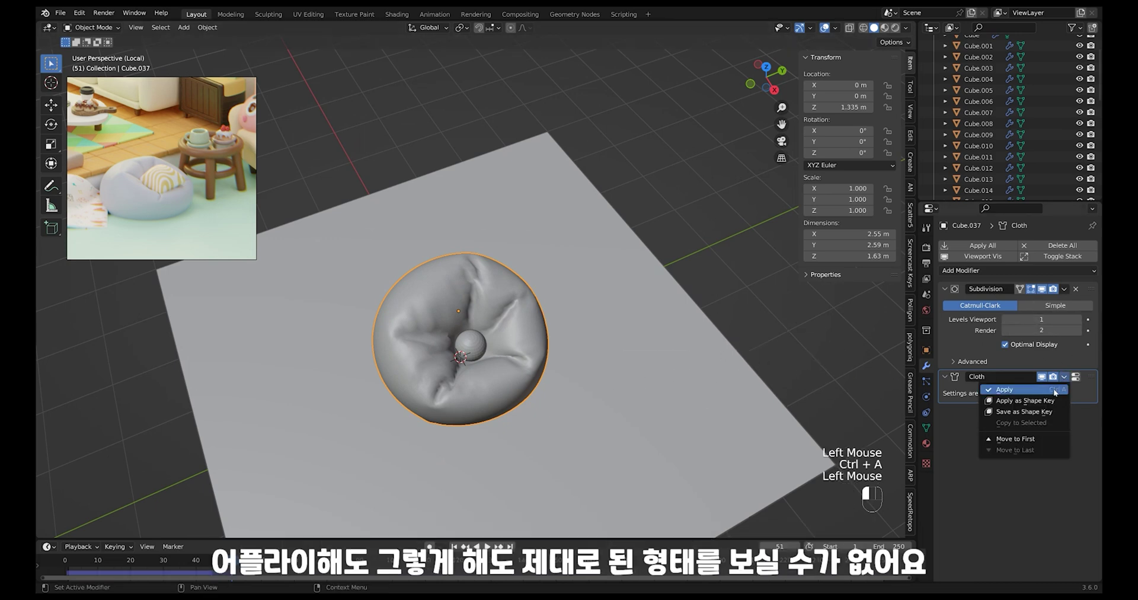
left_click(1057, 390)
middle_click_drag(700, 379, 587, 436, "ctrl")
middle_click_drag(586, 436, 599, 390)
key("ctrl+z")
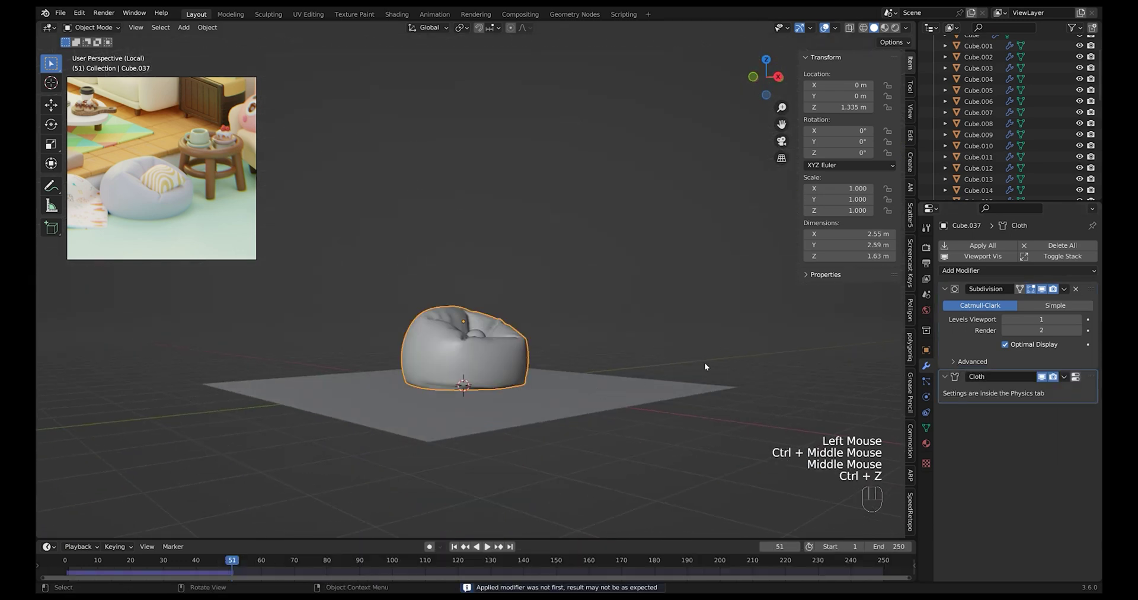
- Reorder the bean bag's modifiers so that Cloth comes before Subdivision
middle_click_drag(704, 362, 830, 379)
left_click_drag(1091, 293, 1022, 355)
left_click(1062, 306)
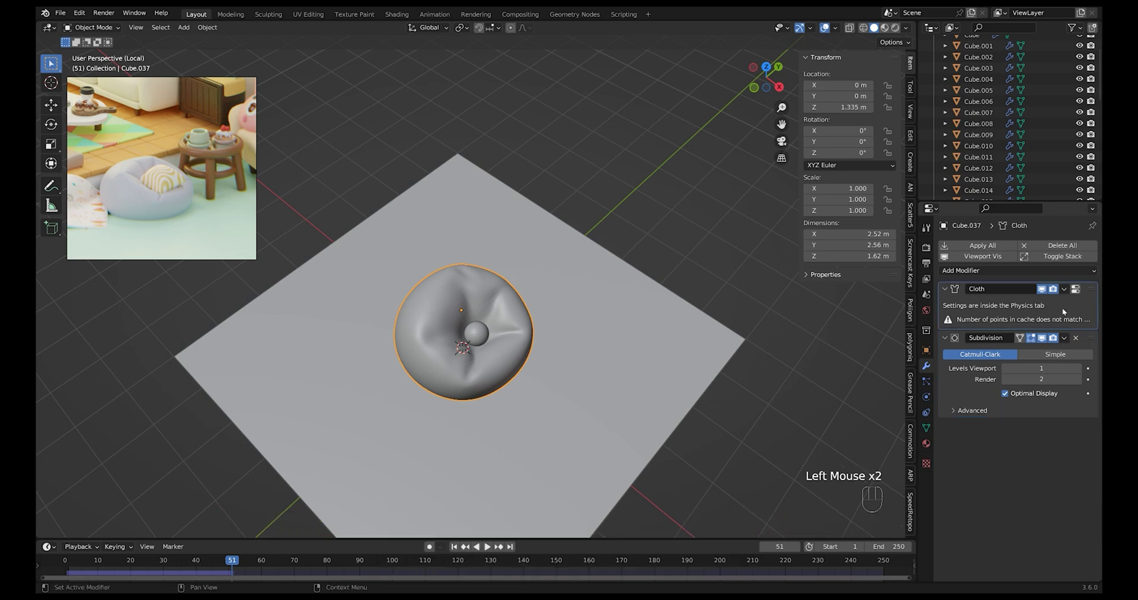
- Try applying the reordered Cloth modifier and undo the application
key("ctrl+a")
key("ctrl+z")
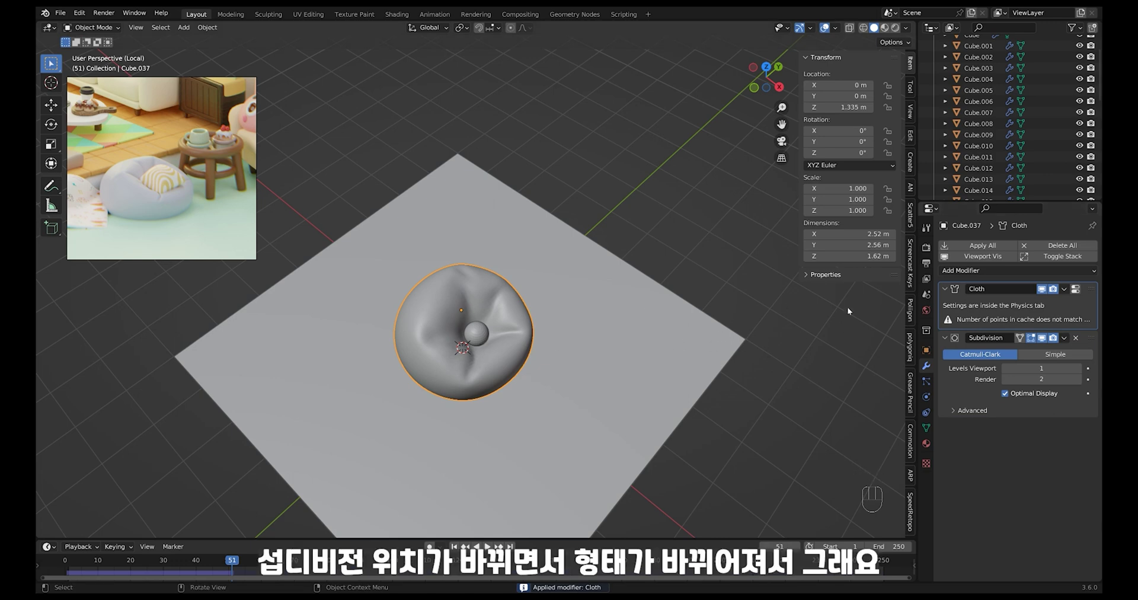
left_click(1095, 346)
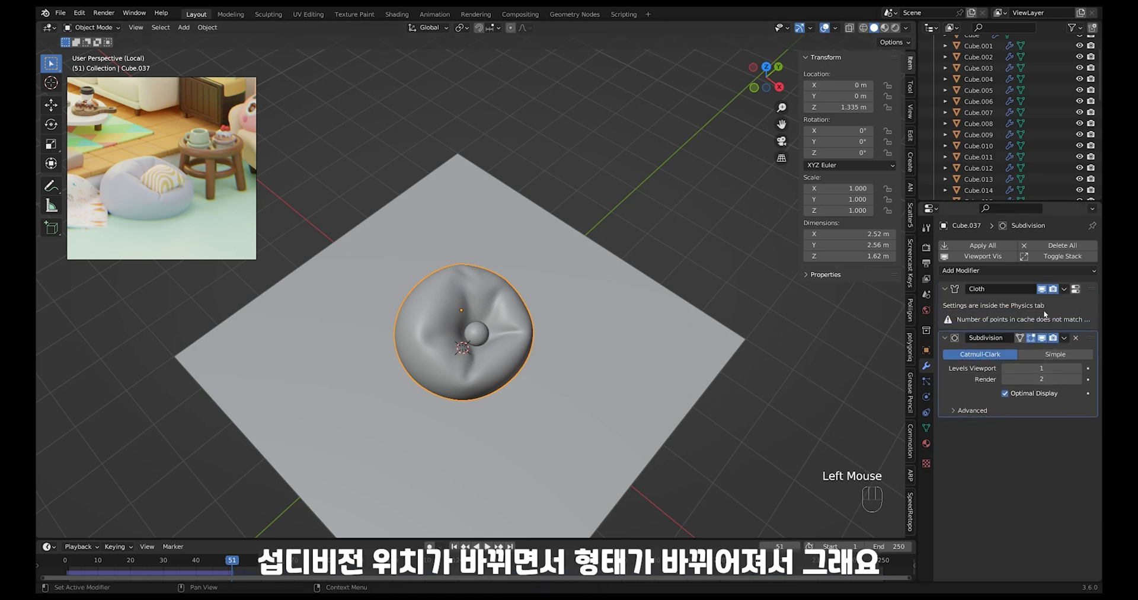
- Test the simulation from the start with Cloth before Subdivision, and undo back to the dented shape at frame 51
middle_click_drag(830, 356, 663, 416)
middle_click_drag(758, 411, 544, 423, "alt")
key("space")
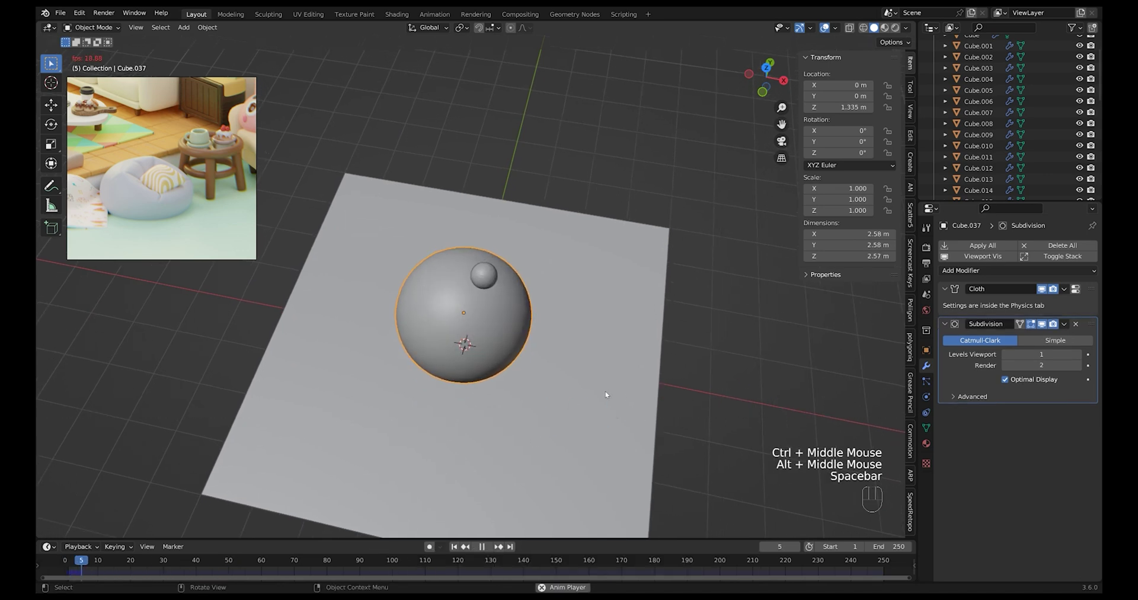
key("space")
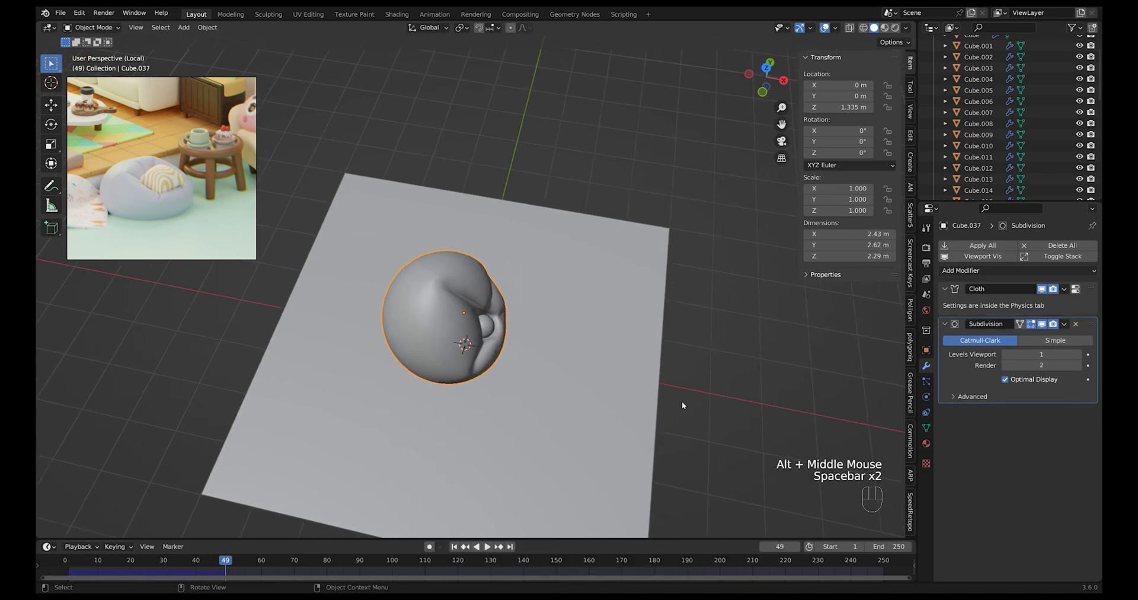
key("ctrl+z")
key("ctrl+z")
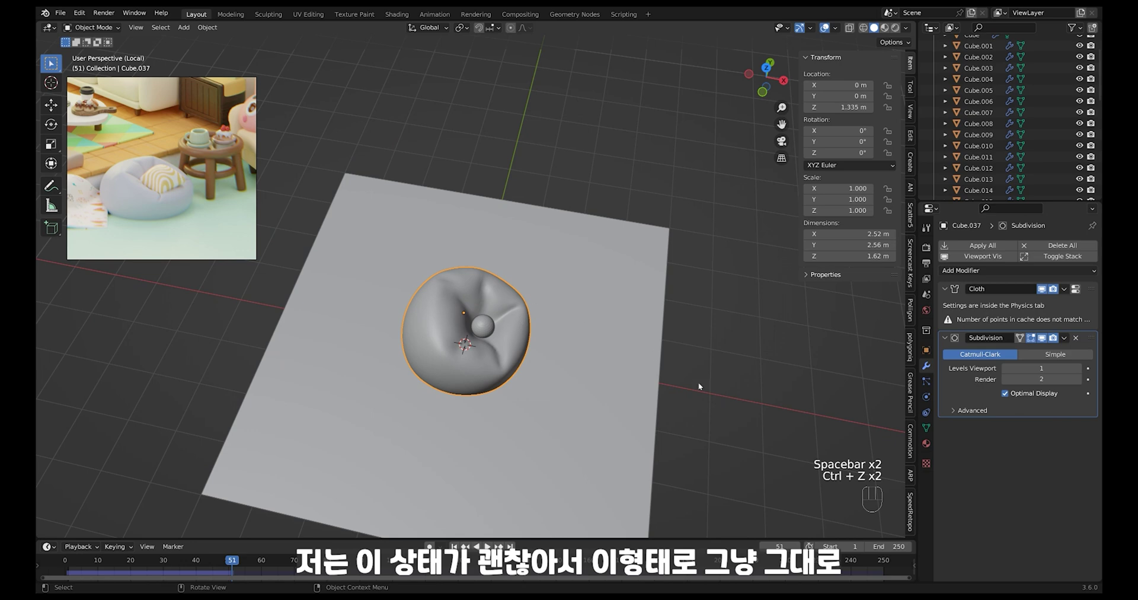
- Apply the Cloth modifier to the bean bag at frame 51, keeping the Subdivision modifier
middle_click_drag(699, 386, 695, 368)
middle_click_drag(694, 367, 676, 355, "ctrl")
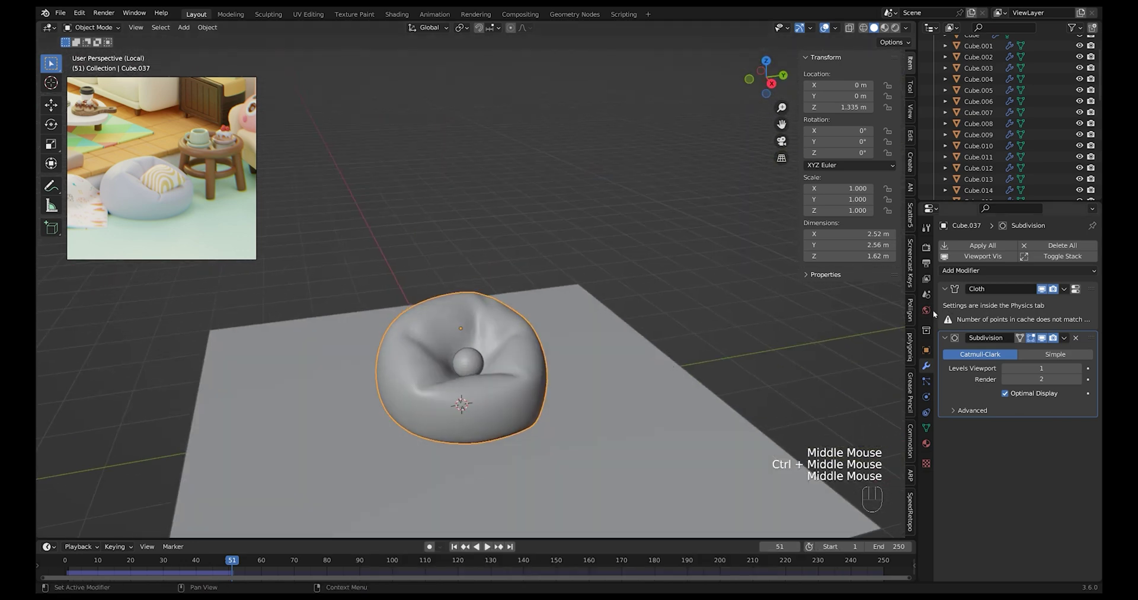
middle_click_drag(712, 391, 687, 363)
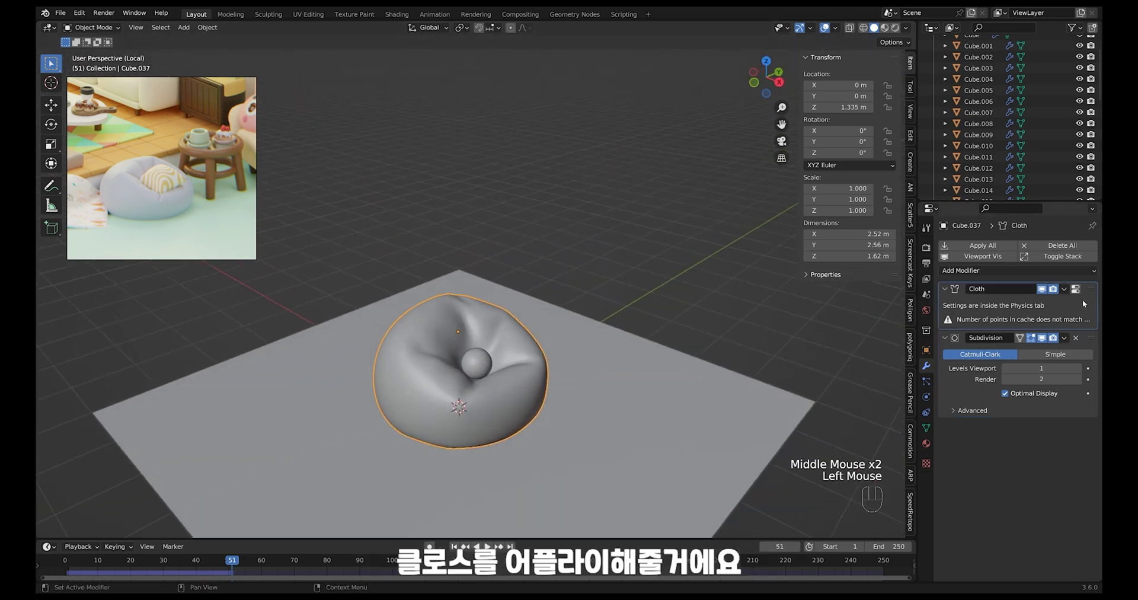
left_click(1064, 289)
left_click(1058, 303)
middle_click_drag(637, 397, 660, 368, "ctrl")
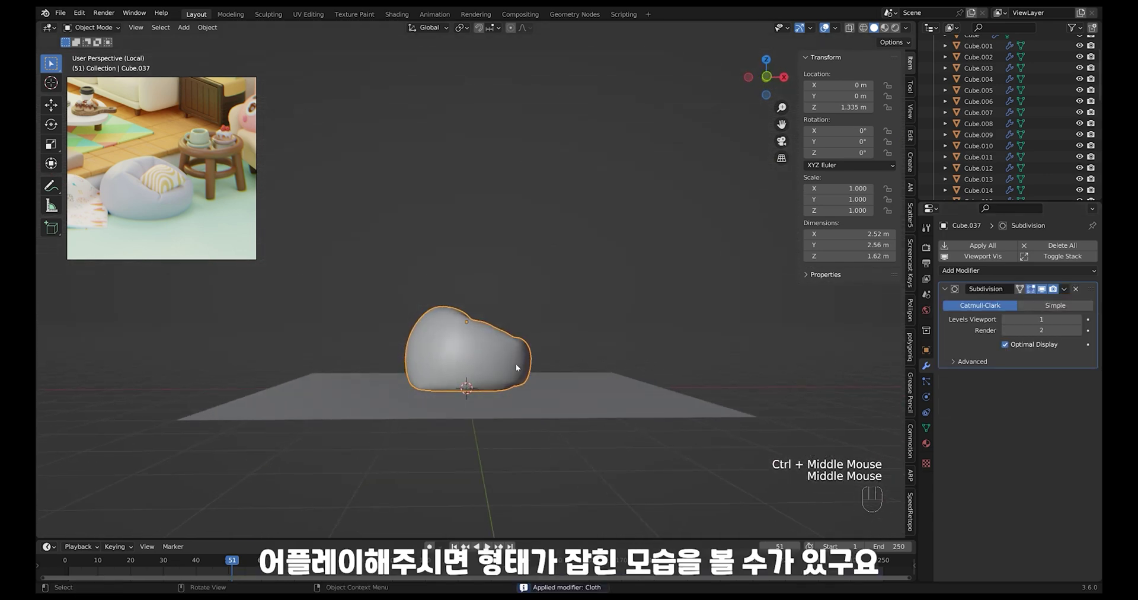
- Delete the small sphere and the floor plane used for the collision
left_click(507, 391)
middle_click_drag(516, 364, 499, 388)
left_click(485, 341)
key("x")
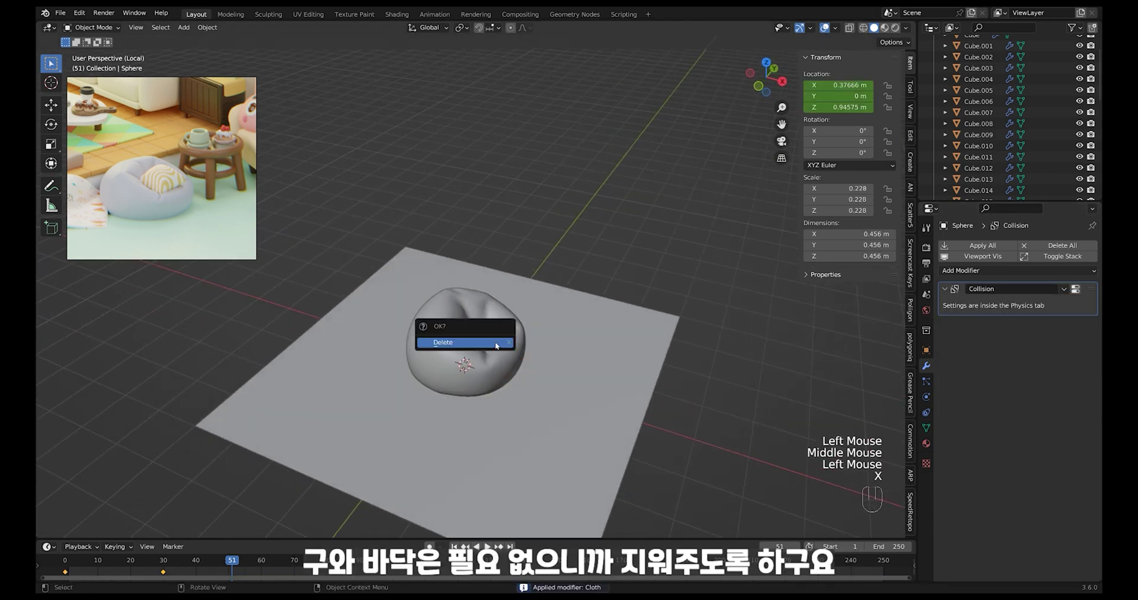
left_click(496, 341)
left_click(599, 330)
key("x")
left_click(601, 330)
- Exit Local View to bring back the room scene around the bean bag
left_click(520, 350)
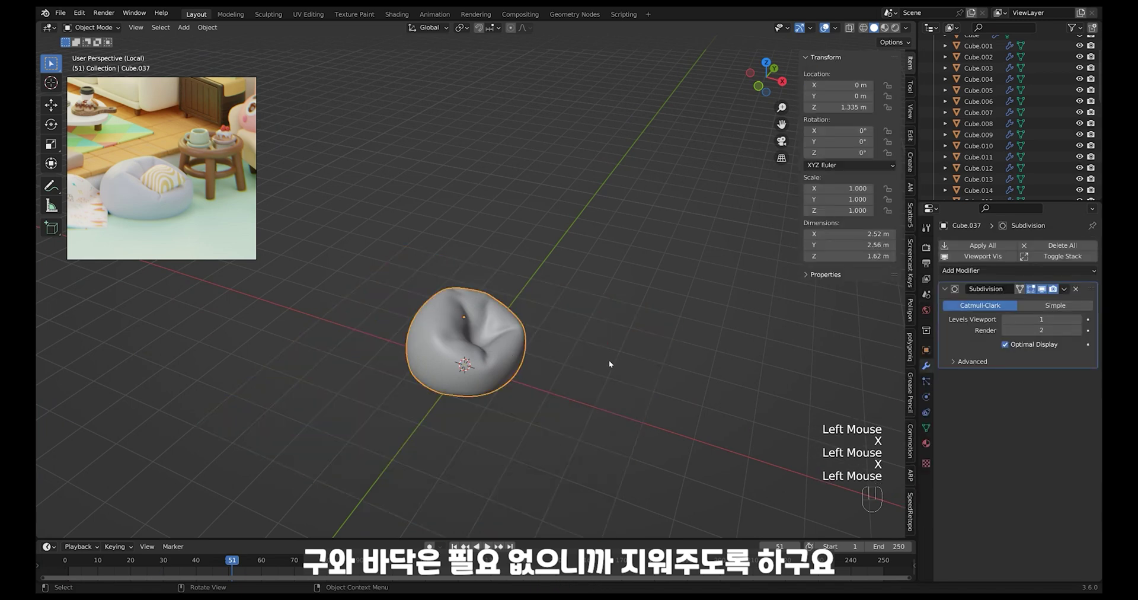
left_click(647, 342)
key("slash")
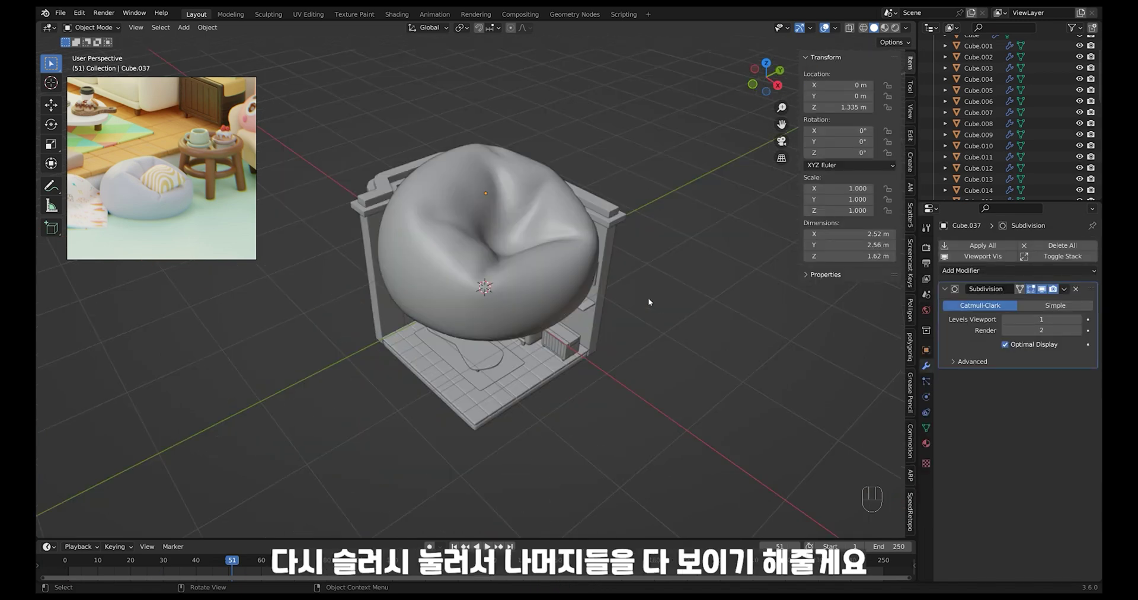
- Scale the bean bag down to about 0.162 and lower it along Z to about -0.749 m, near the room floor
left_click(581, 284)
middle_click_drag(581, 284, 581, 307)
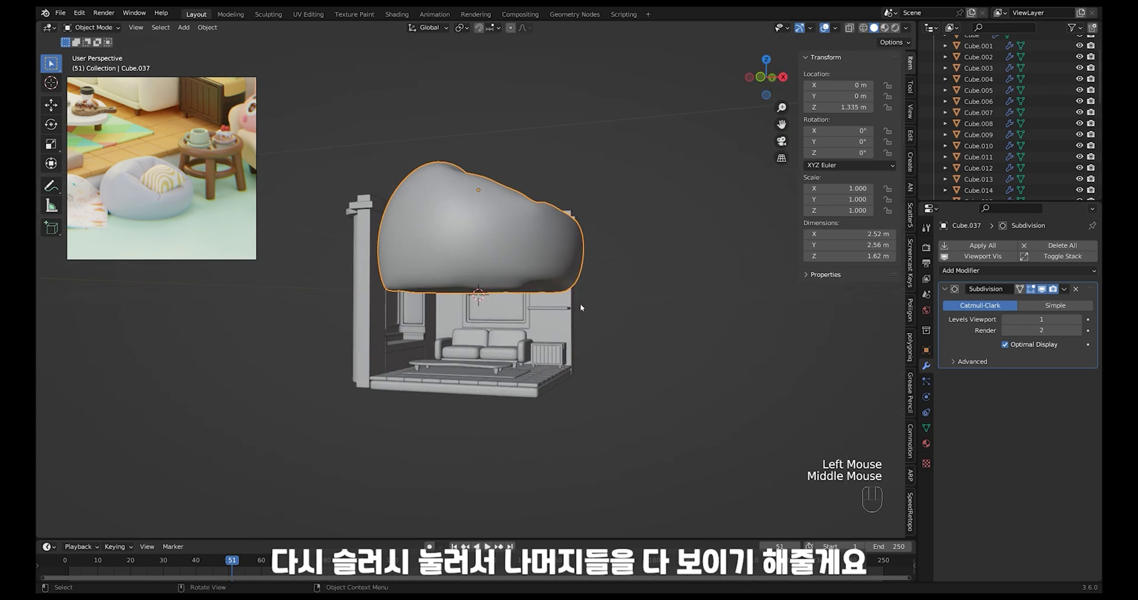
key("s")
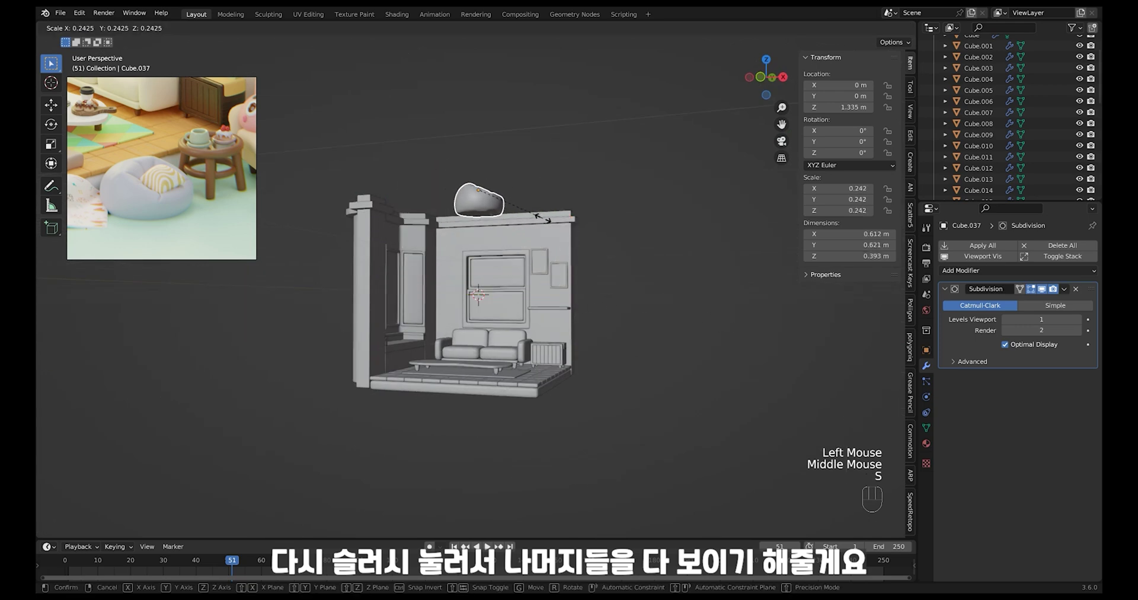
left_click(524, 208)
key("g")
key("z")
left_click(522, 382)
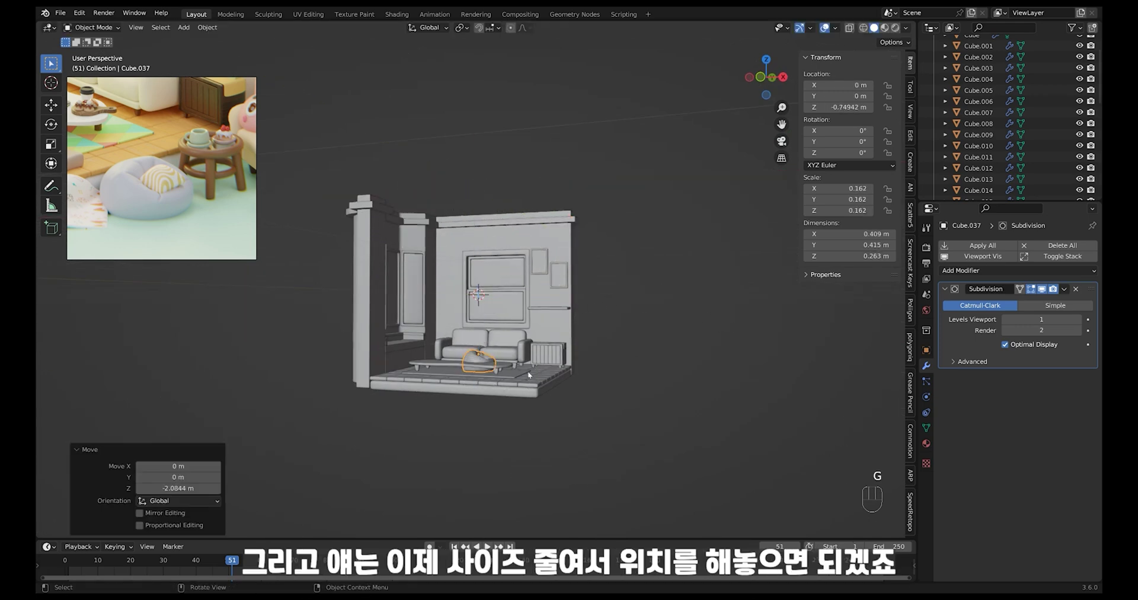
- In the top view, move the bean bag to about -0.748 m in Y and -0.721 m in X, beside the rug
middle_click_drag(522, 383, 563, 400)
key("g")
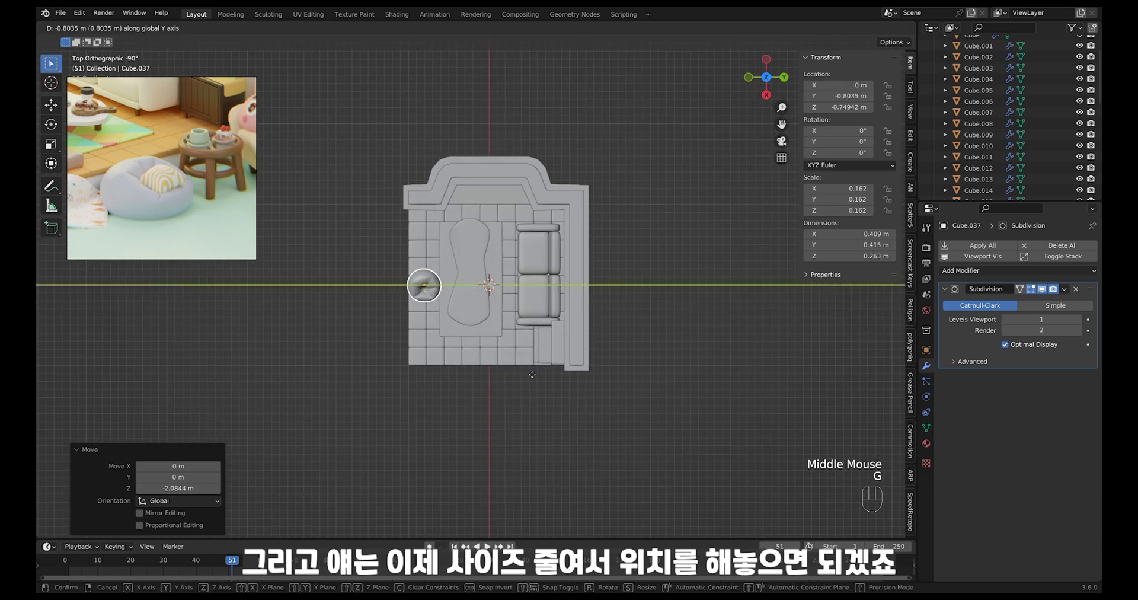
left_click(522, 355)
key("g")
key("x")
left_click(534, 331)
- Rotate the bean bag about 44.8° around the Z axis
middle_click_drag(533, 332, 602, 411)
key("KP_Decimal")
key("r")
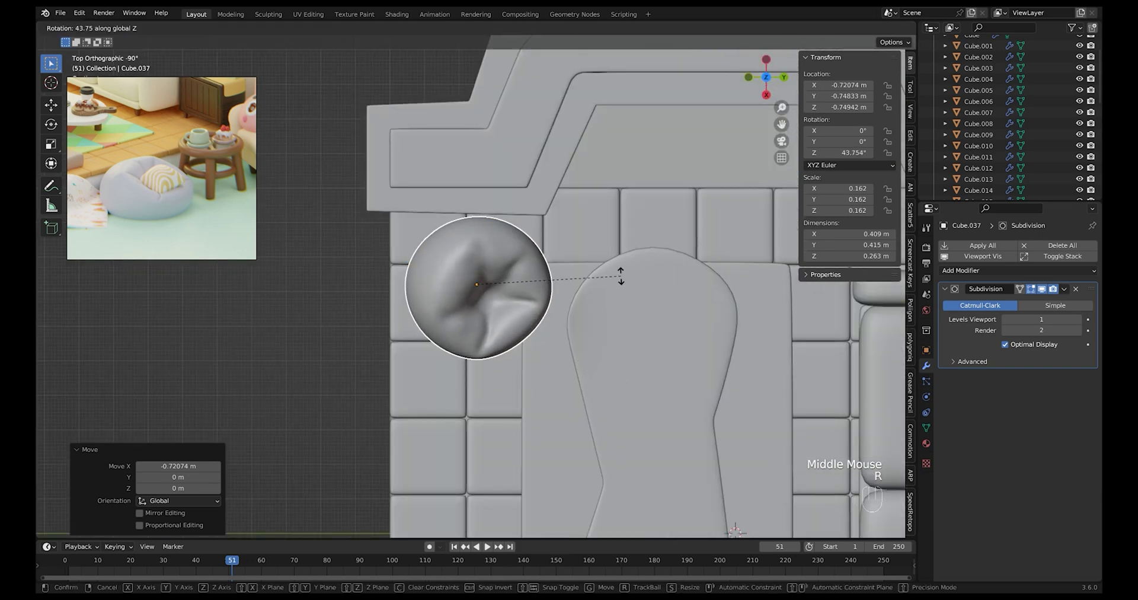
left_click(619, 274)
middle_click_drag(597, 356, 627, 332)
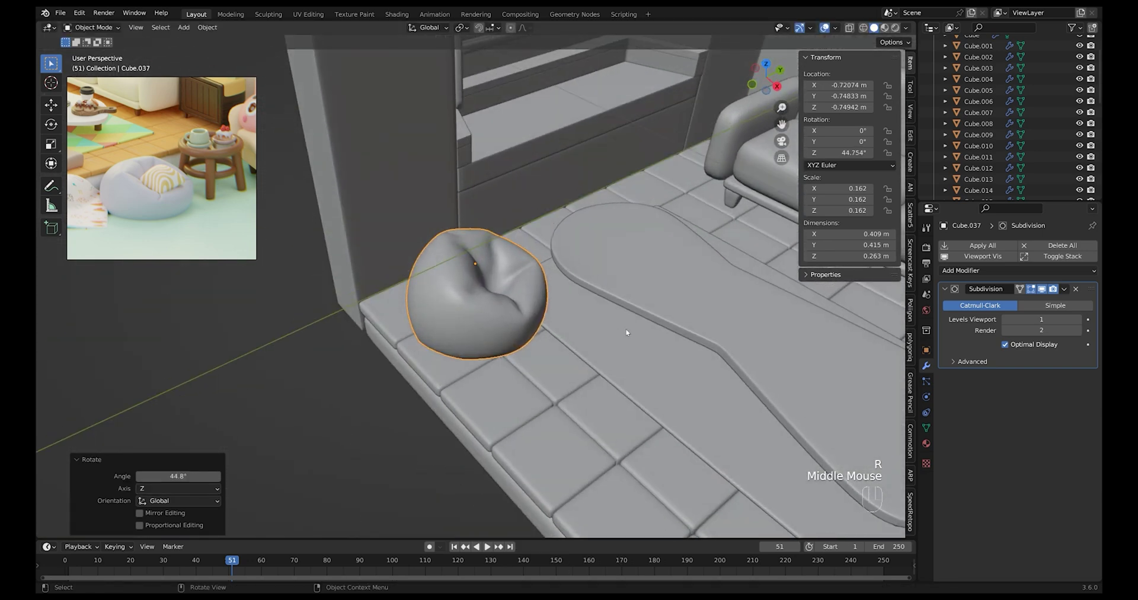
scroll(188, 185, "down", 5)
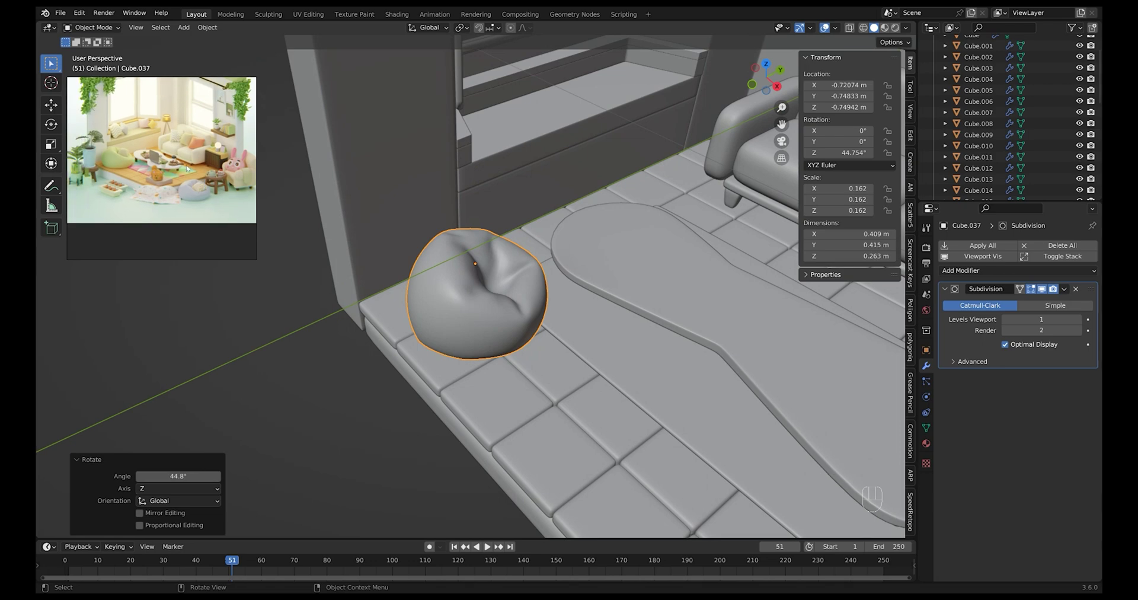
middle_click_drag(669, 317, 605, 371)
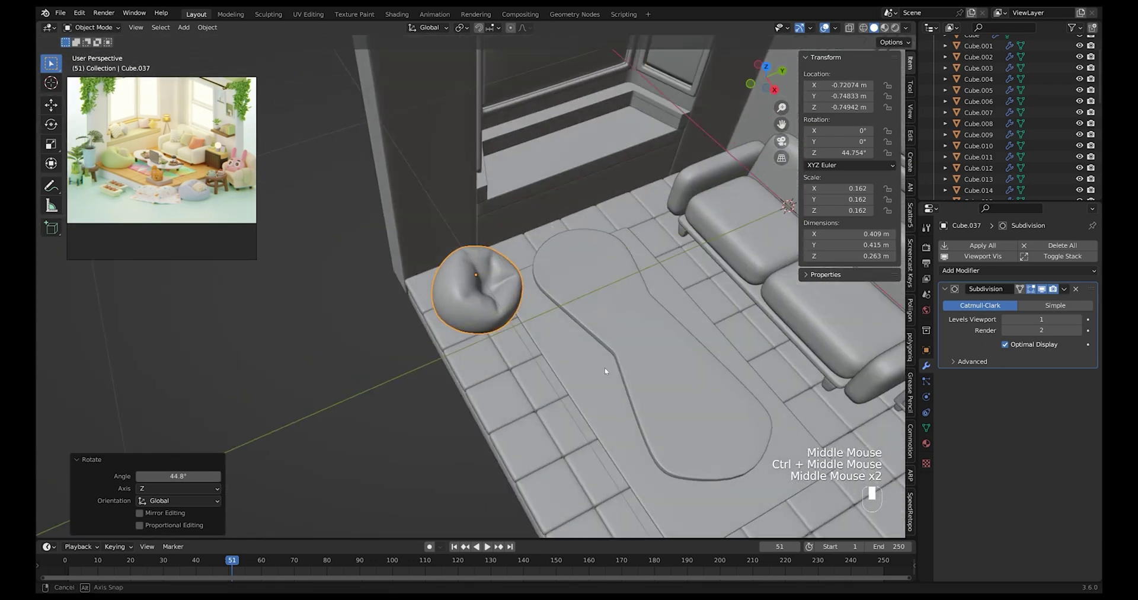
- Scale the bean bag to about 0.159 and settle it on the floor at about X -0.760, Y -0.747, Z -0.758 m
middle_click_drag(673, 381, 653, 370)
key("g")
left_click(678, 391)
key("s")
left_click(691, 383)
key("g")
left_click(674, 355)
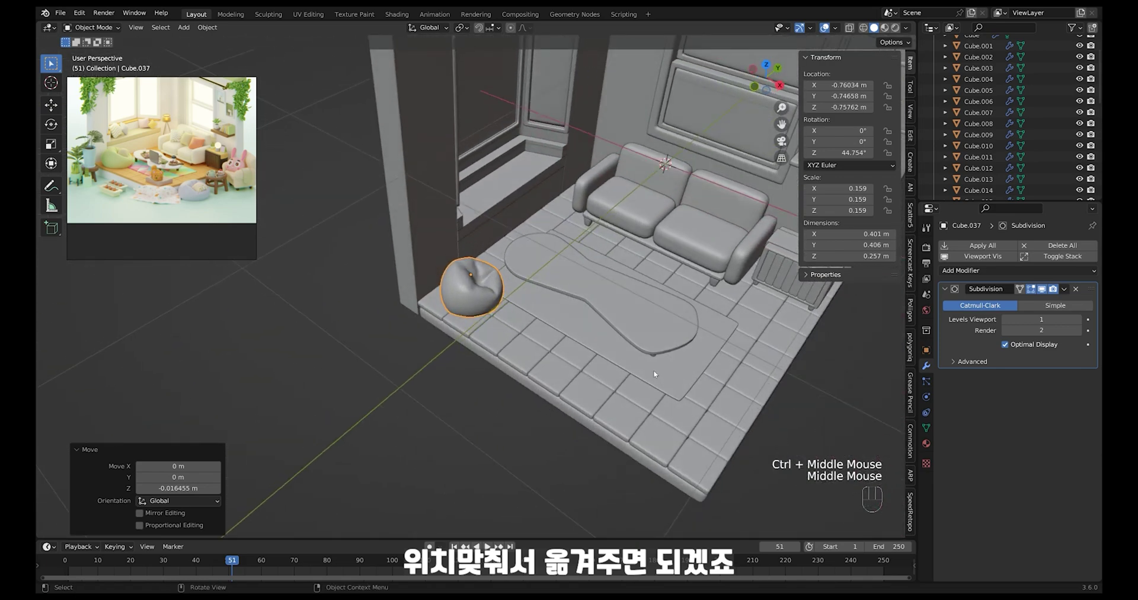
- Add a plane mesh at the centre of the room scene as the base for a cushion
left_click(653, 369)
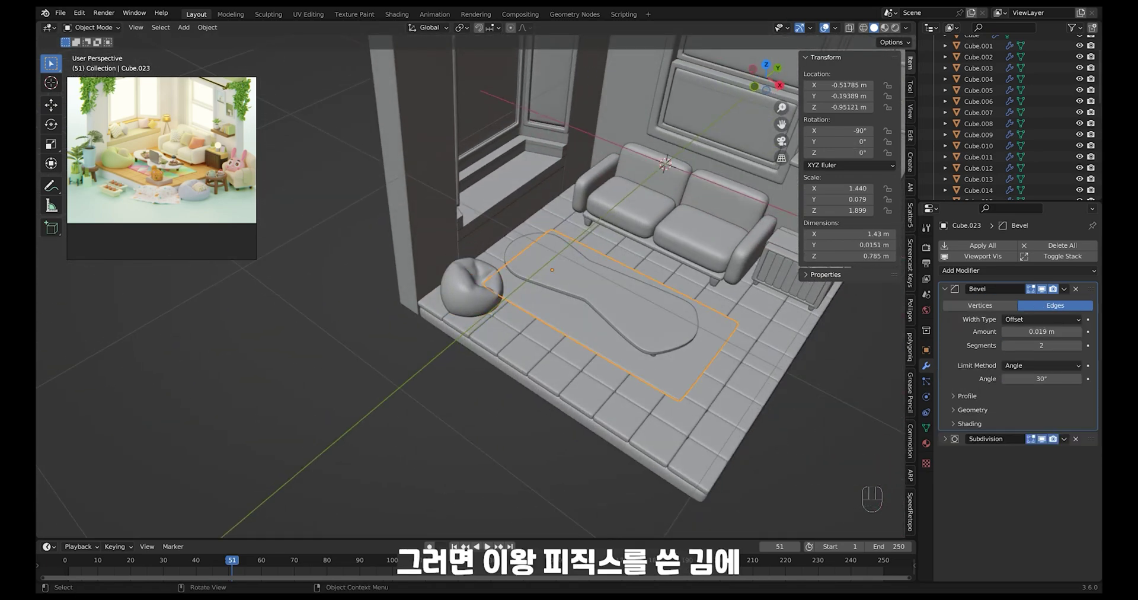
mouse_move(708, 379)
middle_mouse_down()
mouse_move(680, 396)
mouse_move(706, 384)
middle_mouse_up()
middle_click_drag(595, 261, 667, 349, "shift")
left_click(702, 354)
key("shift+a")
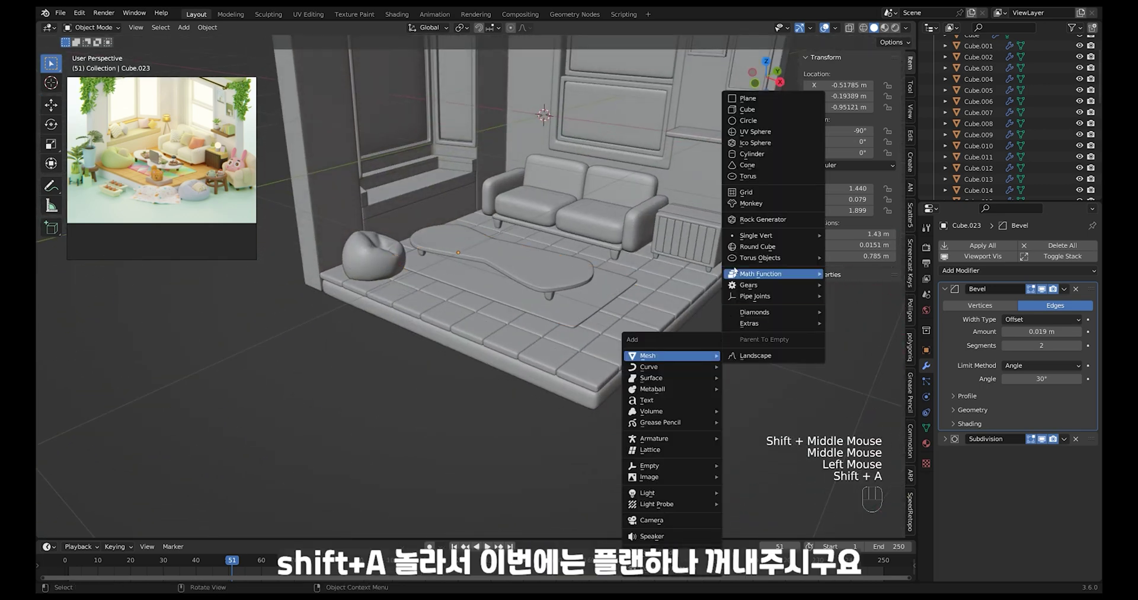
left_click(765, 101)
- Subdivide the new plane in Edit Mode with 15 cuts
middle_click_drag(569, 261, 601, 306, "shift")
key("Tab")
right_click(601, 307)
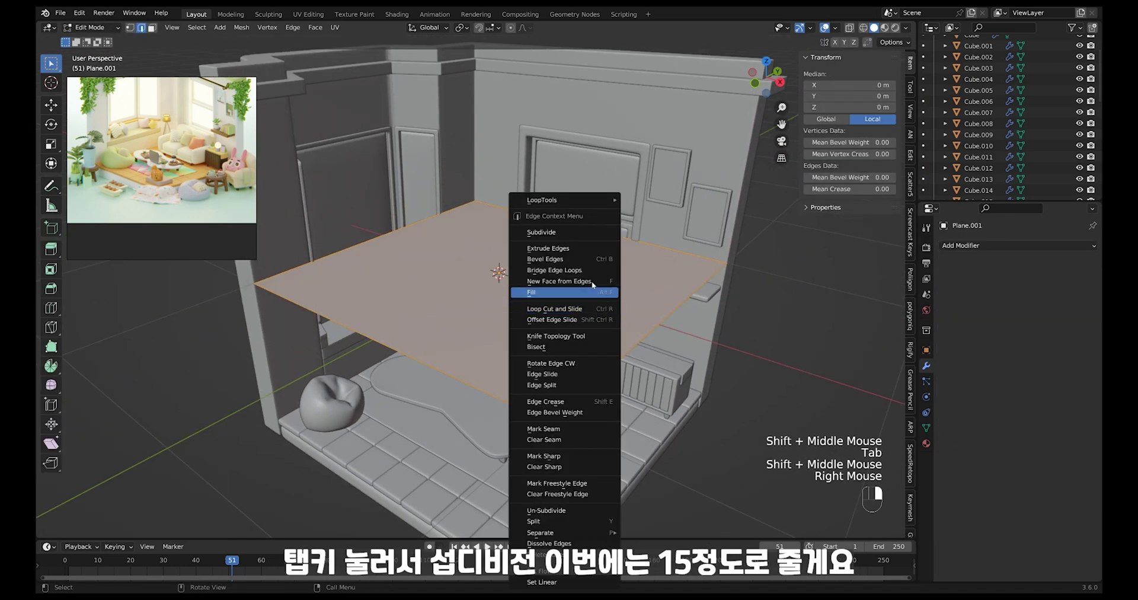
left_click(585, 231)
left_click(191, 452)
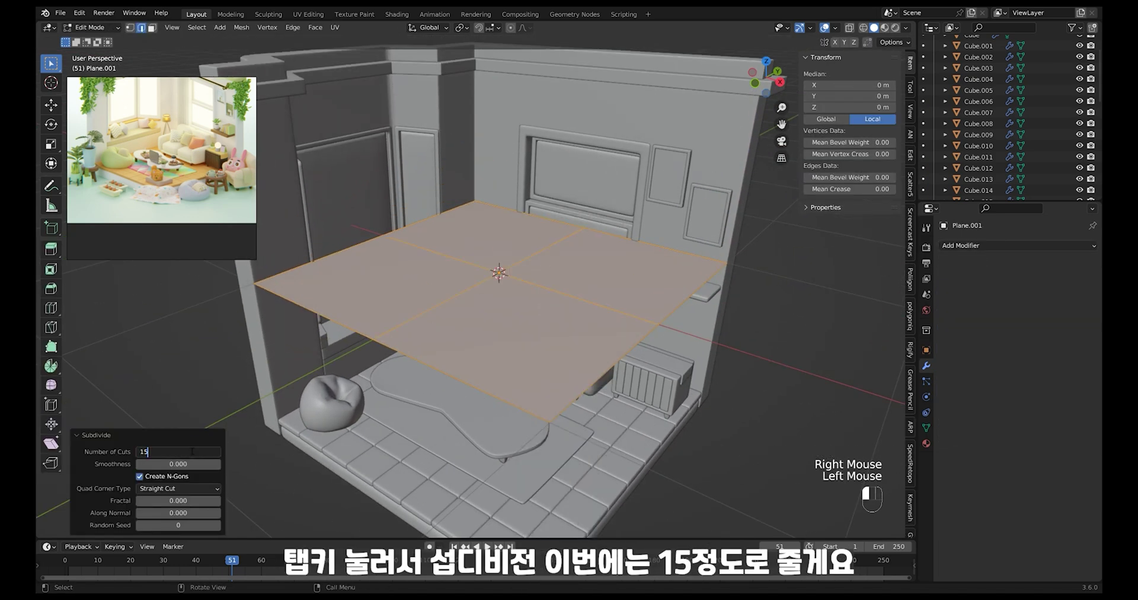
middle_click_drag(634, 385, 634, 358, "ctrl")
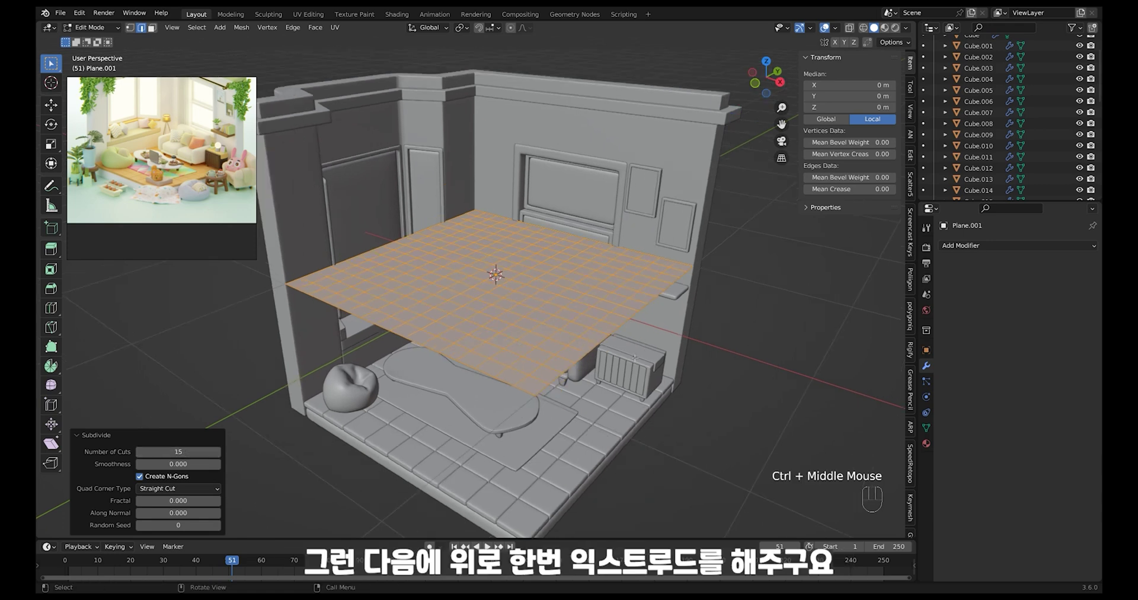
- Extrude the subdivided plane upward about 0.112 m along Z
key("e")
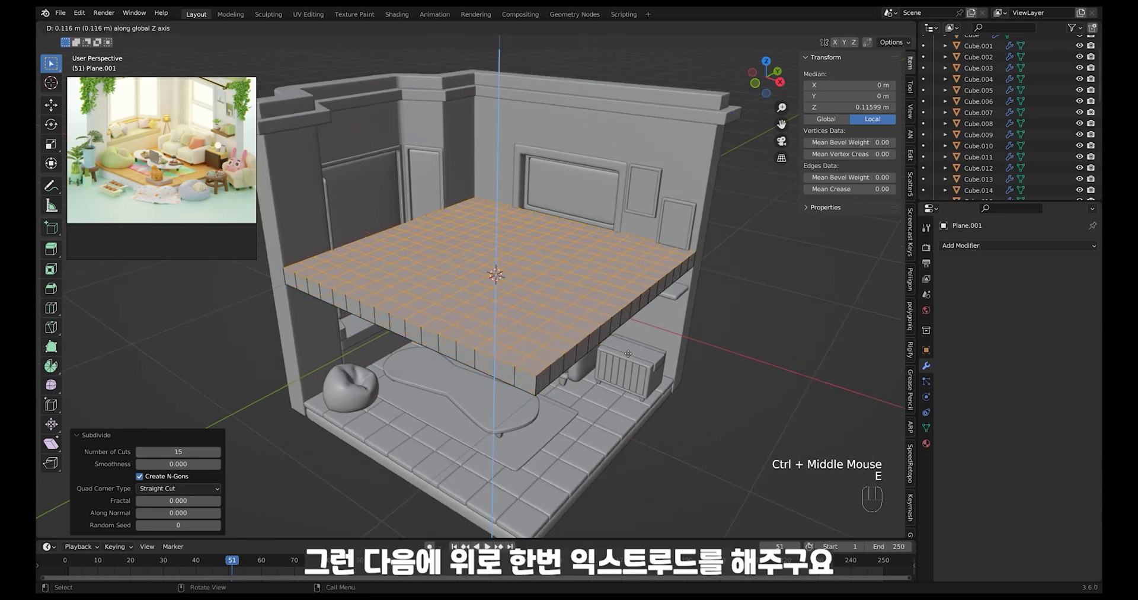
left_click(627, 353)
middle_click_drag(628, 353, 633, 320, "shift")
middle_click_drag(633, 320, 637, 297, "ctrl")
- Add one centred loop cut around the slab's side faces and scale the loop outward to about 1.054
key("ctrl+r")
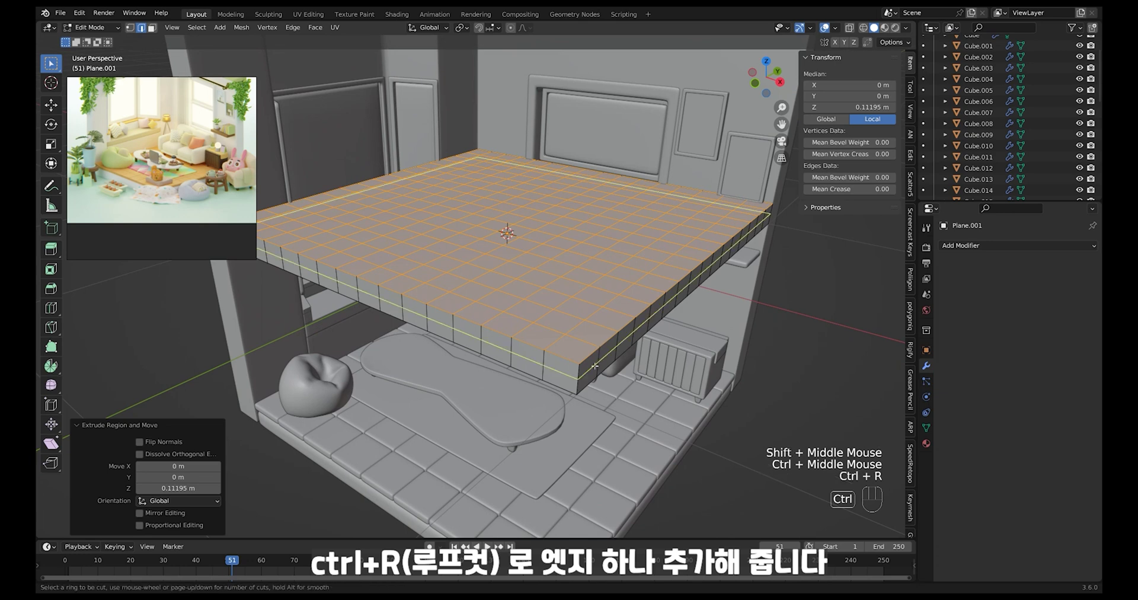
left_click(581, 376)
right_click(596, 372)
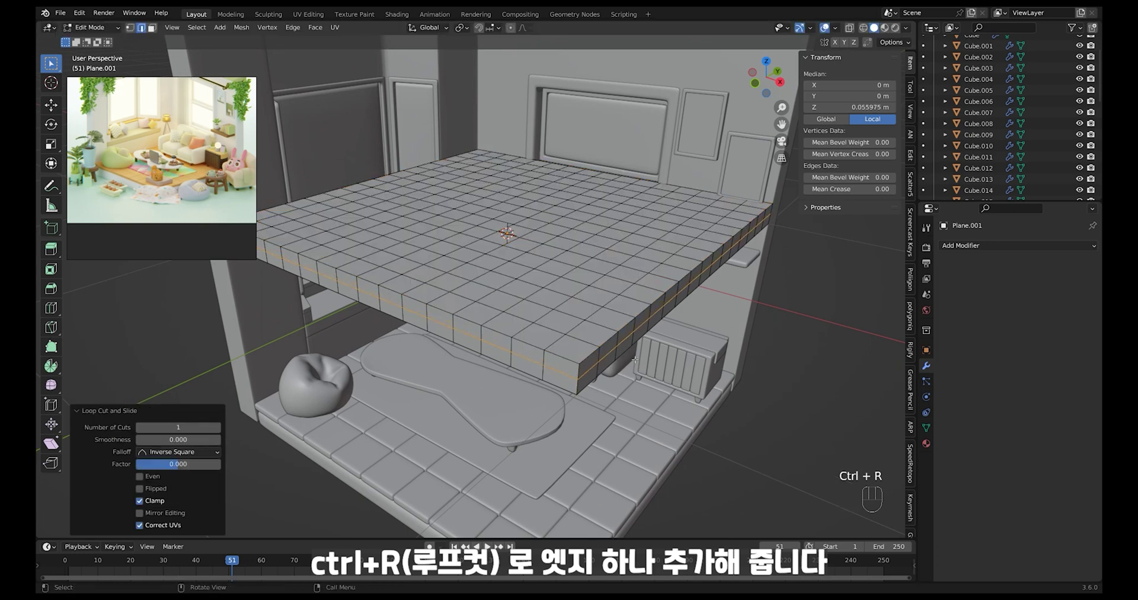
key("s")
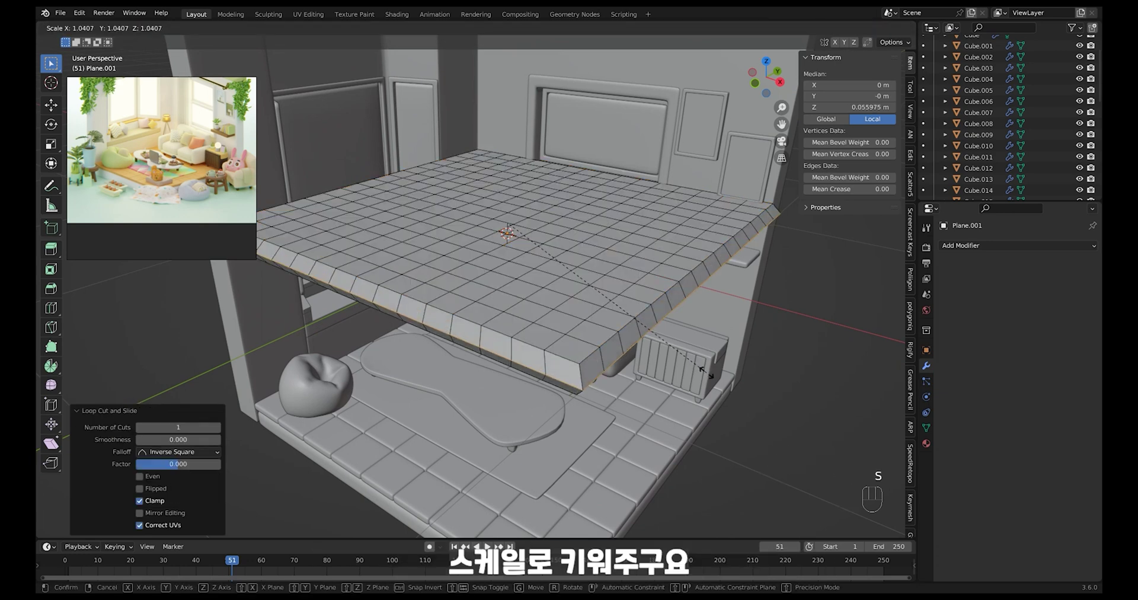
left_click(711, 370)
middle_click_drag(711, 370, 688, 390, "ctrl")
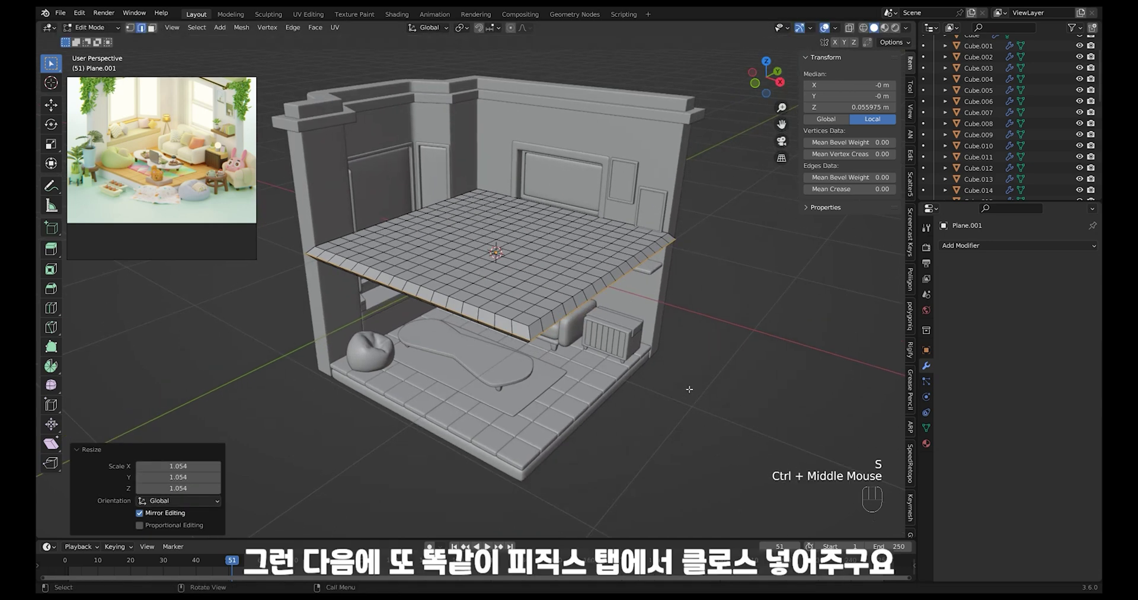
- Return to Object Mode, add Cloth physics to the slab, and set the timeline back to frame 0
key("Tab")
left_click(926, 397)
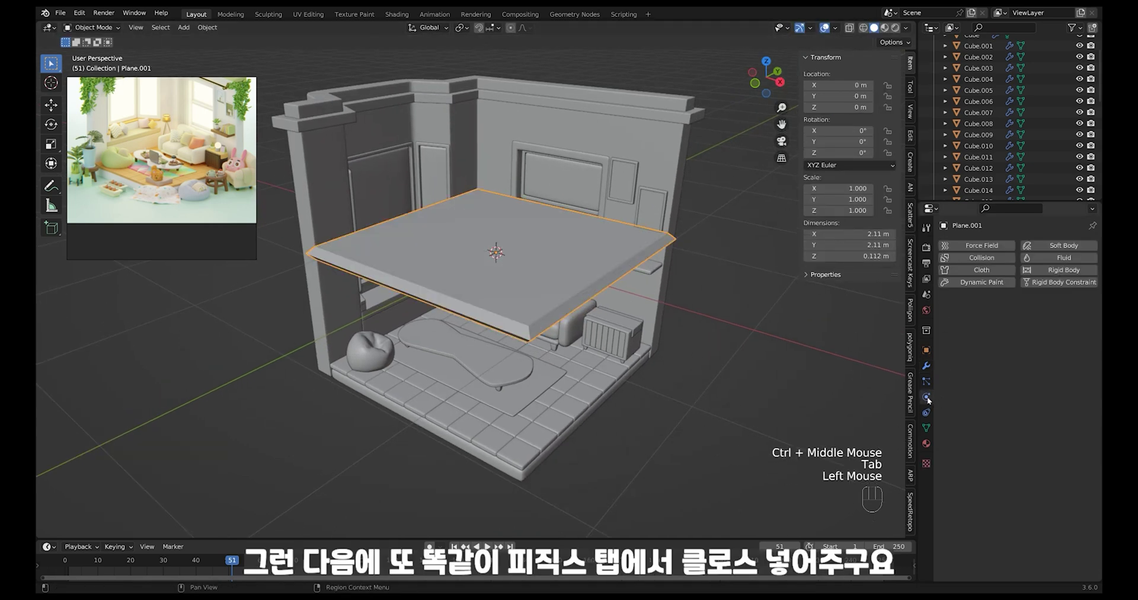
left_click(990, 271)
middle_click_drag(1007, 415, 1007, 296)
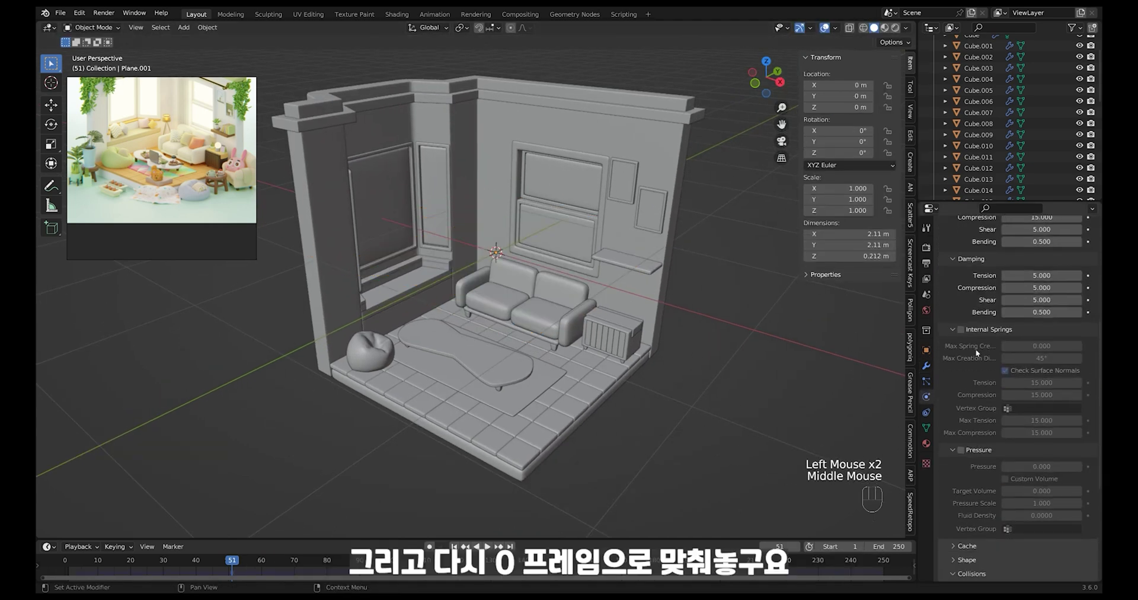
middle_click_drag(1008, 445, 1008, 326)
middle_click_drag(948, 462, 918, 346)
middle_click_drag(713, 452, 424, 461, "alt")
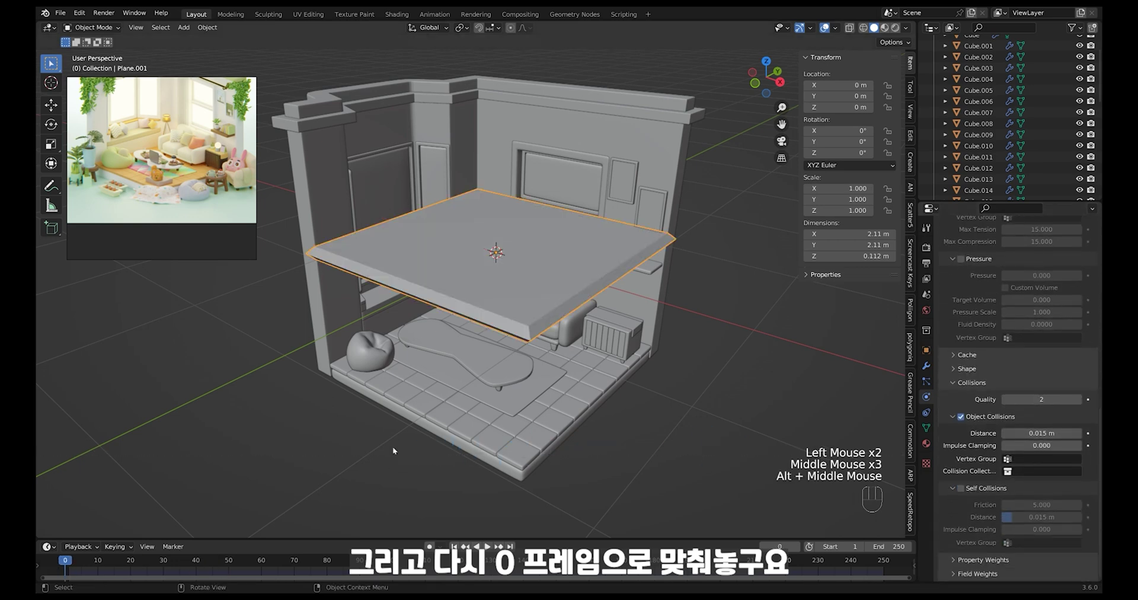
- Enable cloth Pressure on the slab and set it to 30
middle_click(1021, 349)
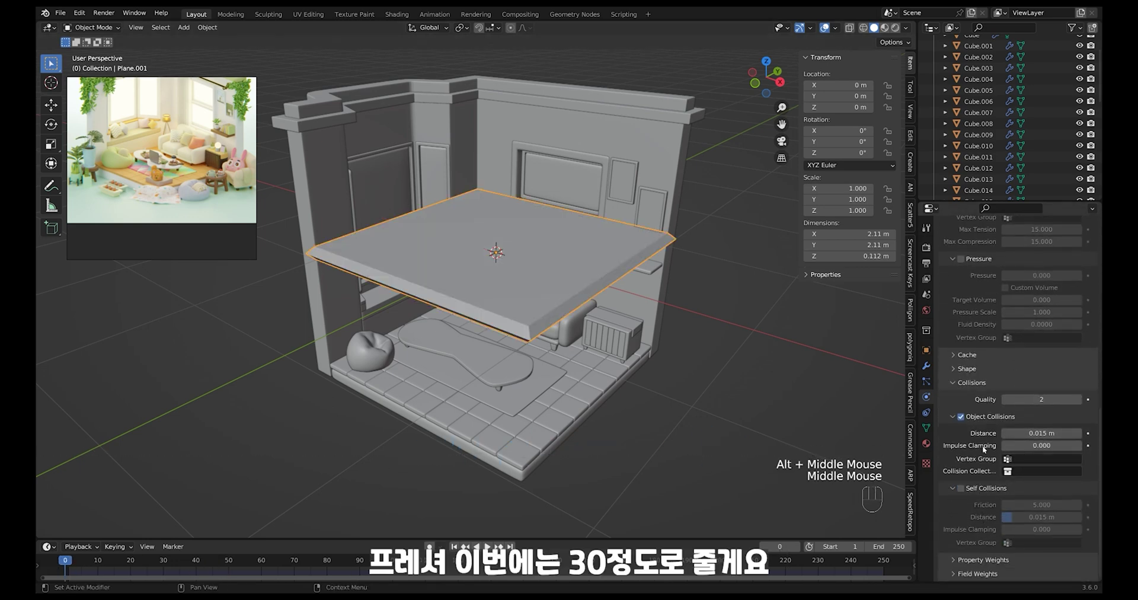
middle_click_drag(983, 448, 983, 495)
middle_click_drag(982, 335, 983, 384)
left_click(961, 357)
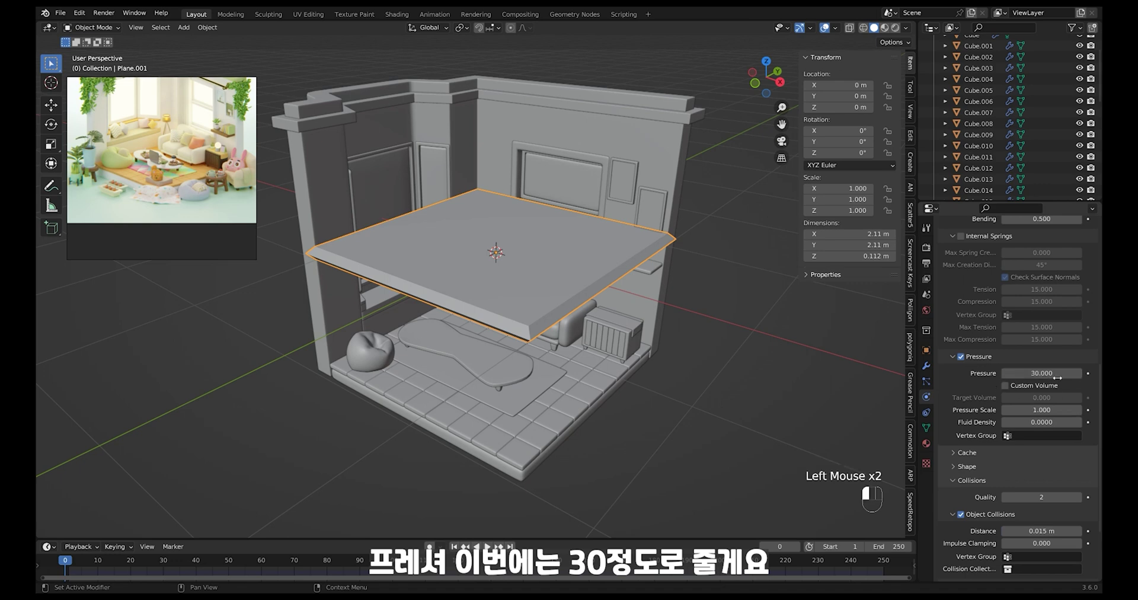
- Set the cloth's Gravity field weight to 0
middle_click_drag(1019, 510, 1019, 493)
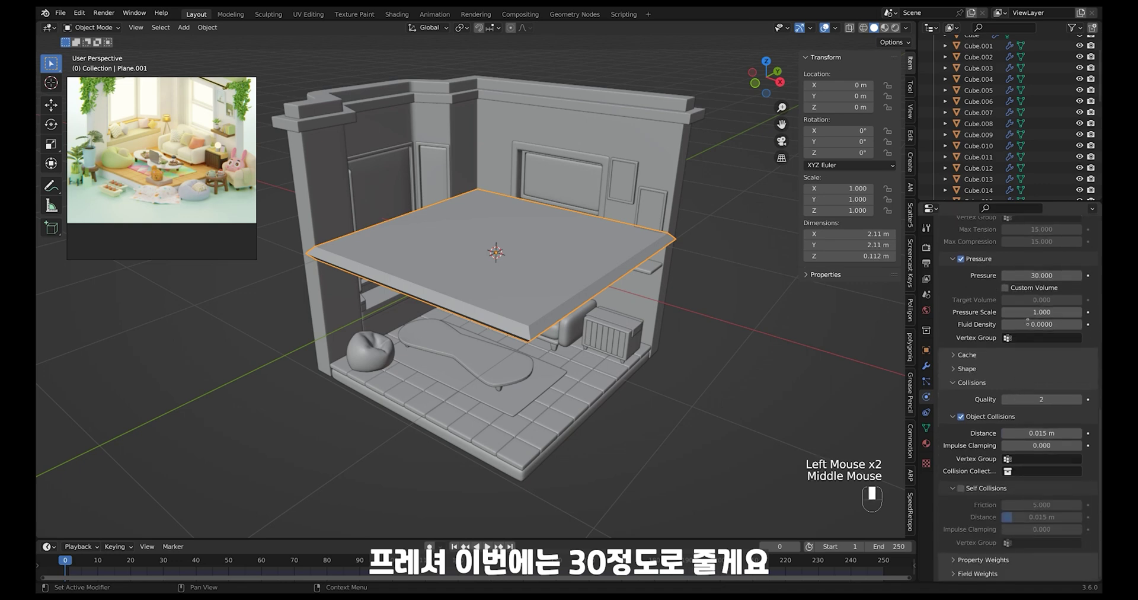
left_click(992, 577)
middle_click_drag(1021, 563, 1033, 295)
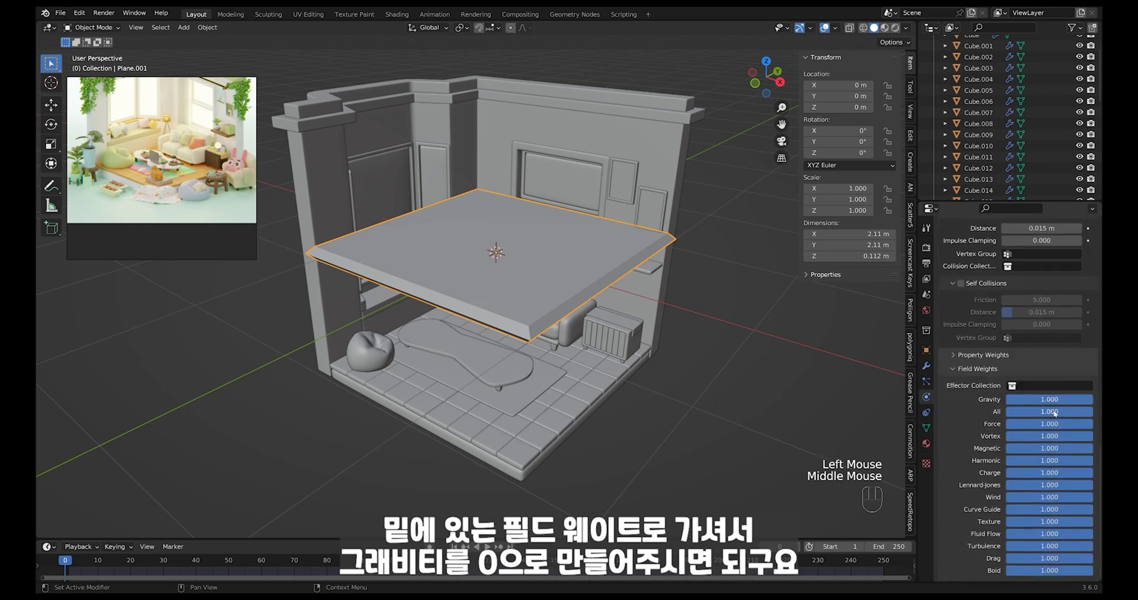
left_click(733, 358)
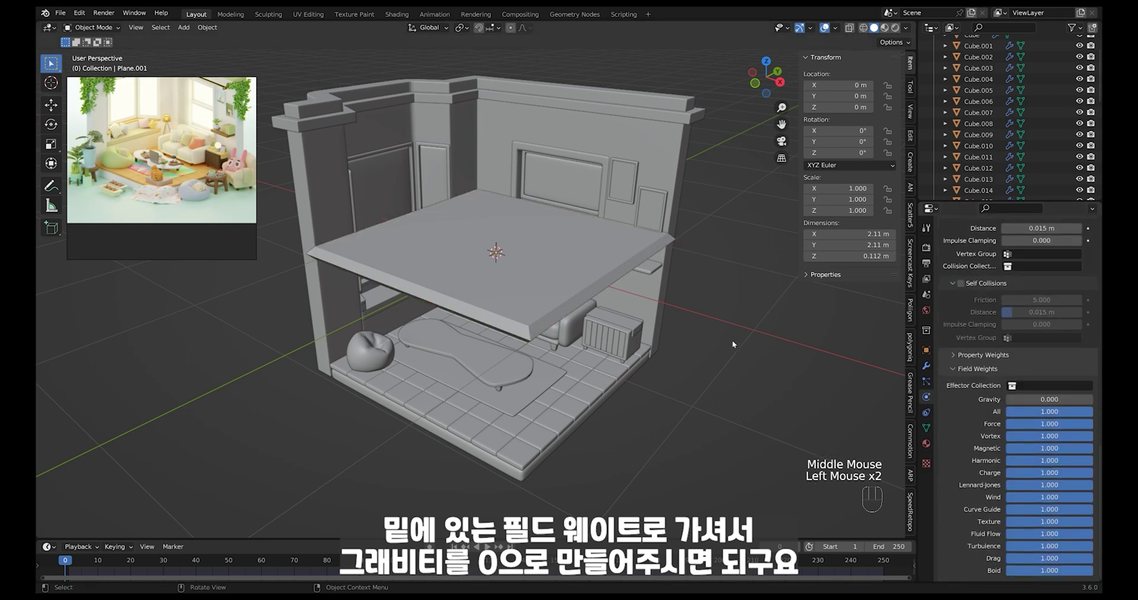
- Play the cloth simulation to inflate the cushion, stop at frame 33, and shade it smooth
key("space")
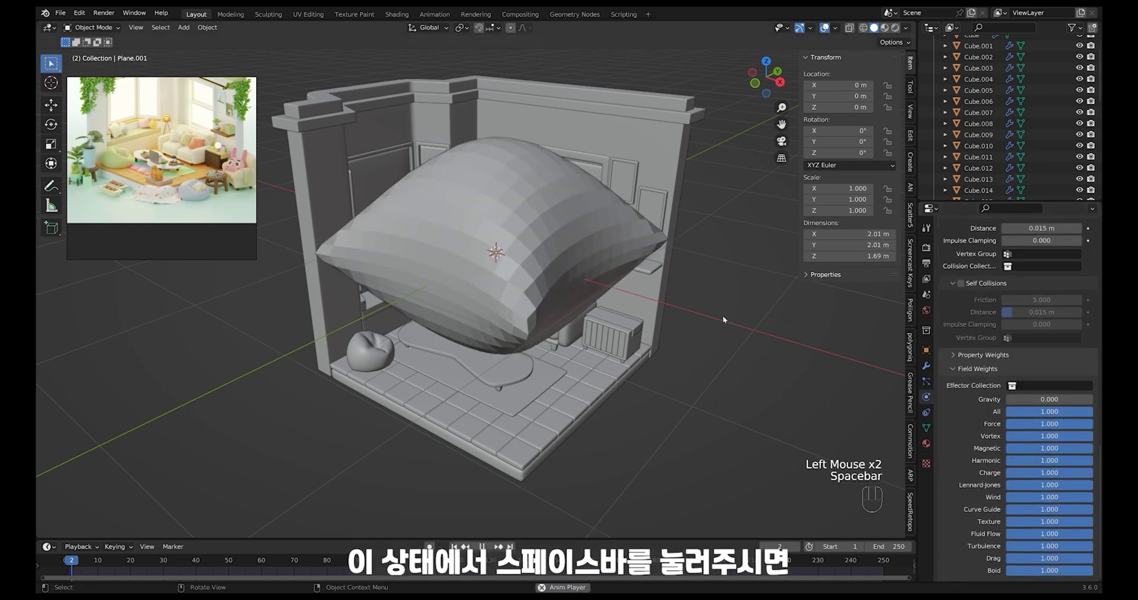
key("space")
middle_click_drag(679, 385, 596, 334)
left_click(589, 311)
right_click(581, 295)
left_click(581, 294)
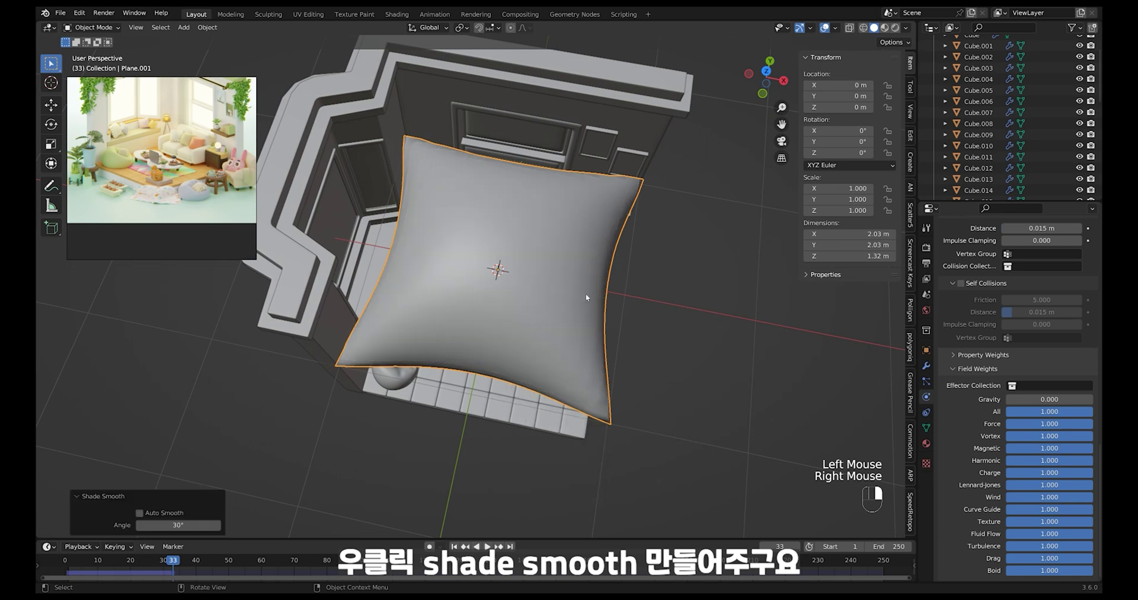
- Try scaling down the inflated cushion, and undo back to before its smooth shading
middle_click_drag(585, 292, 660, 349, "ctrl")
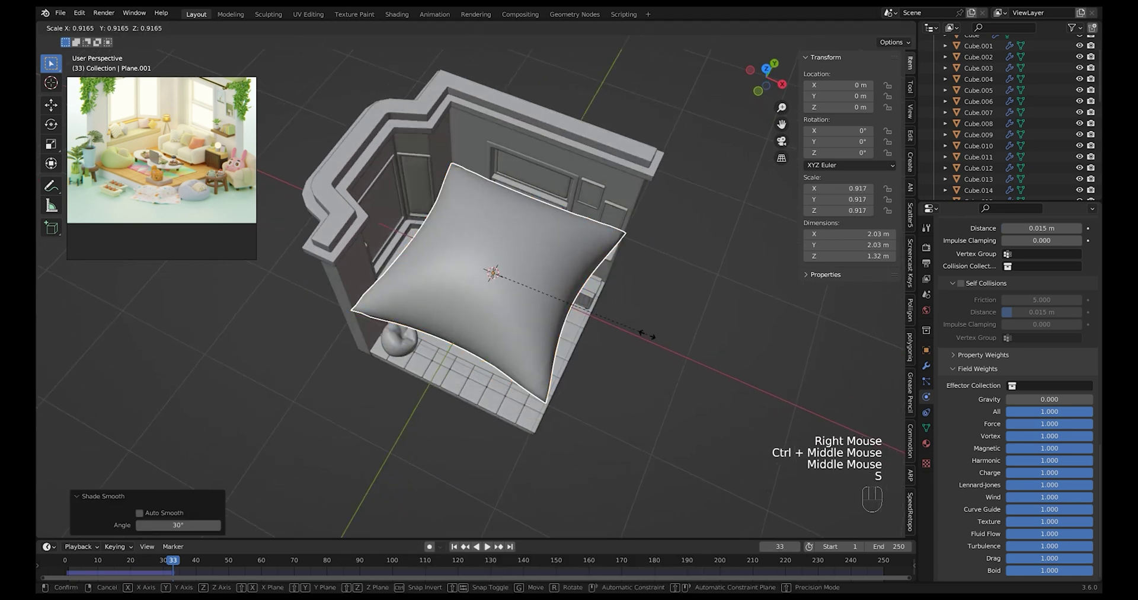
key("s")
key("ctrl+z")
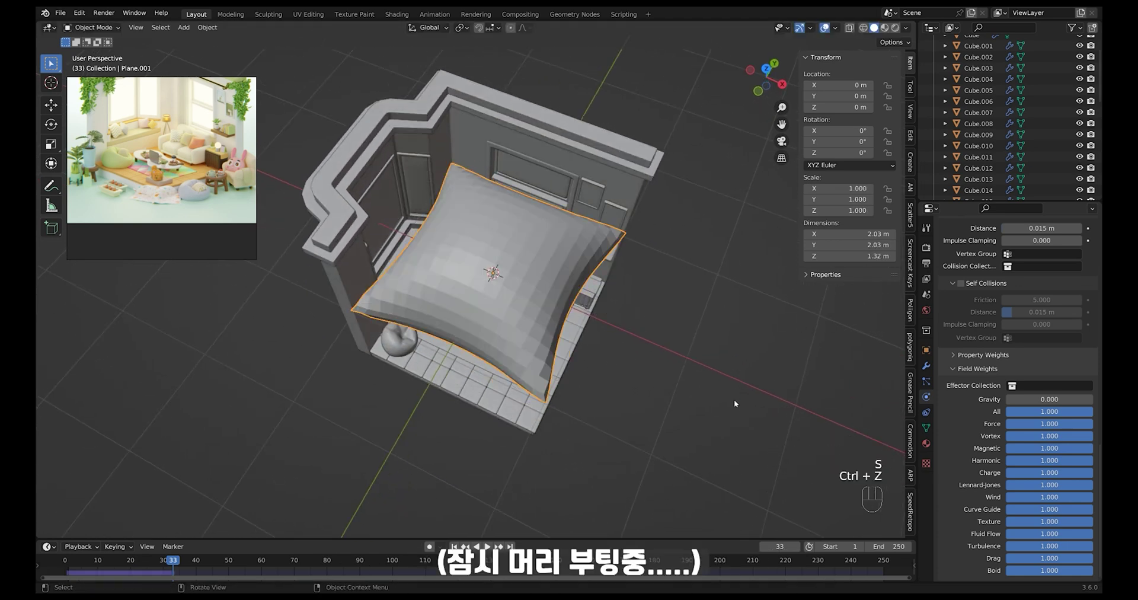
- Replay the cloth simulation from an earlier frame, shade the cushion smooth, and stop at frame 50
scroll(737, 407, "up", 20, "alt")
key("space")
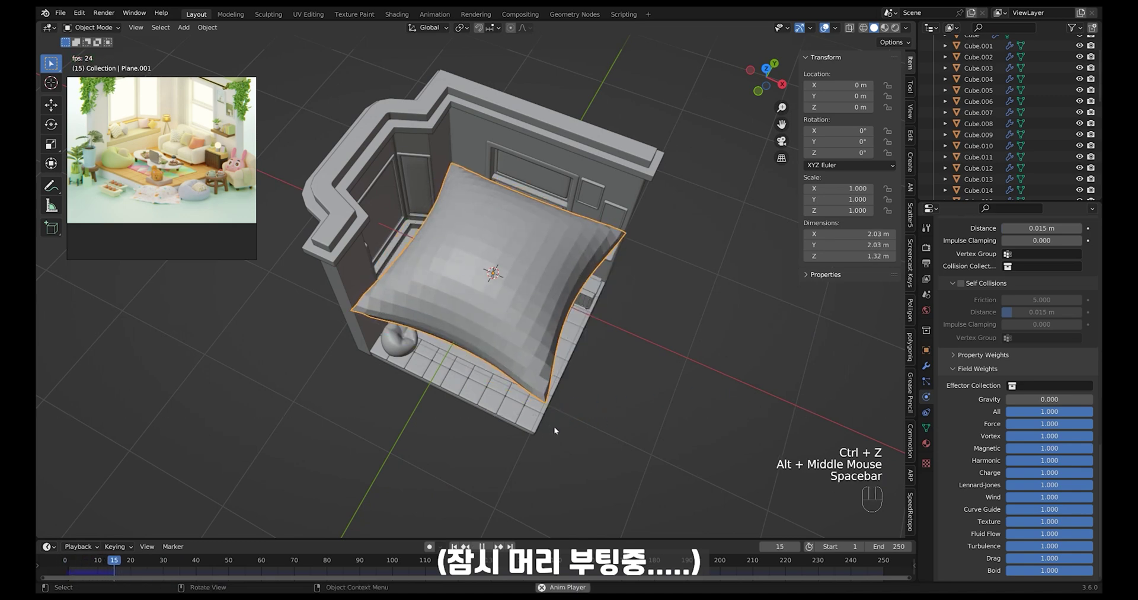
key("space")
key("space")
right_click(549, 297)
left_click(549, 298)
key("space")
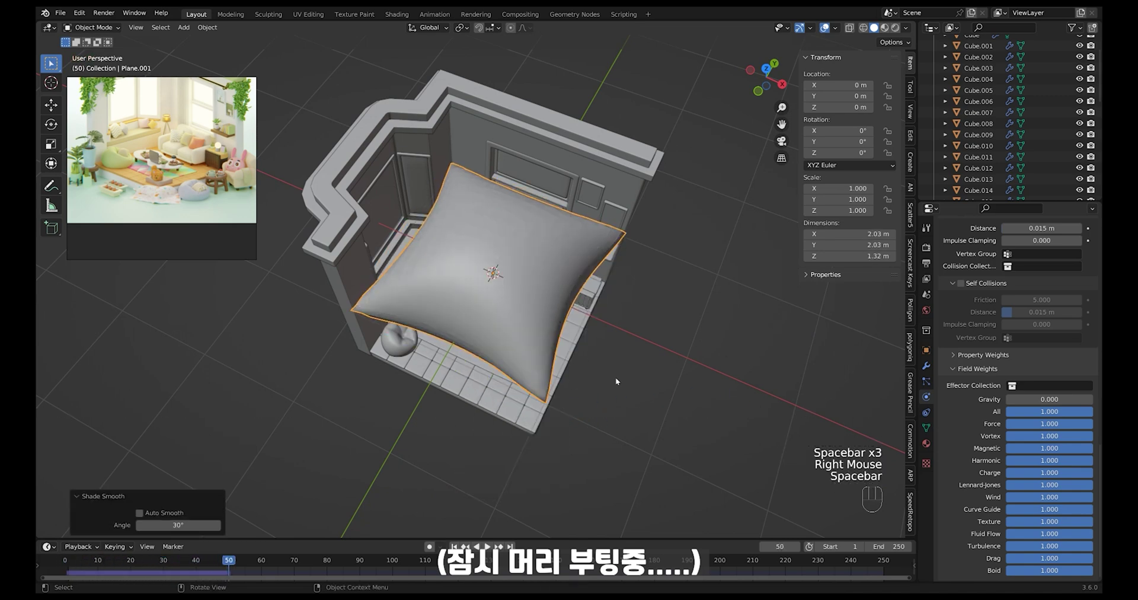
- Apply the Cloth modifier to the inflated cushion
left_click(925, 366)
left_click(1072, 305)
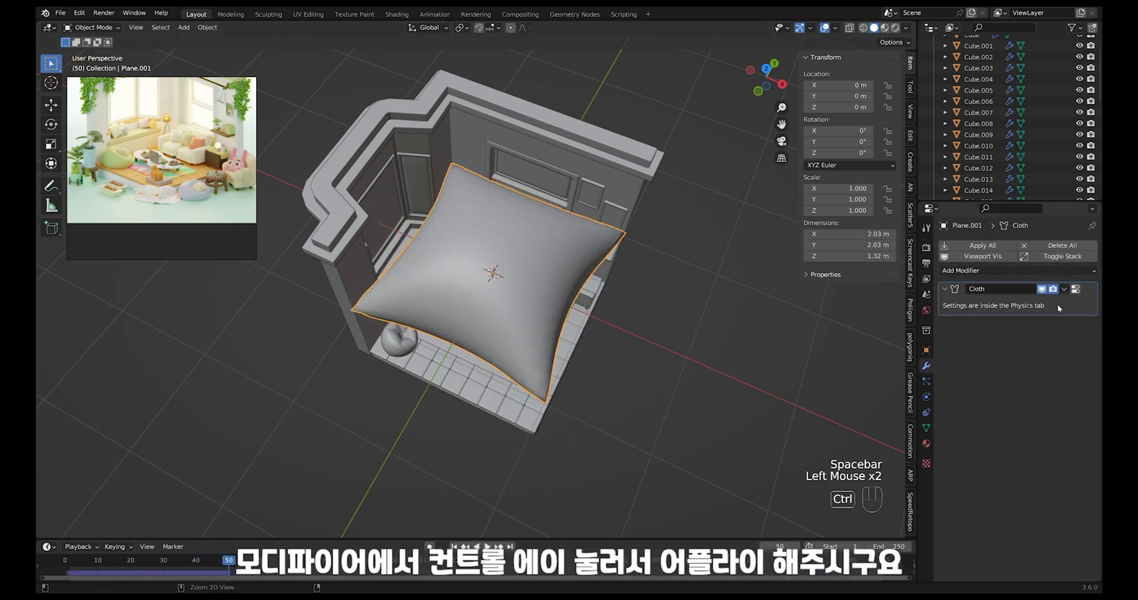
key("ctrl+a")
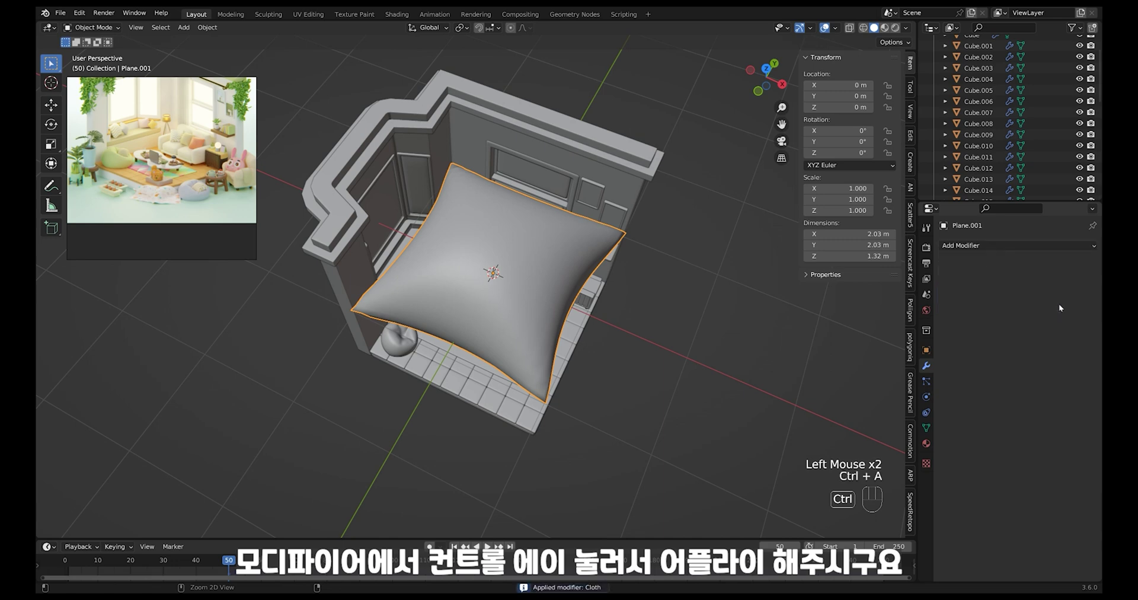
- Scale the cushion down to about 0.173 and, in the right view, tilt it about 53.6° around X
left_click(553, 283)
middle_click_drag(553, 283, 726, 290)
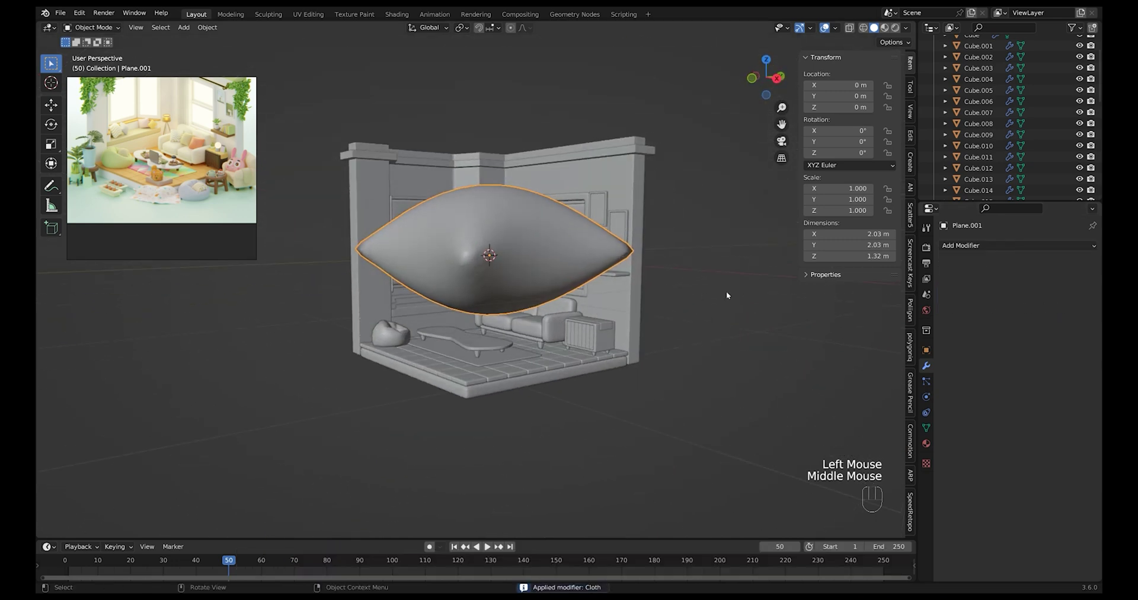
key("s")
left_click(617, 289)
middle_click_drag(618, 290, 631, 272, "alt")
key("r")
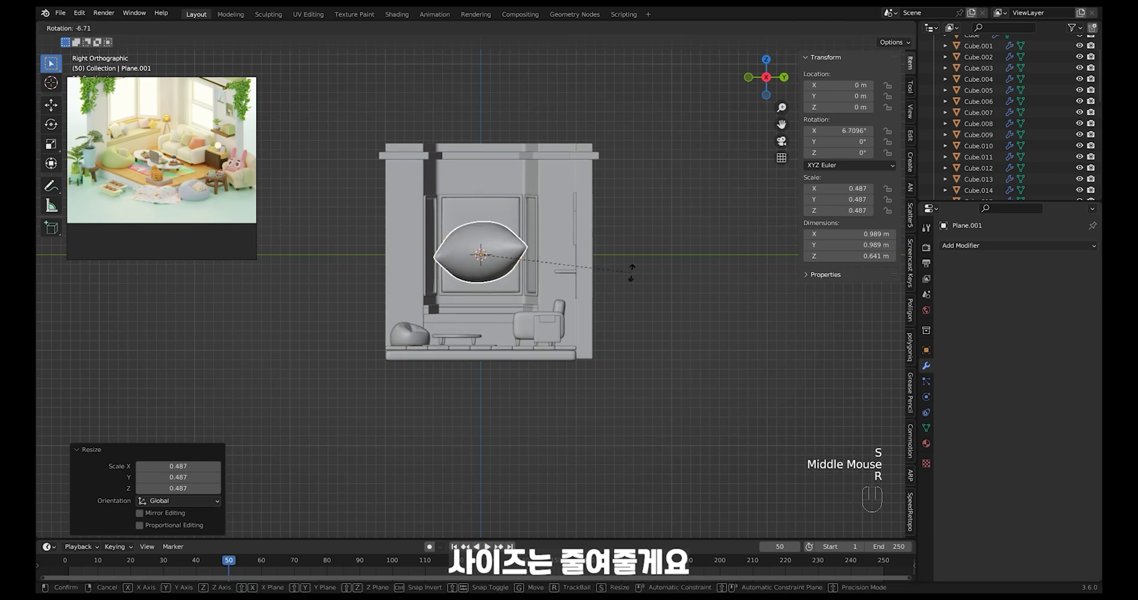
left_click(584, 177)
key("s")
left_click(558, 285)
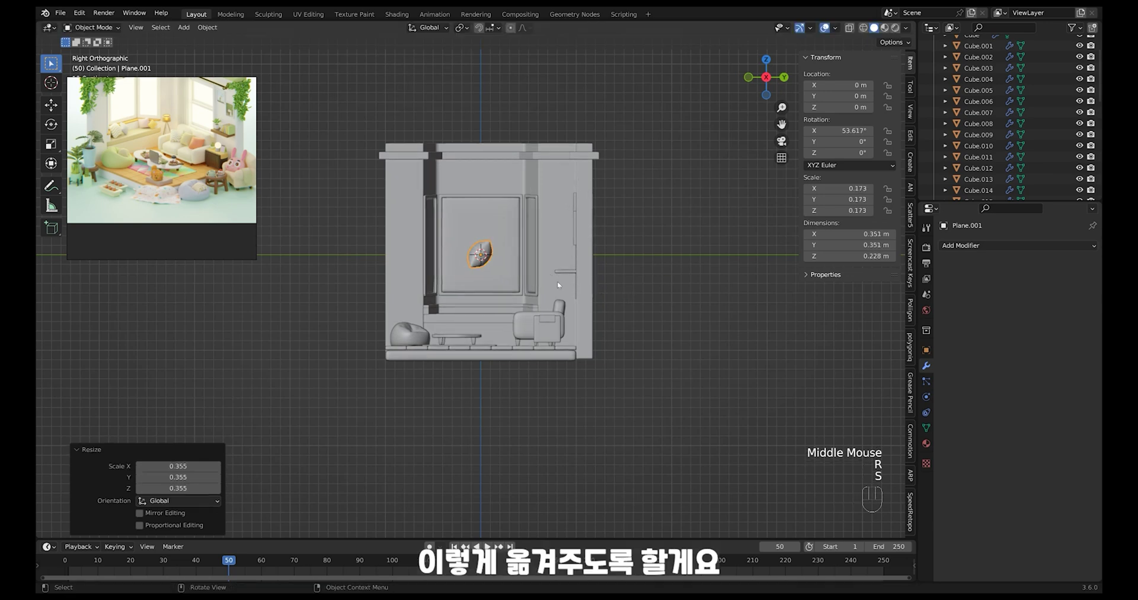
- Move the cushion onto the sofa, against the backrest, at about Y 0.658 m and Z -0.574 m
key("g")
left_click(625, 333)
middle_click_drag(624, 332, 640, 329)
middle_click_drag(640, 329, 680, 306, "ctrl")
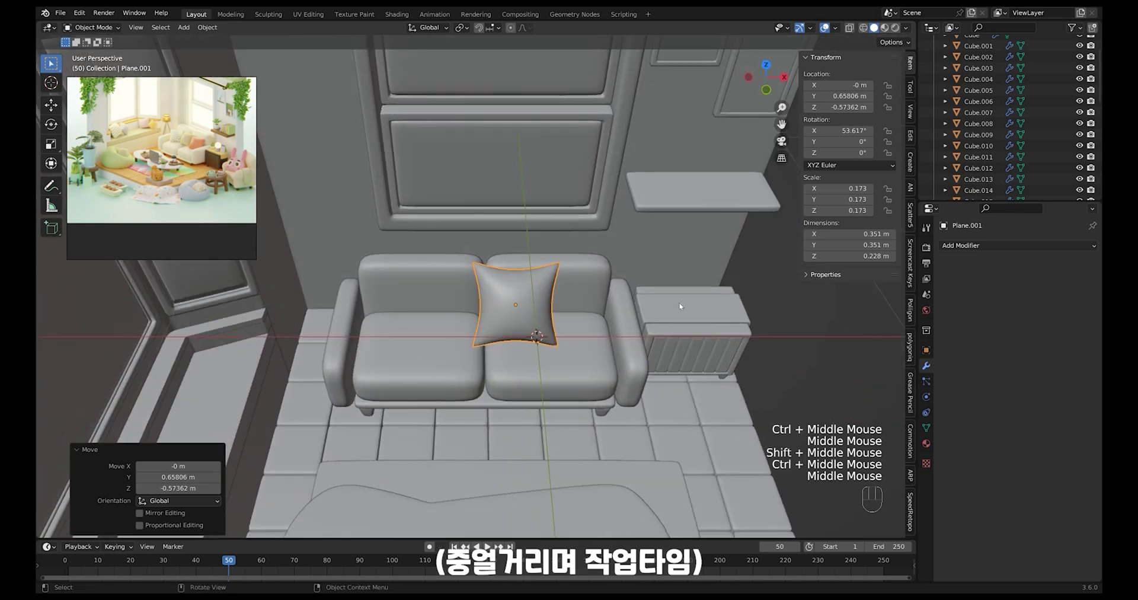
- Slide the cushion along X to about -0.48 m, over the sofa's left seat, and rotate it by about -3.75° in the view
key("r")
left_click(681, 315)
key("g")
key("x")
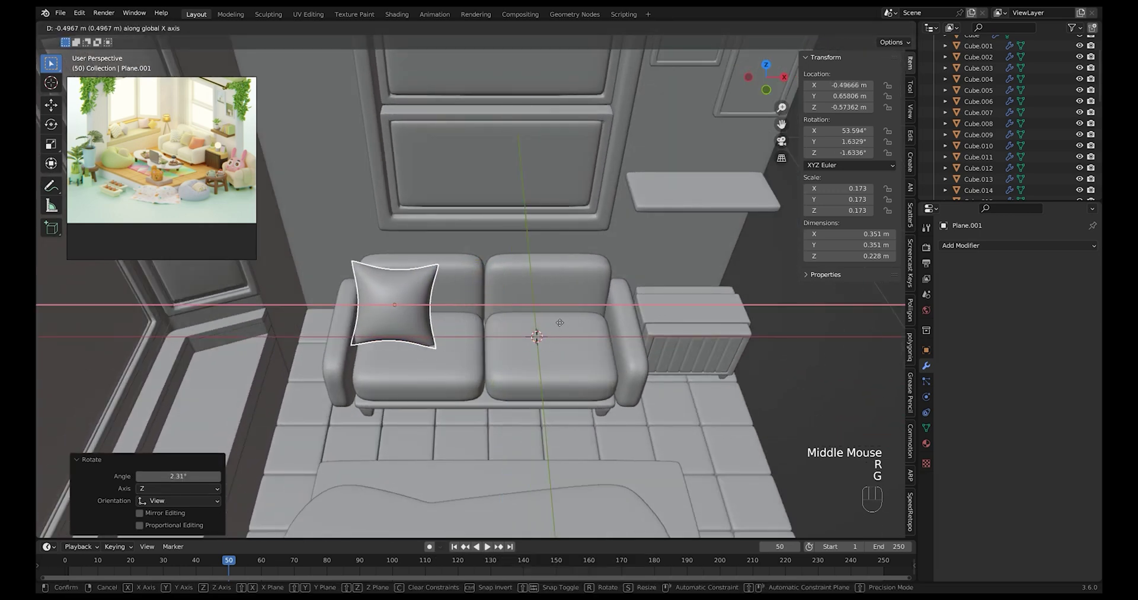
left_click(564, 321)
key("r")
left_click(594, 303)
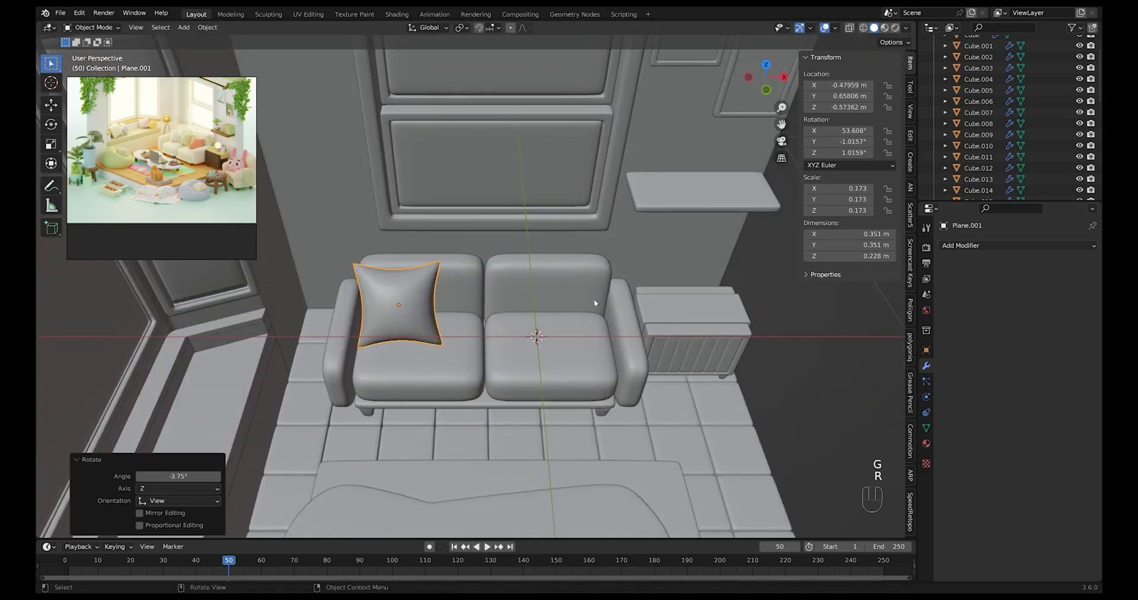
- In Edit Mode, select a point on the cushion's upper-left edge and enable proportional editing
key("Tab")
middle_click_drag(593, 303, 589, 294, "shift")
middle_click_drag(589, 293, 610, 220, "ctrl")
key("1")
left_click(453, 283)
key("KP_Decimal")
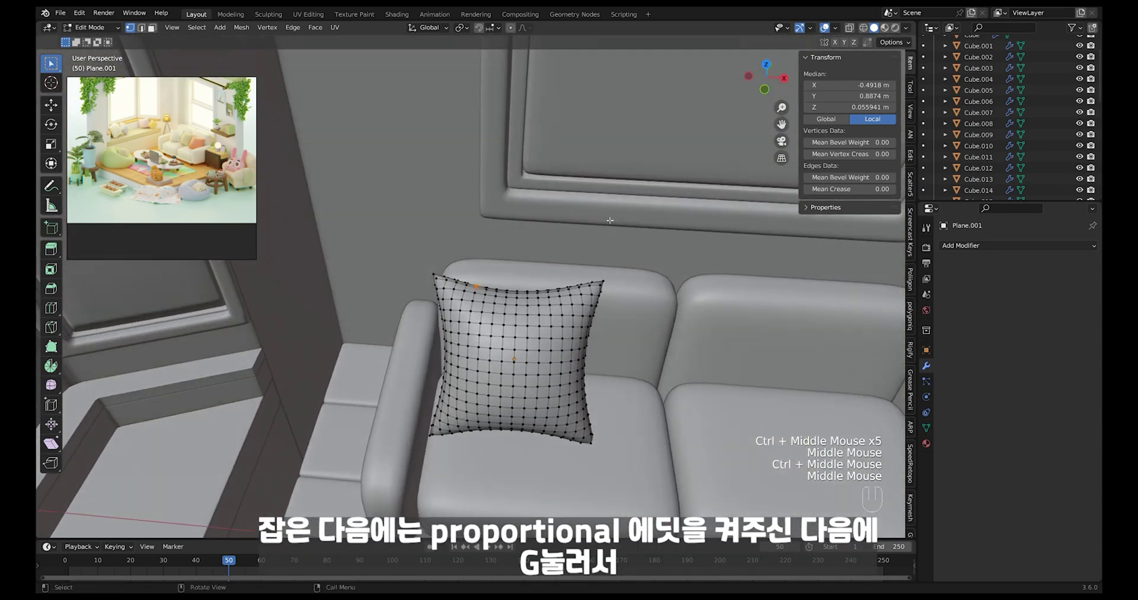
left_click(511, 28)
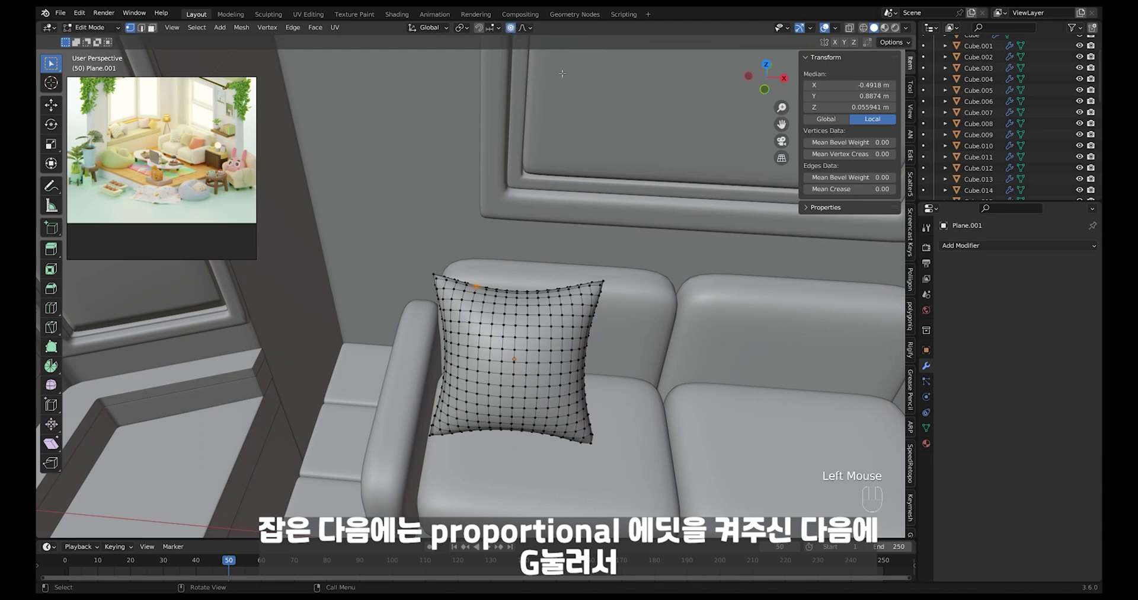
- Pull the cushion's upper-left edge about 0.035 m upward with a proportional size of about 0.24 m
middle_click_drag(532, 288, 531, 272, "shift")
key("g")
scroll(535, 280, "down", 15)
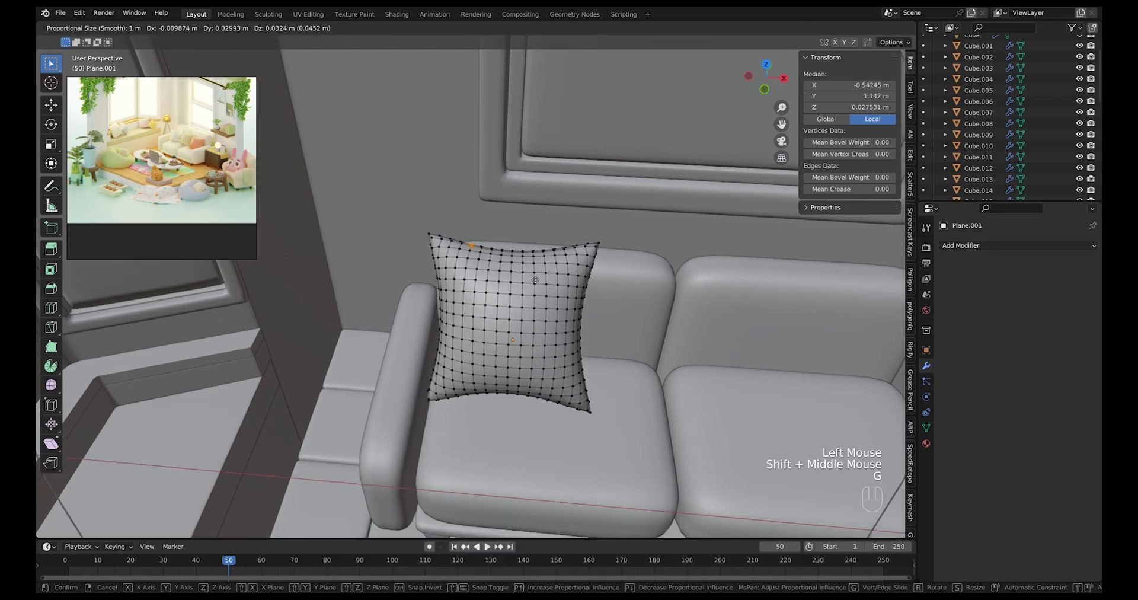
scroll(535, 280, "up", 20)
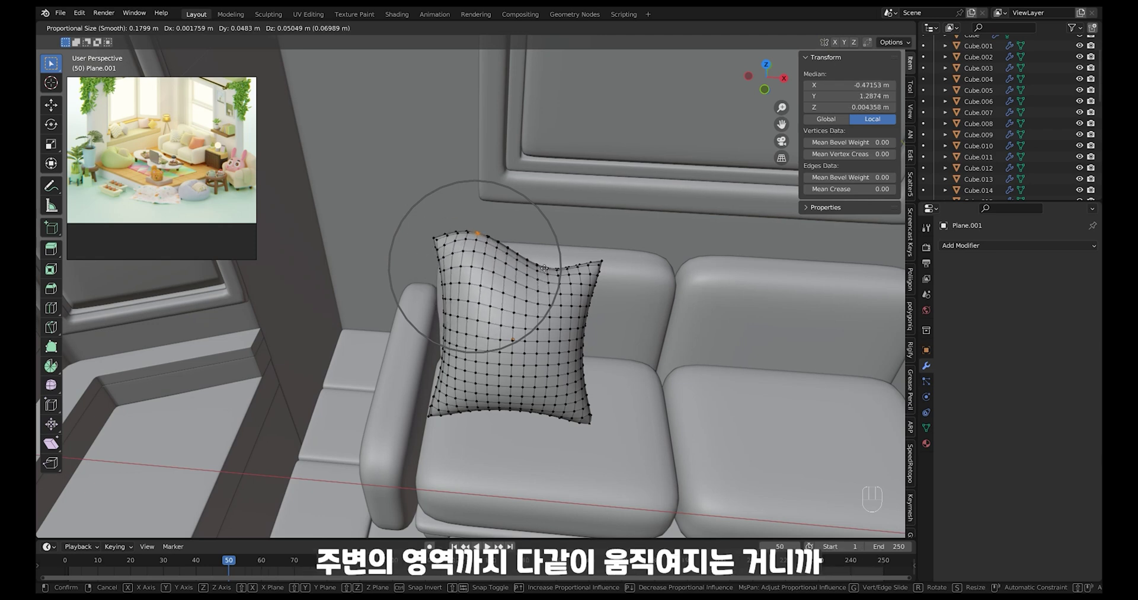
scroll(532, 273, "down", 2)
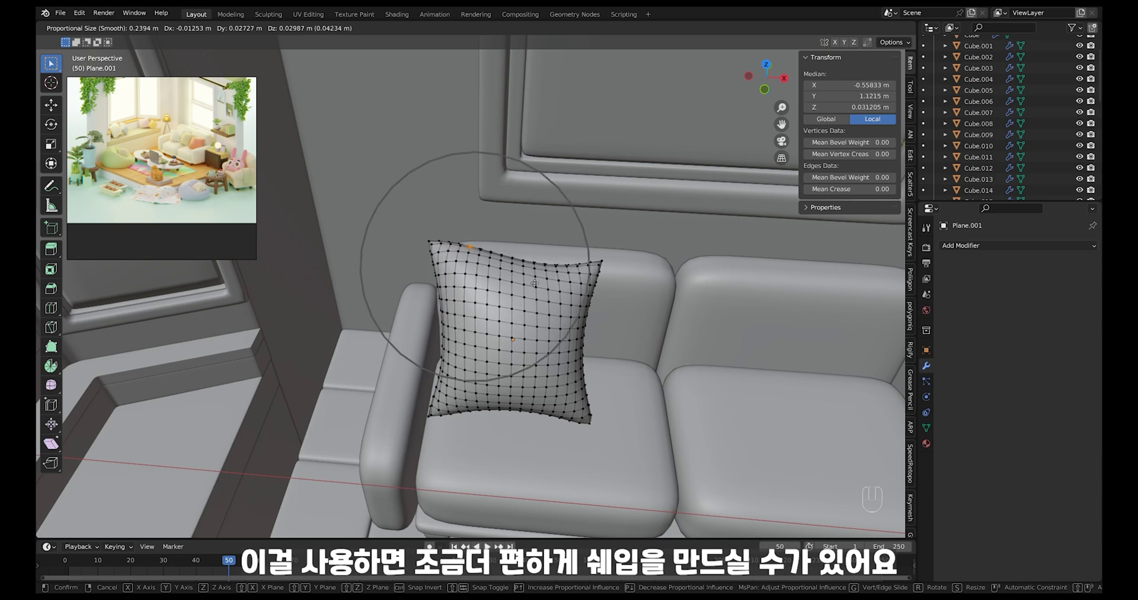
scroll(537, 287, "down", 1)
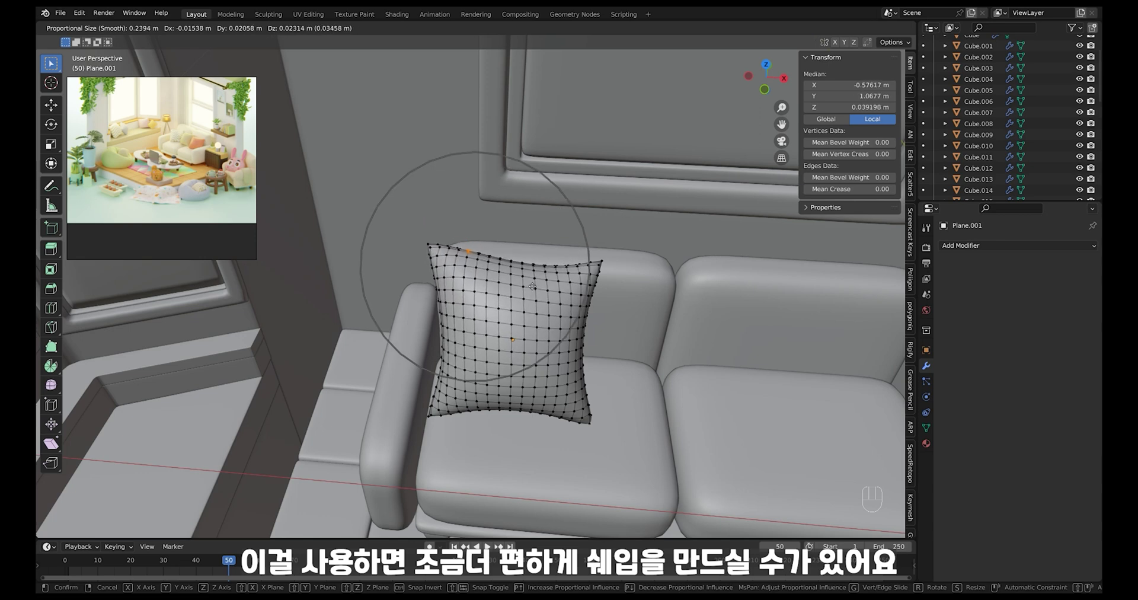
left_click(532, 286)
- Raise the middle of the cushion's top edge by about 0.02 m in Y and Z, and return to Object Mode
left_click(516, 262)
key("g")
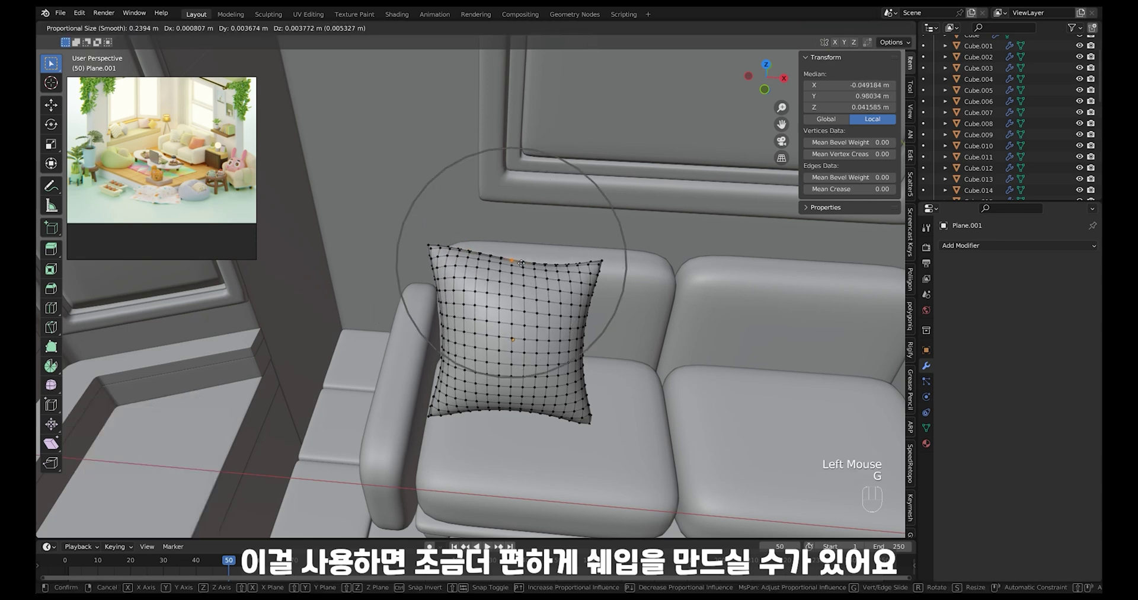
left_click(522, 252)
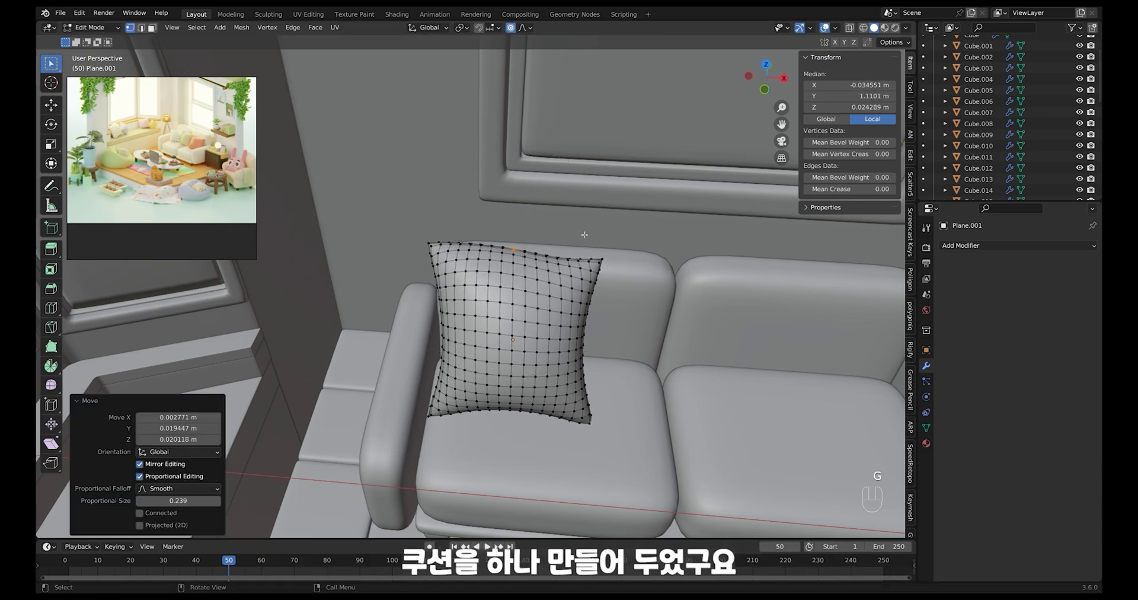
key("Tab")
middle_click_drag(585, 235, 628, 367, "ctrl")
middle_click_drag(660, 400, 610, 385)
- Duplicate the cushion about 0.33 m along X, placing the copy beside it on the sofa
key("Tab")
key("Tab")
left_click(521, 322)
middle_click_drag(521, 322, 534, 334)
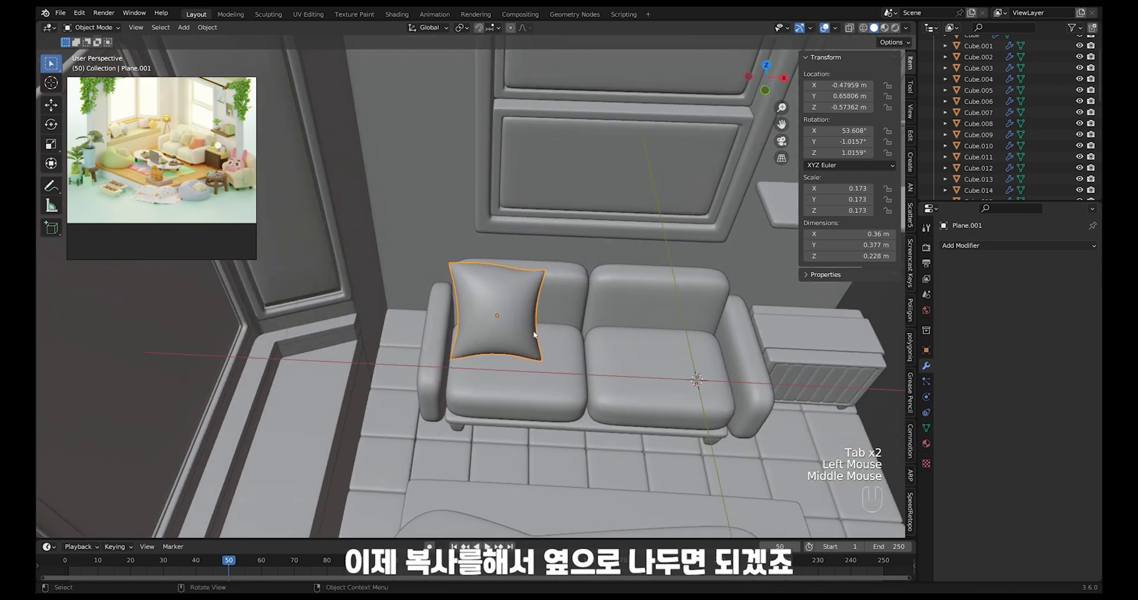
key("shift+d")
left_click(675, 320)
- Rotate the copied cushion by about 90.7° and another 89.8° in the view, and scale it down to about 0.15
key("r")
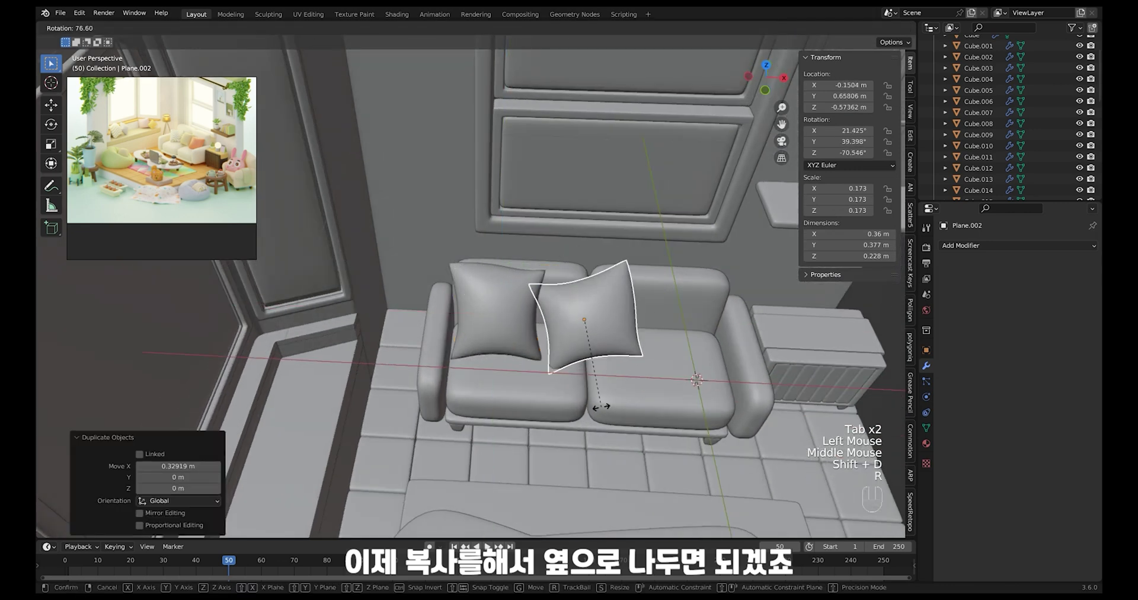
left_click(593, 407)
key("s")
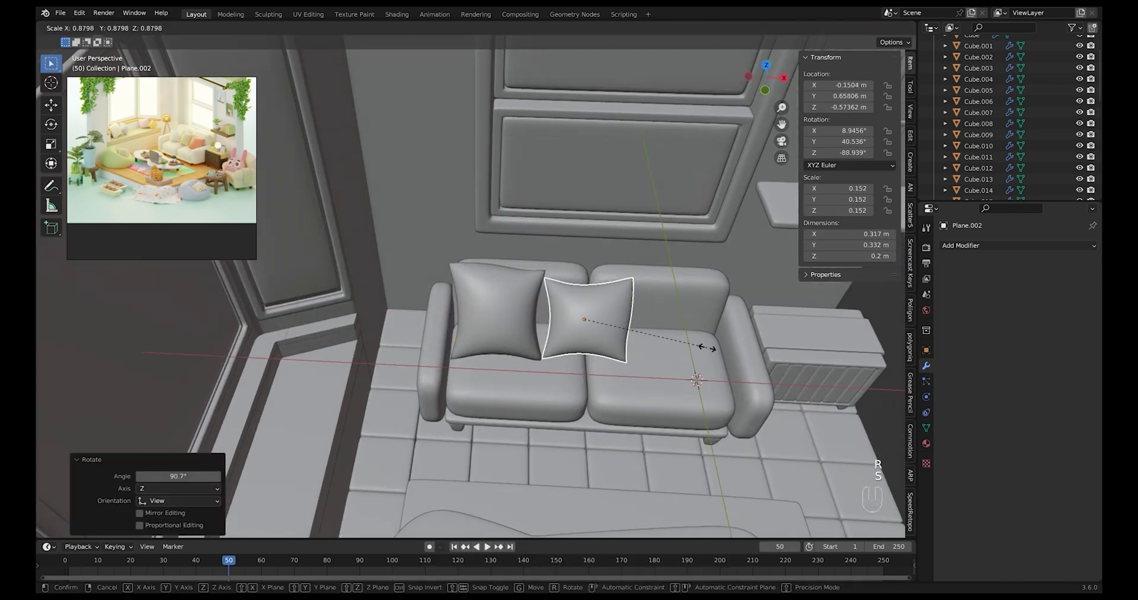
left_click(706, 348)
key("r")
left_click(558, 432)
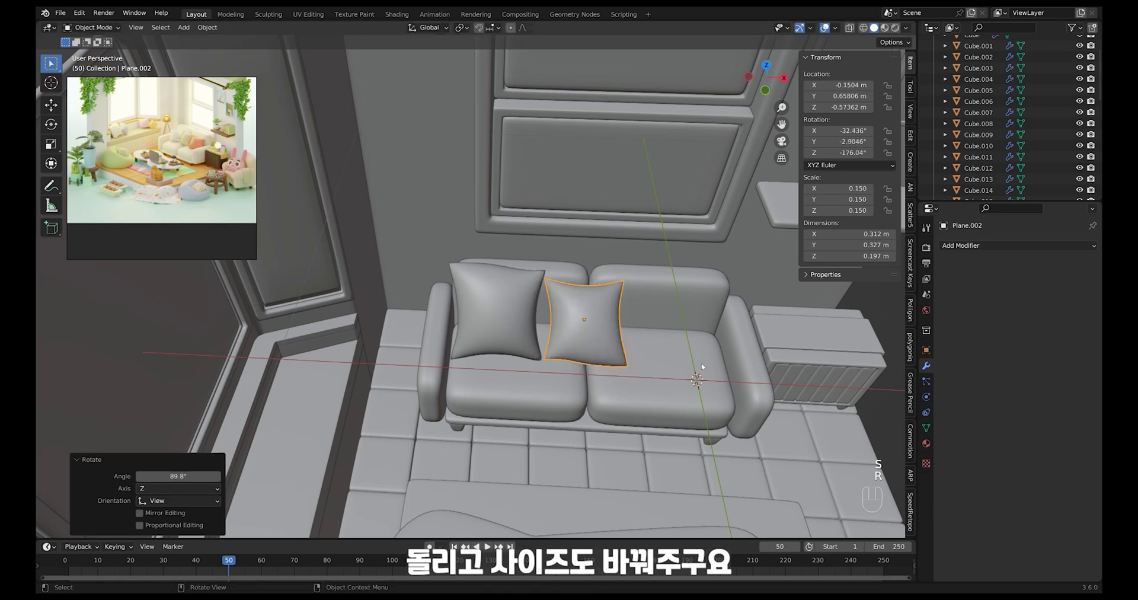
- Duplicate the smaller cushion about 0.35 m along X, then rotate the copy about -91° in the view and enlarge it slightly
middle_click_drag(663, 355, 595, 360, "shift")
key("shift+d")
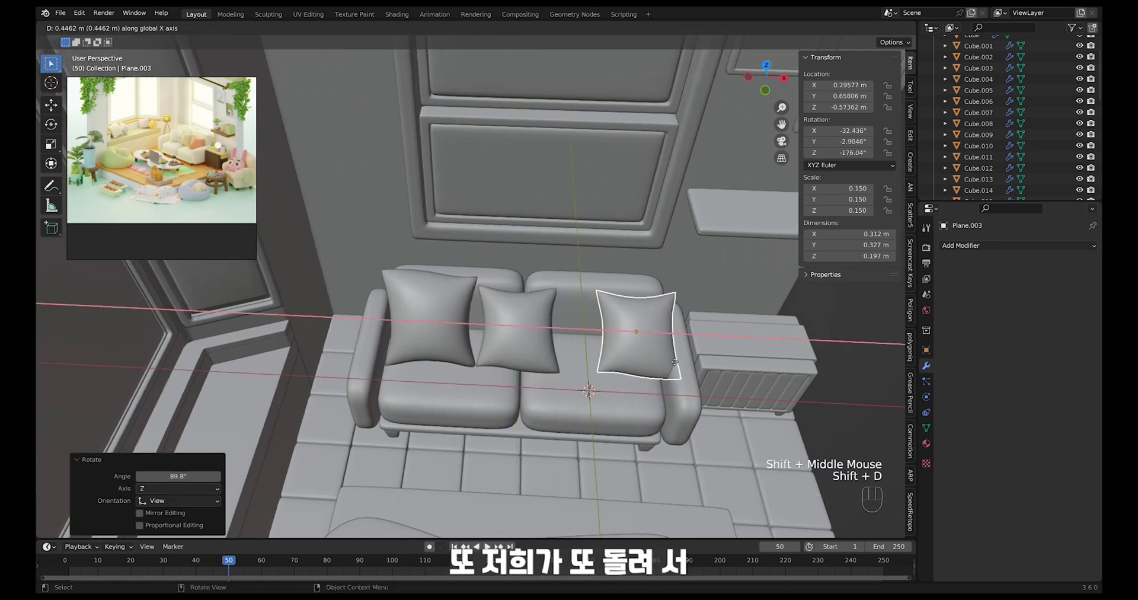
left_click(681, 360)
key("r")
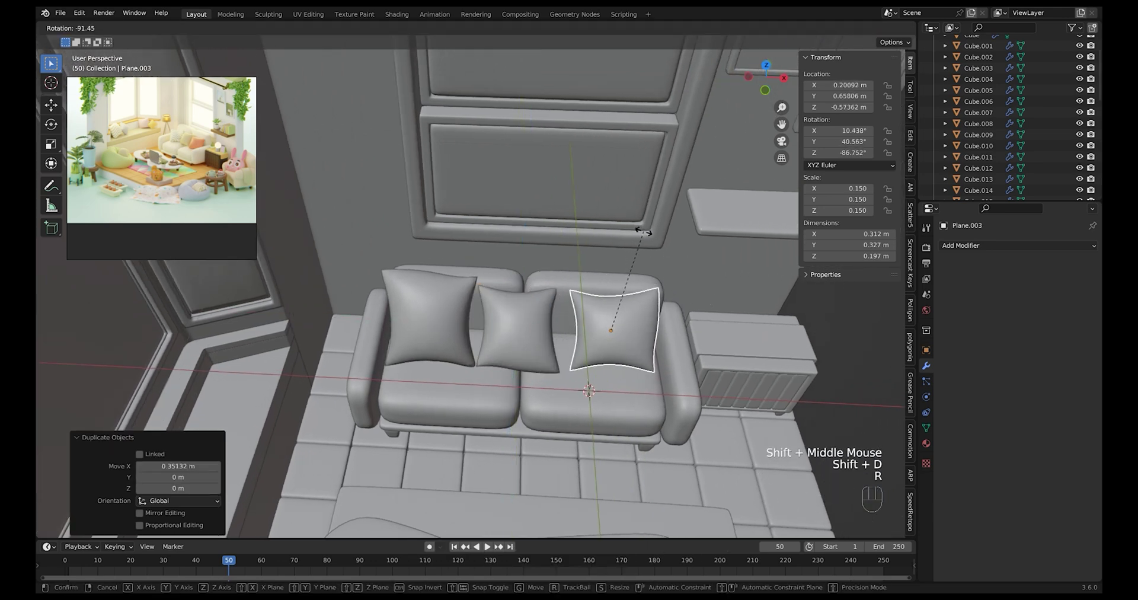
left_click(651, 236)
key("s")
left_click(693, 311)
- Pull several points of the third cushion's top edge upward with proportional editing to make its outline fuller
middle_click_drag(695, 314, 660, 302, "shift")
middle_click_drag(661, 303, 593, 255, "ctrl")
key("Tab")
left_click(576, 297)
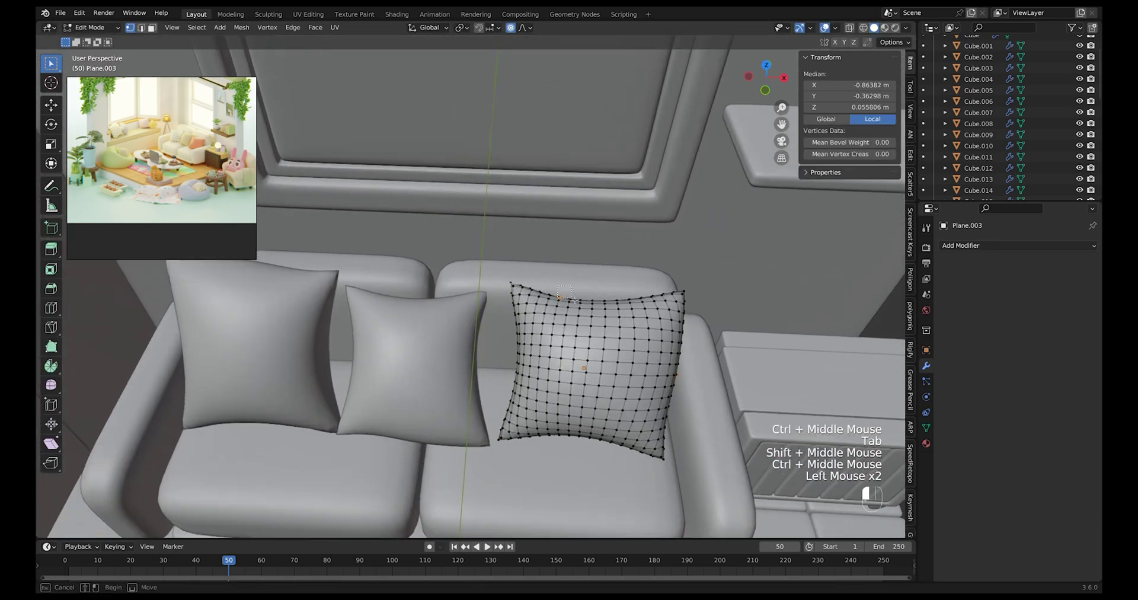
key("g")
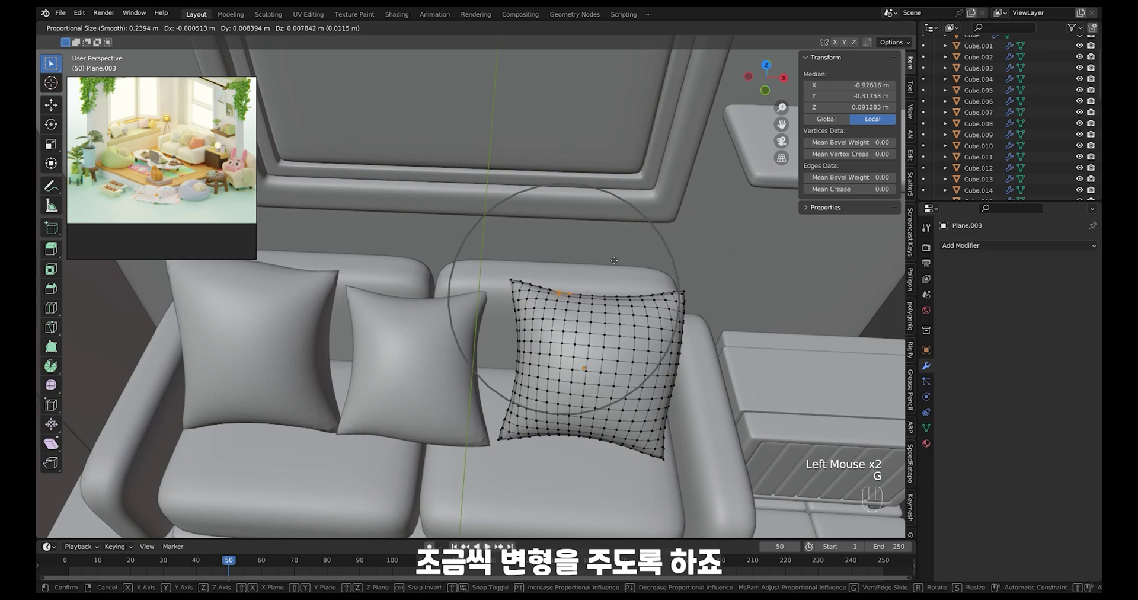
left_click(610, 286)
key("g")
left_click(611, 285)
key("g")
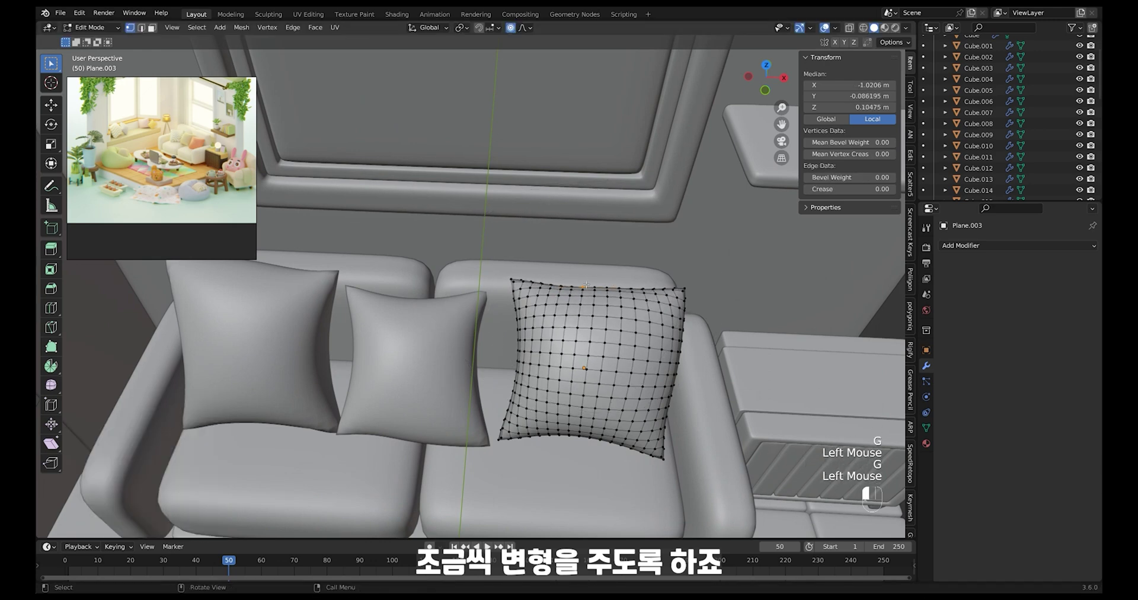
left_click(585, 276)
key("g")
left_click(573, 279)
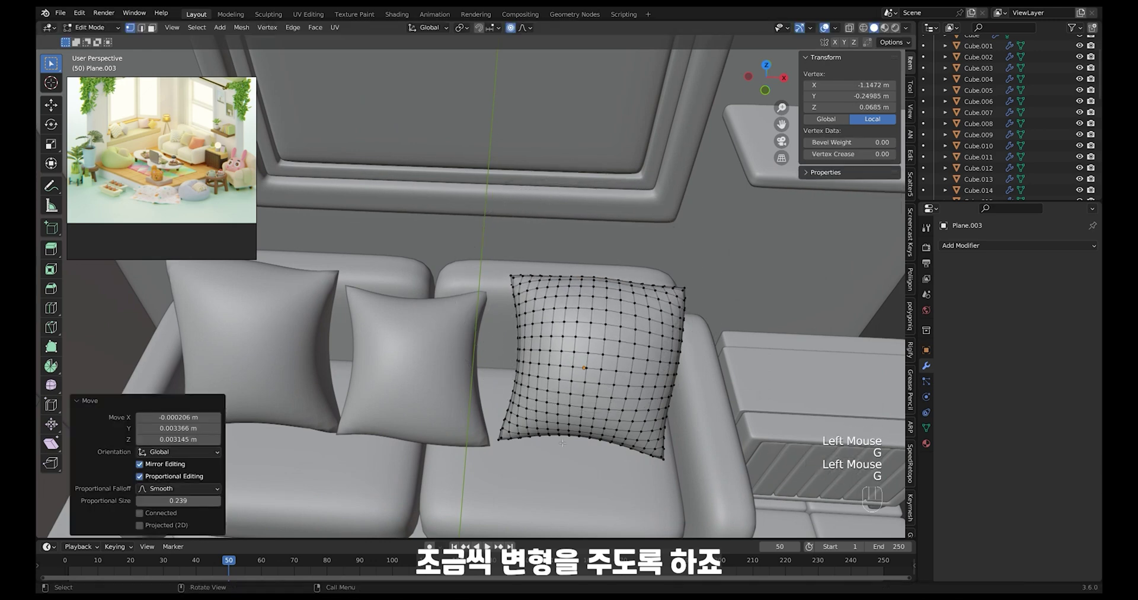
- Pull points of the third cushion's bottom edge downward with proportional editing and return to Object Mode
left_click(568, 441)
key("g")
left_click(572, 451)
key("g")
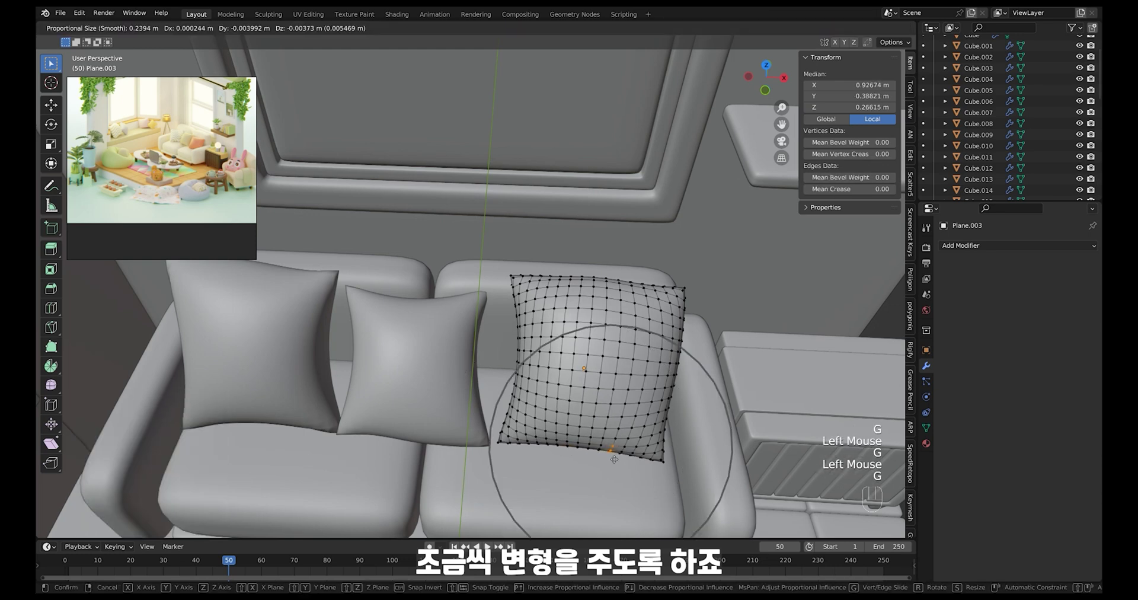
left_click(570, 455)
key("Tab")
- Scale the third cushion by about 0.879 and reposition it against the sofa's backrest
key("s")
key("g")
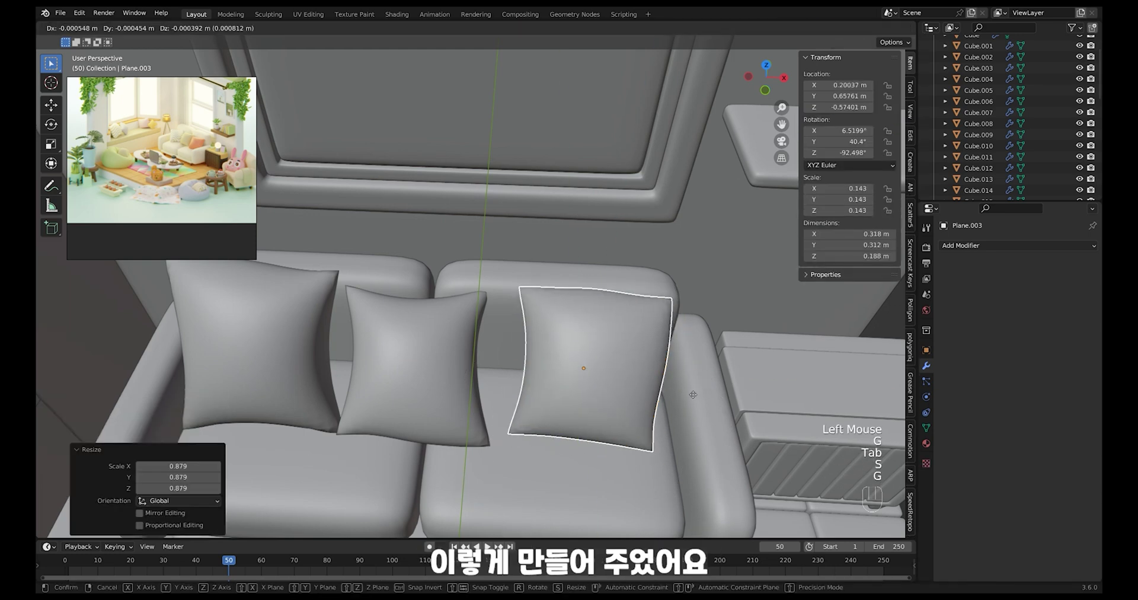
right_click(617, 358)
left_click(704, 391)
middle_click_drag(704, 391, 451, 373)
key("g")
left_click(658, 376)
- Select all three cushions and scale them together by about 0.792
left_click(436, 339, "shift")
left_click(297, 332, "shift")
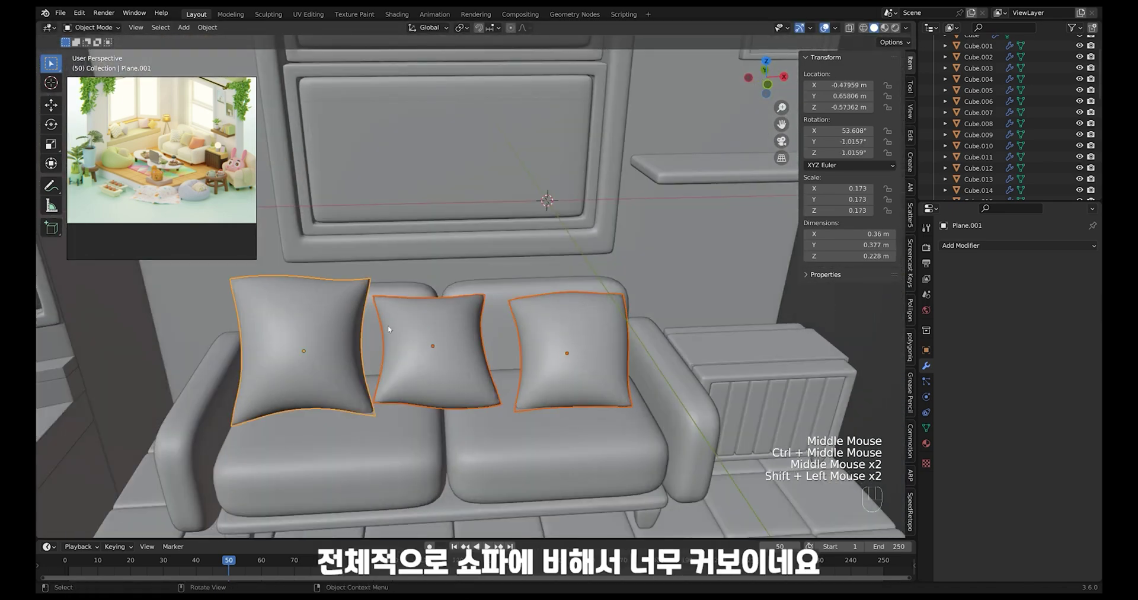
middle_click_drag(297, 332, 648, 369, "ctrl")
key("s")
left_click(666, 354)
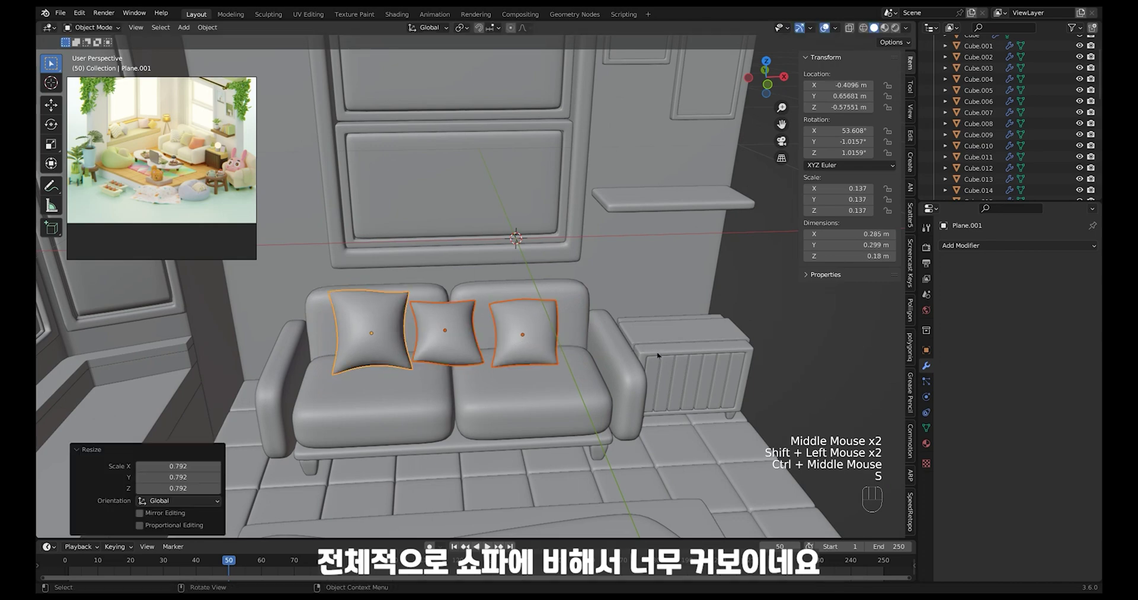
- Lower the three cushions together along Z by about 0.03 m onto the sofa seats
key("g")
mouse_move(667, 354)
middle_mouse_down()
mouse_move(646, 358)
mouse_move(671, 371)
middle_mouse_up()
key("g")
key("z")
left_click(640, 370)
left_click(670, 371)
- Slide the right cushion and the middle cushion along X toward the sofa's right armrest
left_click(545, 350)
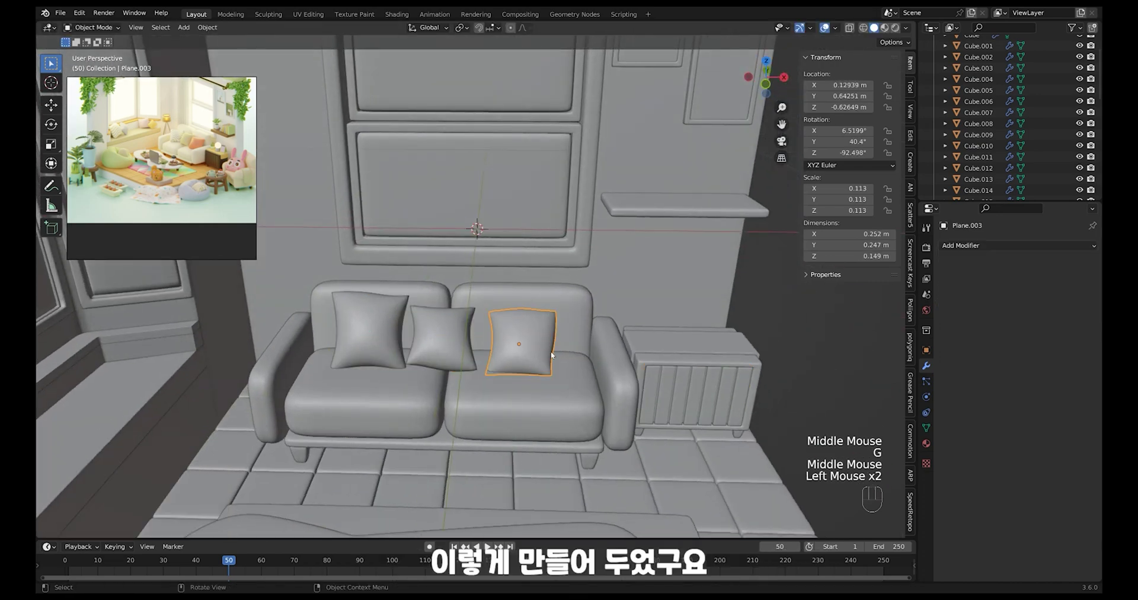
key("g")
key("x")
left_click(575, 353)
left_click(448, 345)
key("g")
key("x")
left_click(466, 345)
- Slide the left cushion along X toward the left armrest and the middle cushion back to about X -0.17 m
left_click(378, 336)
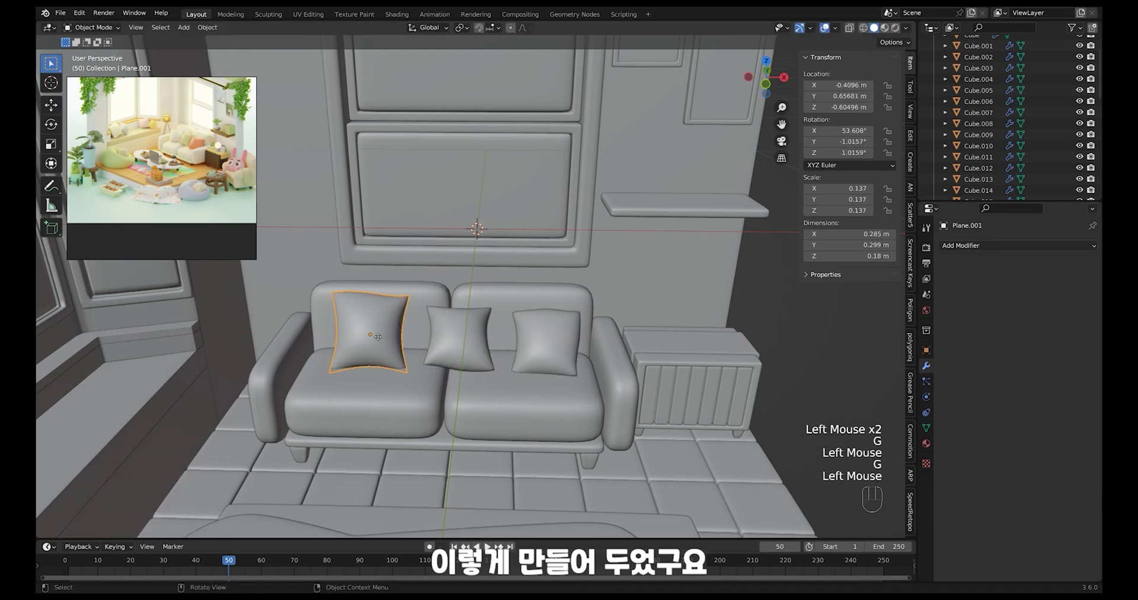
key("g")
key("x")
left_click(331, 336)
left_click(458, 338)
key("g")
key("x")
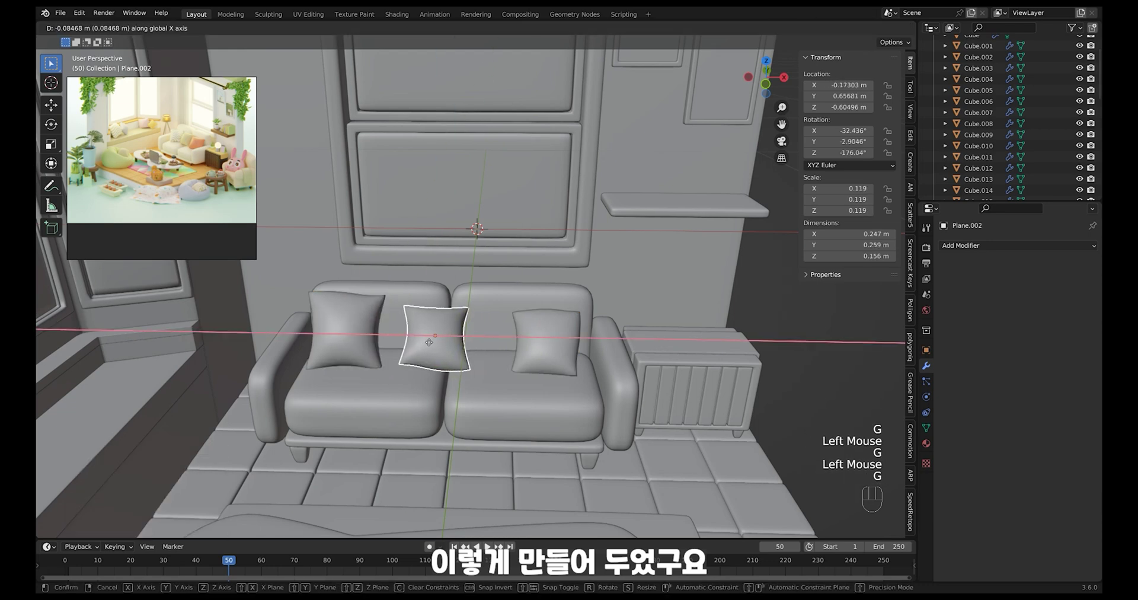
left_click(431, 338)
- Shift the right cushion by about -0.096 m along X, to about X 0.121 m
left_click(522, 317)
middle_click_drag(522, 317, 522, 379, "ctrl")
middle_click_drag(521, 379, 551, 320)
middle_click_drag(551, 320, 523, 394, "ctrl")
key("g")
key("x")
left_click(514, 272)
- Add Collision physics to the tiled floor and to the base slab beneath it
middle_click_drag(526, 445, 531, 379, "ctrl")
middle_click_drag(531, 379, 536, 337, "ctrl")
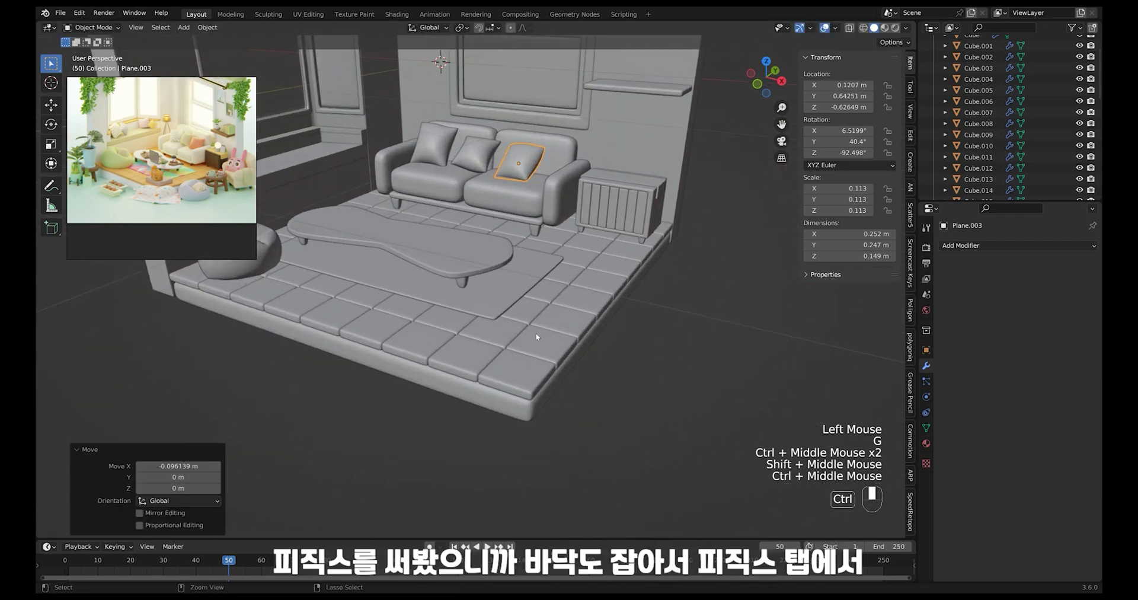
left_click(534, 351)
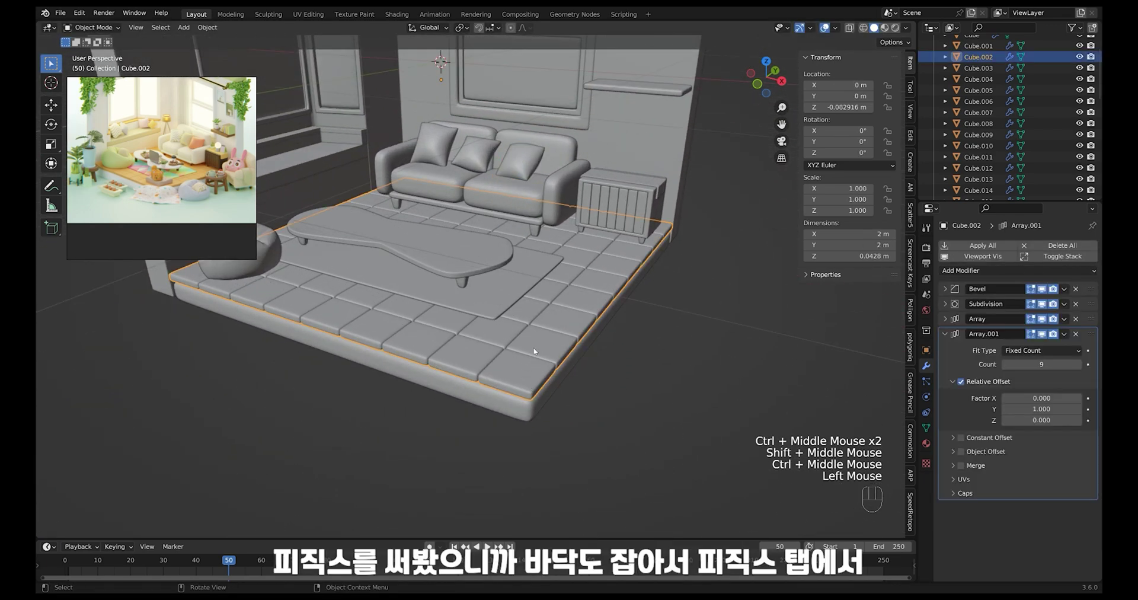
left_click(927, 413)
left_click(1002, 257)
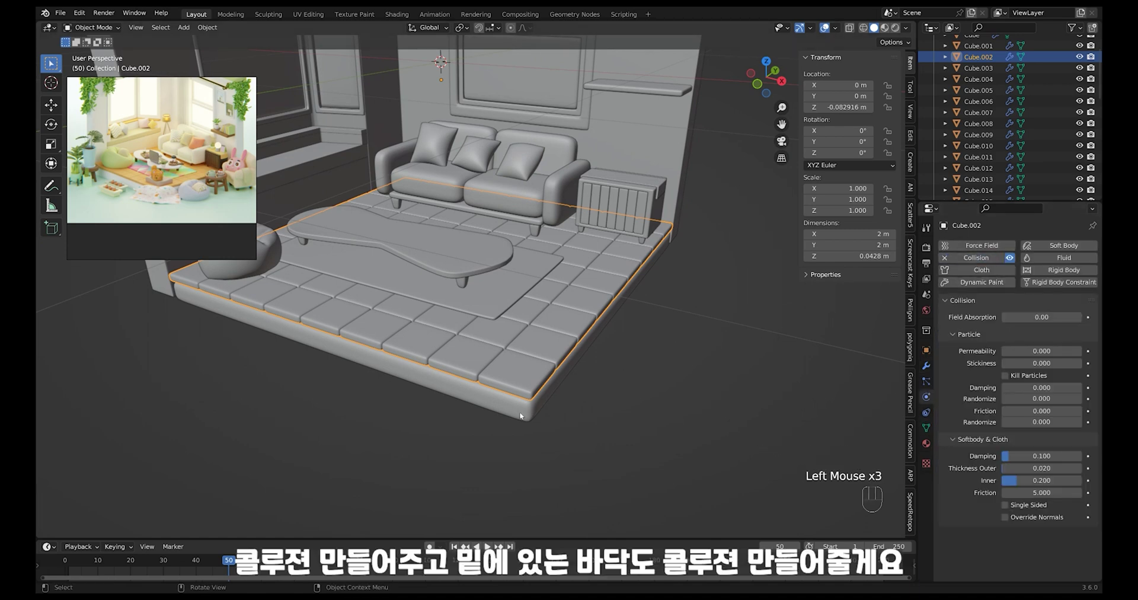
left_click(521, 416)
left_click(994, 258)
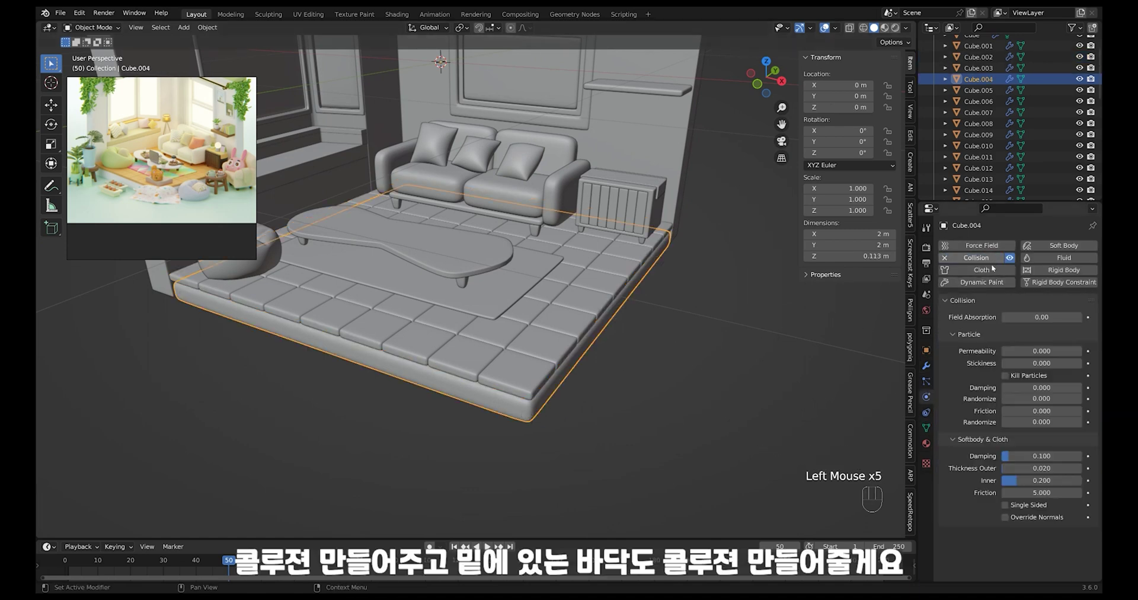
- Add a 2 m plane mesh and move it about -1.23 m along Y, toward the front of the room
left_click(628, 377)
key("shift+a")
mouse_move(627, 380)
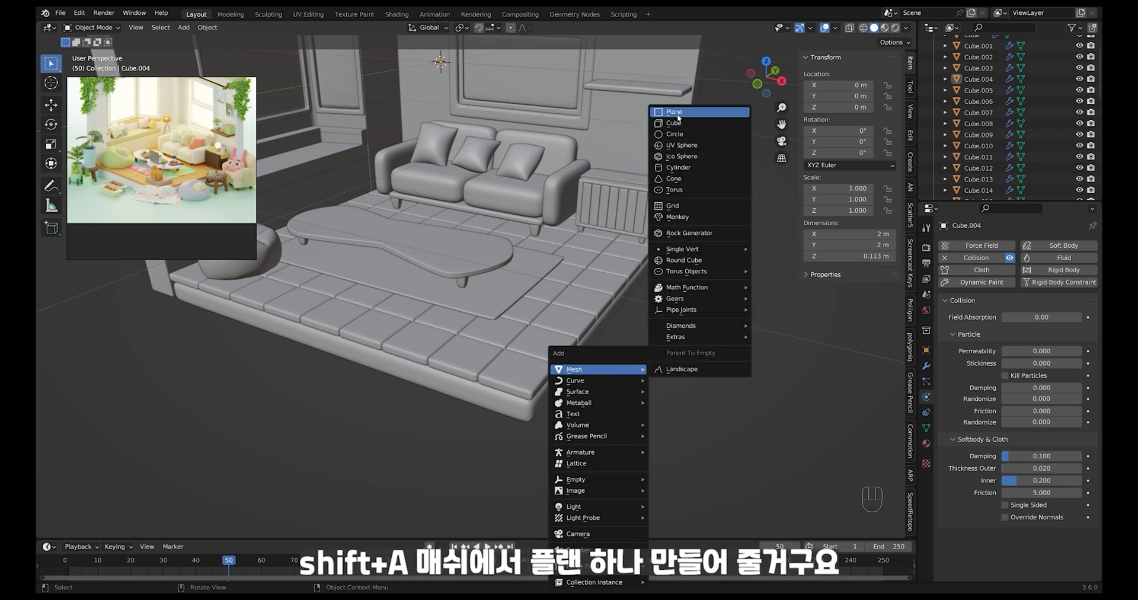
left_click(678, 118)
middle_click_drag(546, 332, 535, 268, "ctrl")
key("g")
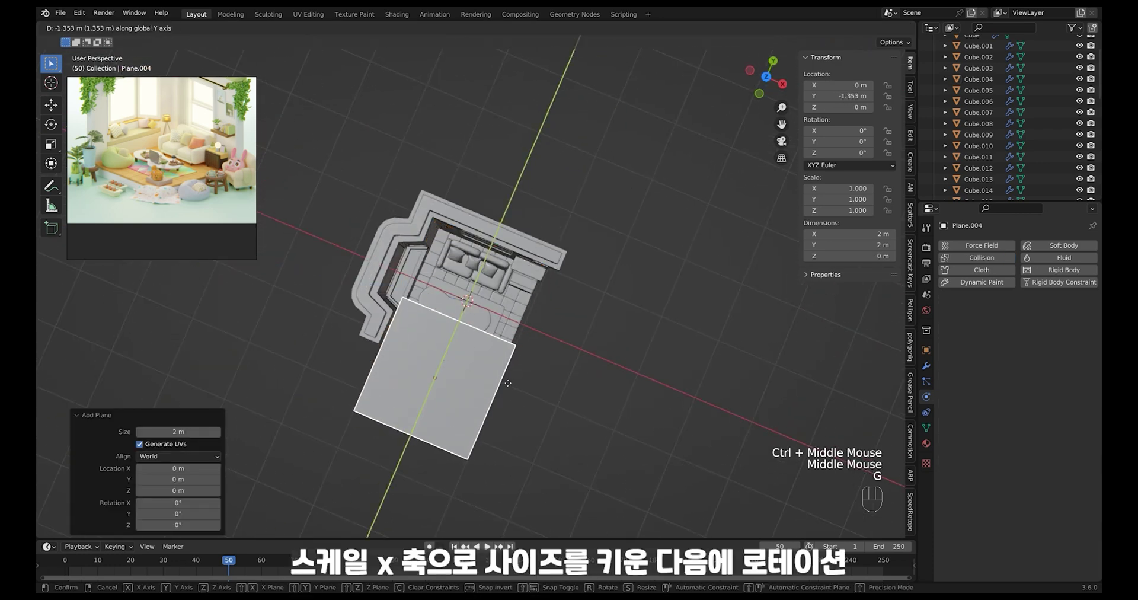
left_click(510, 376)
- Stretch the new plane along X to a scale of about 2.351 and rotate it by about -37.1° in the view
key("s")
key("x")
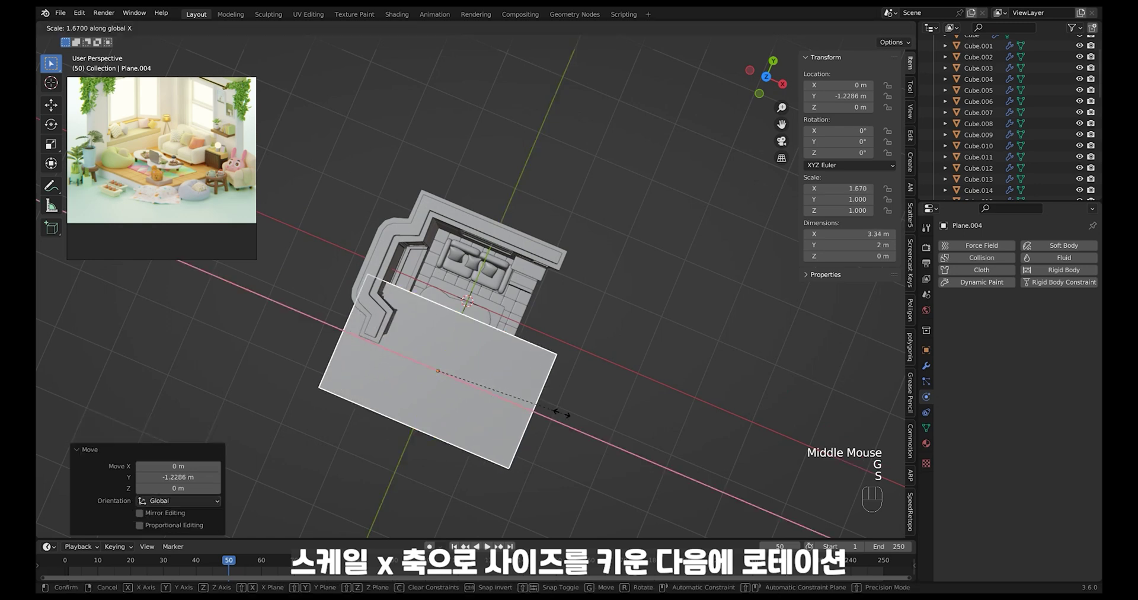
left_click(617, 436)
key("r")
left_click(578, 418)
- Move the plane to the room's front-right corner, about X 0.794 m, Y -0.880 m, and shrink it to about 1.26 × 0.536 m
key("g")
key("y")
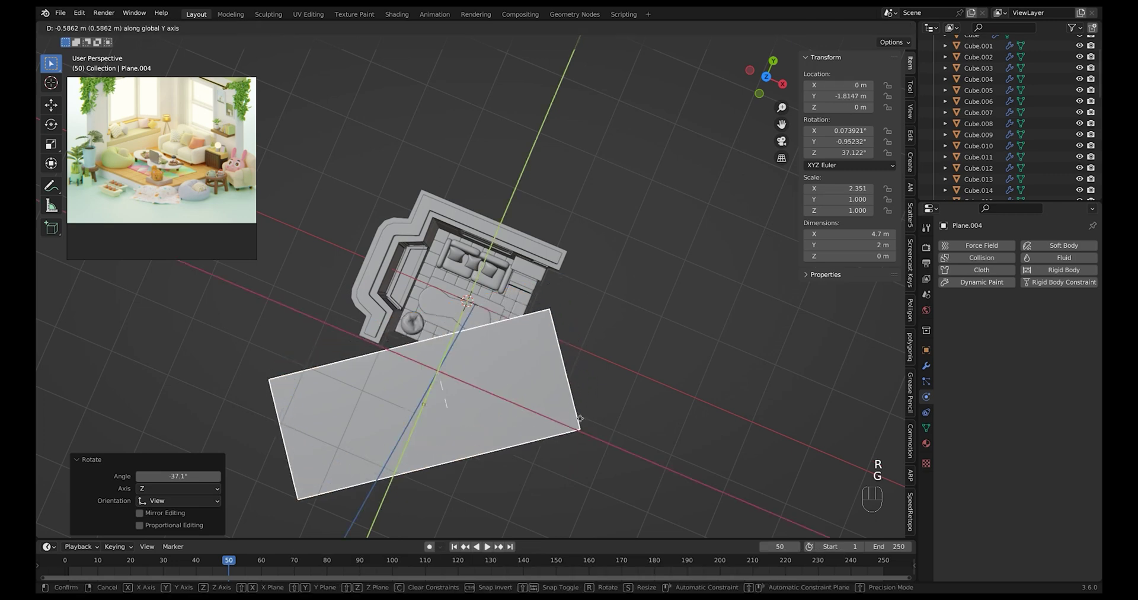
left_click(572, 410)
key("g")
left_click(621, 396)
key("s")
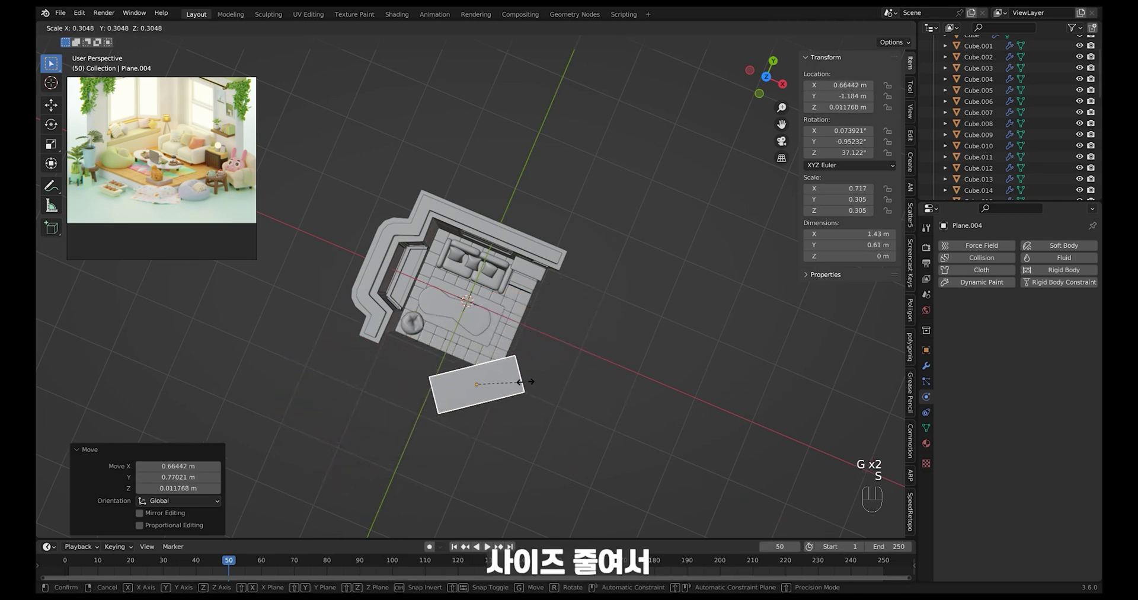
left_click(516, 382)
key("g")
left_click(545, 404)
- Lower the plane to just above the floor tiles and shift it to about X 0.927 m, Y -0.918 m, Z -0.874 m
middle_click_drag(545, 404, 569, 267, "alt")
middle_click_drag(569, 266, 563, 287, "ctrl")
key("g")
key("z")
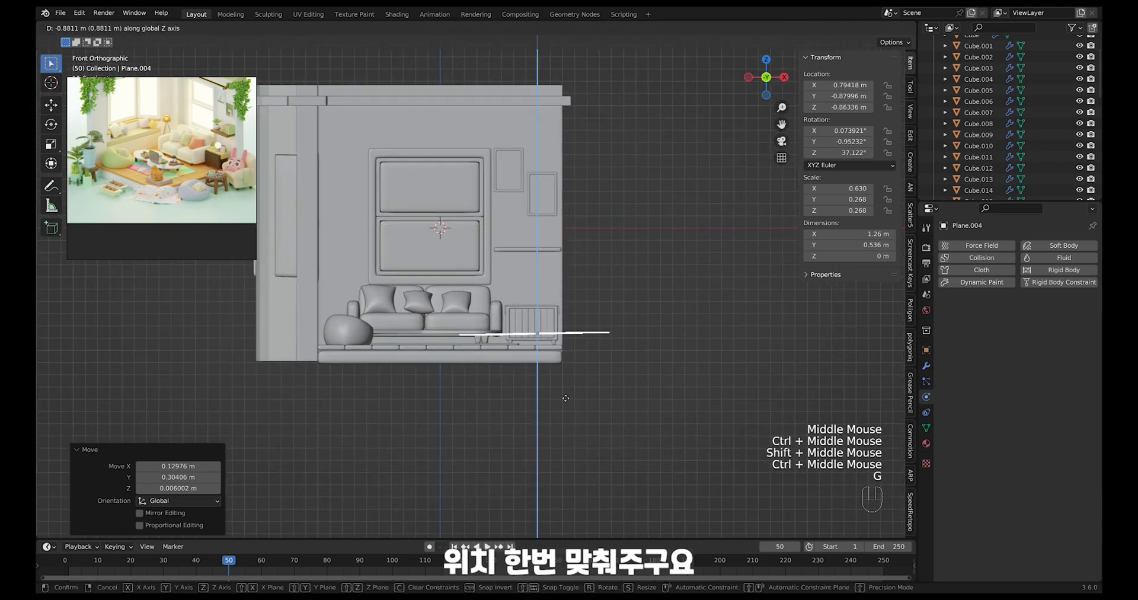
left_click(566, 398)
middle_click_drag(565, 397, 545, 375)
key("g")
key("g")
left_click(533, 428)
key("g")
left_click(560, 384)
- Subdivide the small plane's mesh with 9 cuts and return to Object Mode
key("Tab")
right_click(531, 364)
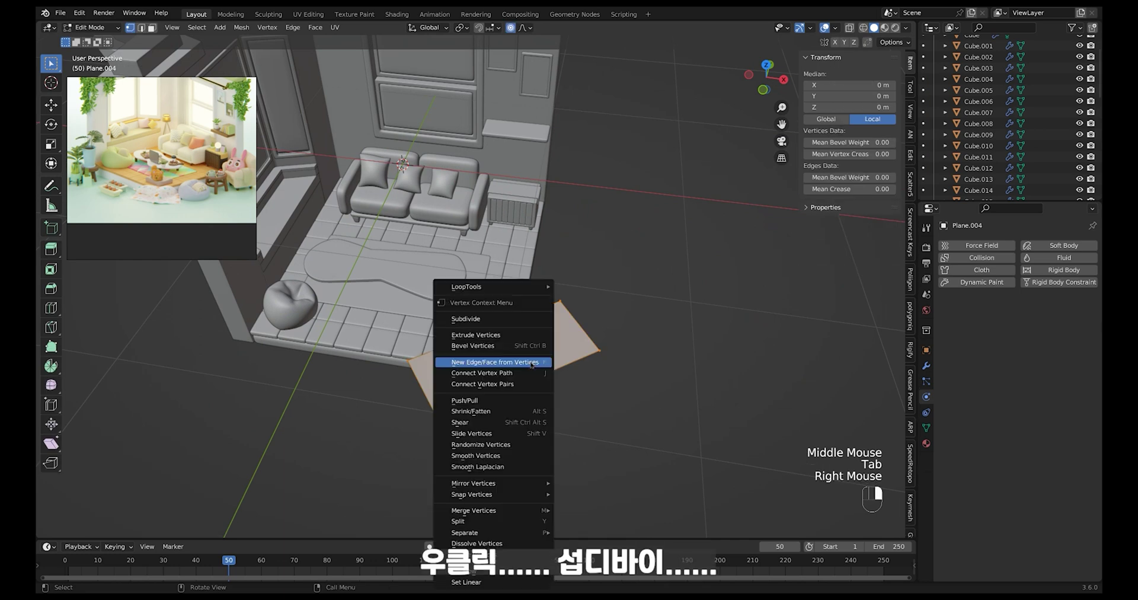
left_click(500, 320)
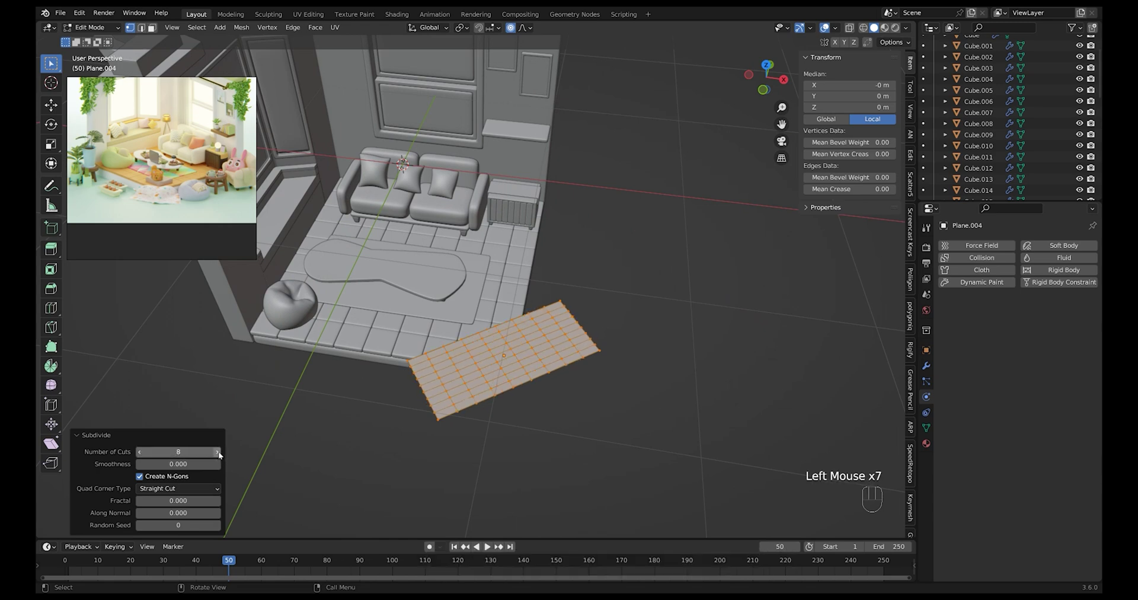
left_click(220, 453)
key("Return")
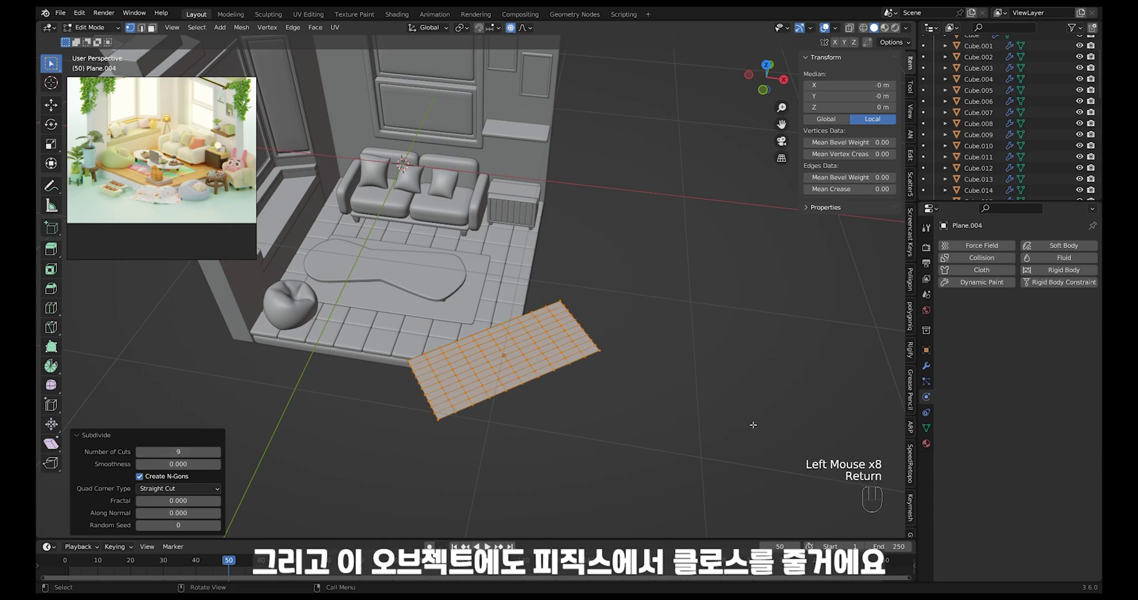
key("Tab")
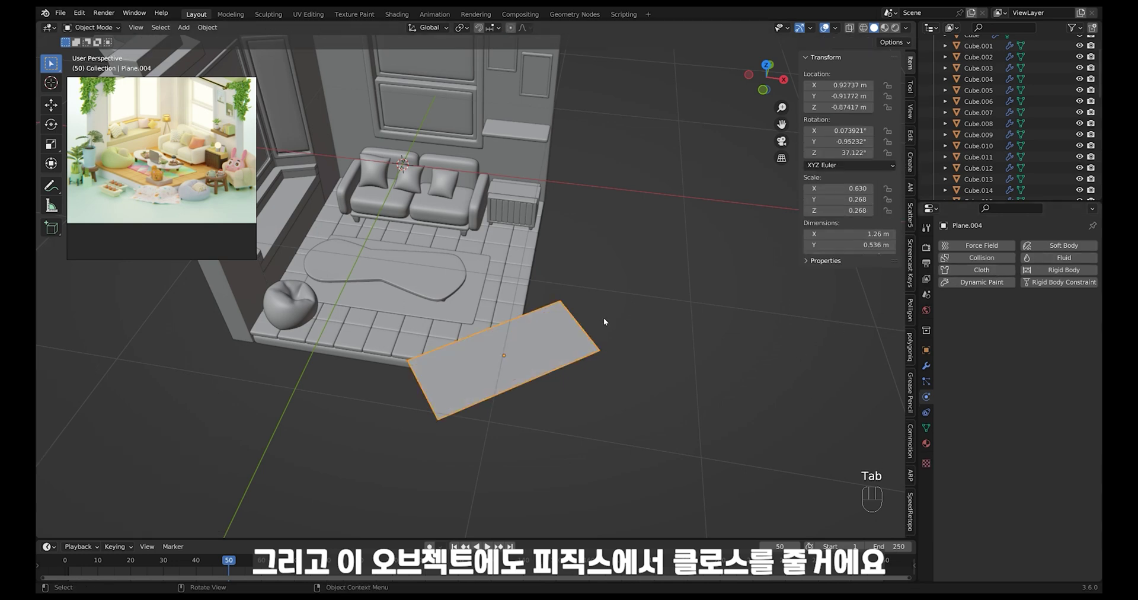
- Add Cloth physics to the subdivided plane, test its fall over the floor corner, and rewind to frame 0
left_click(999, 275)
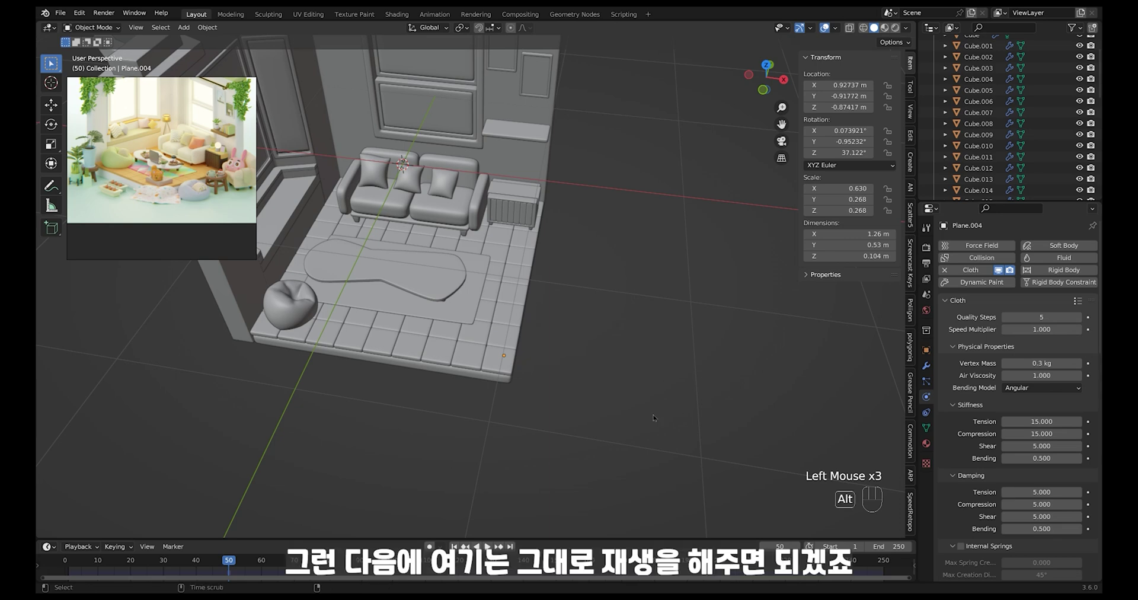
scroll(327, 501, "up", 20, "alt")
middle_click_drag(327, 500, 643, 405)
key("space")
key("space")
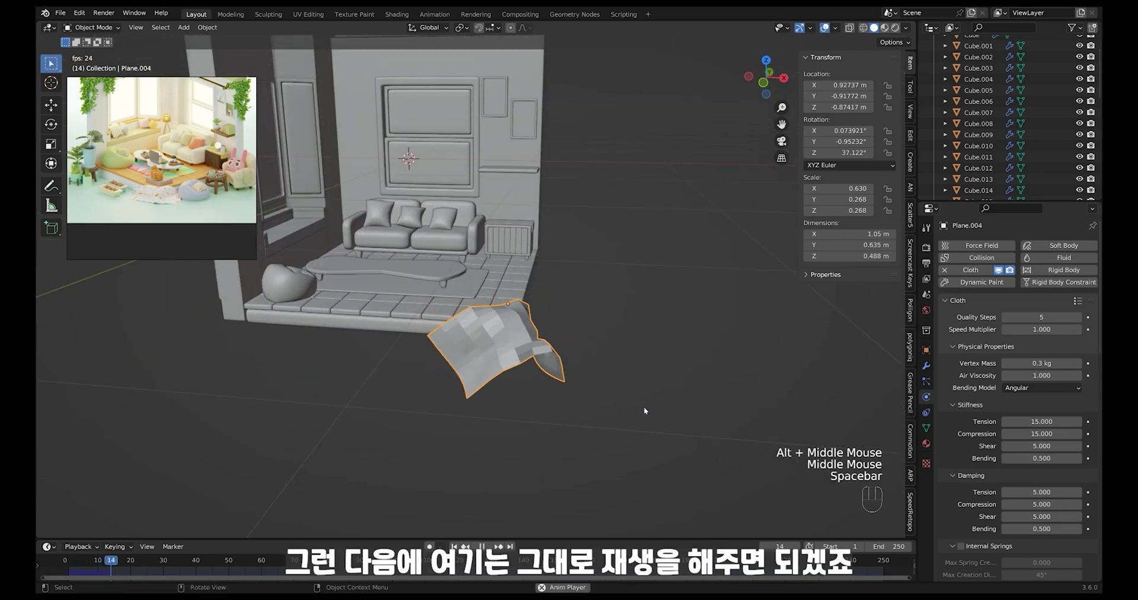
scroll(660, 406, "up", 19, "alt")
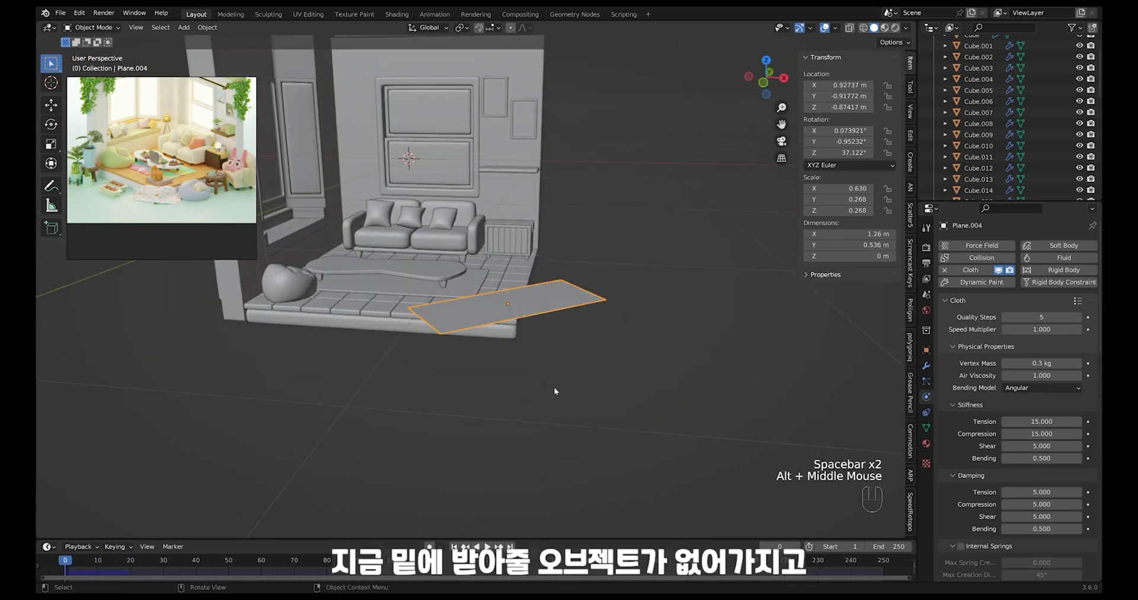
- Add a 2 m plane mesh and move it about -1.113 m along Z, under the room's base
left_click(575, 358)
key("shift+a")
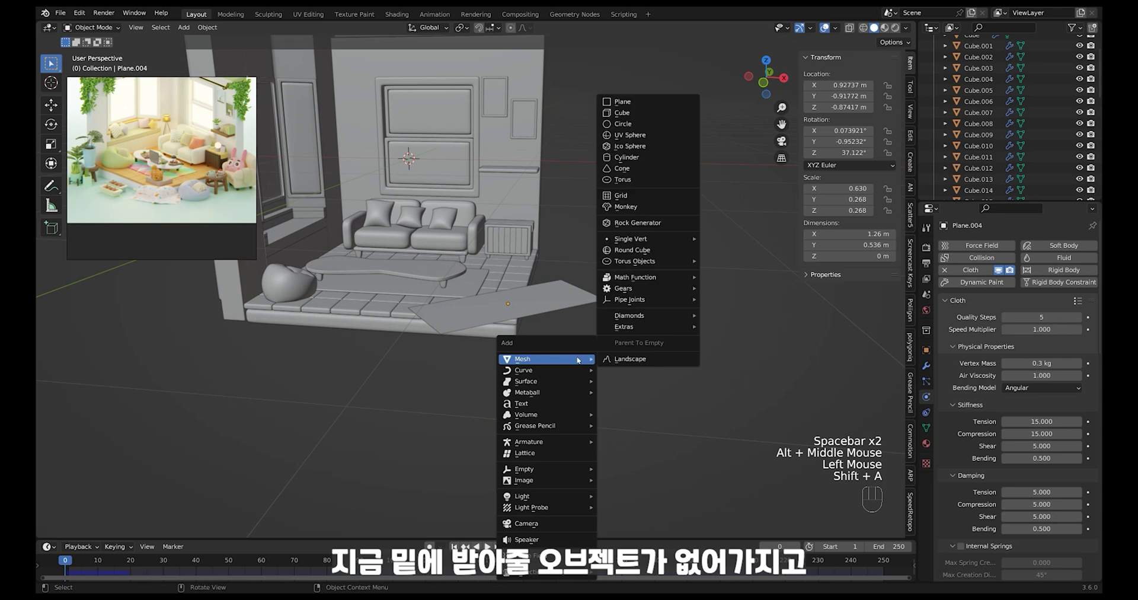
left_click(656, 103)
key("g")
key("z")
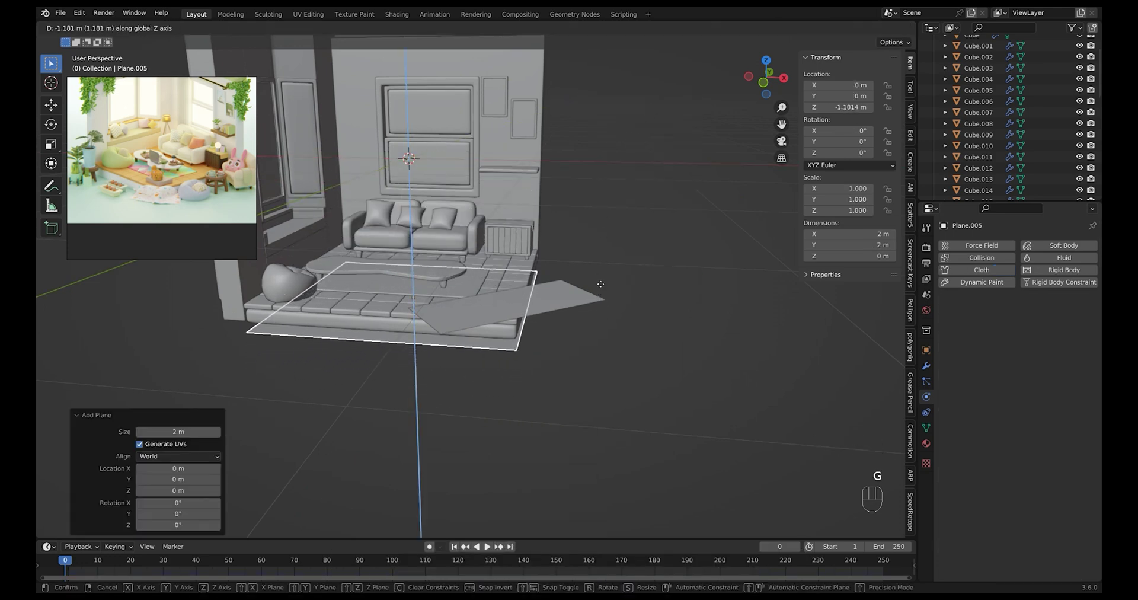
left_click(601, 277)
- Enlarge the ground plane to about 6.18 m square and adjust its height to about Z -1.095 m
key("s")
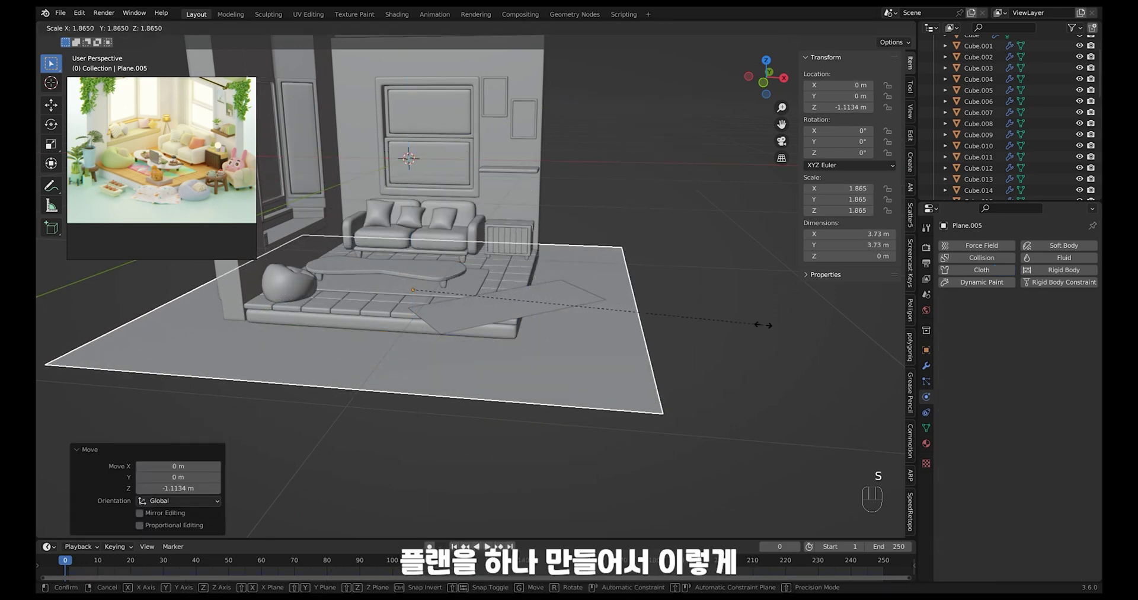
left_click(625, 352)
middle_click_drag(625, 352, 656, 347)
key("g")
key("z")
left_click(625, 352)
key("s")
left_click(688, 347)
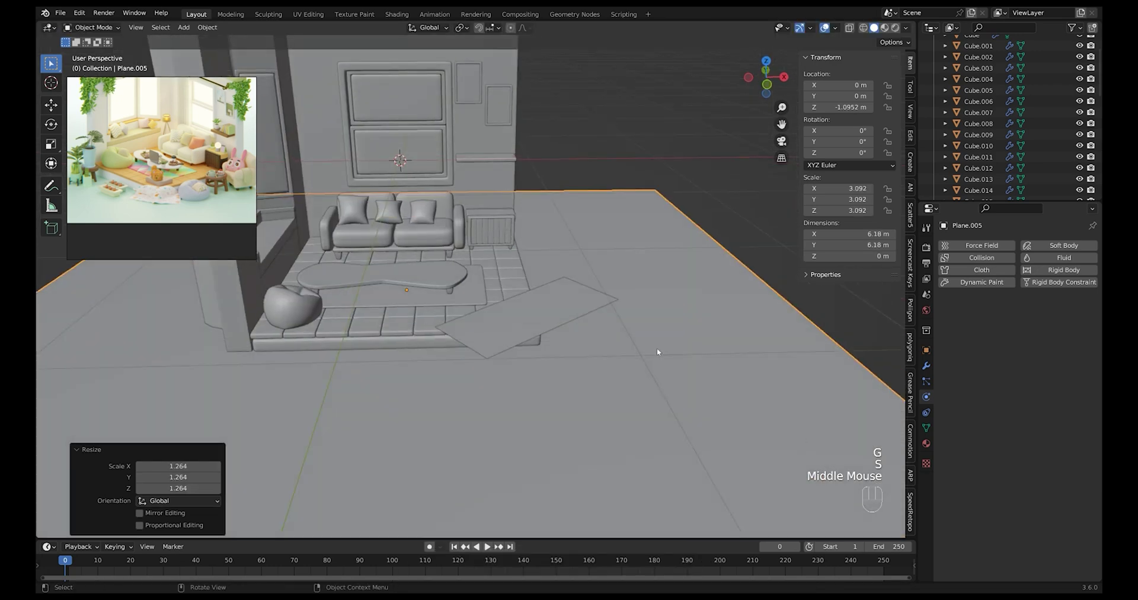
- Add Collision physics to the ground plane and run the small plane's cloth simulation to frame 20
left_click(993, 259)
left_click(590, 304)
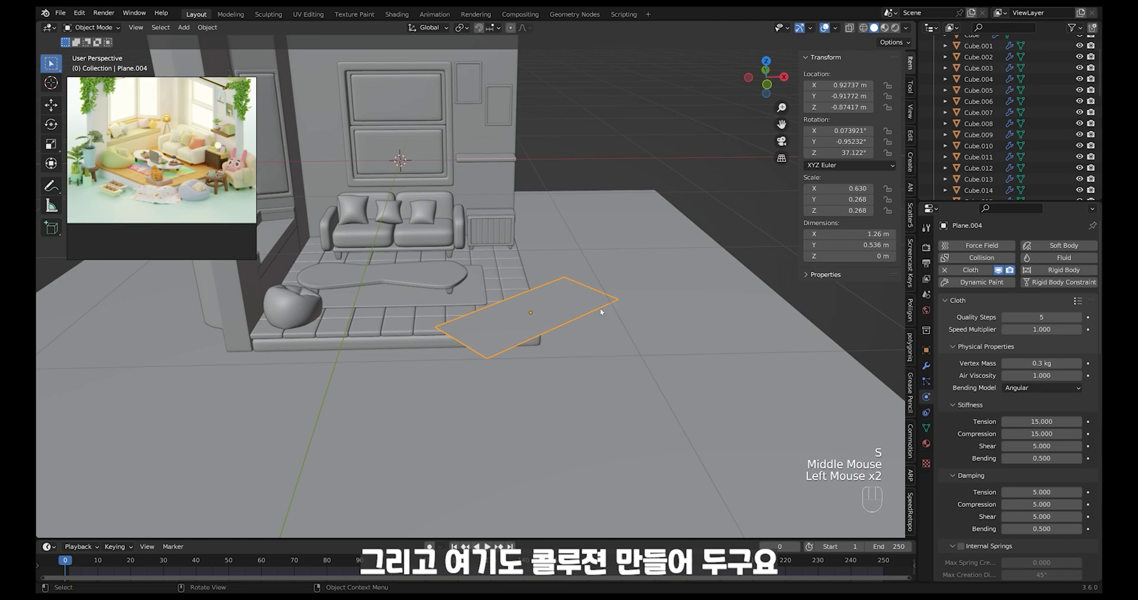
middle_click_drag(601, 311, 459, 315)
key("space")
key("space")
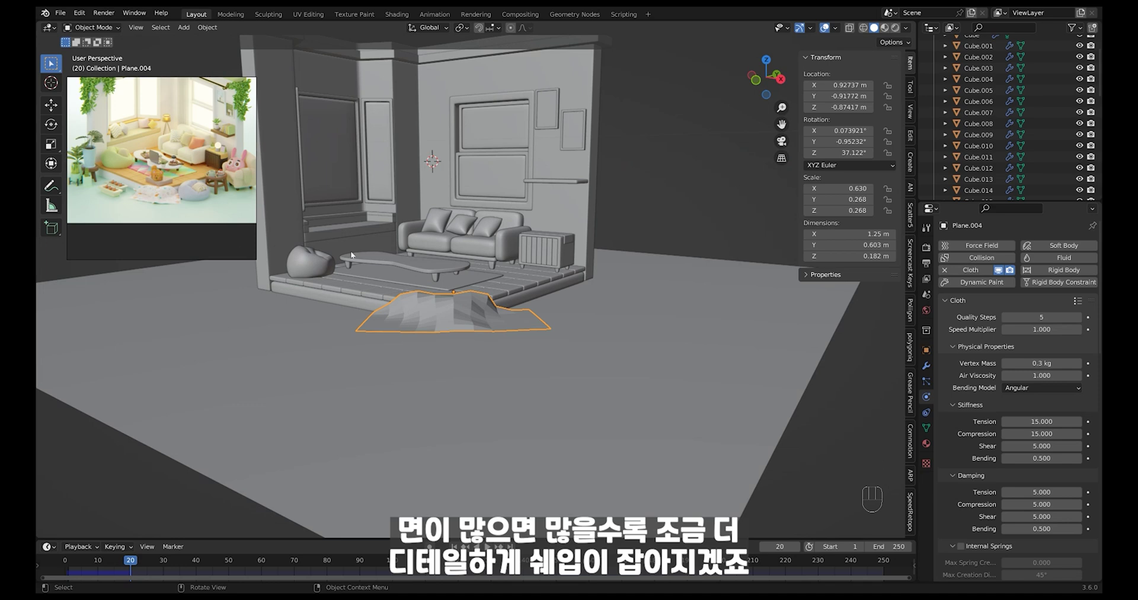
- Rewind the simulation to frame 0 and subdivide the cloth plane's mesh once more for finer folds
middle_click_drag(351, 254, 662, 381)
middle_click(600, 406, "alt")
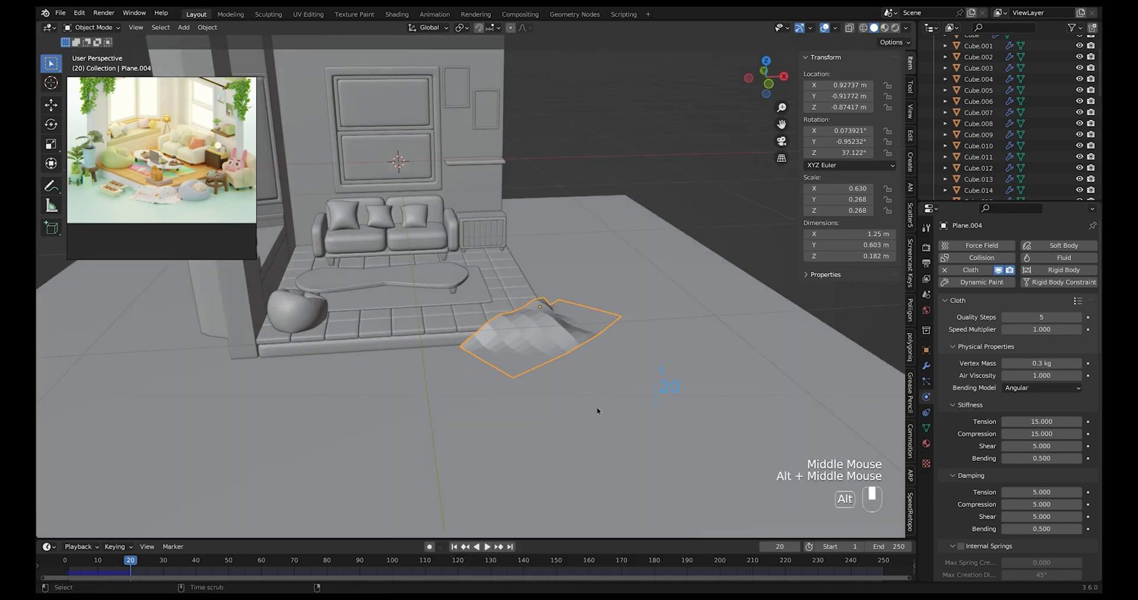
key("Tab")
middle_click_drag(564, 331, 608, 366)
right_click(558, 323)
left_click(557, 325)
key("Tab")
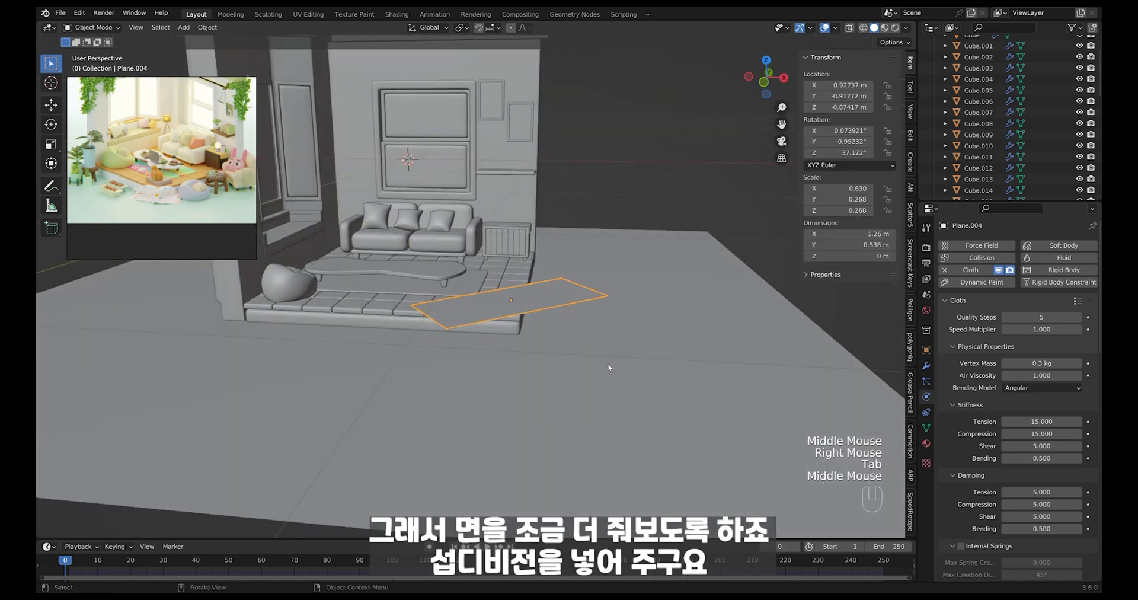
- Run the cloth simulation to frame 21 so the plane drapes over the floor corner, and shade it smooth
key("space")
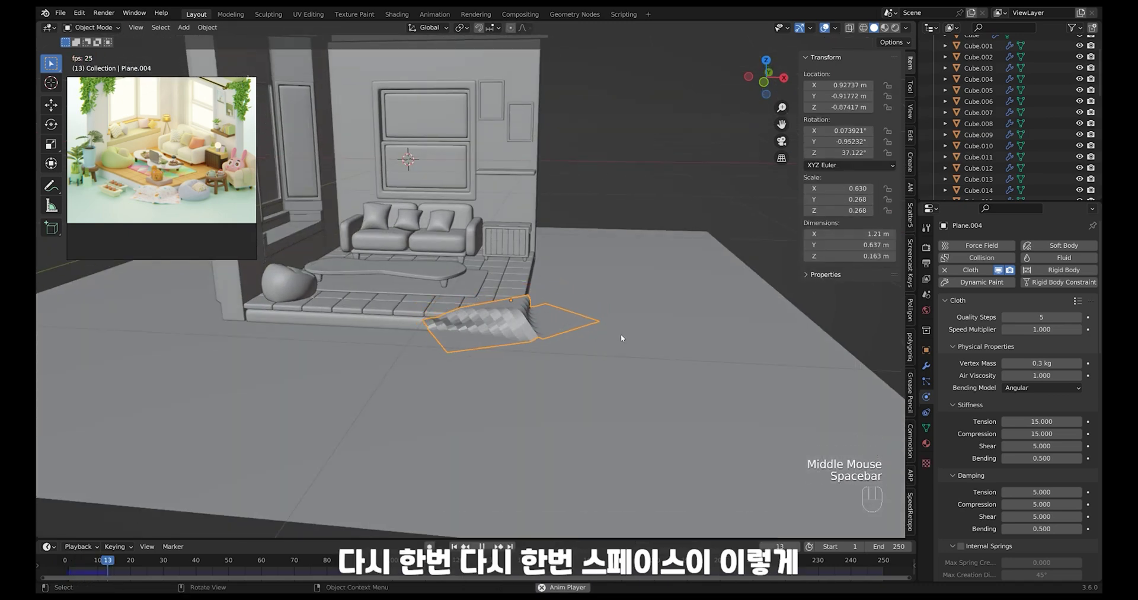
key("space")
middle_click_drag(621, 335, 468, 347)
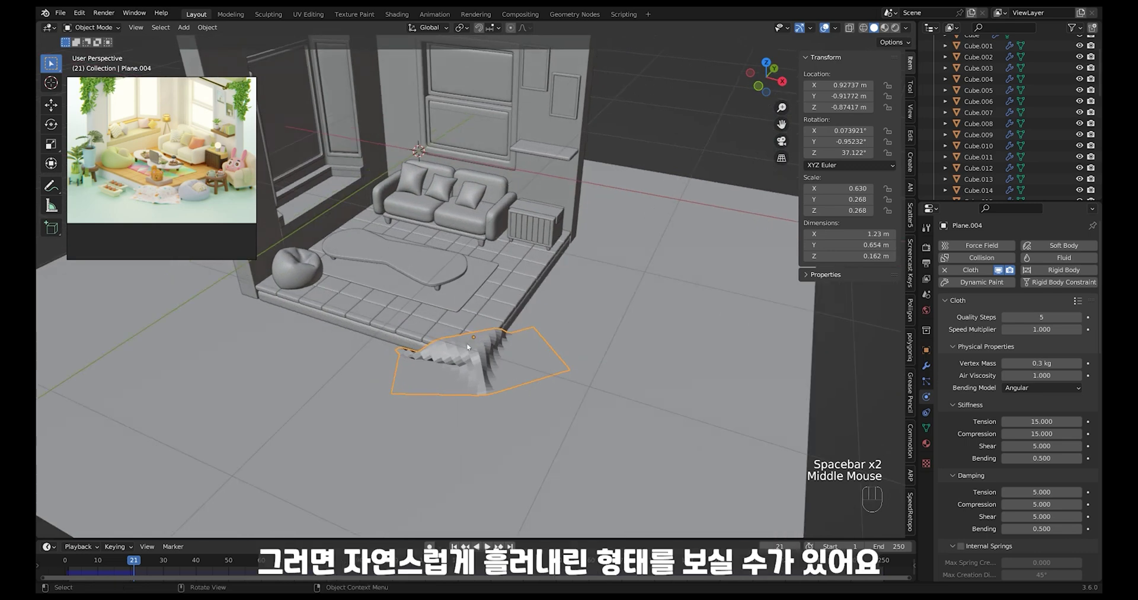
middle_click_drag(566, 358, 503, 355)
right_click(504, 354)
left_click(504, 355)
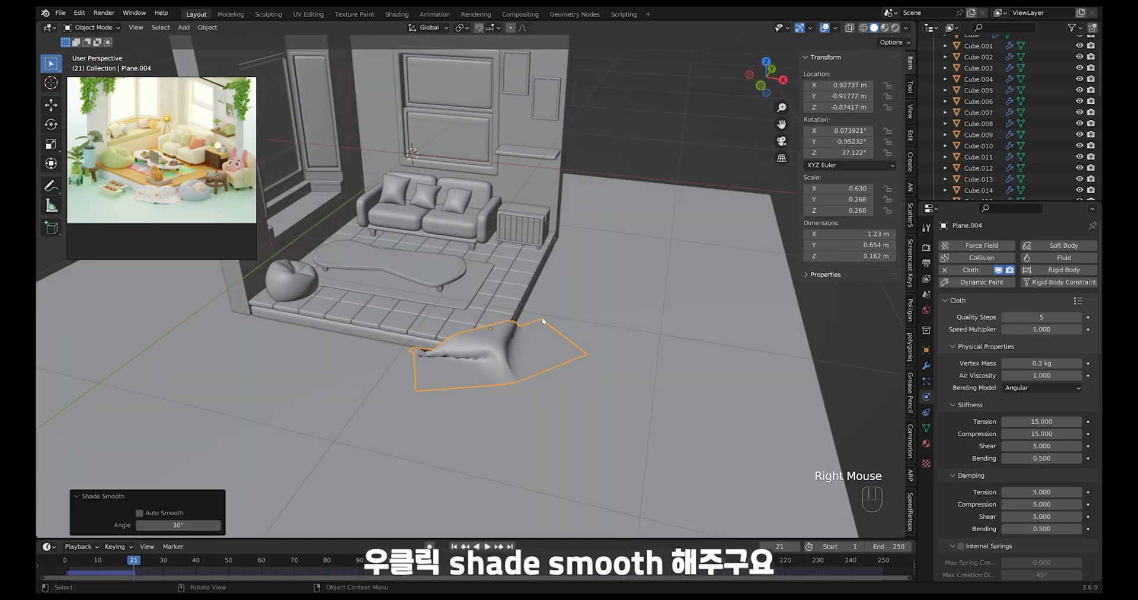
- Add a level 1 Subdivision modifier to the draped cloth and apply its Cloth modifier
middle_click_drag(542, 317, 504, 338, "ctrl")
key("ctrl+1")
left_click(926, 366)
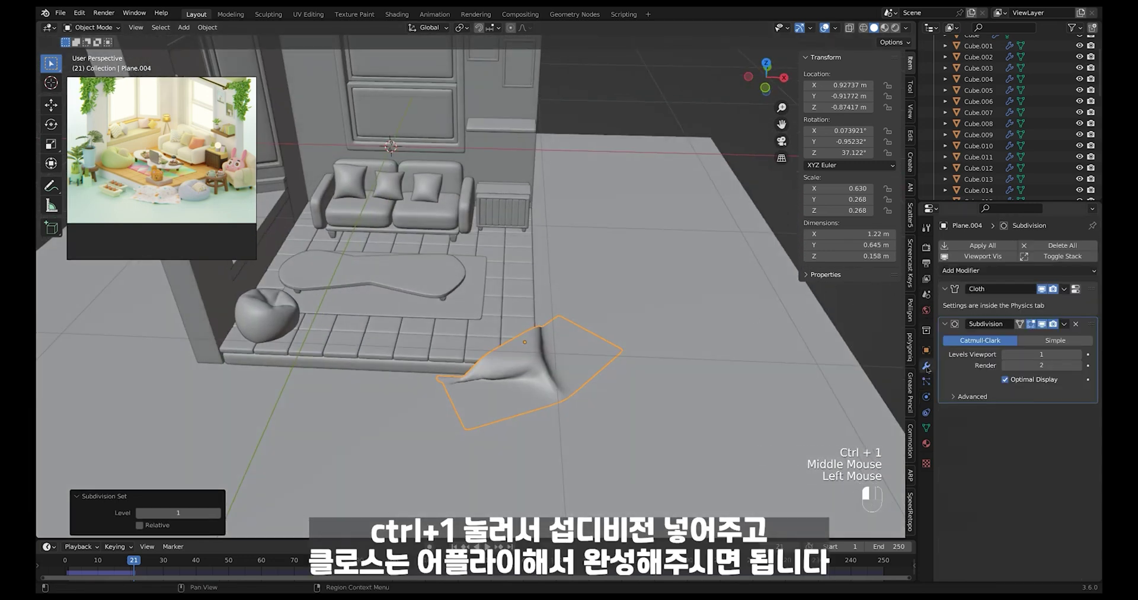
left_click(1071, 308)
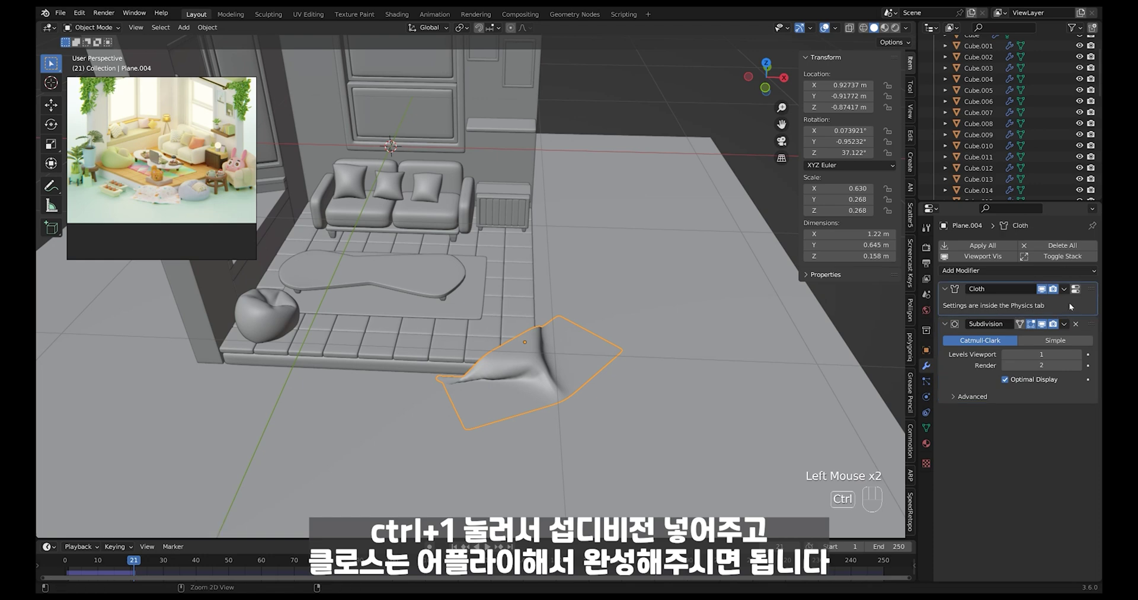
key("ctrl+a")
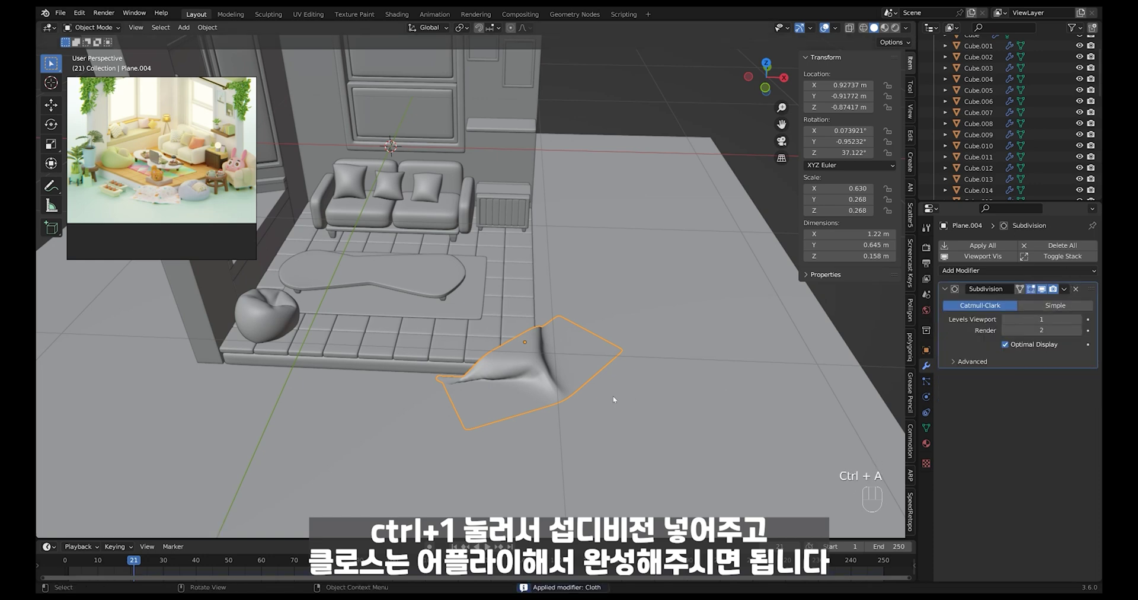
- Scale the ground plane up to about 25.332, roughly 50.7 m square
left_click(695, 370)
middle_click_drag(712, 351, 597, 340, "ctrl")
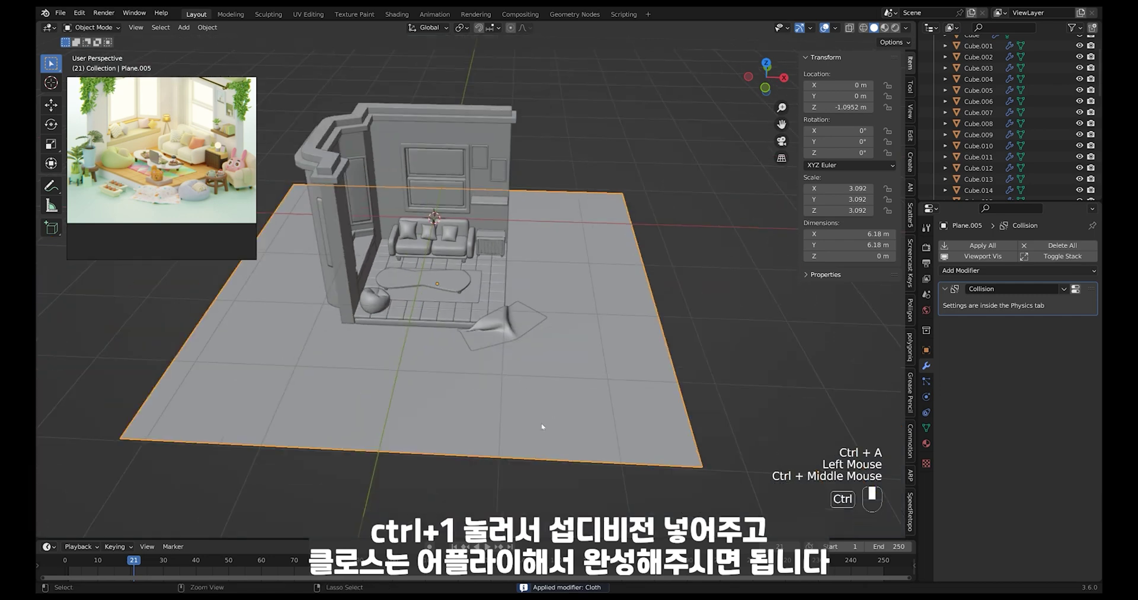
key("s")
left_click(737, 356)
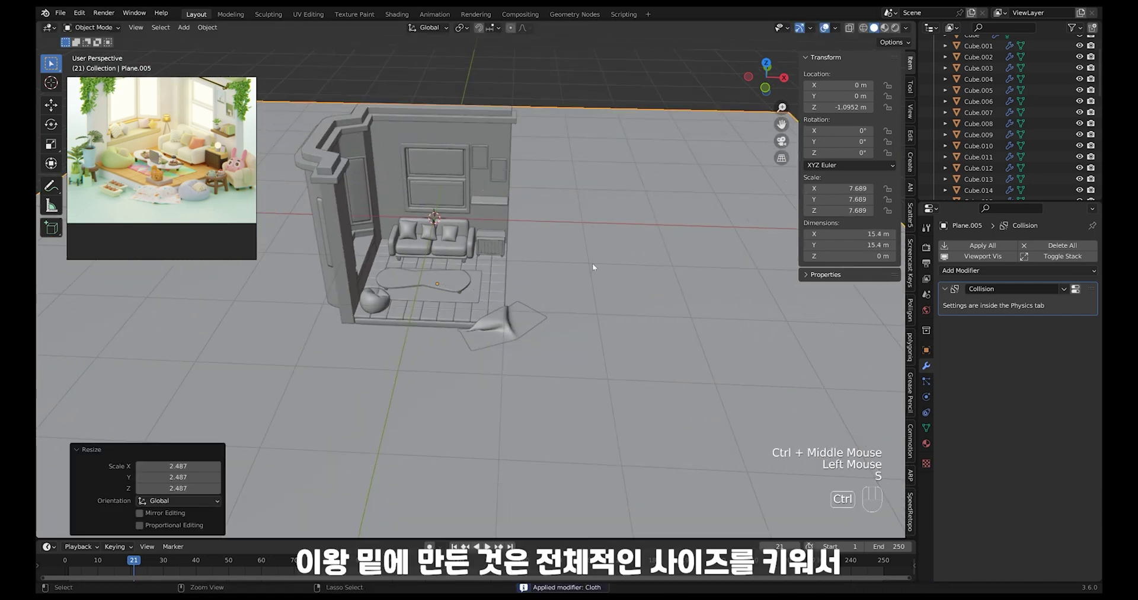
middle_click_drag(595, 265, 606, 325, "ctrl")
key("s")
left_click(762, 368)
- Add a Solidify modifier with about 0.027 m thickness to the draped cloth and place it above the Subdivision modifier
left_click(622, 345)
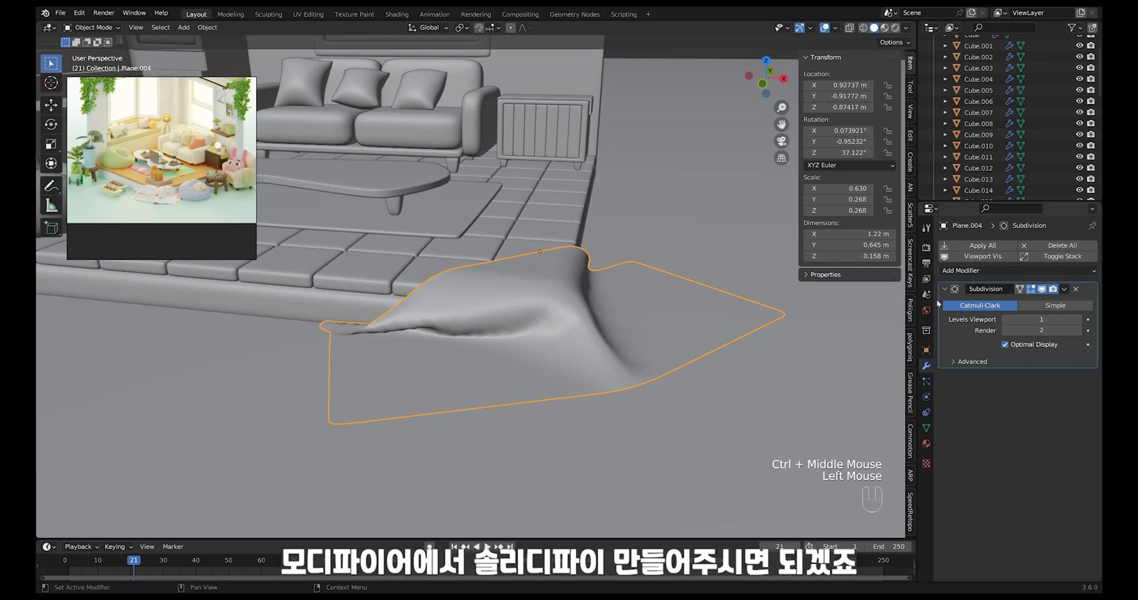
left_click(959, 271)
left_click(881, 459)
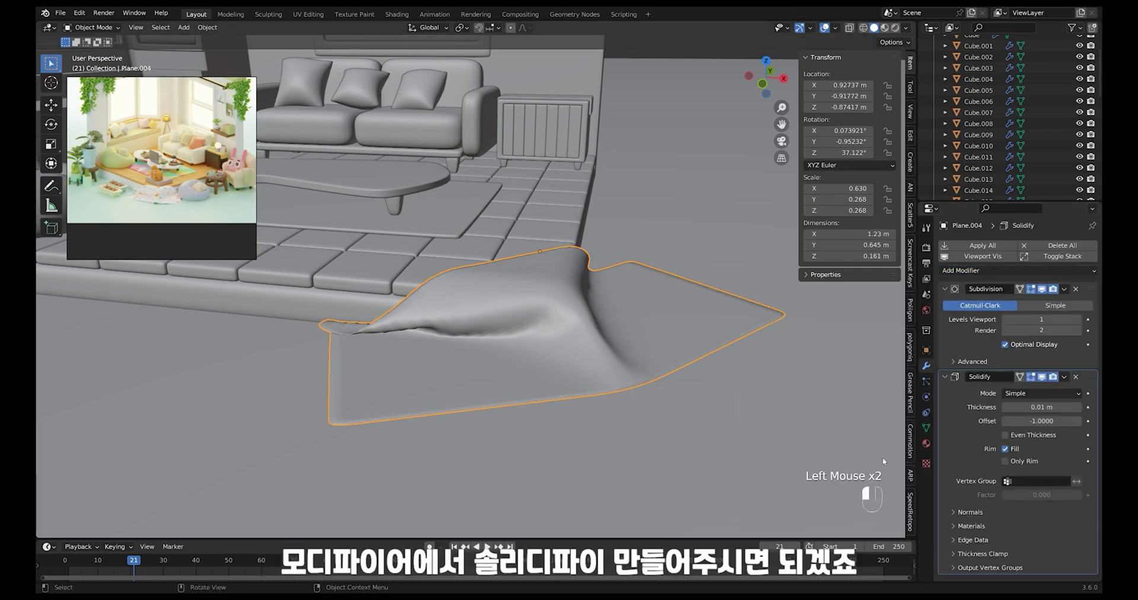
middle_click_drag(853, 414, 823, 430)
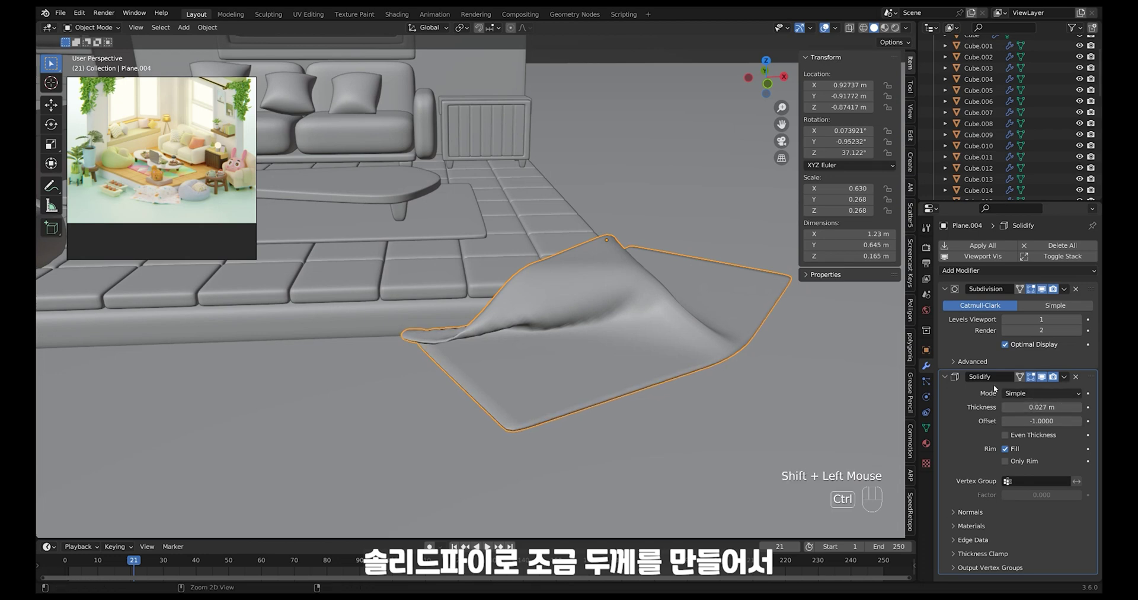
middle_click_drag(726, 379, 670, 406, "ctrl")
left_click_drag(1091, 380, 1091, 255)
- Duplicate the beanbag and move the copy about 1.463 m along X, to the floor corner near the draped cloth
middle_click_drag(738, 289, 593, 403, "ctrl")
left_click(418, 324)
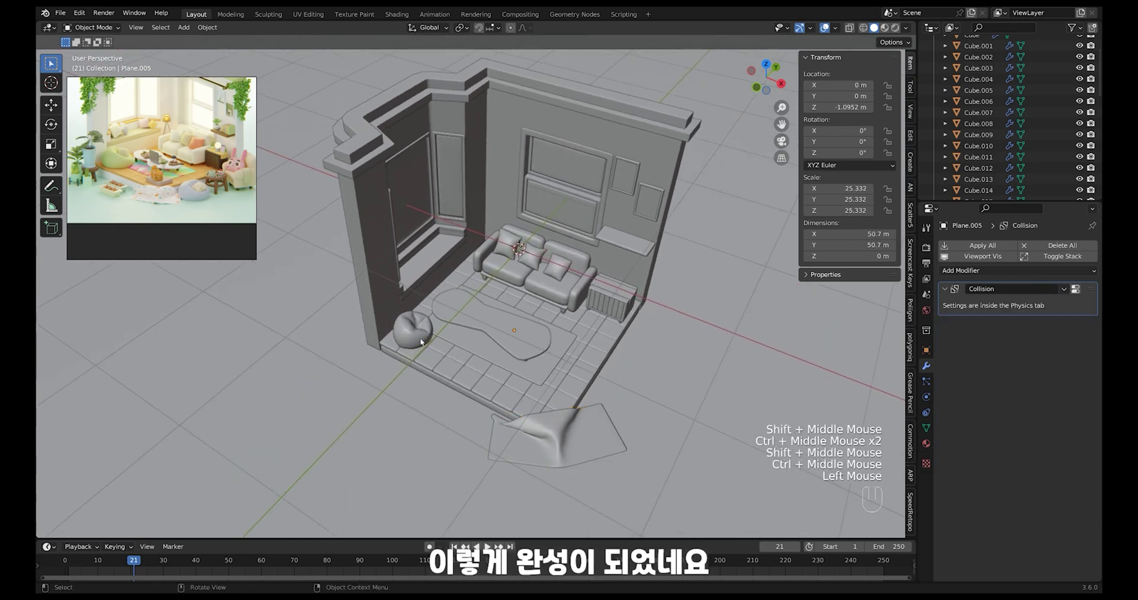
left_click(418, 325)
key("shift+d")
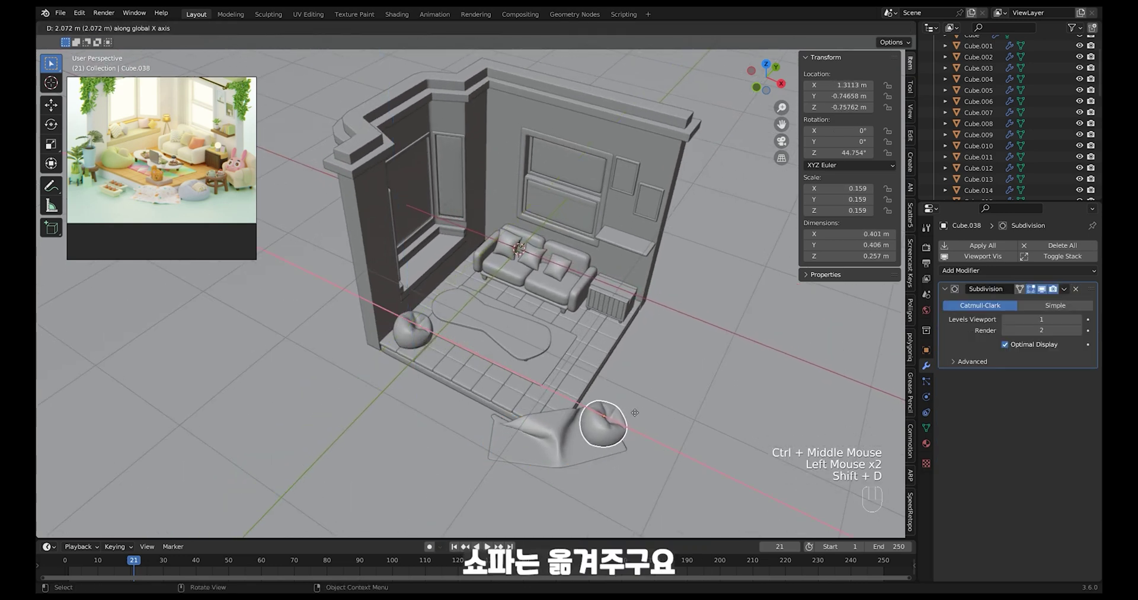
left_click(566, 395)
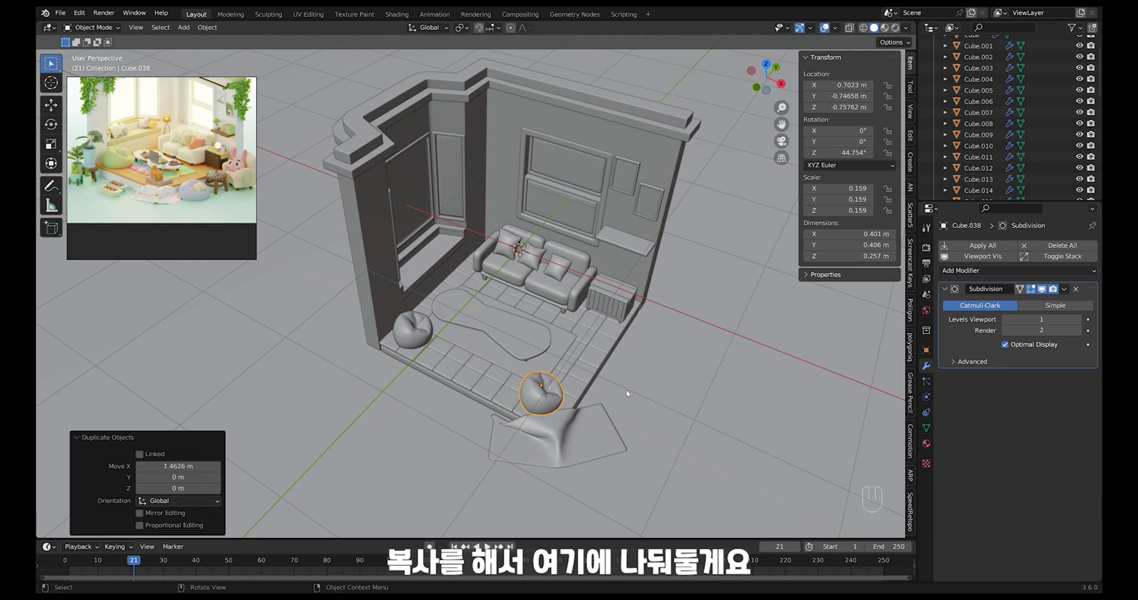
- Rotate the beanbag copy to about -120.74° around Z and move it to about X 0.751 m, Y -0.633 m
key("r")
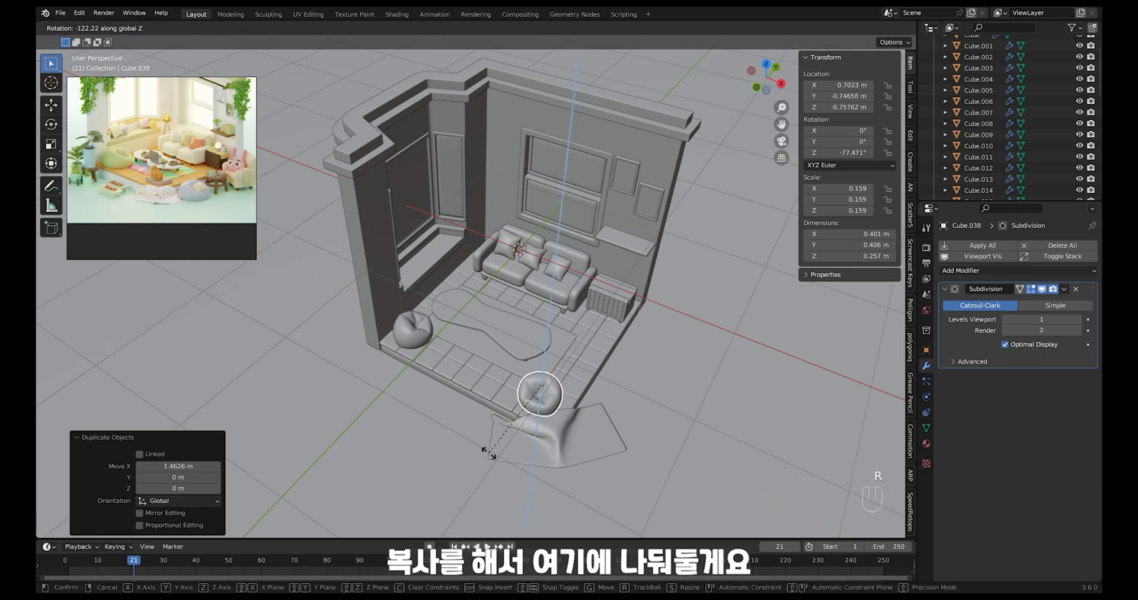
left_click(435, 405)
key("g")
left_click(578, 391)
- Lower the beanbag copy along Z to about -0.745 m so it rests on the floor
middle_click_drag(580, 394, 632, 384, "alt")
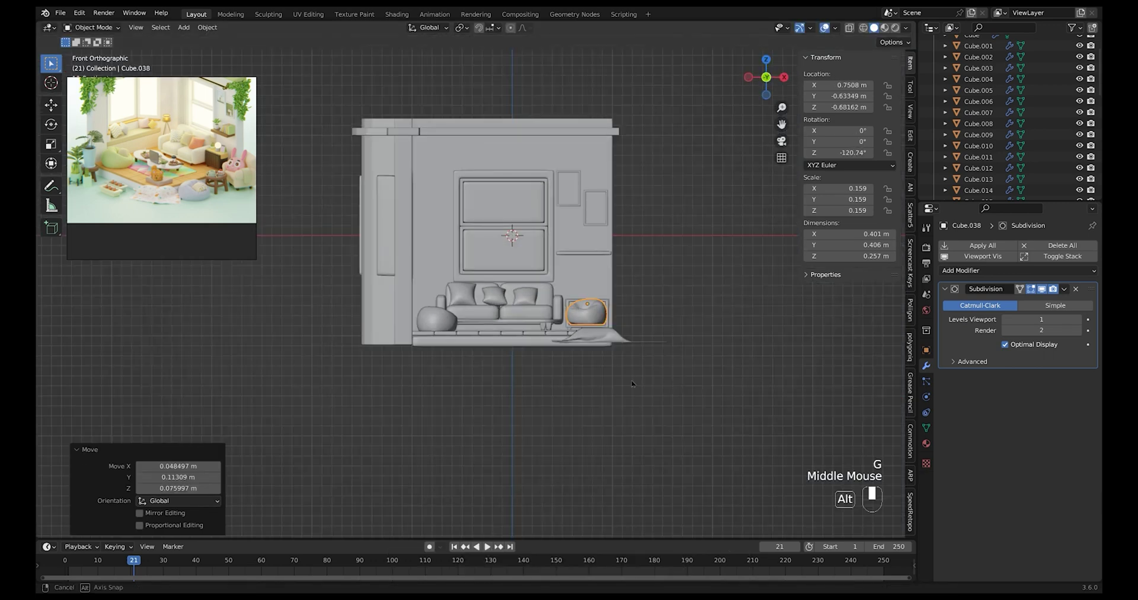
key("g")
key("z")
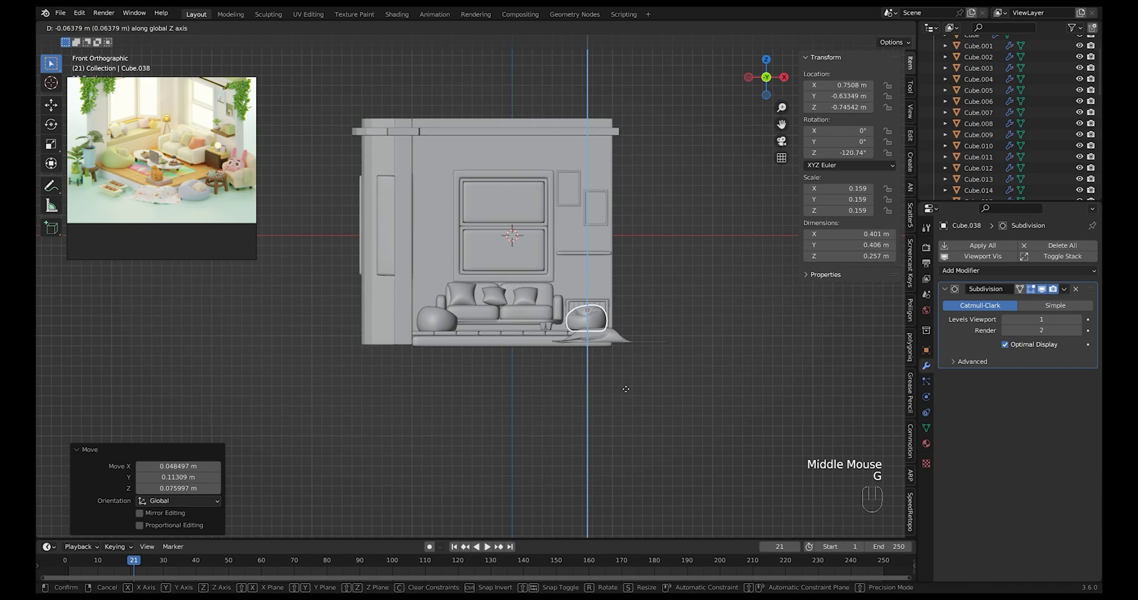
left_click(625, 389)
- Duplicate a sofa cushion, offset the copy about -1.404 m along Y, and move it over the beanbag near the draped cloth
middle_click_drag(622, 350, 614, 333)
middle_click_drag(613, 333, 606, 320, "ctrl")
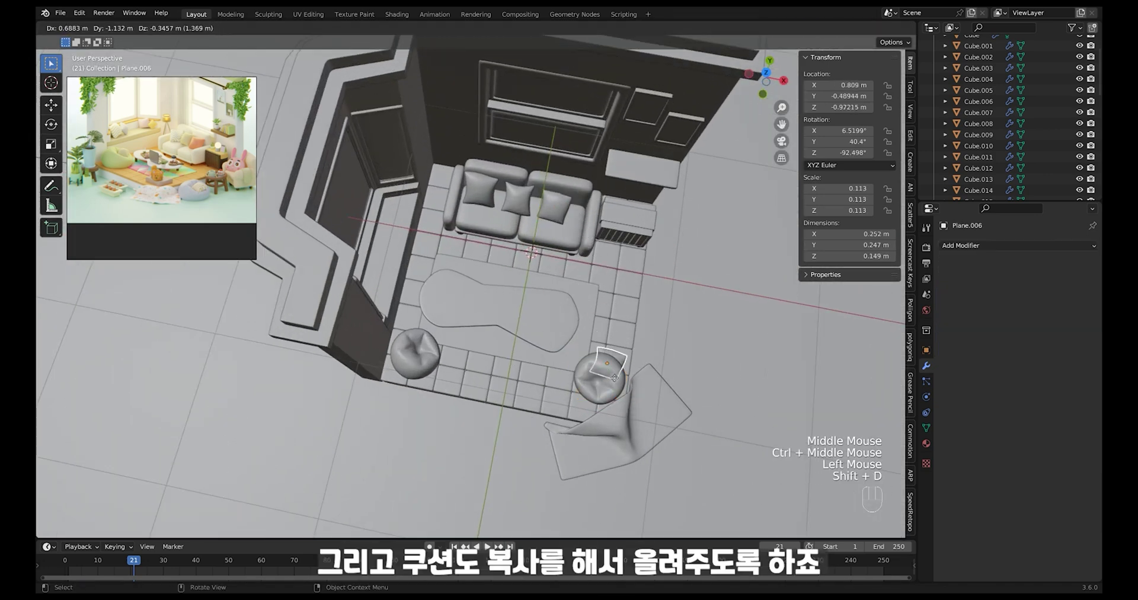
left_click(578, 396)
key("g")
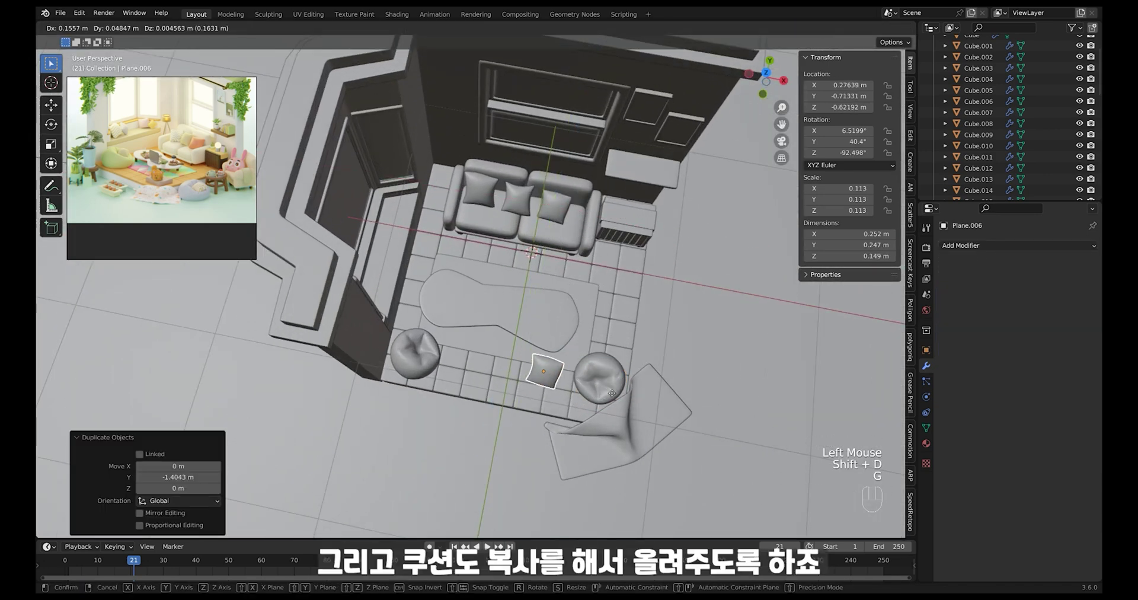
left_click(659, 402)
- Lower the cushion copy onto that beanbag to about X 0.707 m, Z -0.724 m and scale it by 0.740
middle_click_drag(660, 400, 659, 365)
middle_click_drag(658, 365, 657, 361, "shift")
middle_click_drag(656, 361, 658, 354)
middle_click_drag(657, 354, 626, 359, "shift")
middle_click_drag(628, 360, 662, 322, "ctrl")
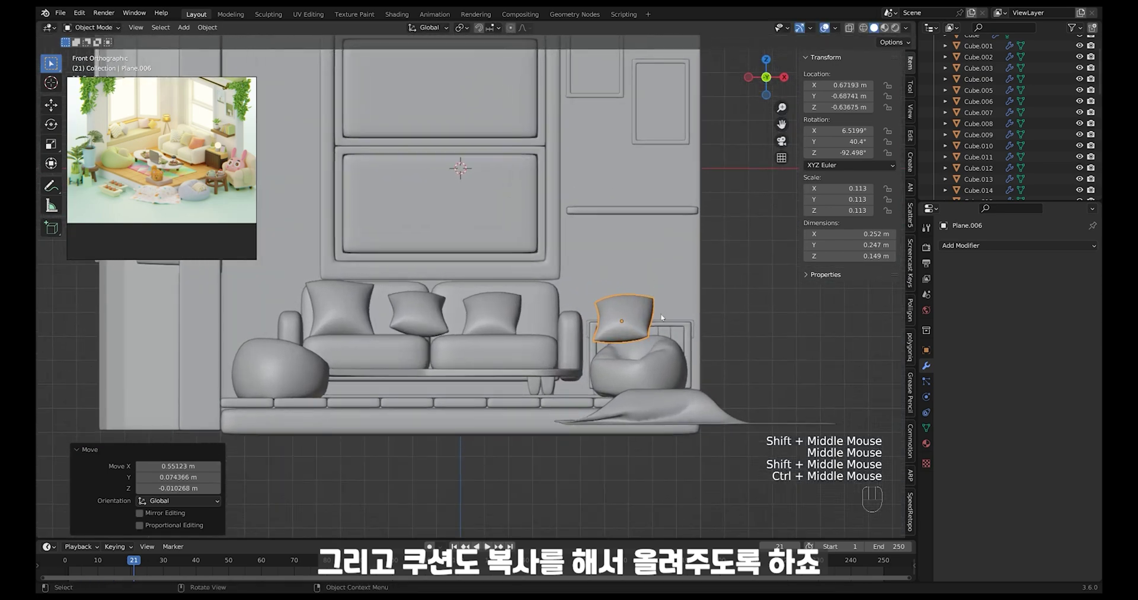
key("g")
left_click(670, 343)
key("s")
left_click(697, 350)
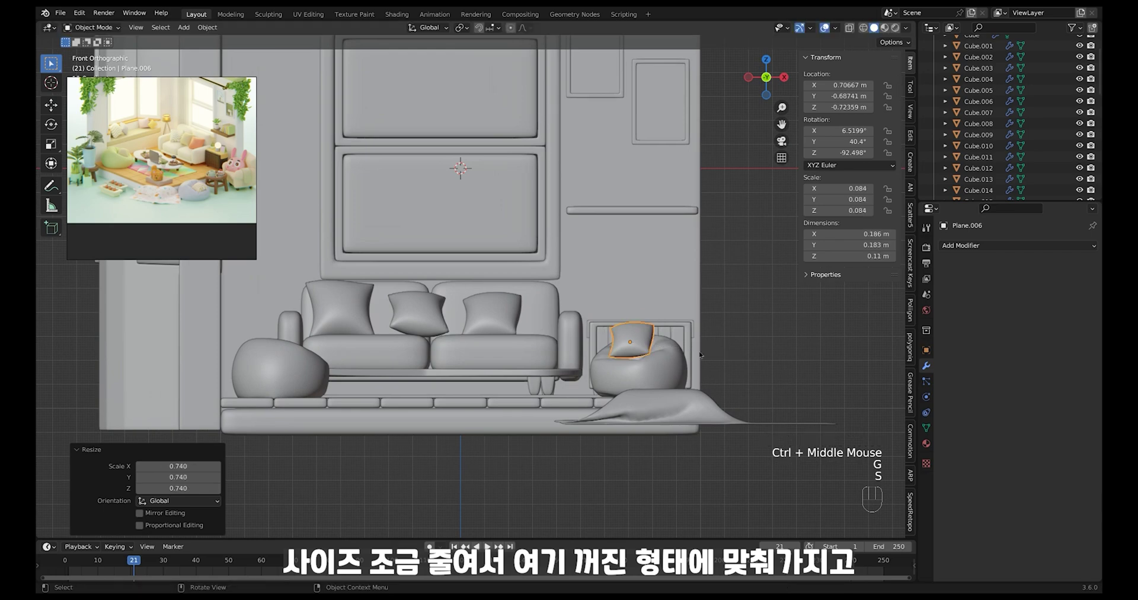
- Tilt the cushion 24.8° in front view, scale it by 0.854 and seat it in the beanbag's dip
key("r")
left_click(706, 387)
key("g")
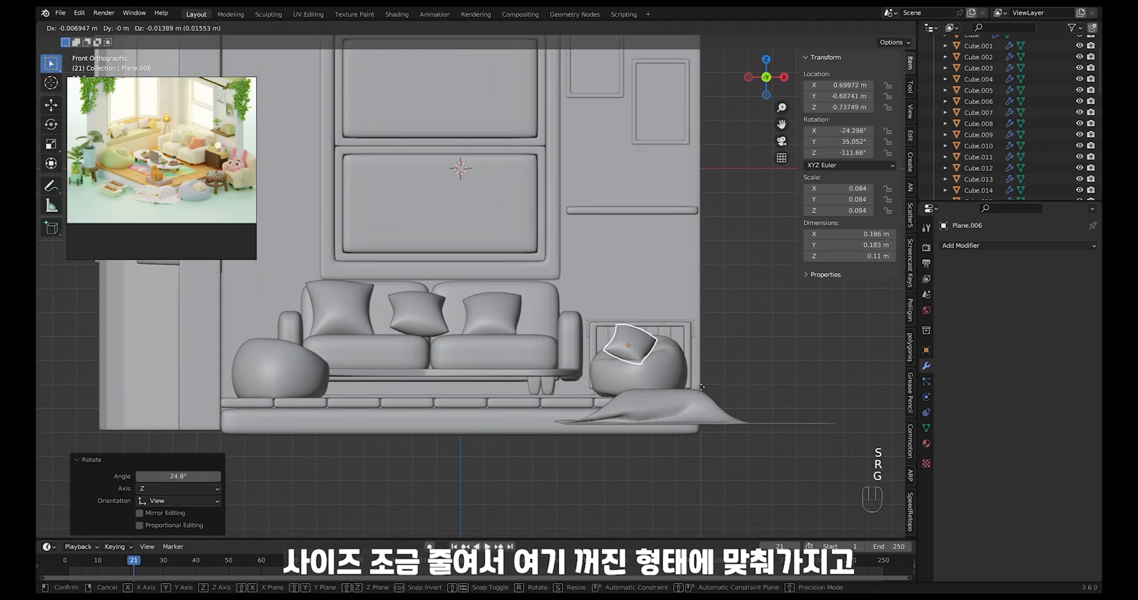
left_click(701, 386)
middle_click_drag(701, 386, 682, 365)
key("s")
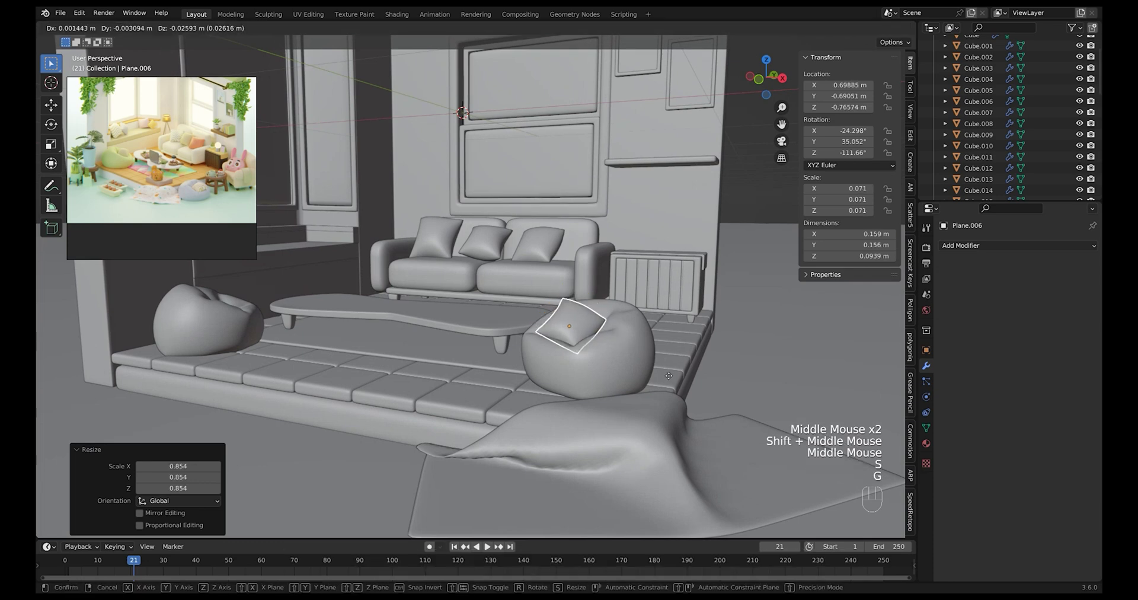
left_click(680, 359)
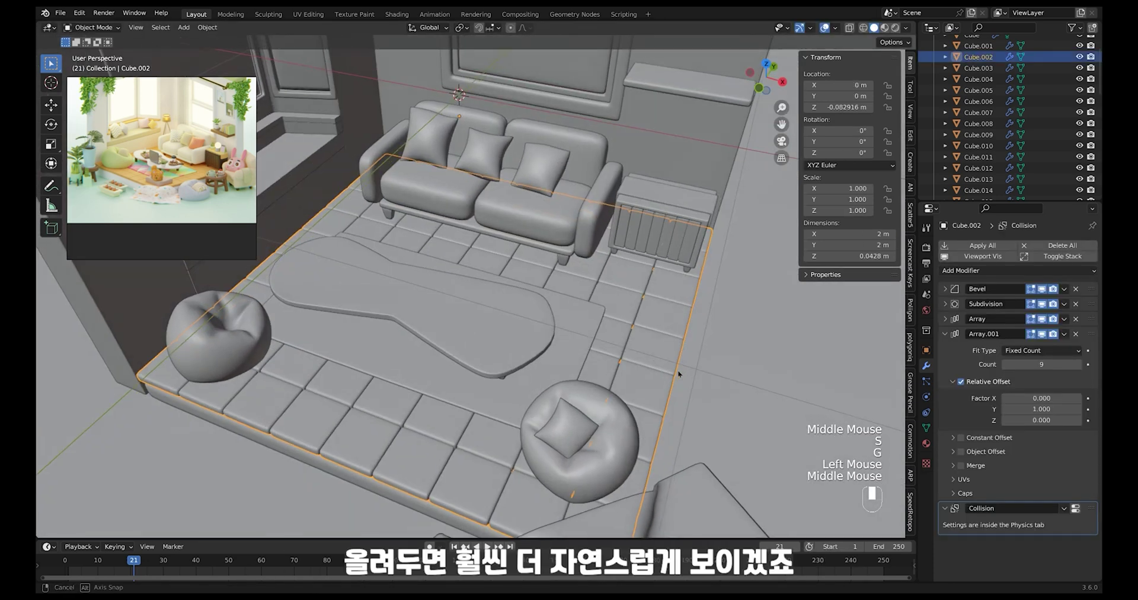
- Duplicate another sofa cushion and move the copy toward the beanbag beside the window-seat wall
middle_click_drag(681, 363, 669, 370)
middle_click_drag(669, 370, 659, 388, "ctrl")
middle_click_drag(658, 388, 644, 394)
left_click(609, 366)
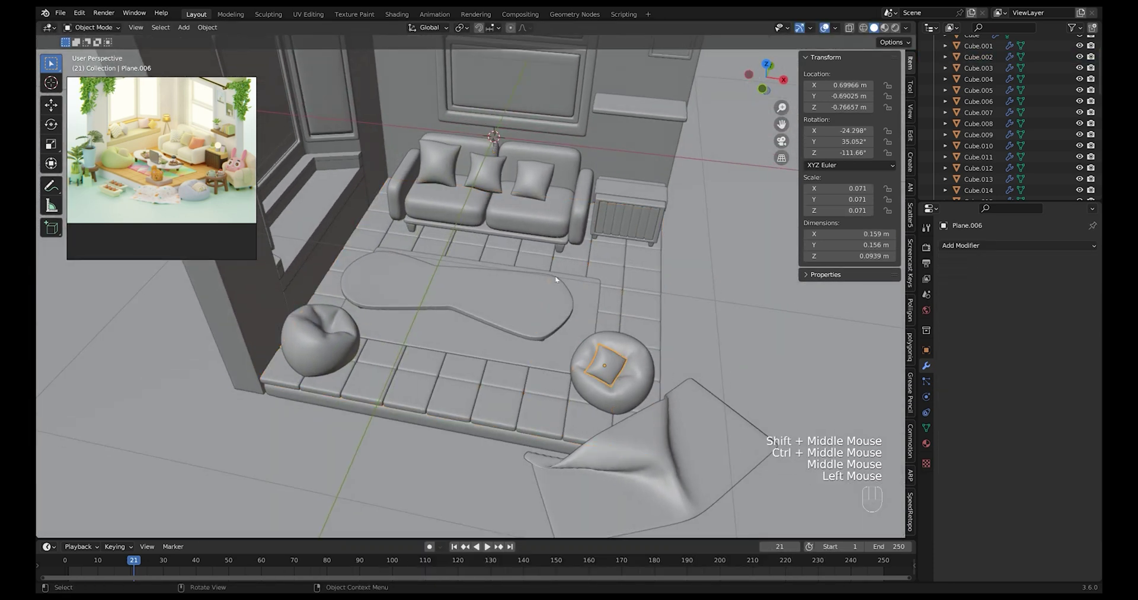
key("shift+d")
left_click(496, 386)
middle_click_drag(496, 386, 565, 358)
key("g")
left_click(497, 259)
- Position the new cushion copy over the window-side beanbag at about X -0.688 m, Y -0.635 m, Z -0.784 m
middle_click_drag(497, 259, 554, 320)
middle_click_drag(554, 320, 607, 377, "ctrl")
key("g")
left_click(576, 357)
key("g")
left_click(622, 367)
- Rotate this cushion to about -23.7°, 12.2°, -151° and shift it to about X -0.713 m, Y -0.632 m
key("r")
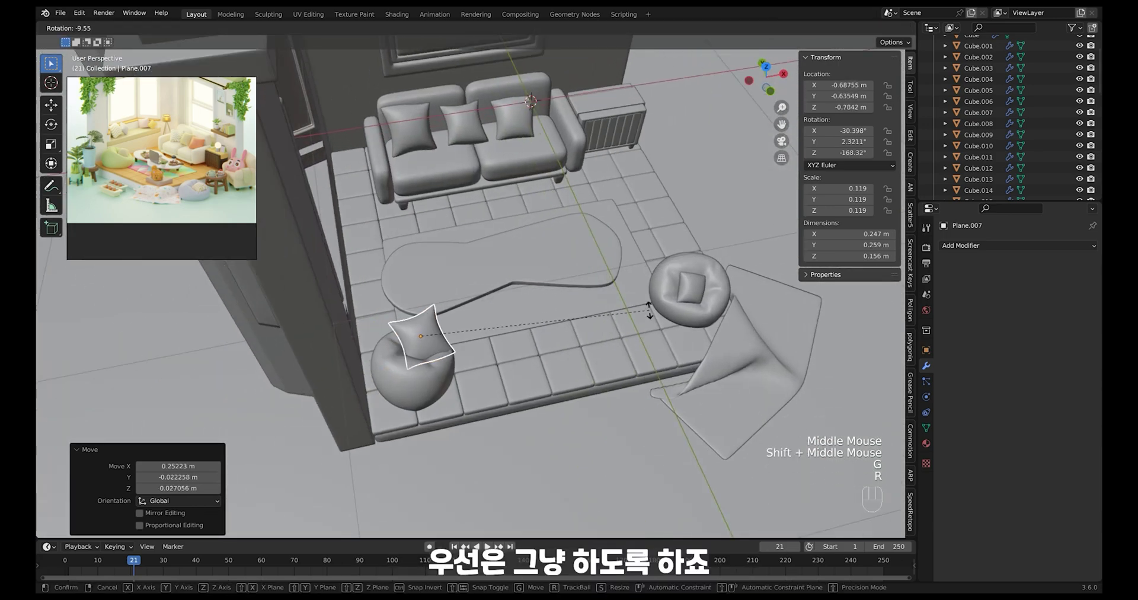
left_click(617, 255)
key("g")
left_click(632, 272)
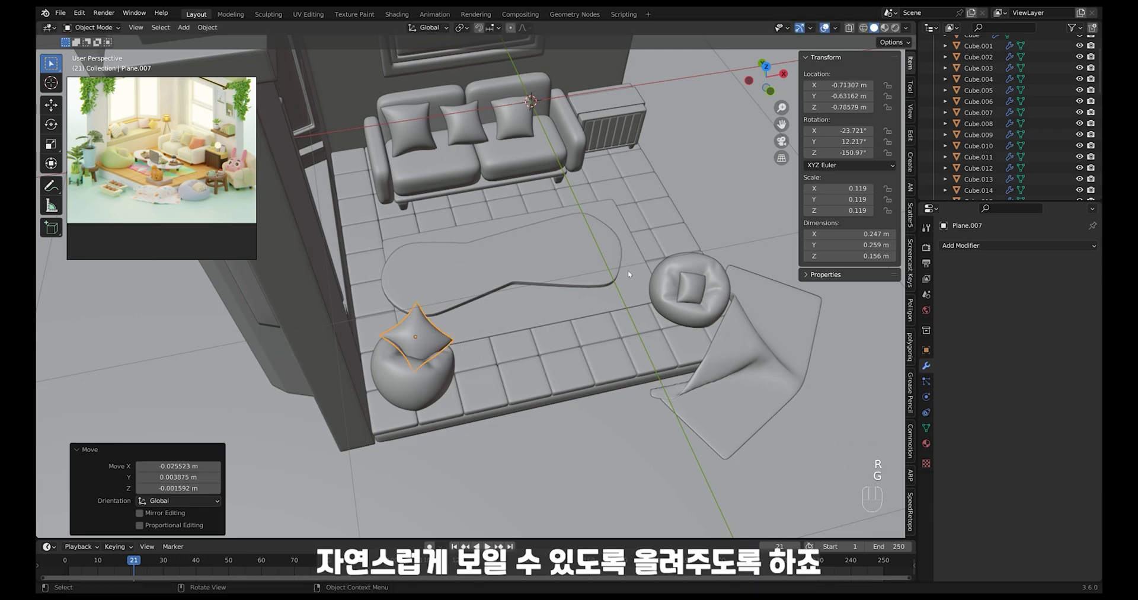
- Scale the cushion down to 0.084 and lower it into the beanbag to about Z -0.804 m
key("s")
left_click(604, 347)
key("g")
left_click(606, 356)
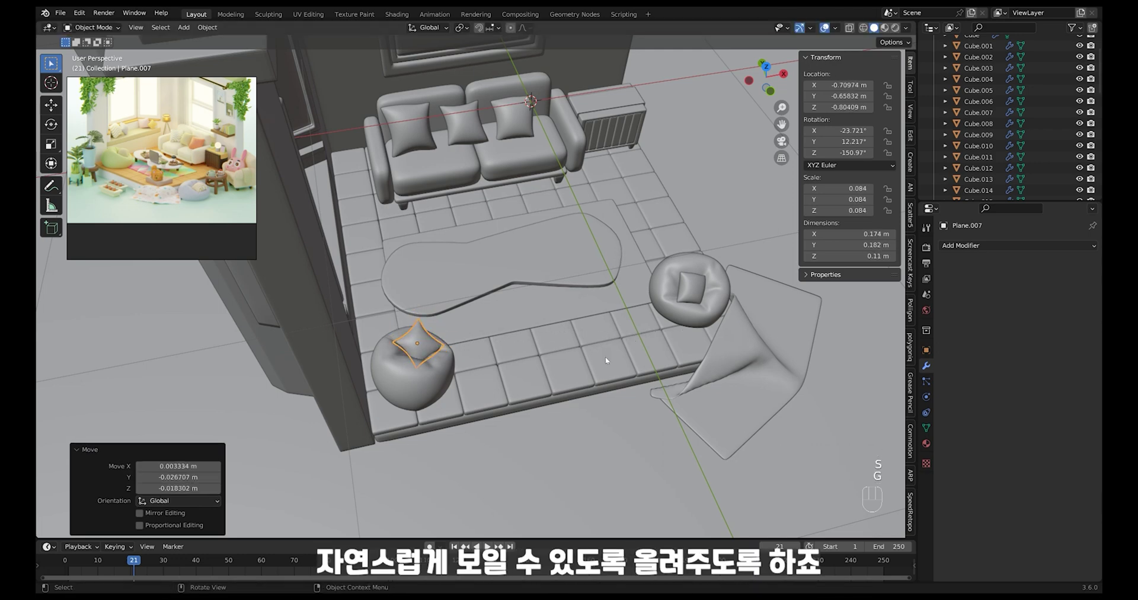
left_click(642, 406)
- Duplicate two sofa cushions together and move the copies about -0.421, -0.573, 0.477 m toward the window seat
middle_click_drag(655, 374, 580, 383, "ctrl")
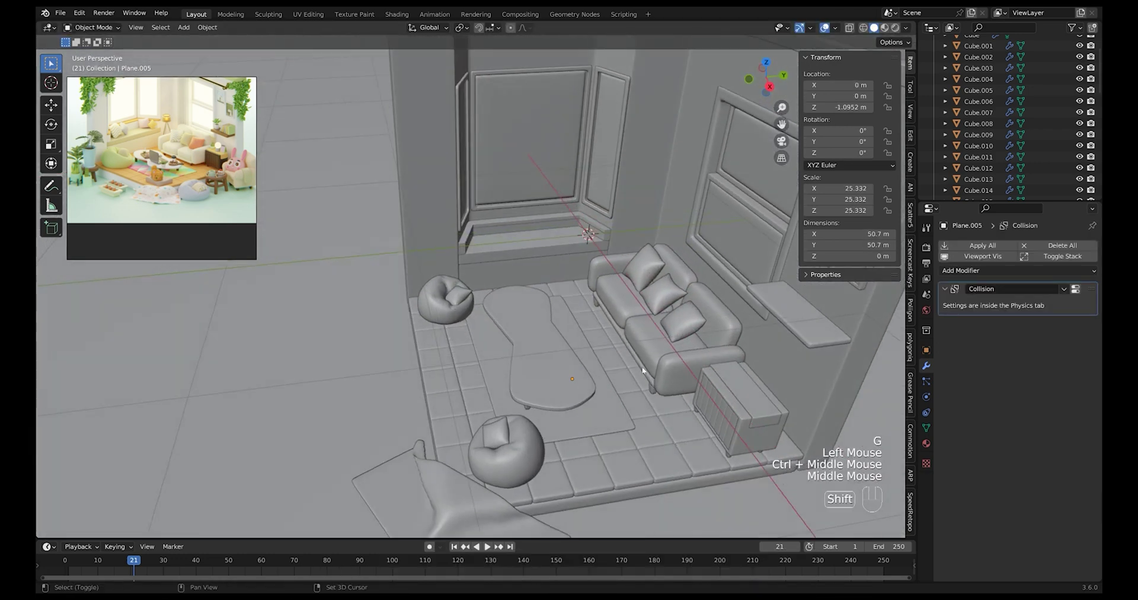
middle_click_drag(599, 314, 593, 358, "shift")
middle_click_drag(605, 350, 577, 307, "ctrl")
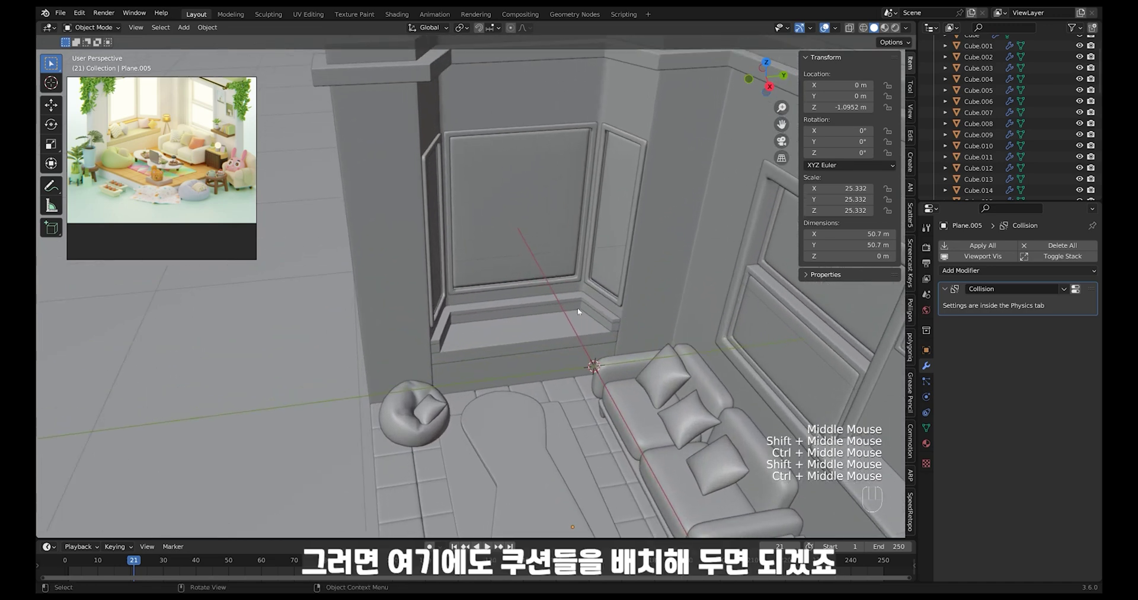
left_click(681, 373)
key("shift+d")
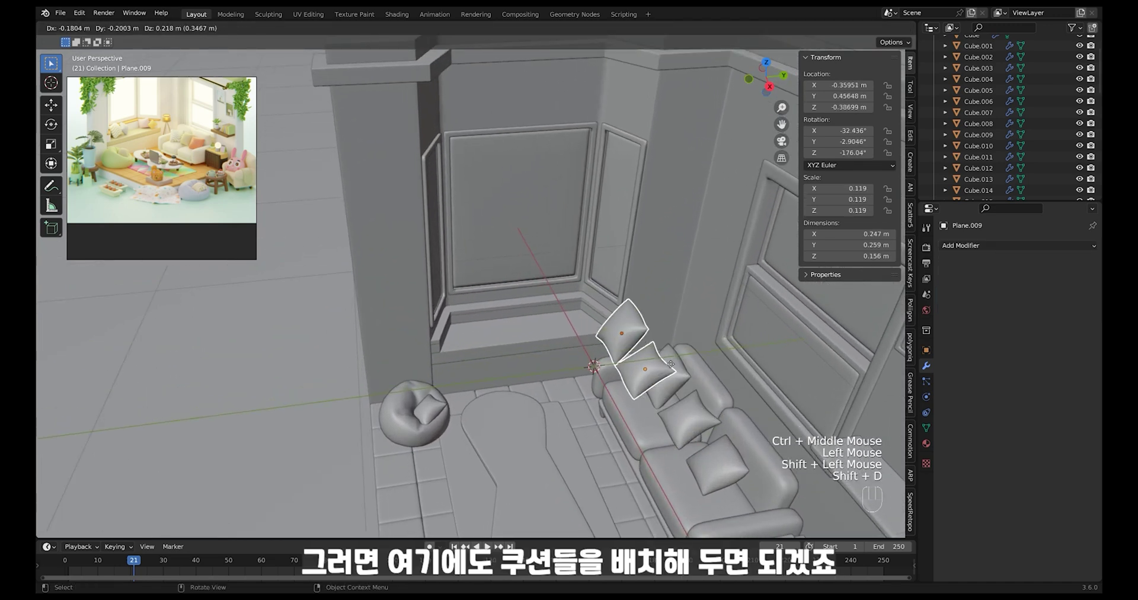
left_click(594, 297)
- Rotate the two cushion copies around Z to face the room and shift the smaller one closer to the larger
key("r")
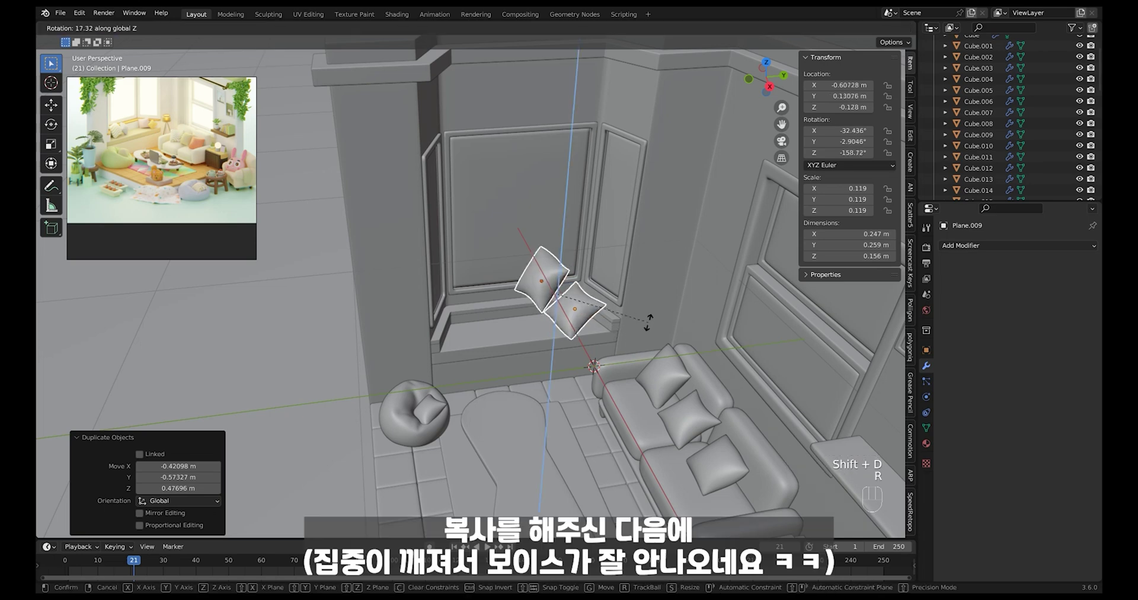
left_click(578, 299)
left_click(583, 298)
key("g")
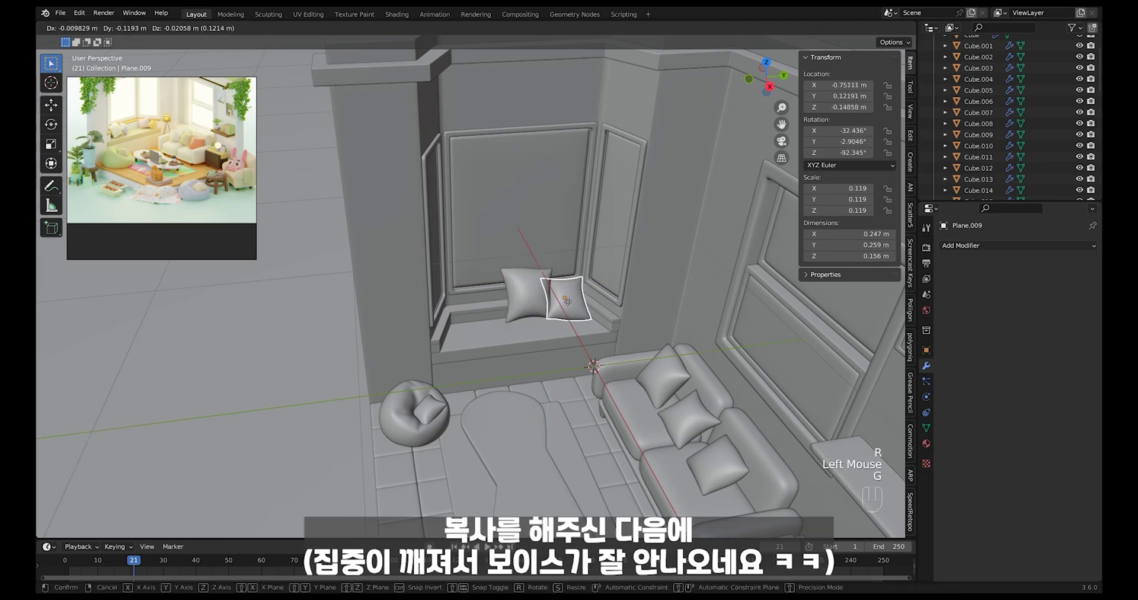
left_click(565, 301)
- Tilt both cushion copies back in front view and set them on the near end of the window seat
left_click(529, 300, "shift")
middle_click_drag(532, 300, 669, 296)
key("r")
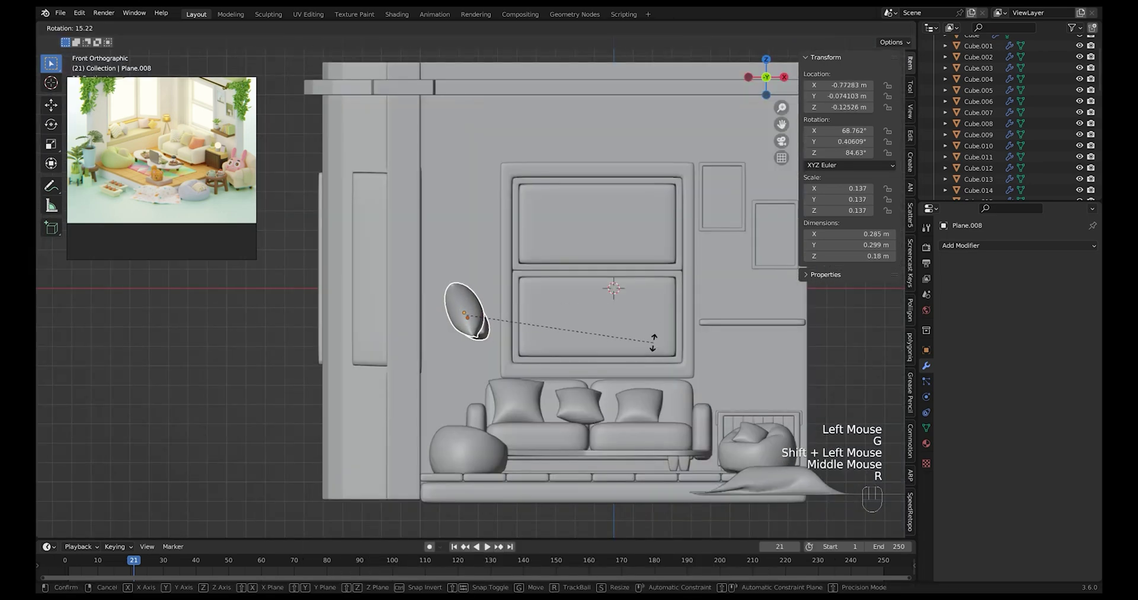
key("g")
left_click(571, 408)
middle_click_drag(571, 409, 620, 361)
key("g")
left_click(606, 387)
- Duplicate the window-seat cushion pair, rotate the copies -72.7° around Z and move them to the seat's far end
key("shift+d")
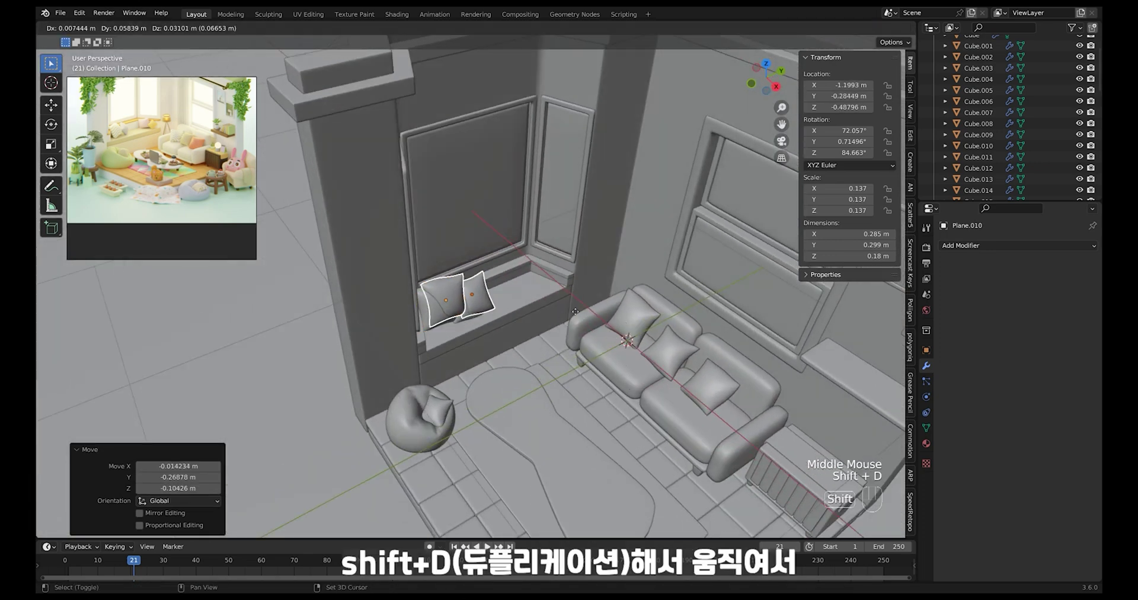
right_click(637, 295)
key("r")
key("z")
left_click(496, 416)
key("g")
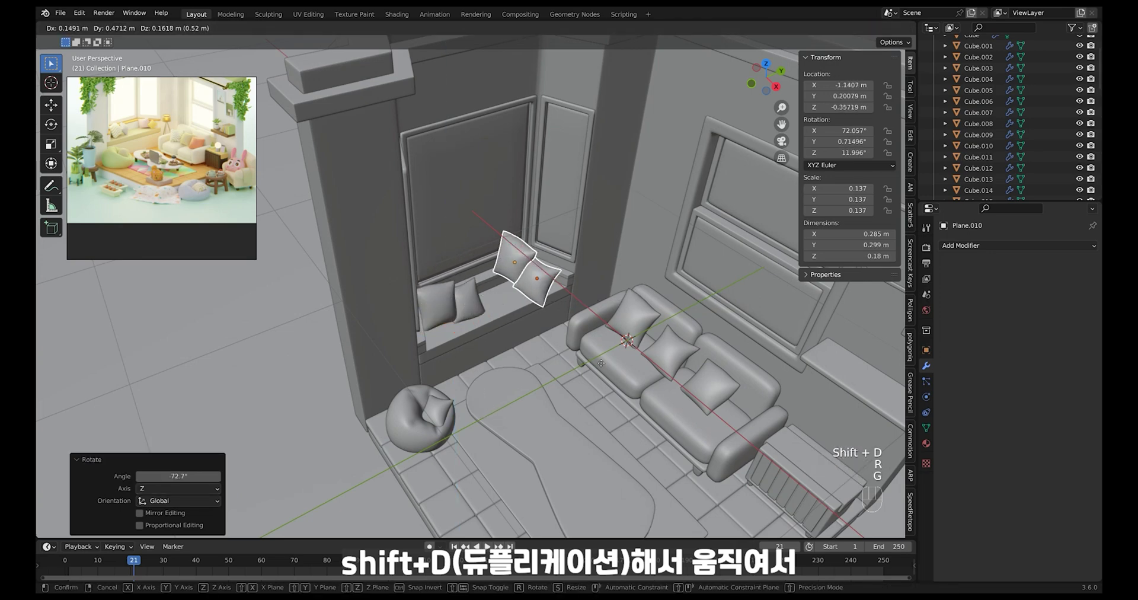
left_click(585, 393)
- Settle the copied pair in the window seat's far corner and scale the cushions down to 0.101 and 0.088
key("g")
middle_click_drag(585, 398, 511, 390)
left_click(595, 398)
key("g")
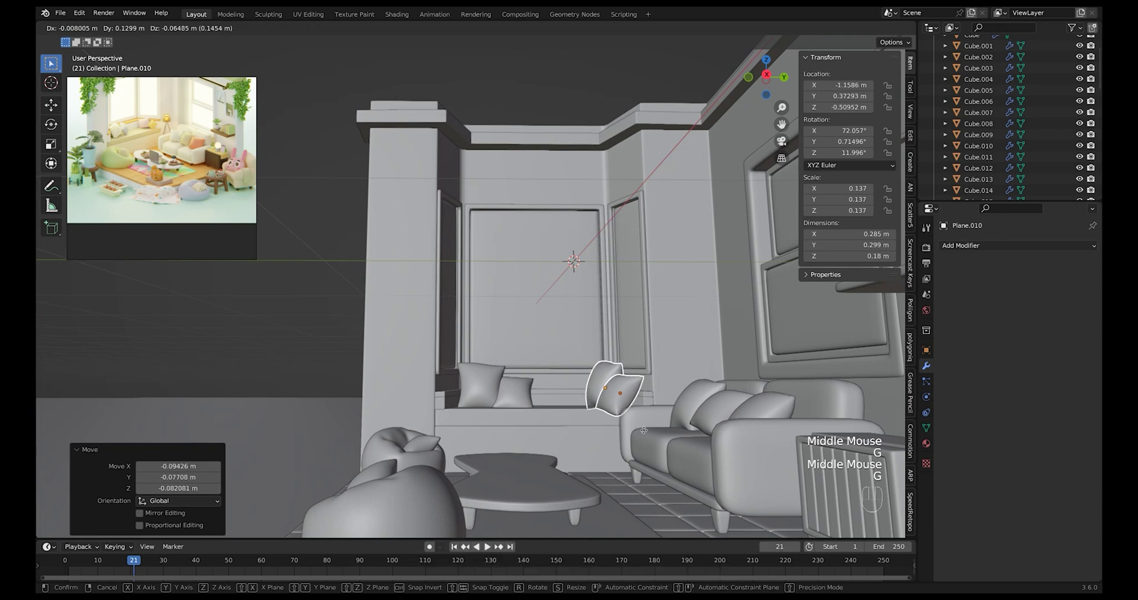
left_click(646, 429)
middle_click_drag(646, 429, 646, 433)
key("s")
left_click(657, 402)
- Shift the smaller corner cushion slightly and rotate the larger one 61.9° around Z
left_click(641, 388)
key("g")
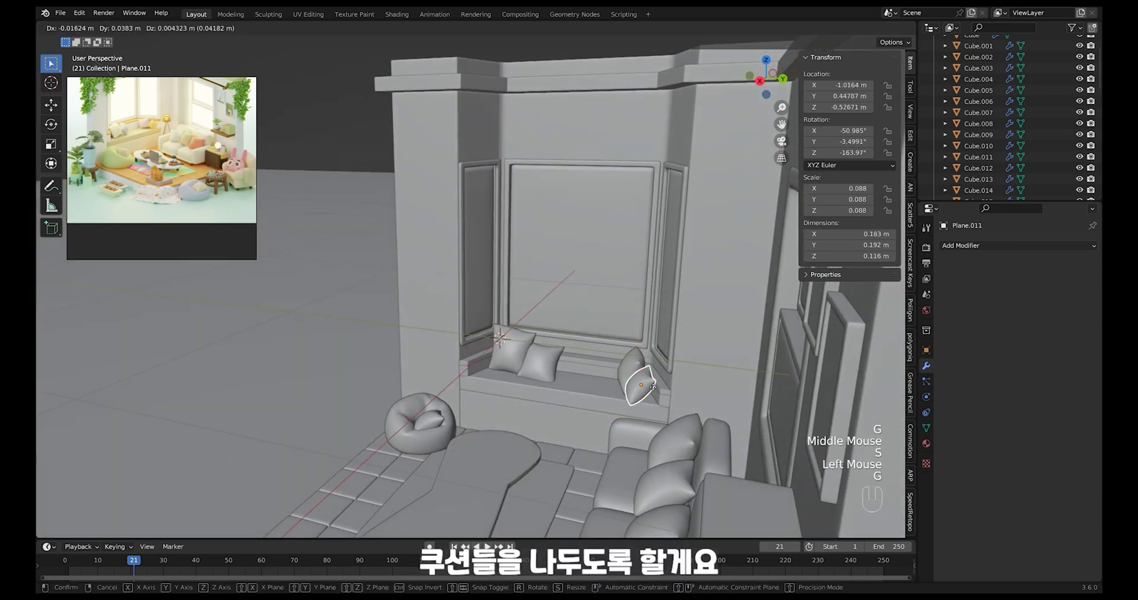
left_click(653, 386)
key("r")
left_click(671, 328)
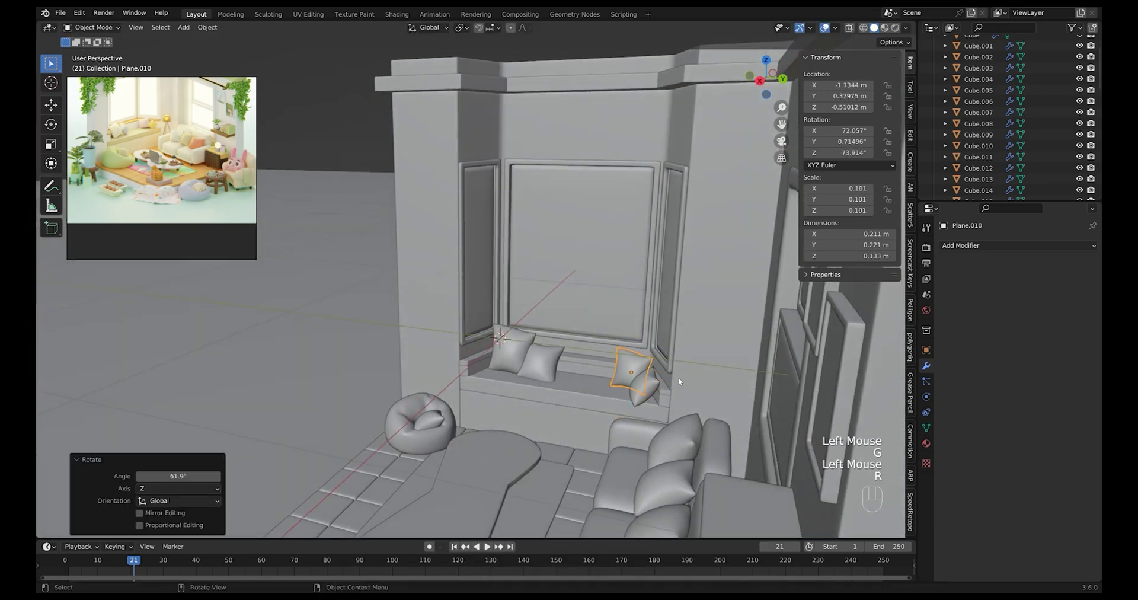
left_click(679, 381)
- Select both far-corner cushions and lower them onto the window seat, the larger to about Z -0.525 m
middle_click_drag(678, 381, 695, 305, "ctrl")
left_click(556, 407)
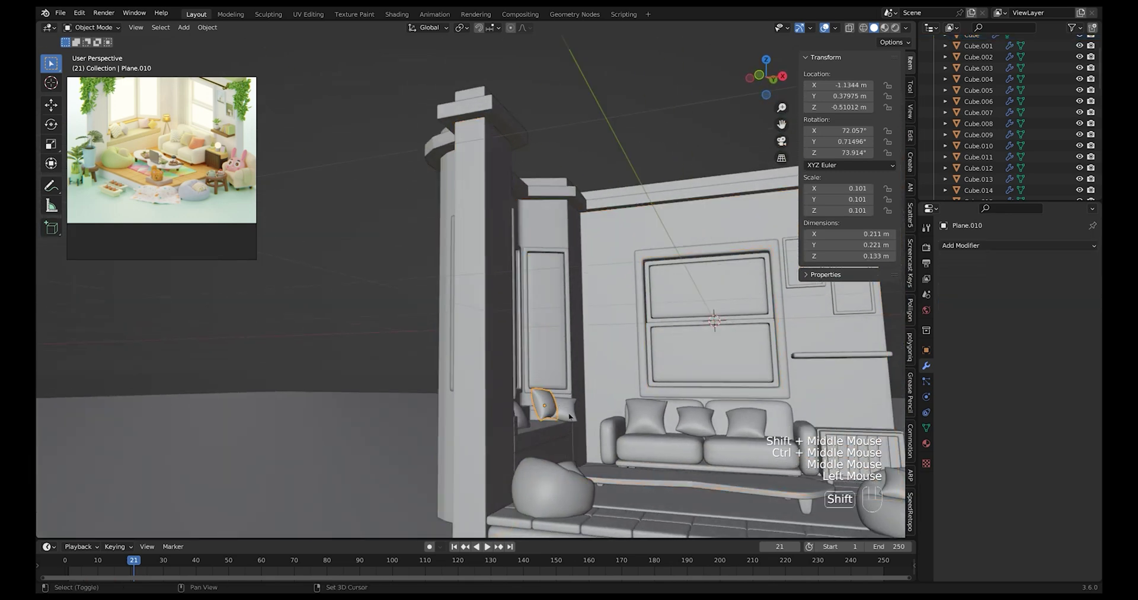
left_click(567, 410, "shift")
middle_click_drag(616, 422, 620, 412)
key("g")
left_click(620, 418)
- Adjust the two corner cushions individually, placing the smaller at about X -1.060 m, Y 0.456 m, Z -0.555 m
left_click(535, 416)
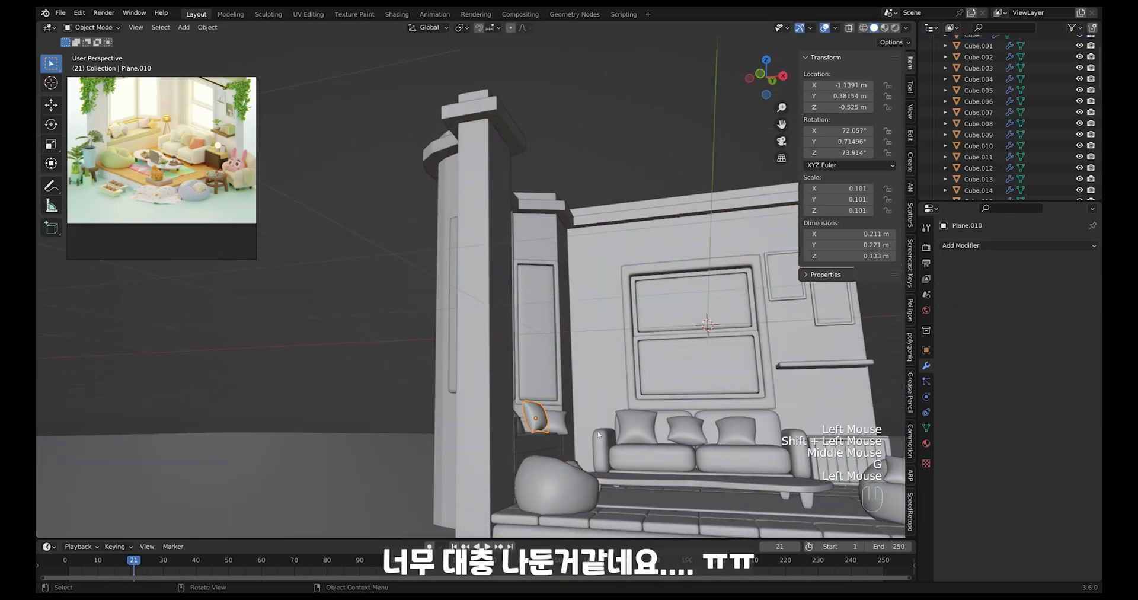
key("g")
left_click(560, 332)
middle_click_drag(562, 329, 676, 415)
left_click(553, 343)
key("g")
left_click(549, 344)
middle_click_drag(676, 415, 651, 332, "shift")
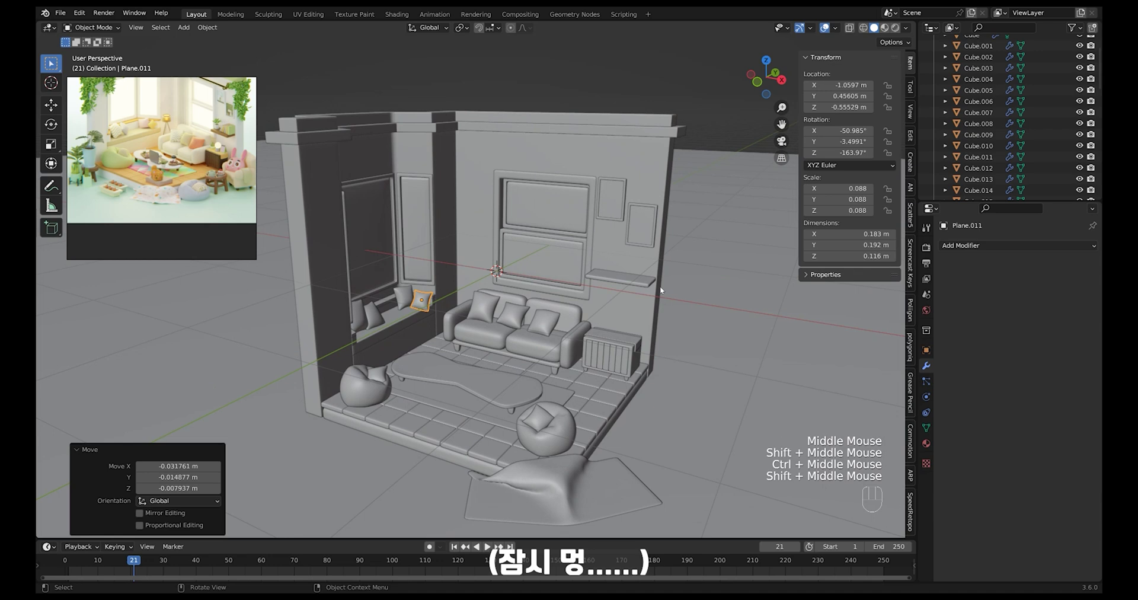
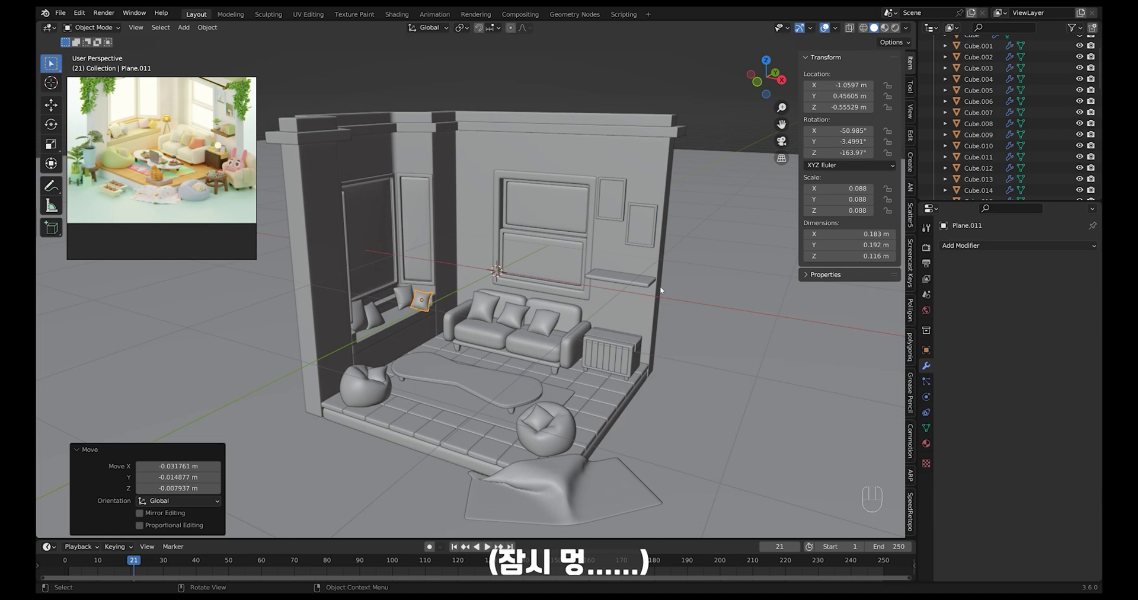
- Enlarge the reference image around the side cabinet with the cactus and round lamp to examine them
middle_click_drag(660, 286, 657, 321, "shift")
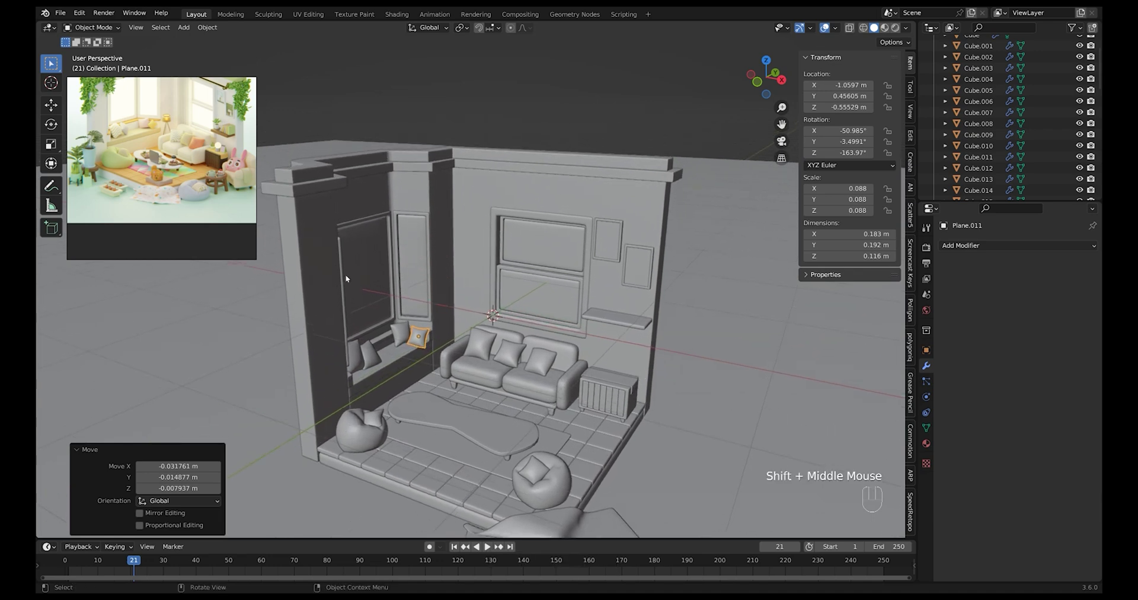
scroll(224, 153, "up", 2)
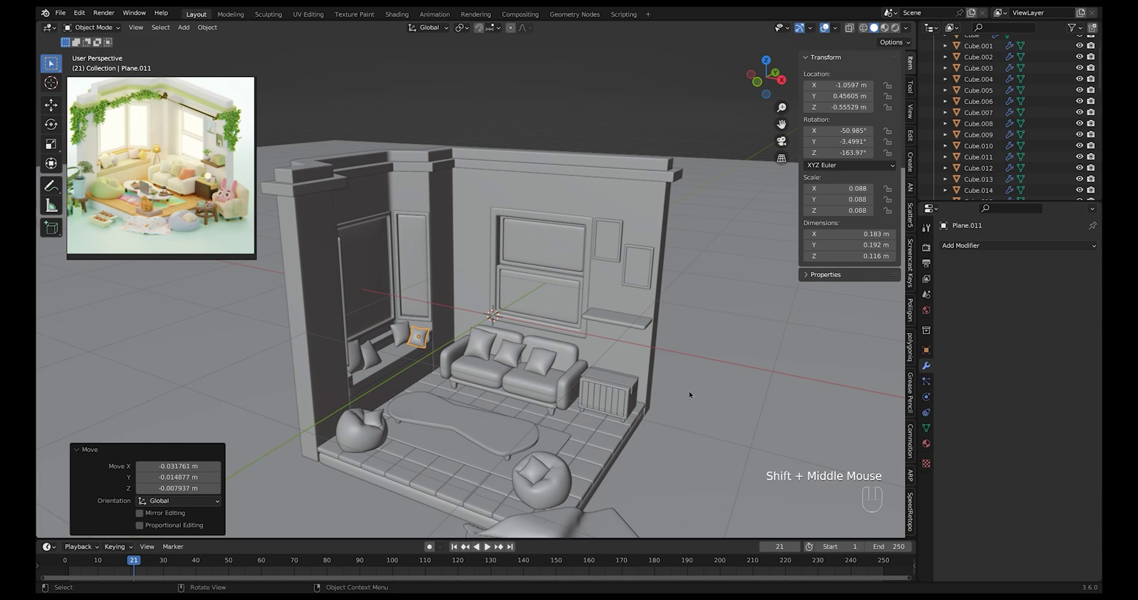
middle_click_drag(689, 394, 664, 415)
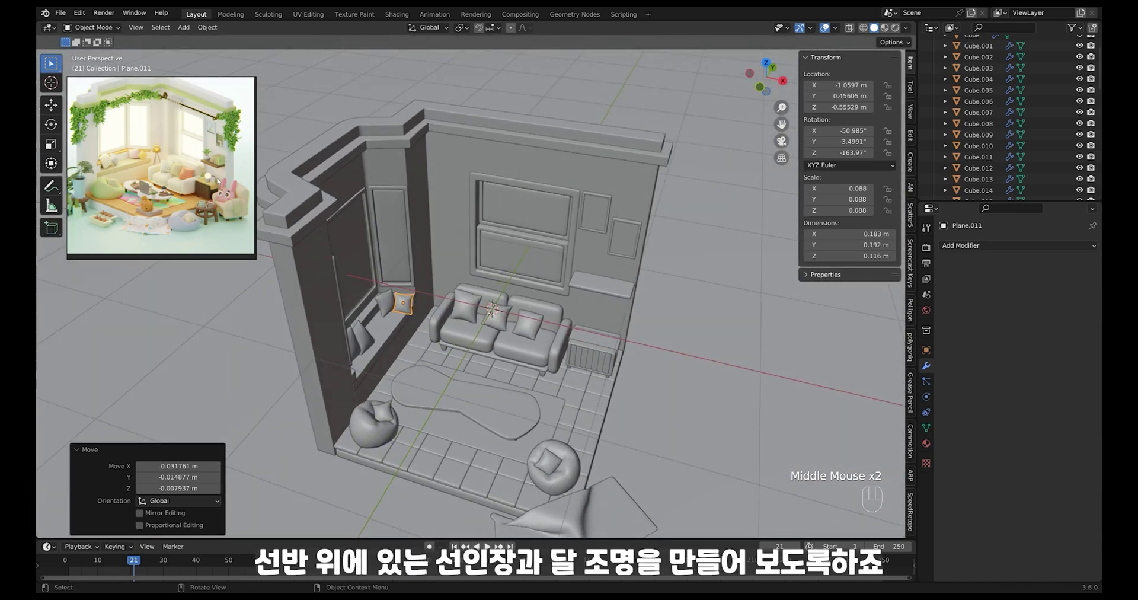
scroll(217, 181, "up", 5)
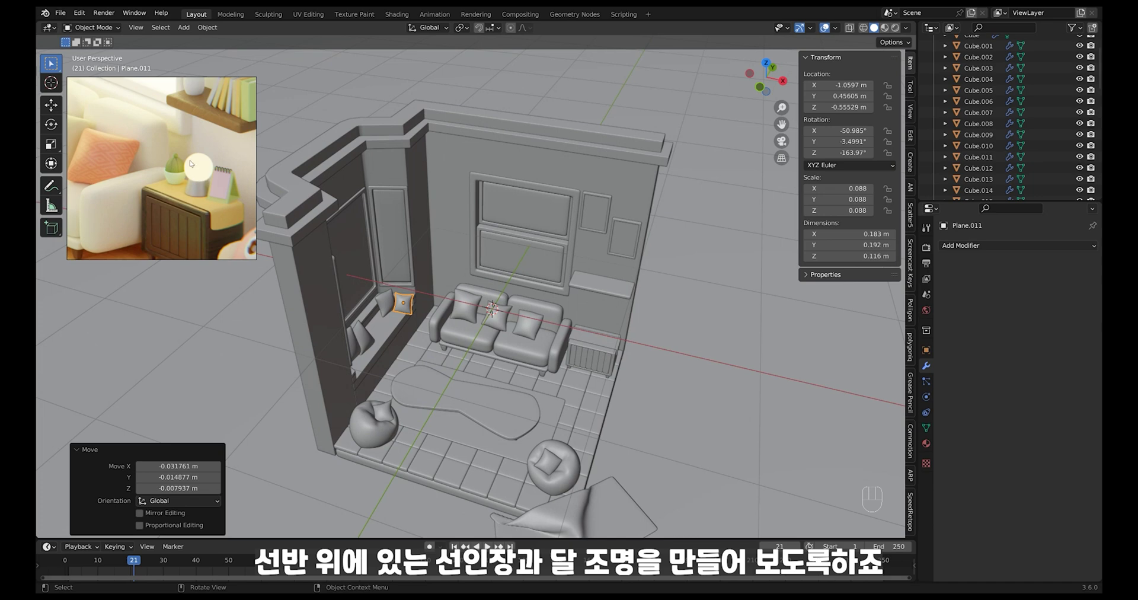
- Place the 3D cursor on top of the side cabinet beside the sofa
mouse_move(611, 359)
middle_mouse_down("ctrl")
mouse_move(664, 361)
mouse_move(622, 297)
mouse_move(652, 279)
mouse_move(711, 381)
mouse_move(622, 368)
middle_mouse_up("ctrl")
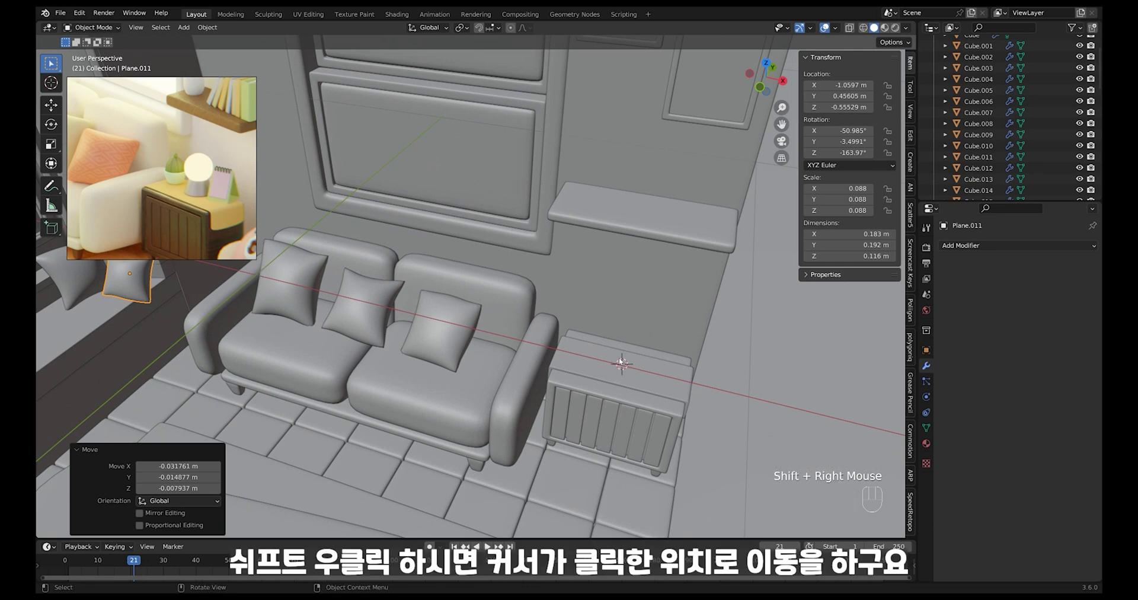
key("shift+a")
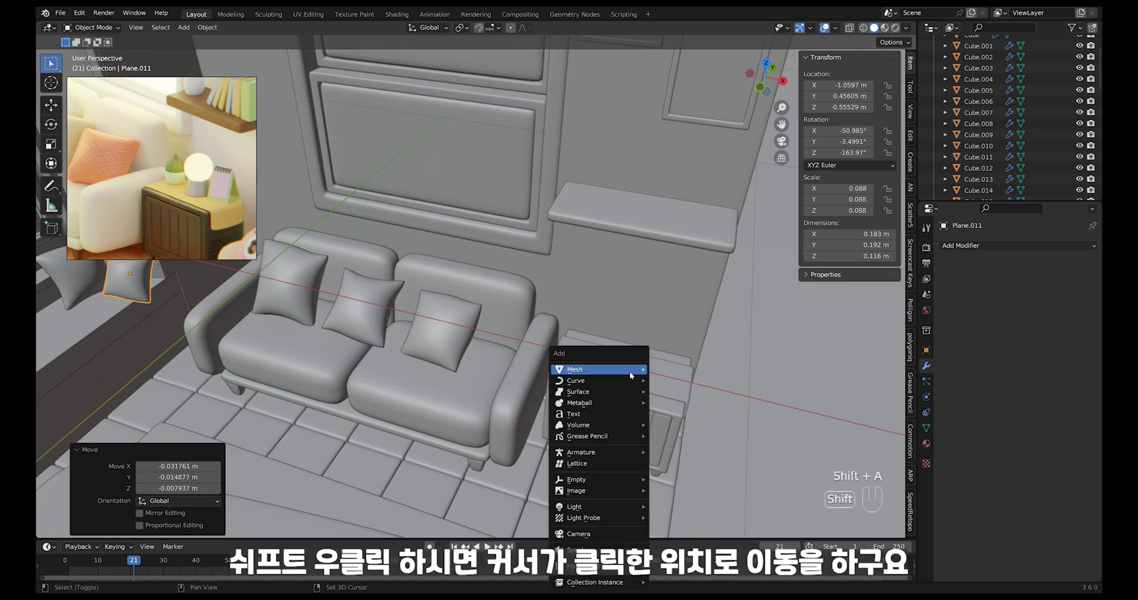
mouse_move(630, 371)
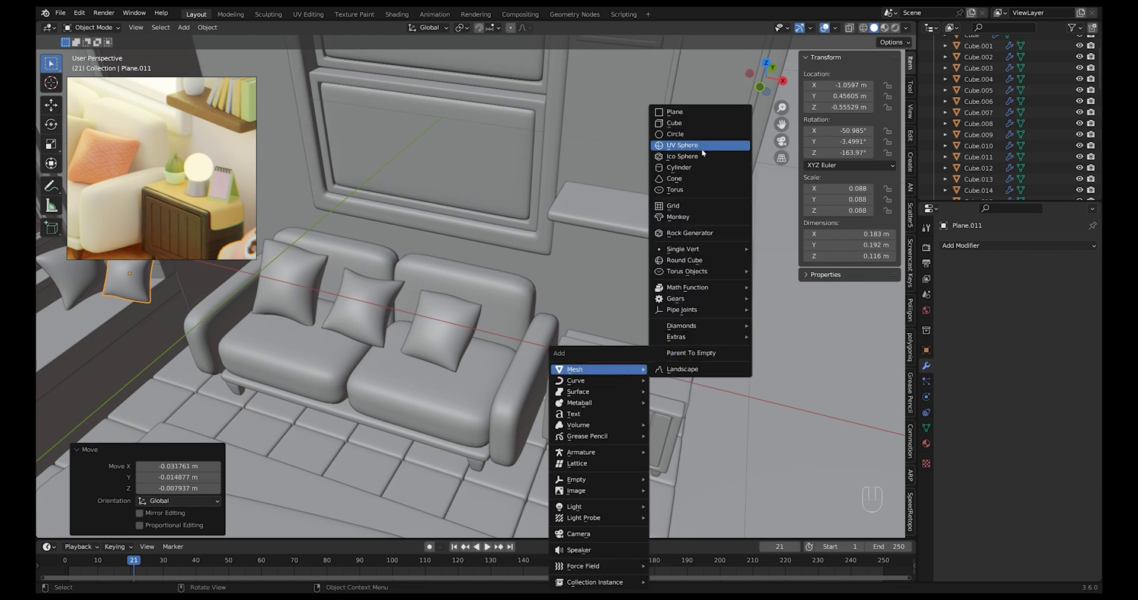
left_click(702, 169)
middle_click_drag(699, 332, 754, 419, "ctrl")
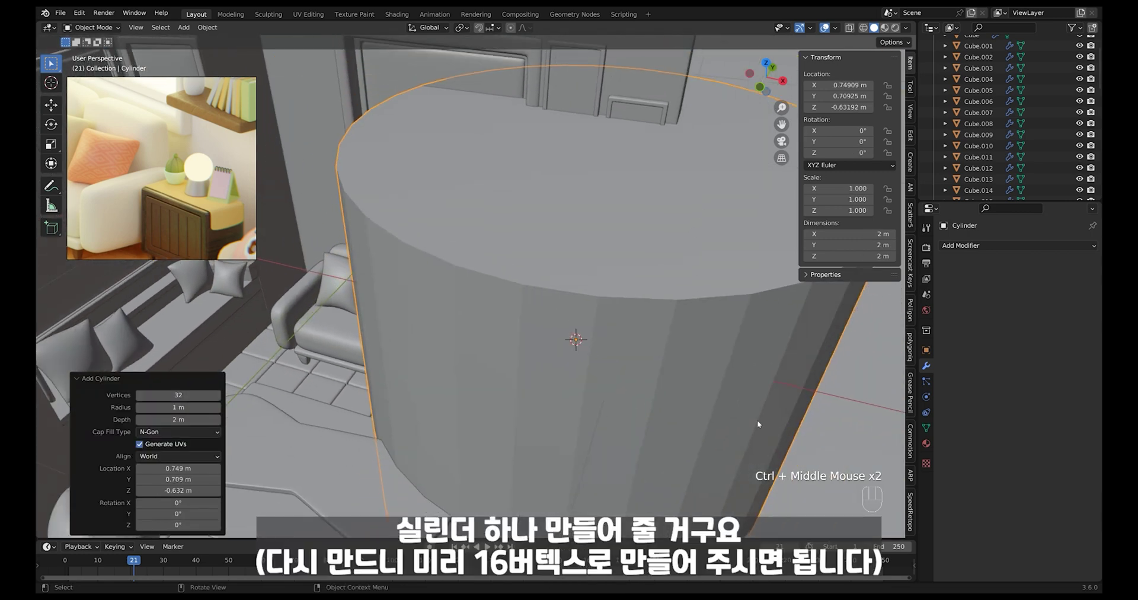
key("s")
left_click(620, 347)
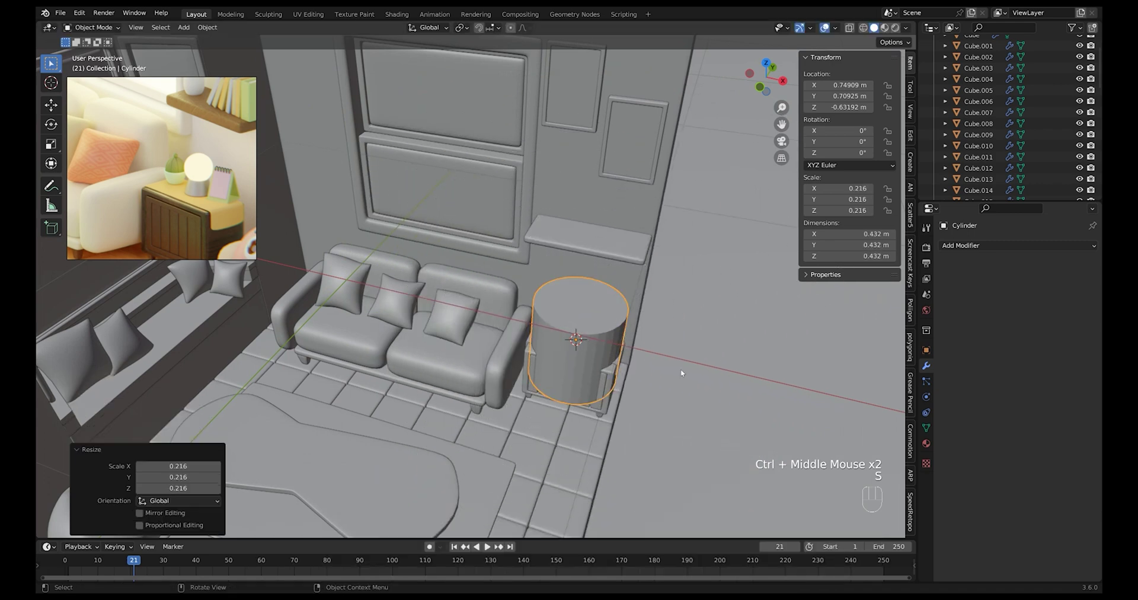
key("Delete")
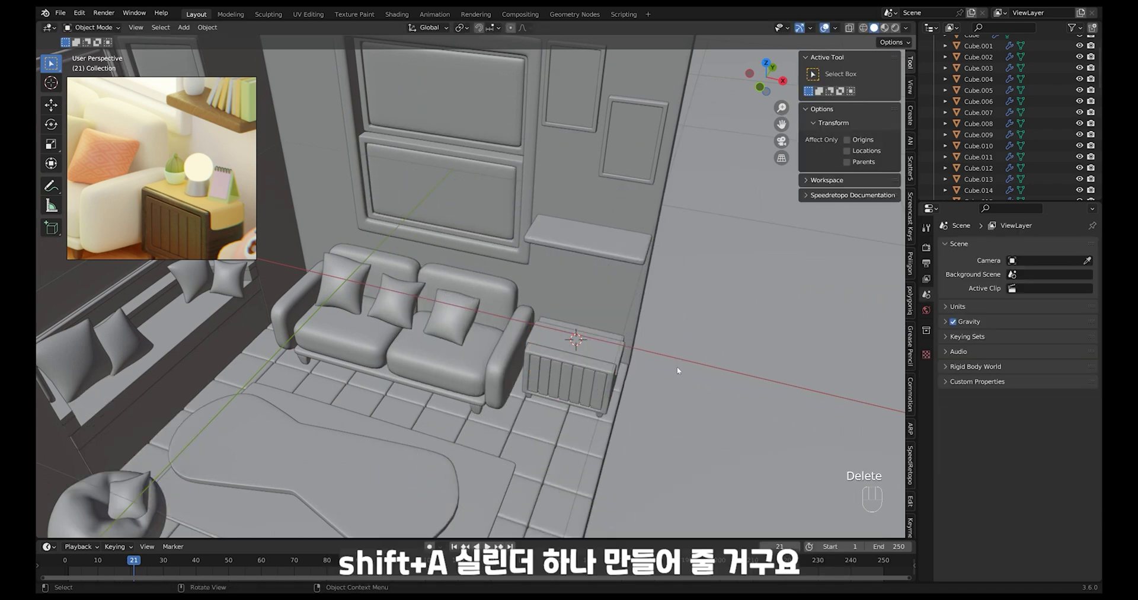
- Add a 16-vertex cylinder at the 3D cursor on the cabinet and scale it down for the lamp base
key("shift+a")
mouse_move(675, 365)
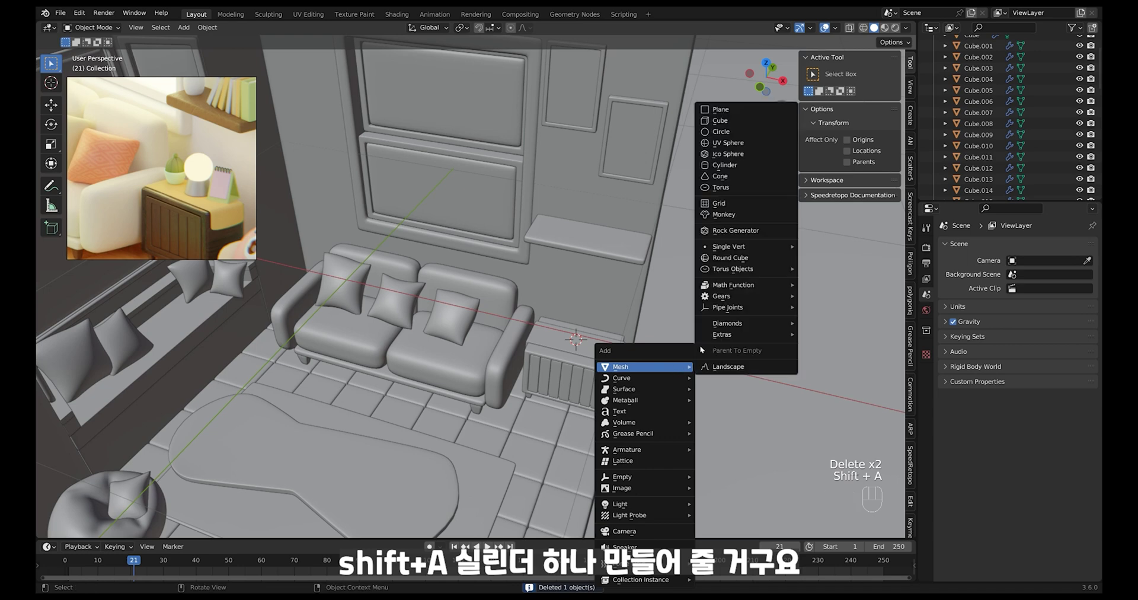
left_click(724, 165)
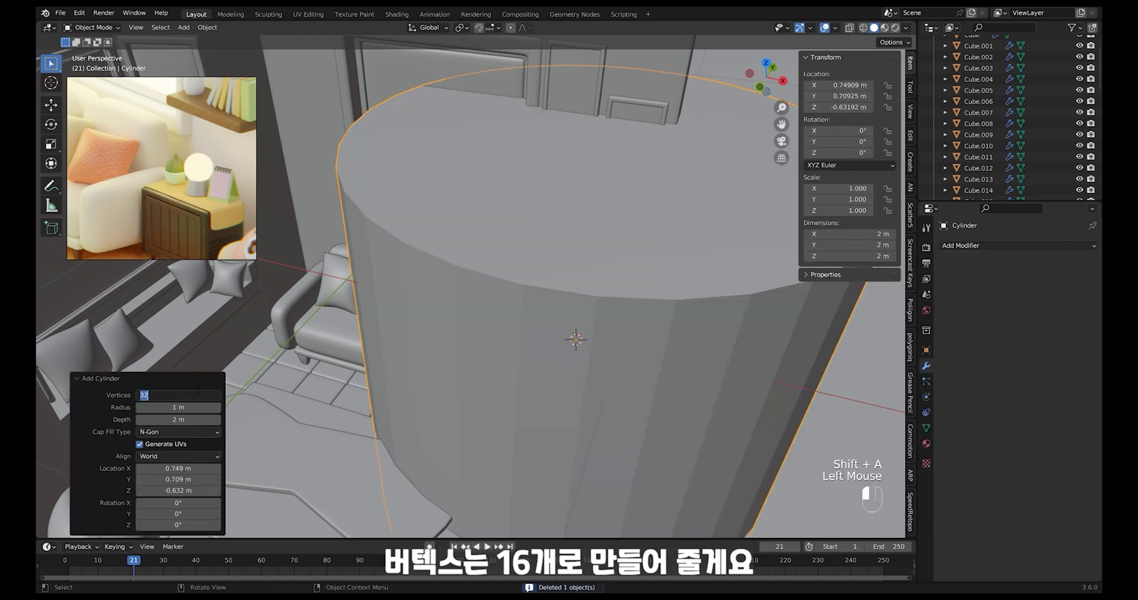
key("Return")
key("s")
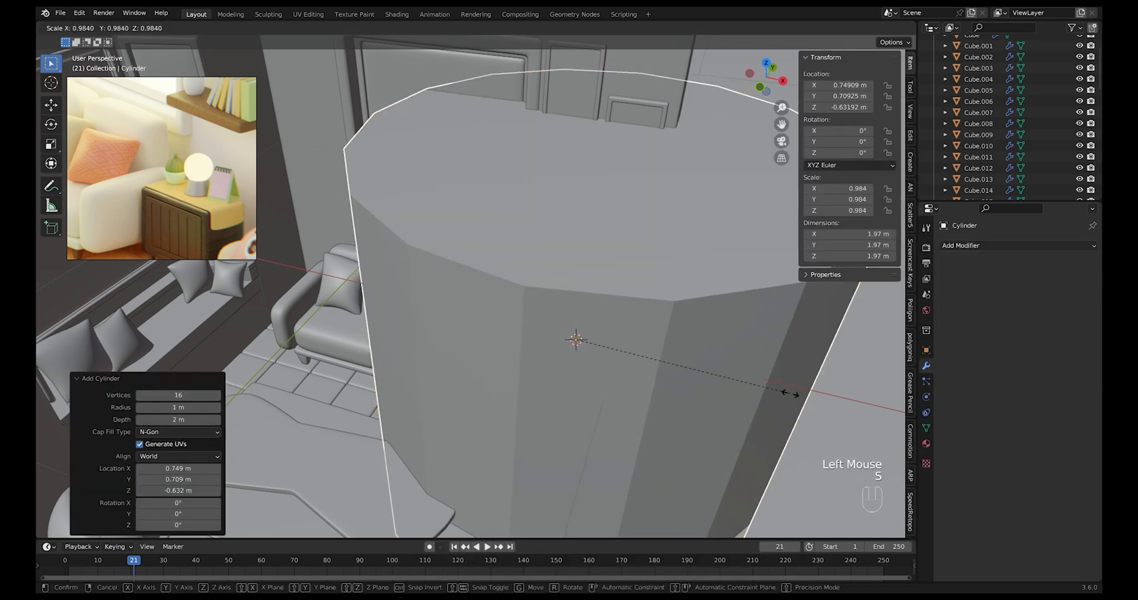
left_click(596, 345)
middle_click_drag(596, 345, 580, 263, "alt")
- Widen the cylinder's bottom vertex ring to roughly twice its size with proportional editing, forming a tapered shape
key("Tab")
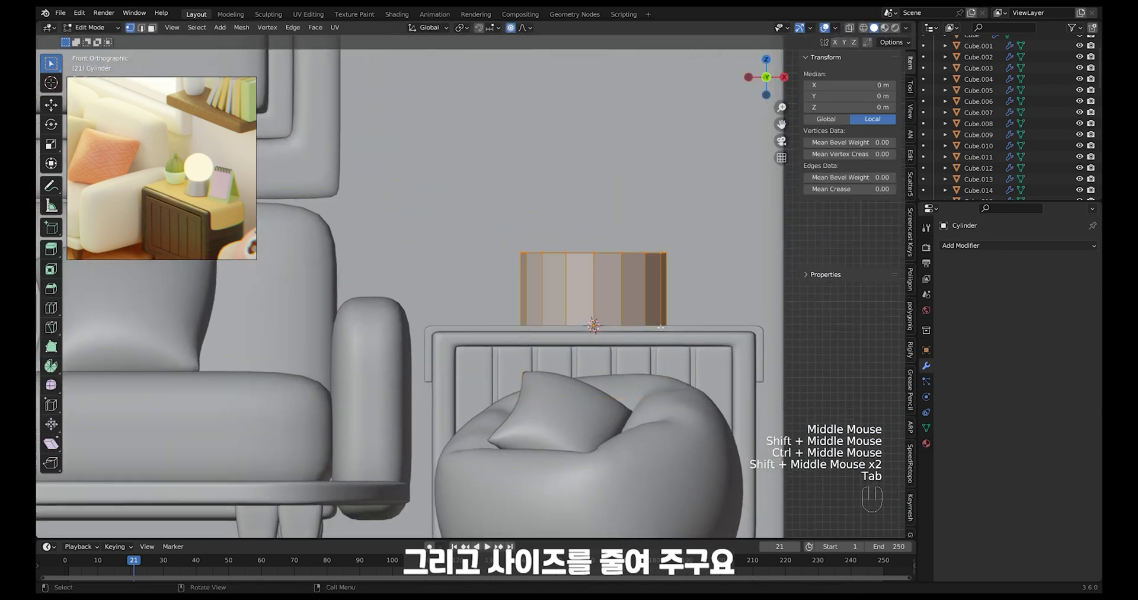
key("alt+z")
left_click_drag(687, 356, 504, 415)
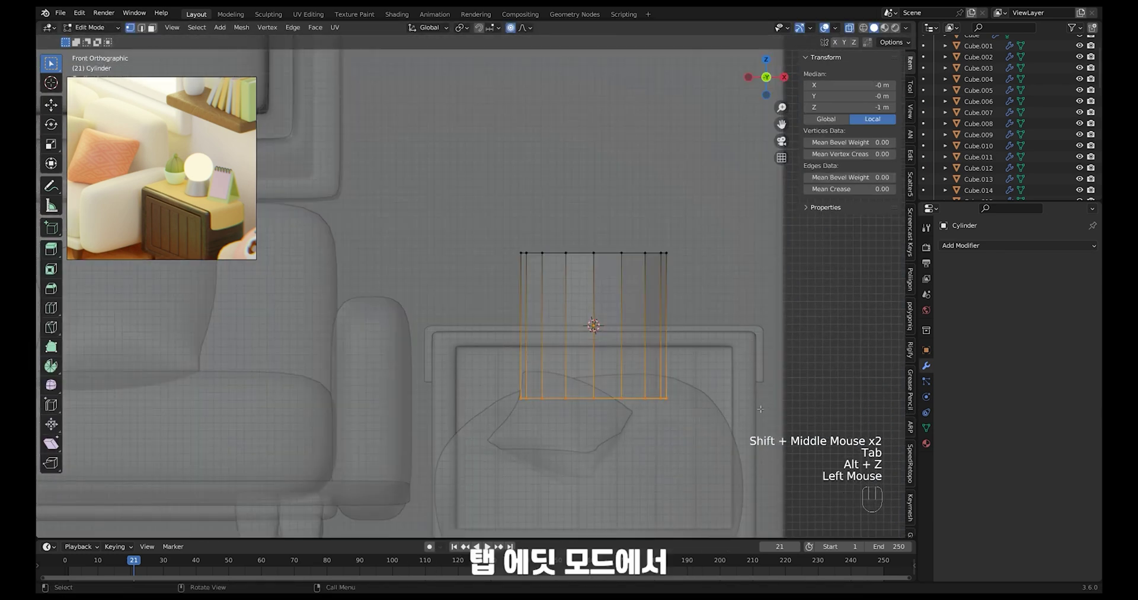
key("s")
left_click(704, 405)
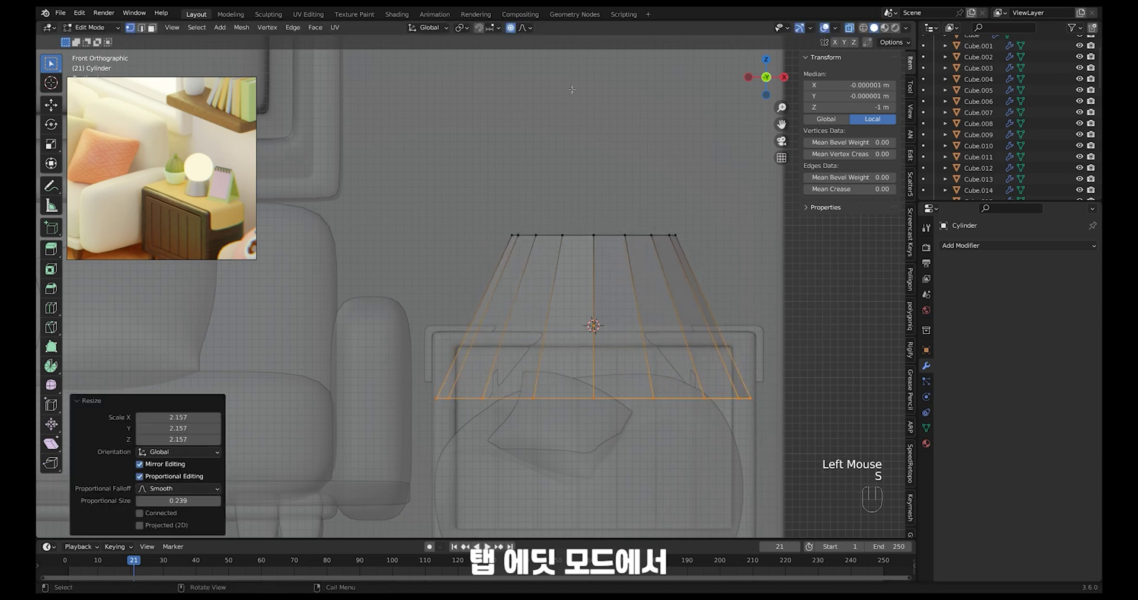
key("s")
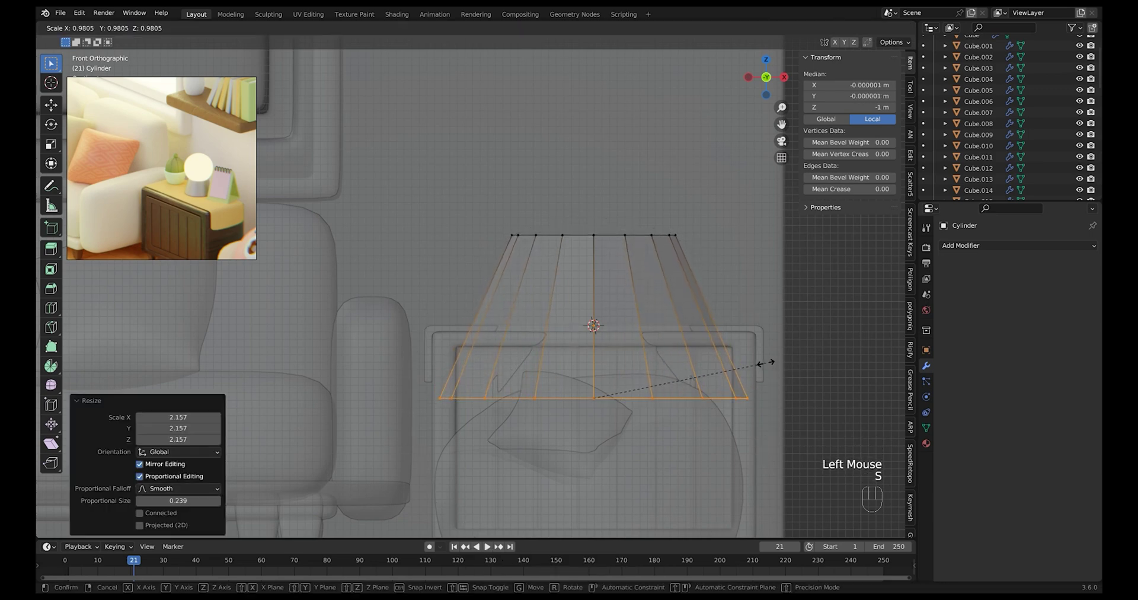
left_click(765, 360)
- Scale the whole tapered cylinder by 0.303 and raise it along Z to about -0.603 m, onto the cabinet top
key("Tab")
key("s")
left_click(636, 359)
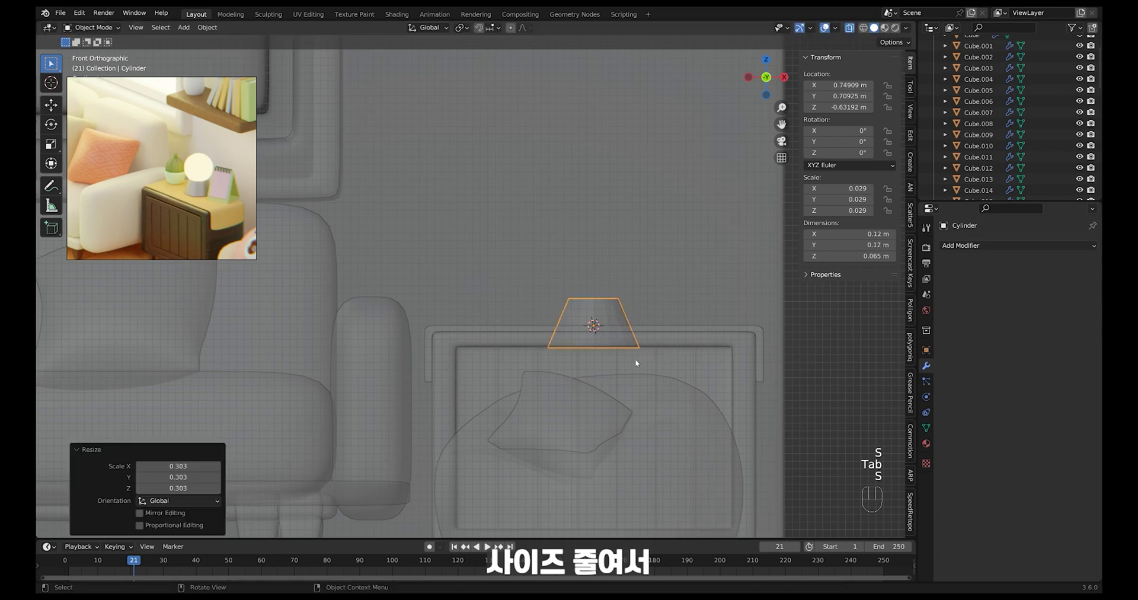
key("g")
key("z")
left_click(636, 341)
- Stretch the lamp base along Z in Edit Mode to a height of about 0.075 m
key("Tab")
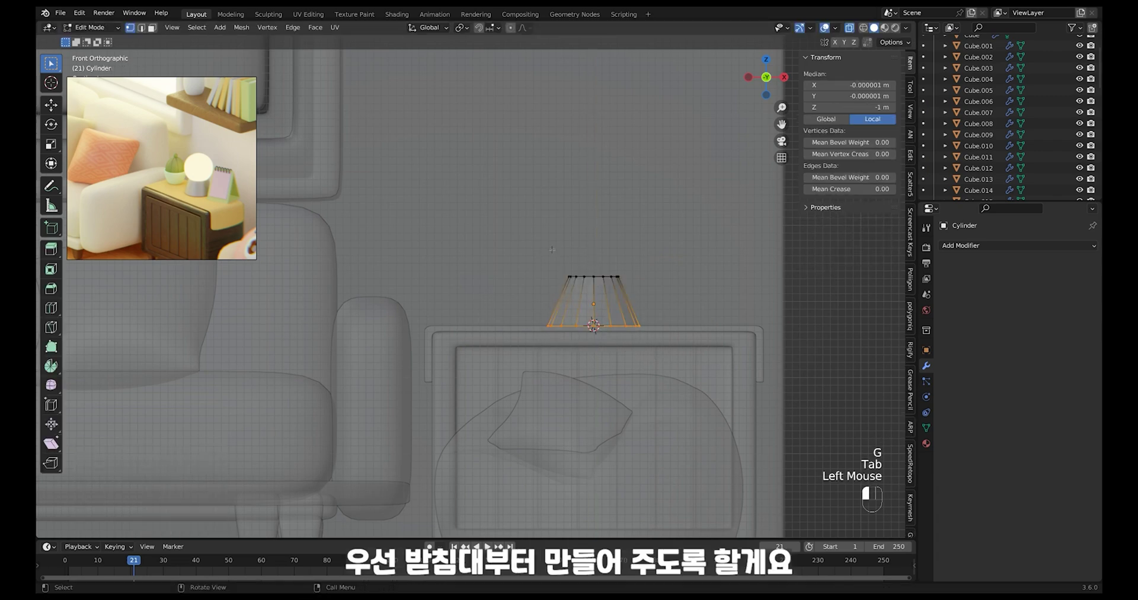
key("g")
key("z")
key("Tab")
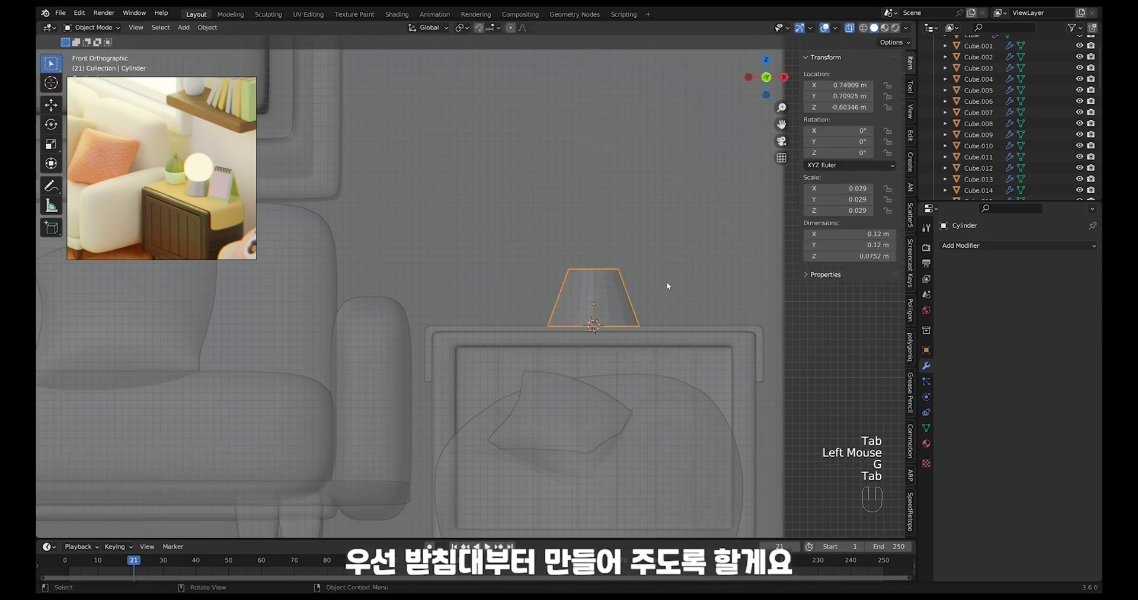
key("alt+z")
- Add a Subdivision modifier with viewport level 1 to the lamp base
middle_click_drag(663, 293, 658, 309, "ctrl")
mouse_move(658, 308)
middle_mouse_down()
mouse_move(650, 330)
mouse_move(650, 313)
middle_mouse_up()
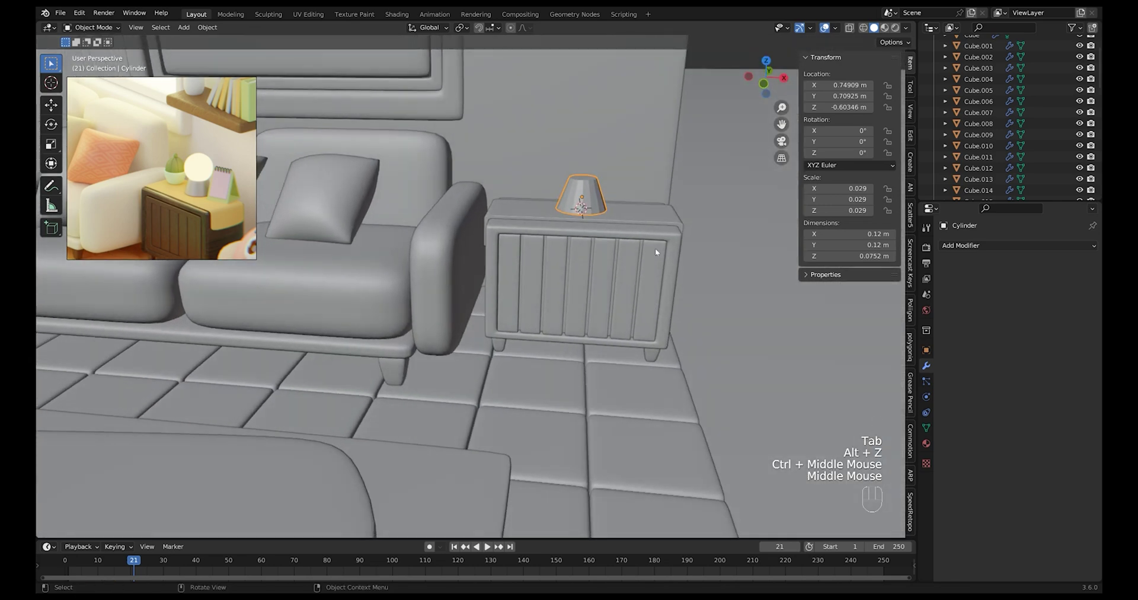
key("KP_Decimal")
middle_click_drag(621, 271, 556, 384, "ctrl")
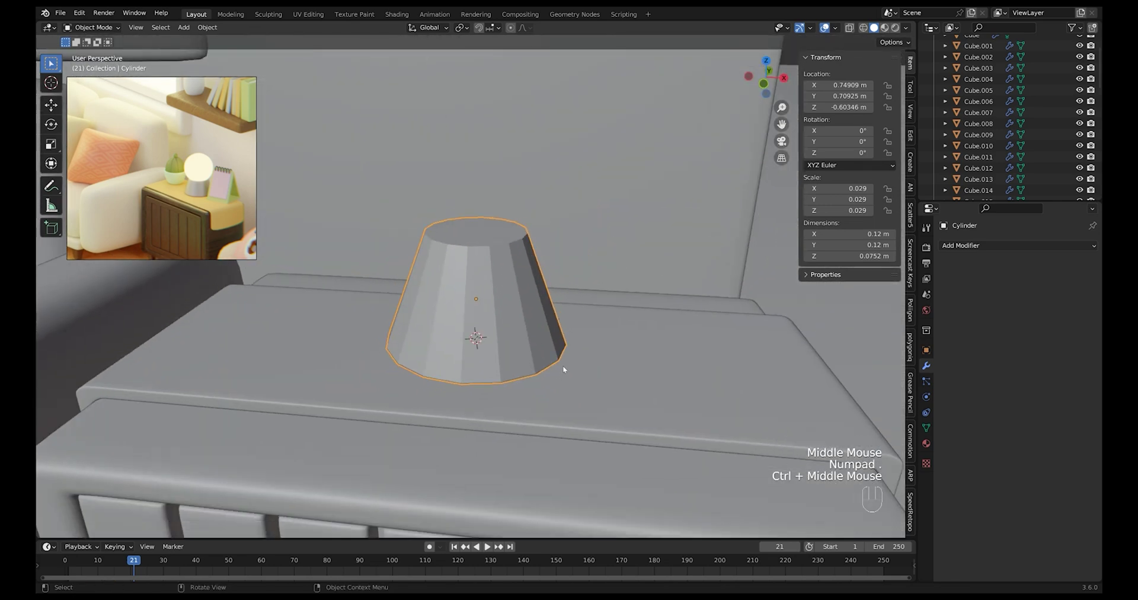
key("ctrl+1")
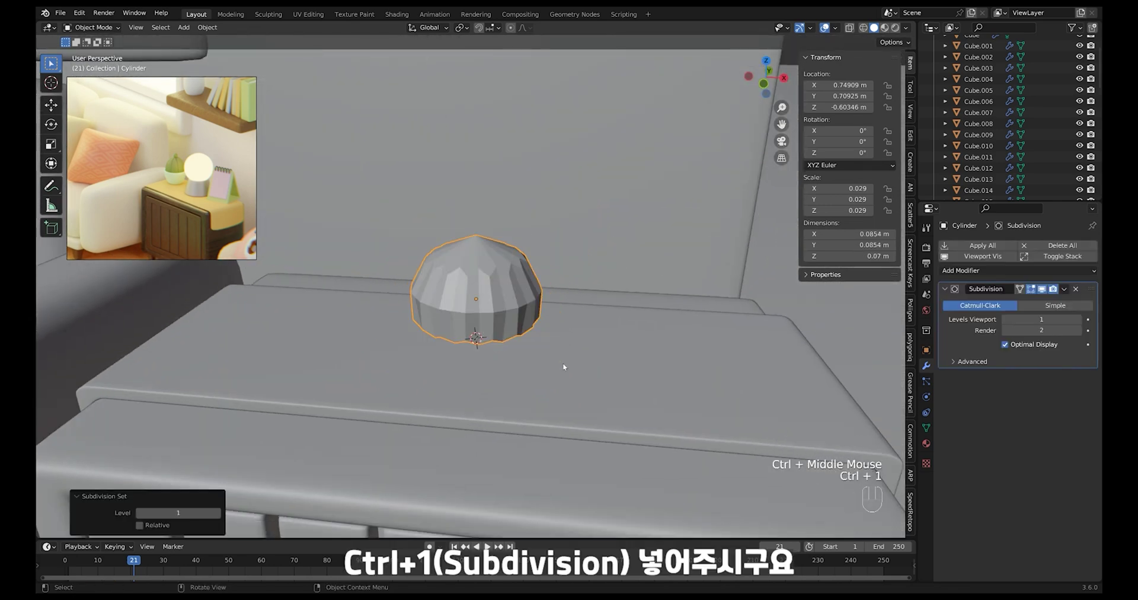
left_click(527, 297)
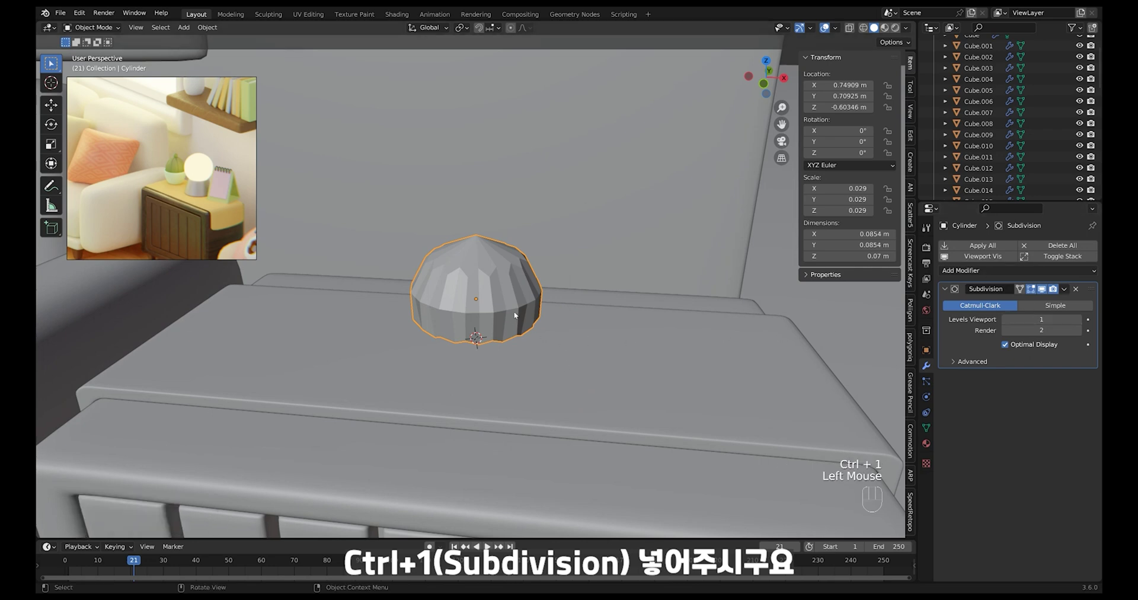
- Add two supporting loop cuts to the lamp base, one close to the top edge and one close to the bottom edge
key("Tab")
key("ctrl+r")
left_click(534, 279)
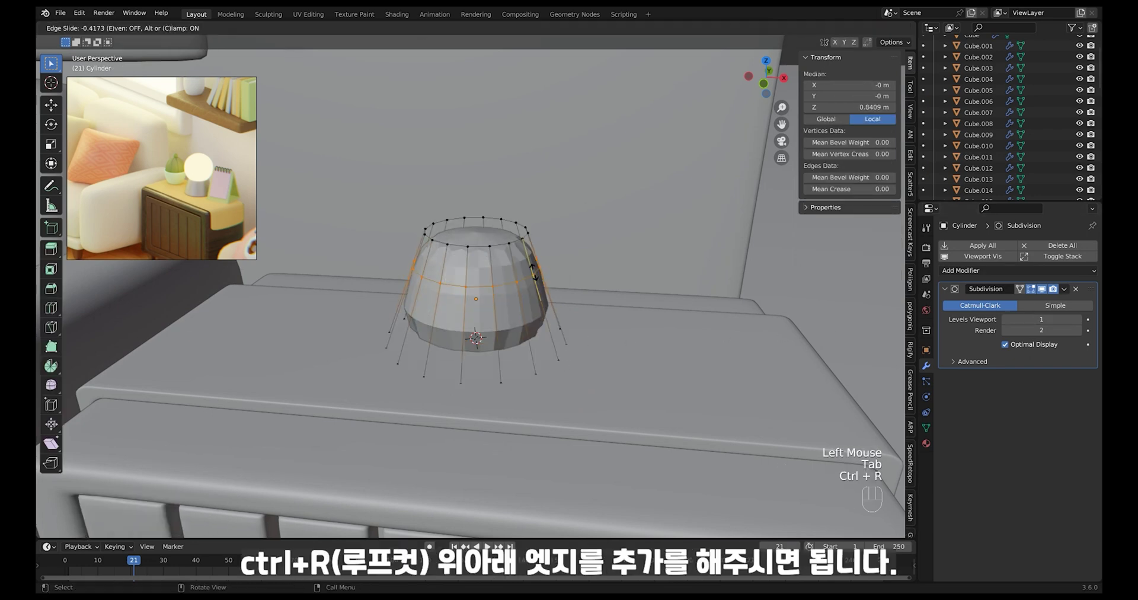
left_click(529, 242)
key("ctrl+r")
left_click(552, 325)
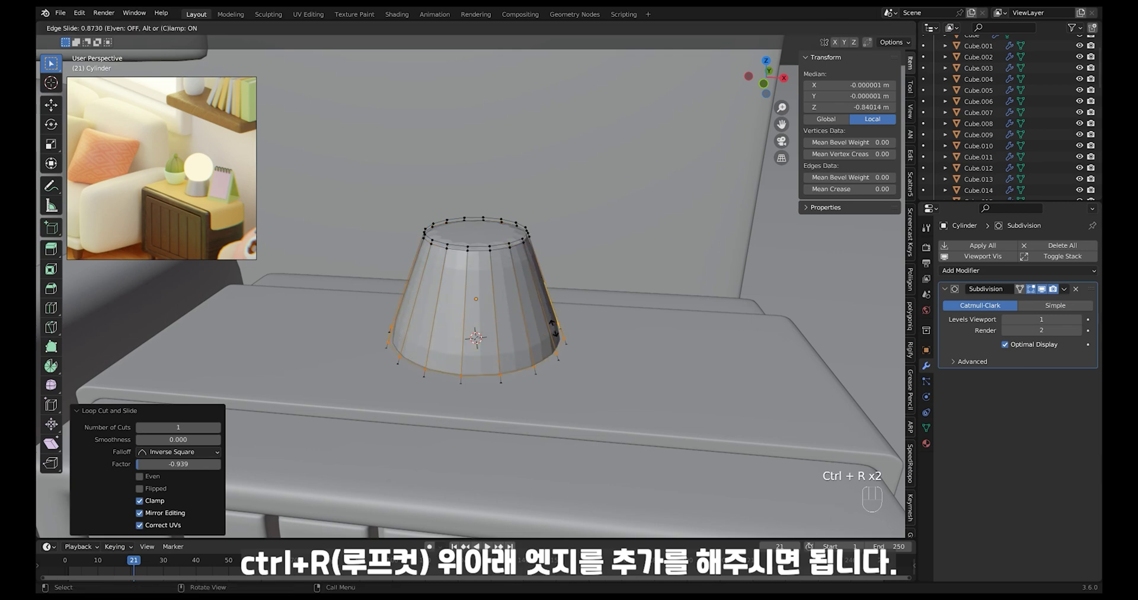
left_click(555, 332)
- Apply smooth shading to the lamp base
middle_click_drag(556, 332, 500, 248)
key("Tab")
right_click(545, 324)
left_click(546, 324)
- Inset the top face of the lamp base by about 0.195 m
key("Tab")
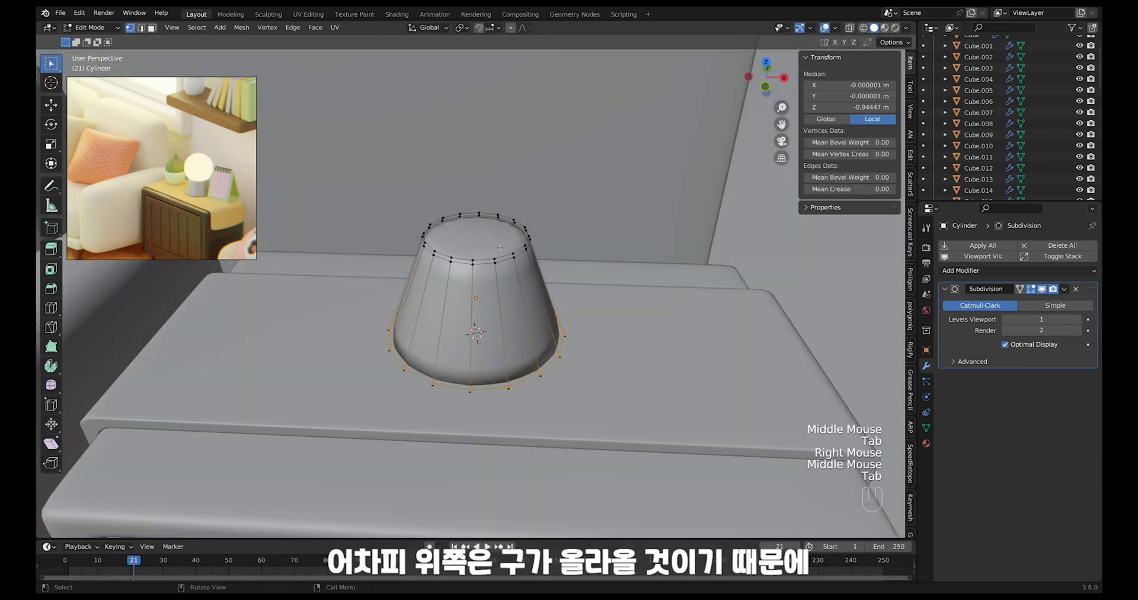
key("3")
left_click(429, 224)
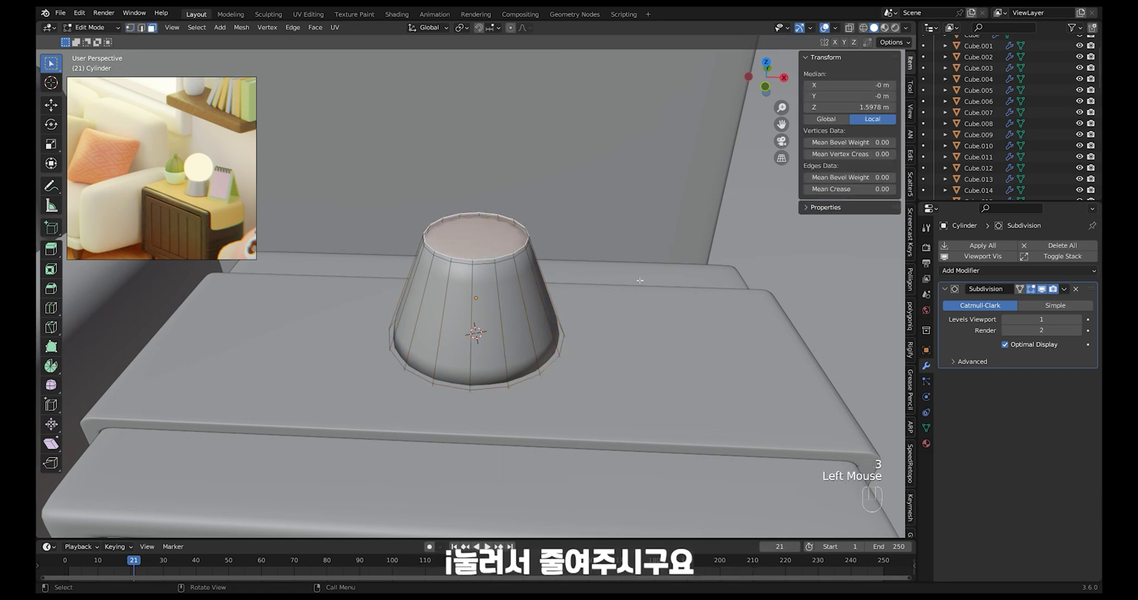
key("i")
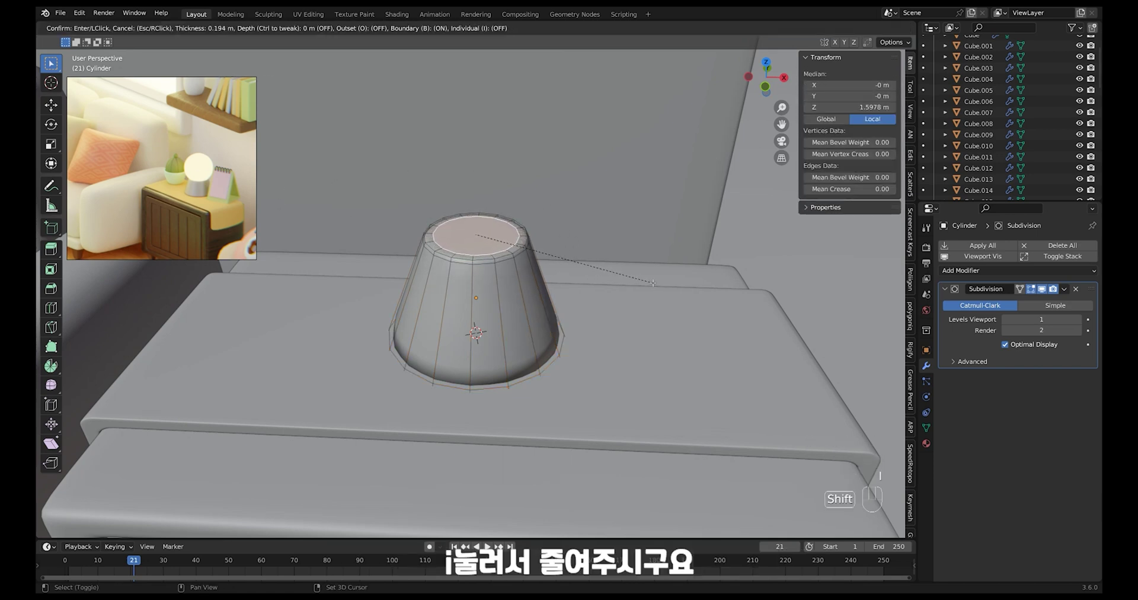
left_click(652, 282)
- Extrude the inset top face about 0.051 m down into the base and raise it back about 0.035 m along Z
key("e")
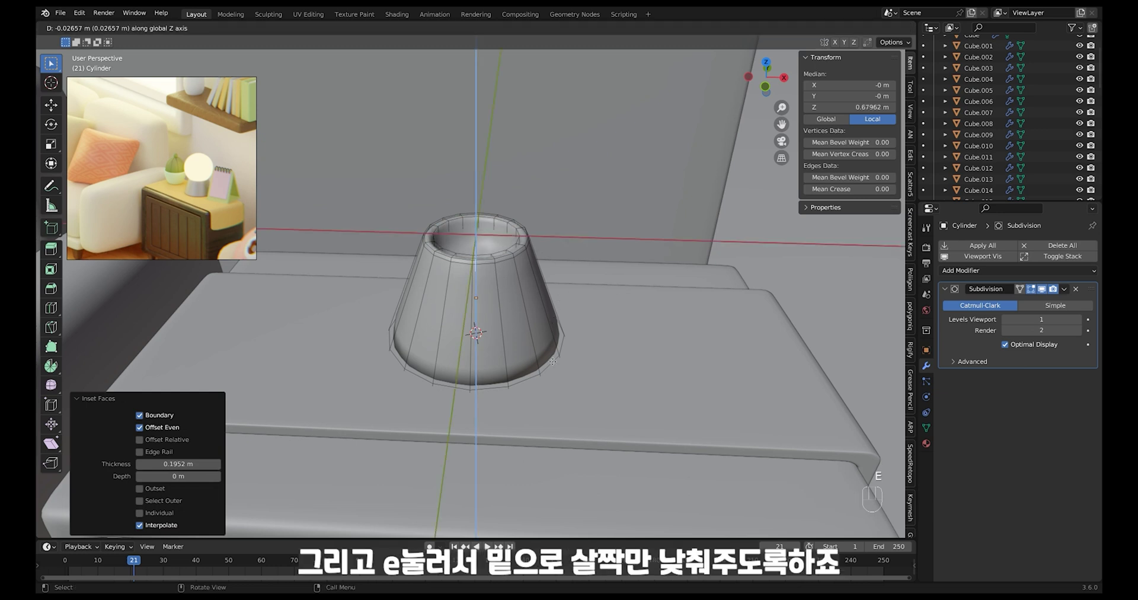
left_click(552, 387)
key("g")
key("z")
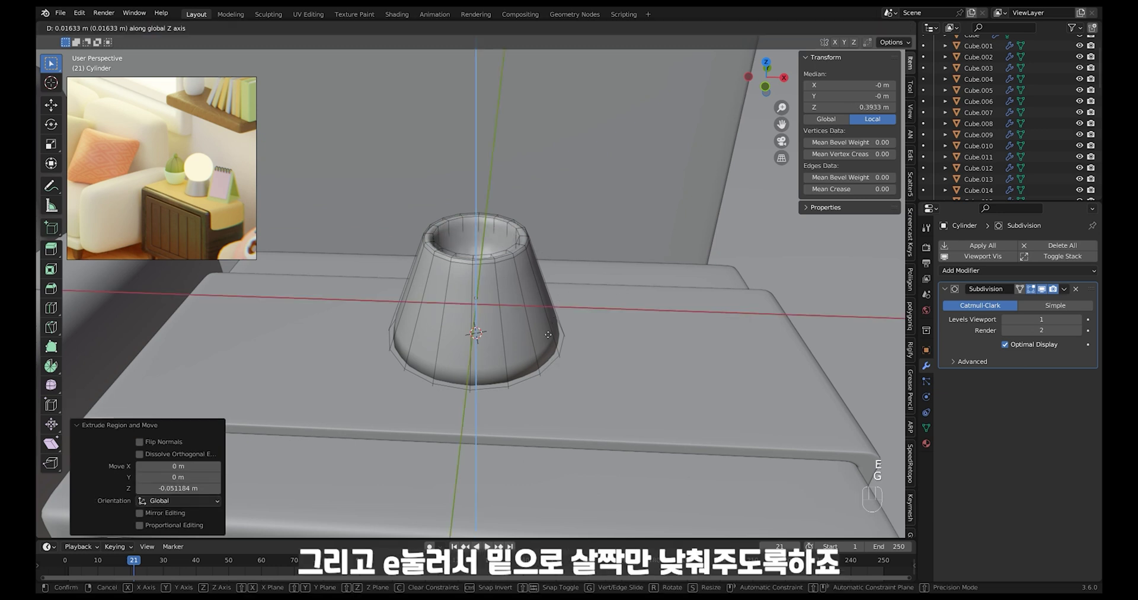
left_click(546, 316)
- Delete the recessed face inside the top opening of the lamp base
middle_click_drag(546, 316, 546, 326)
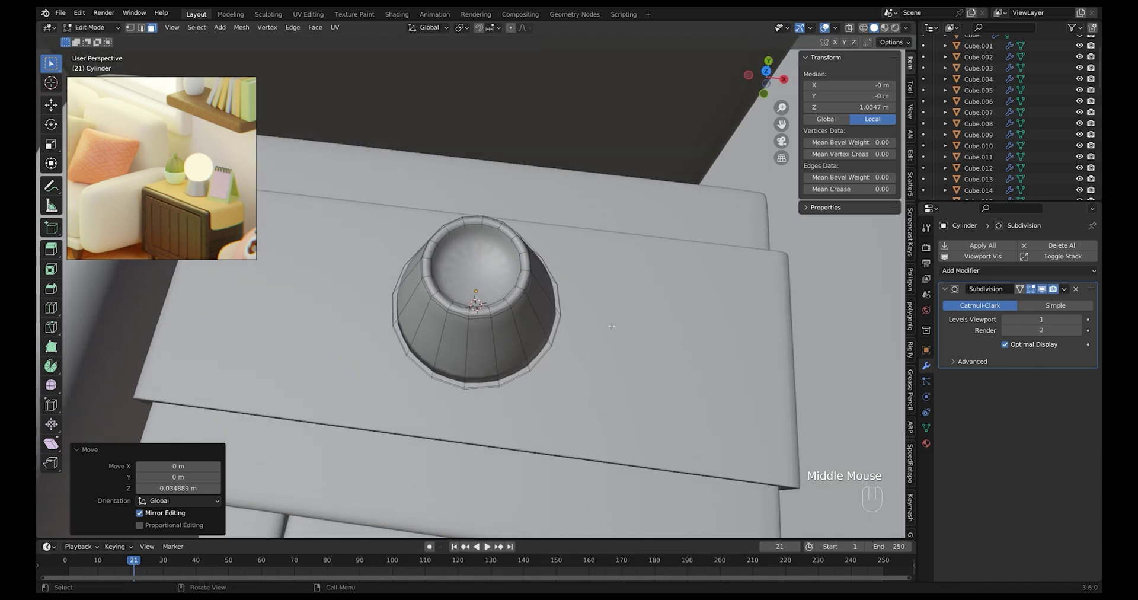
key("x")
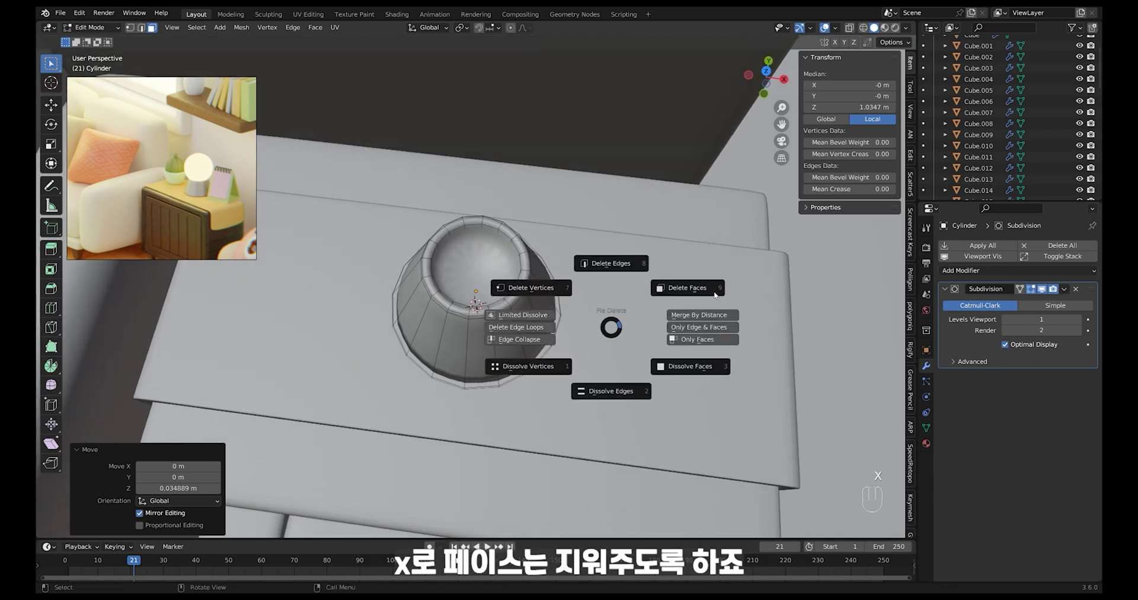
left_click(700, 290)
- Inset the bottom face of the lamp base twice, first by about 0.252 m and again by about 1.415 m
middle_click_drag(701, 291, 664, 345)
key("alt+z")
left_click(509, 329)
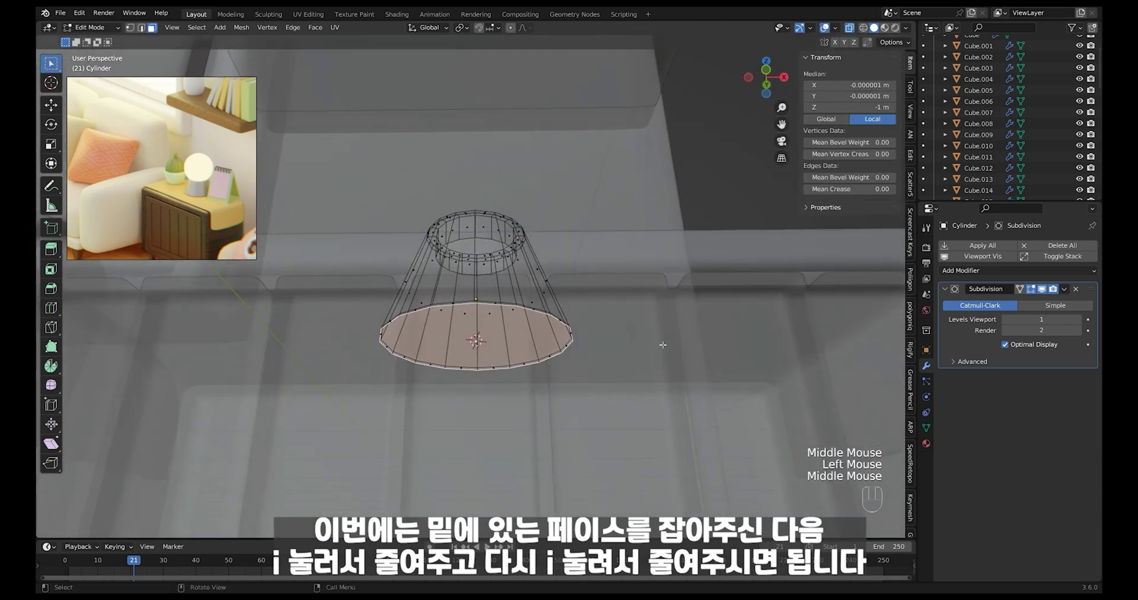
key("i")
left_click(643, 346)
key("i")
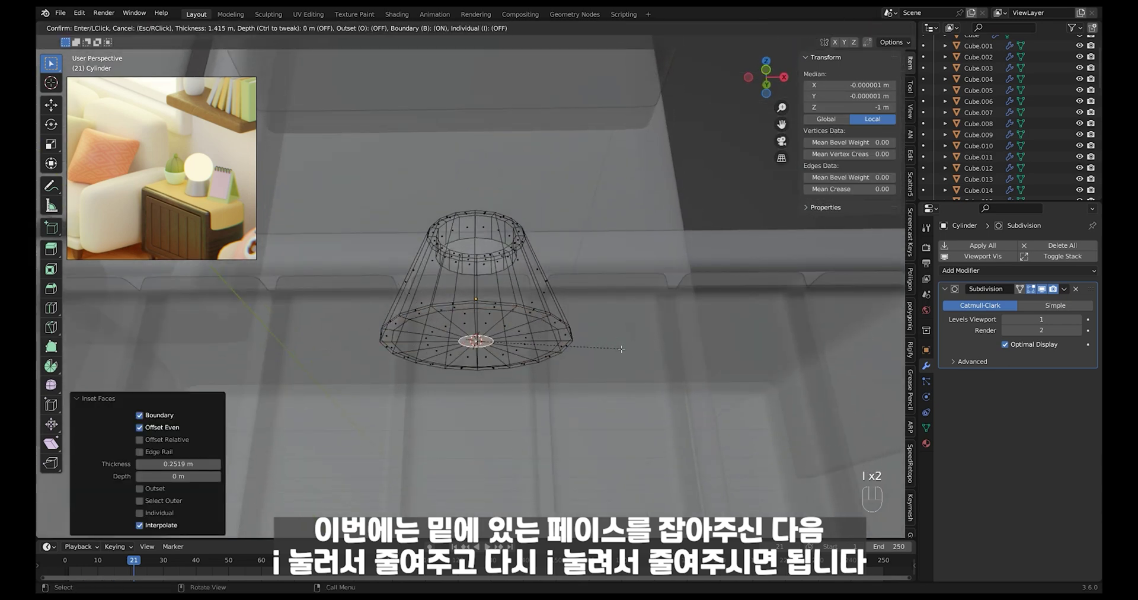
left_click(621, 349)
key("Tab")
middle_click_drag(621, 349, 552, 319)
key("alt+z")
key("Tab")
key("Tab")
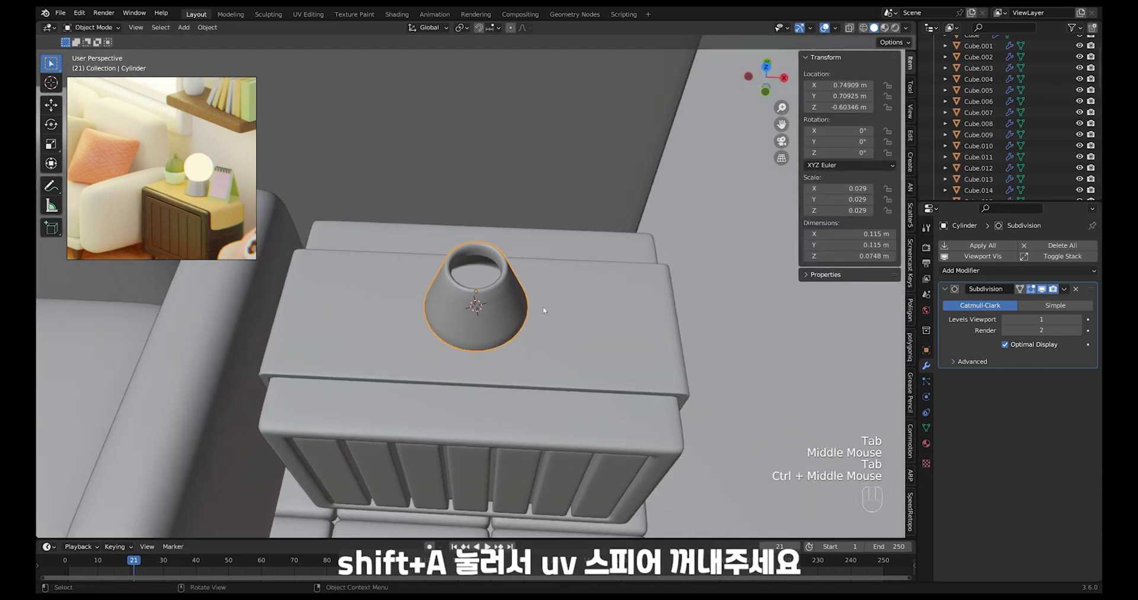
- Add a UV sphere at the lamp base and scale it down to about 0.102 m across
key("shift+a")
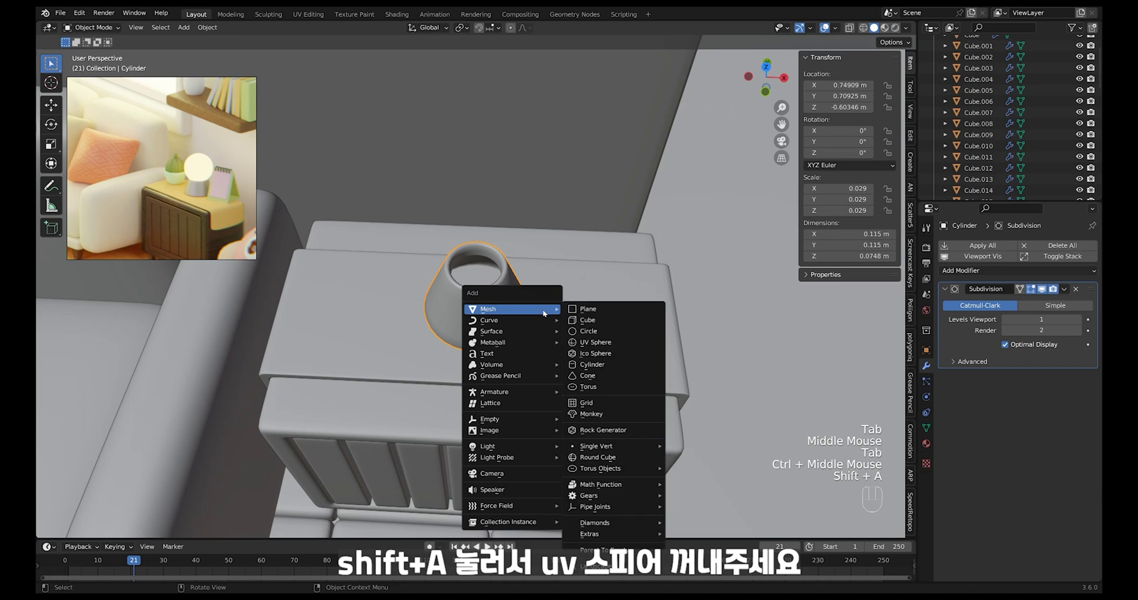
left_click(614, 343)
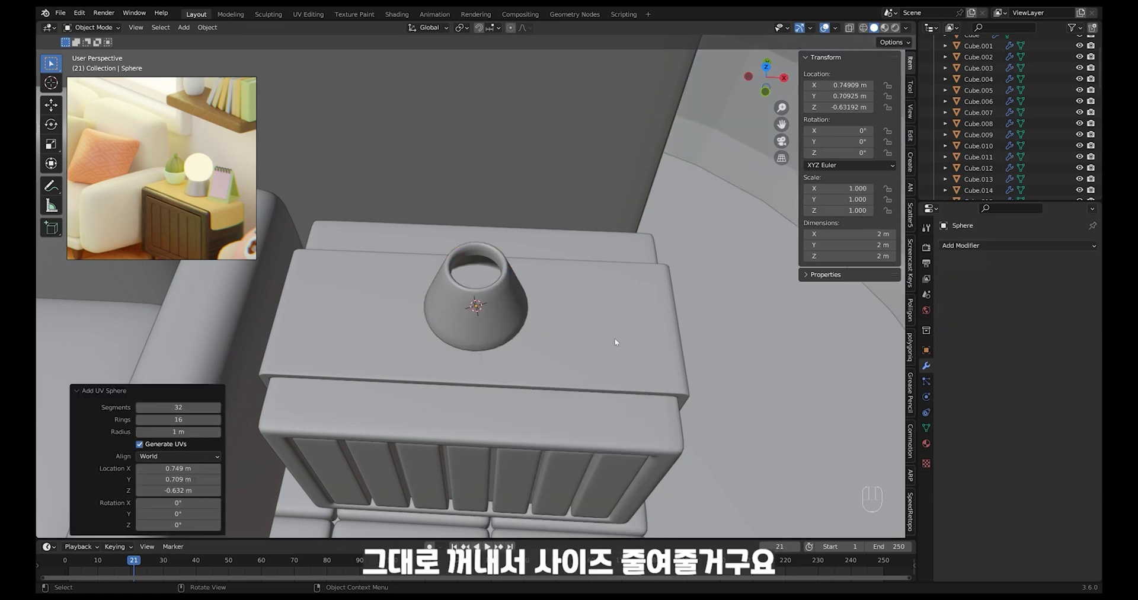
key("s")
left_click(503, 301)
key("s")
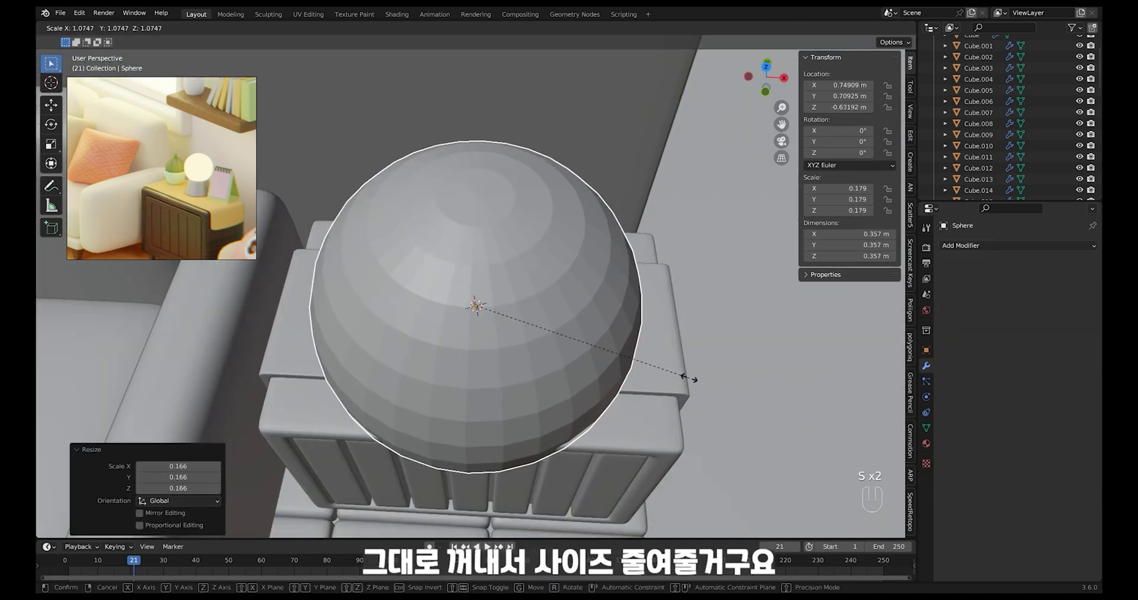
left_click(537, 341)
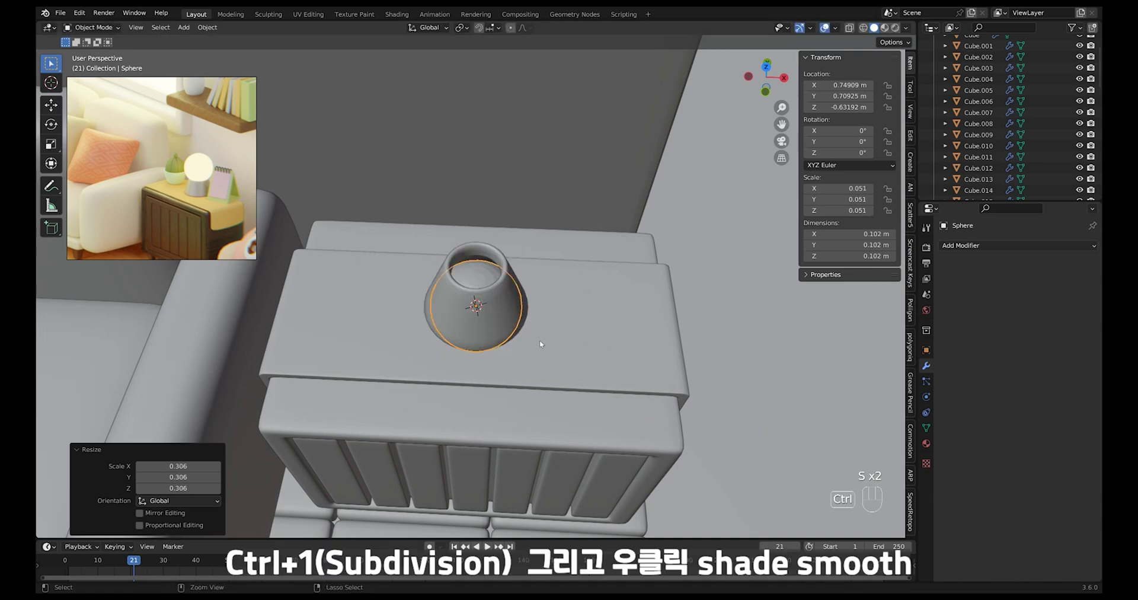
- Give the sphere a level 1 subdivision and raise it about 0.089 m along Z onto the lamp base
key("ctrl+1")
middle_click_drag(551, 387, 553, 383)
key("g")
key("z")
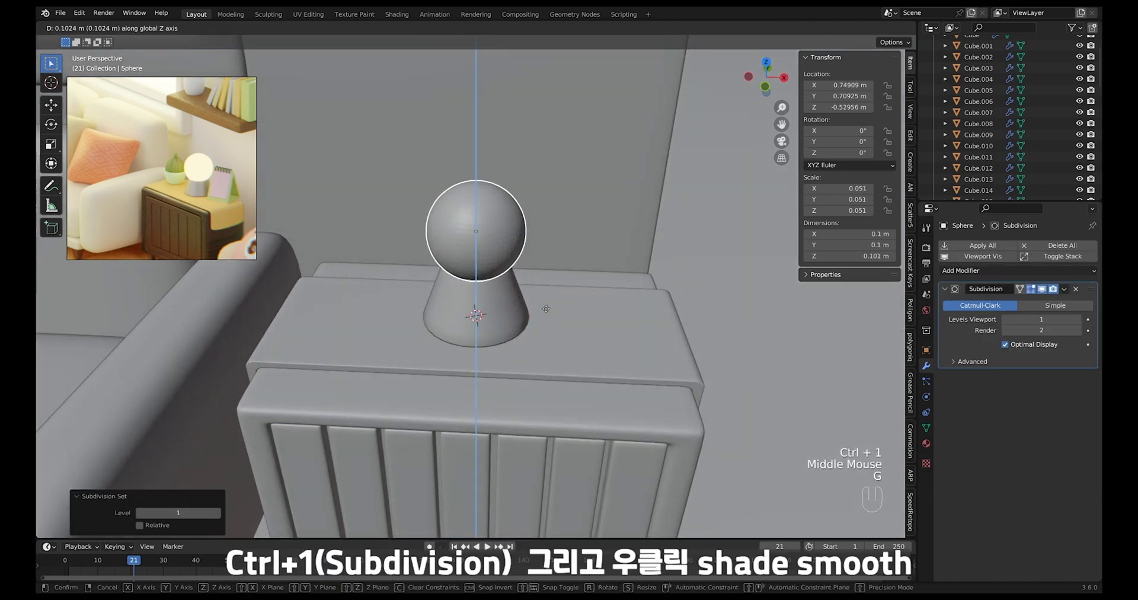
left_click(545, 319)
- Shade the lamp sphere smooth
middle_click_drag(546, 319, 511, 308)
right_click(508, 250)
left_click(508, 249)
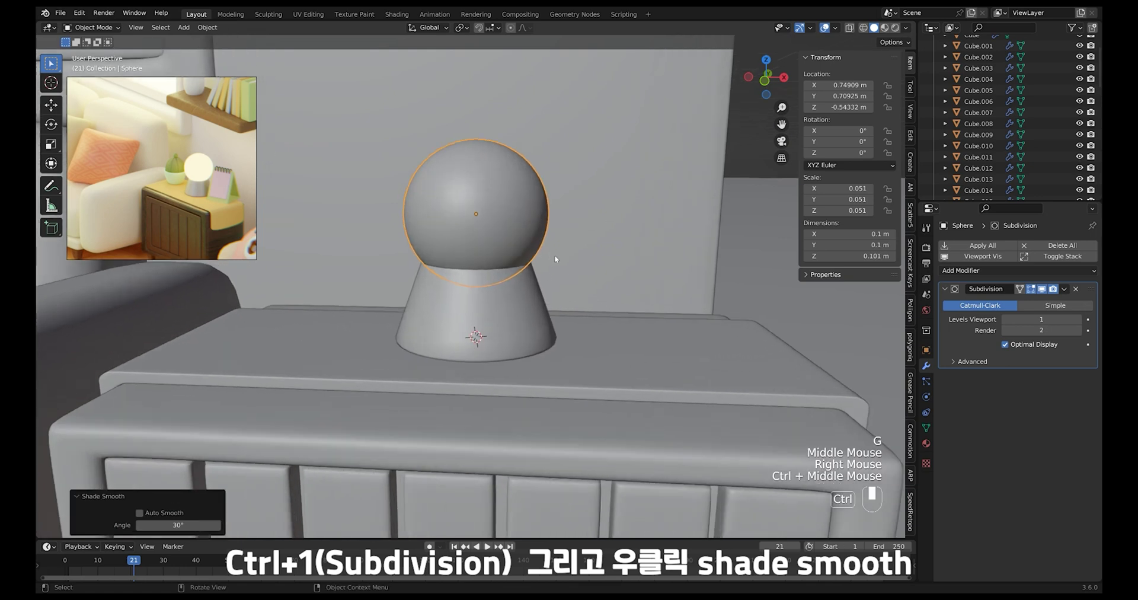
- Resize the lamp sphere to about 0.088 m across and raise it about 0.018 m along Z
middle_click_drag(533, 267, 537, 348, "shift")
middle_click_drag(593, 355, 594, 347, "ctrl")
key("s")
left_click(603, 349)
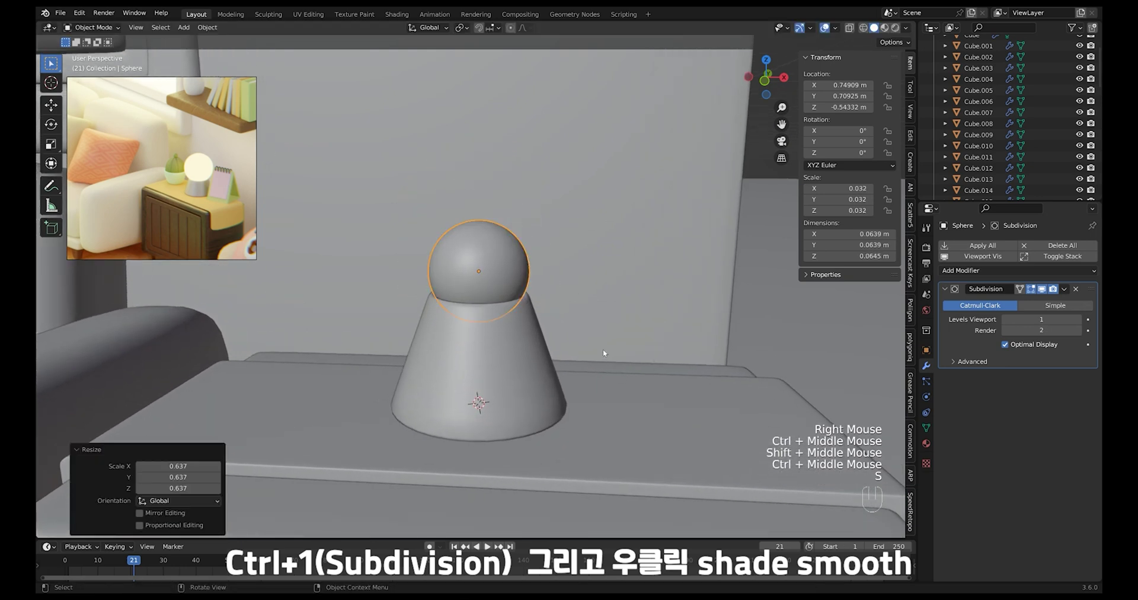
key("g")
key("s")
left_click(666, 348)
key("g")
key("z")
left_click(657, 322)
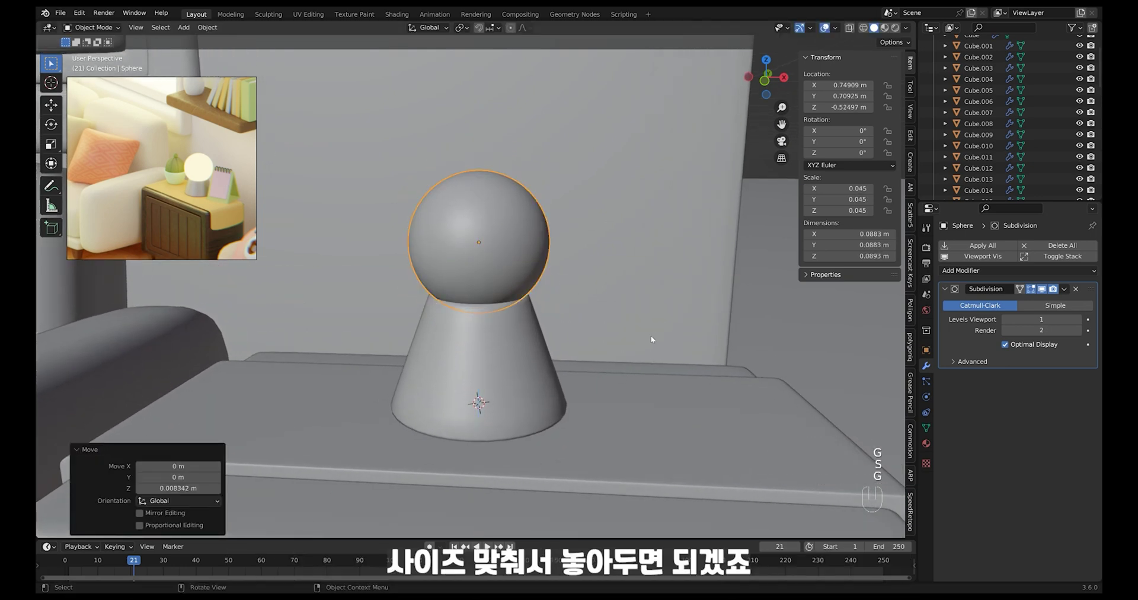
- Lower the top rim of the lamp base about 0.017 m along Z to shorten the base
middle_click_drag(657, 322, 648, 332)
left_click(551, 343)
key("Tab")
key("alt+z")
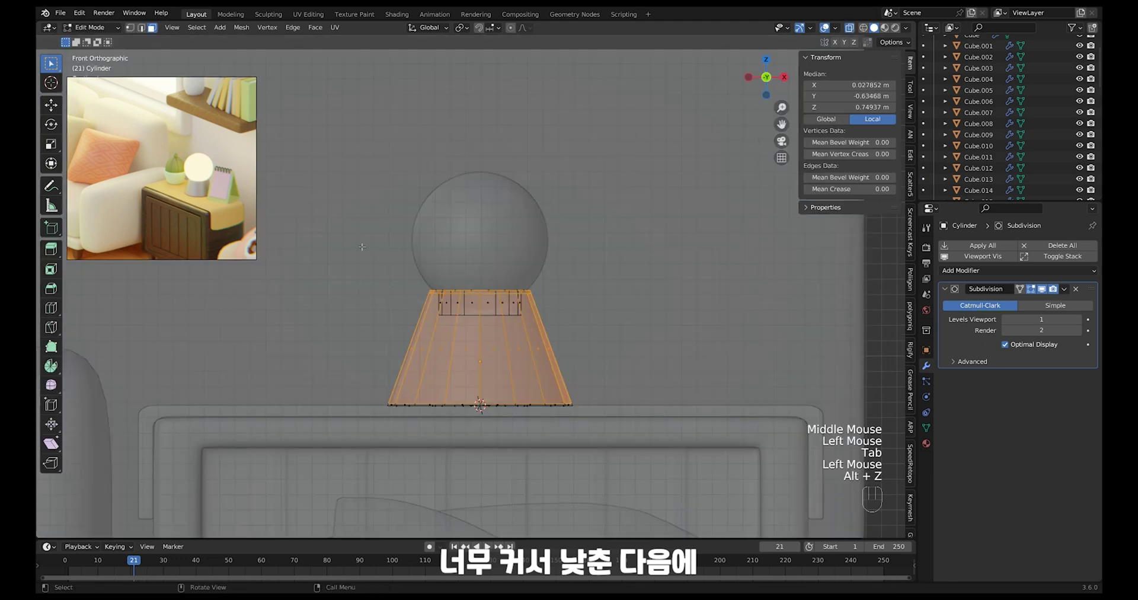
left_click_drag(368, 247, 528, 286)
key("alt+z")
key("g")
key("z")
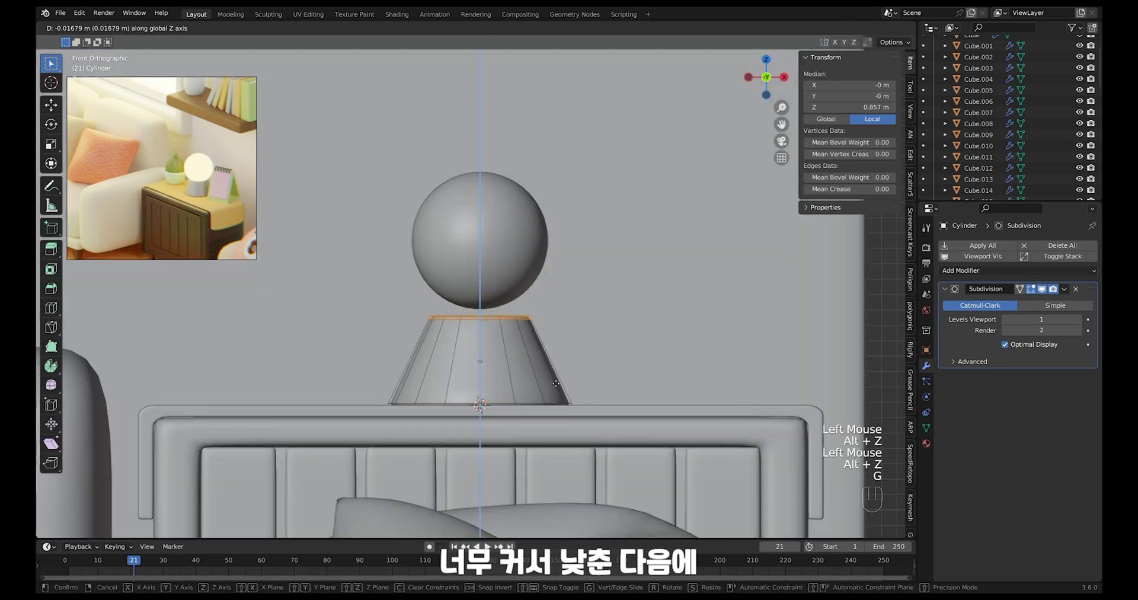
left_click(556, 381)
key("Tab")
- Lower the lamp sphere about 0.02 m along Z onto the shortened base
left_click(521, 294)
key("g")
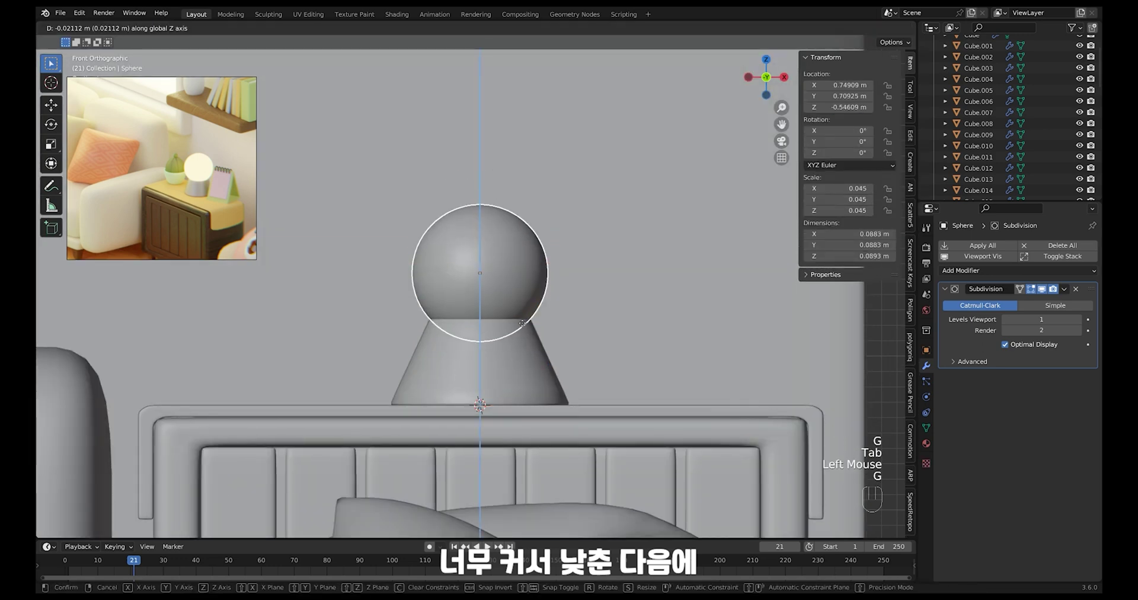
key("z")
left_click(521, 317)
- Enlarge the lamp sphere slightly and raise it along Z so it sits in the base's opening
middle_click_drag(557, 350, 487, 284, "ctrl")
left_click(551, 355)
key("s")
middle_click_drag(535, 297, 506, 330)
left_click(555, 300)
key("g")
key("z")
left_click(554, 289)
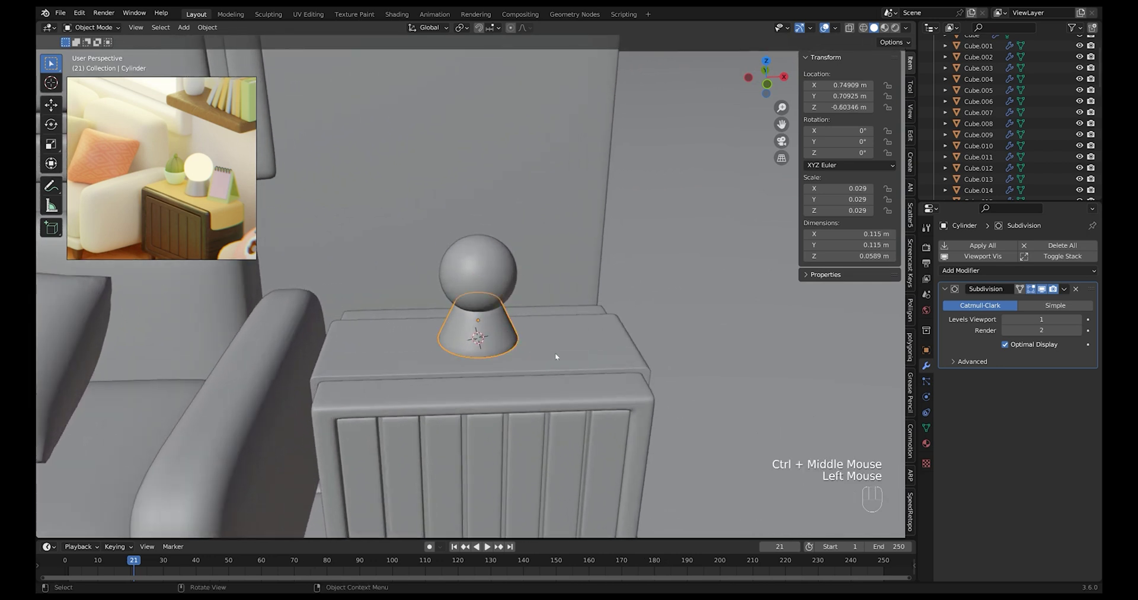
- Duplicate the lamp base and place the copy about 0.126 m away along negative X on the cabinet
middle_click_drag(555, 357, 627, 347, "shift")
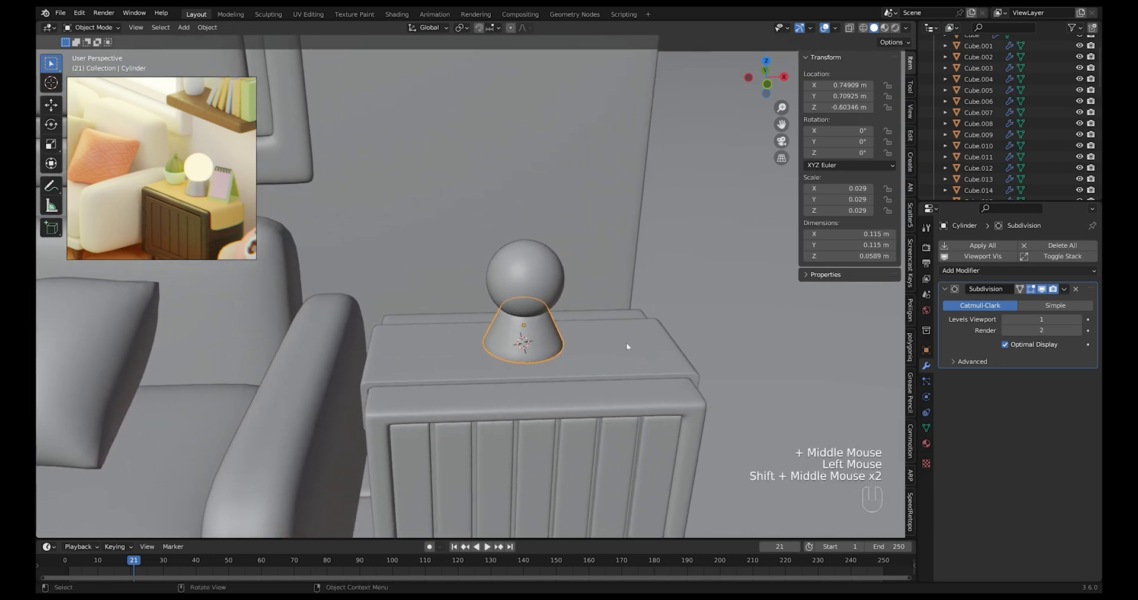
key("shift+d")
key("x")
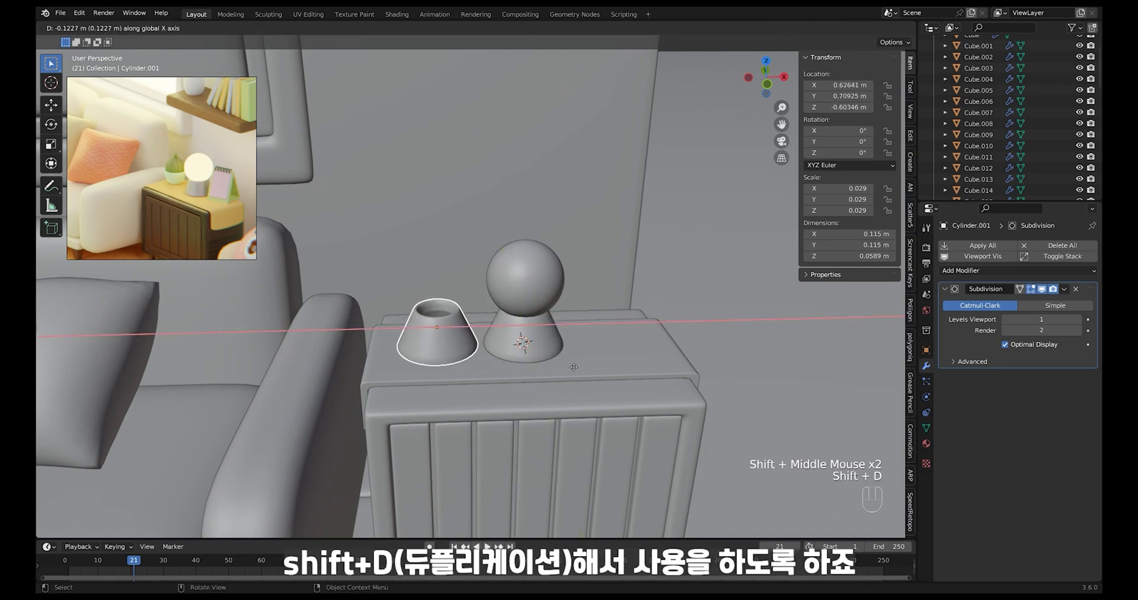
left_click(571, 370)
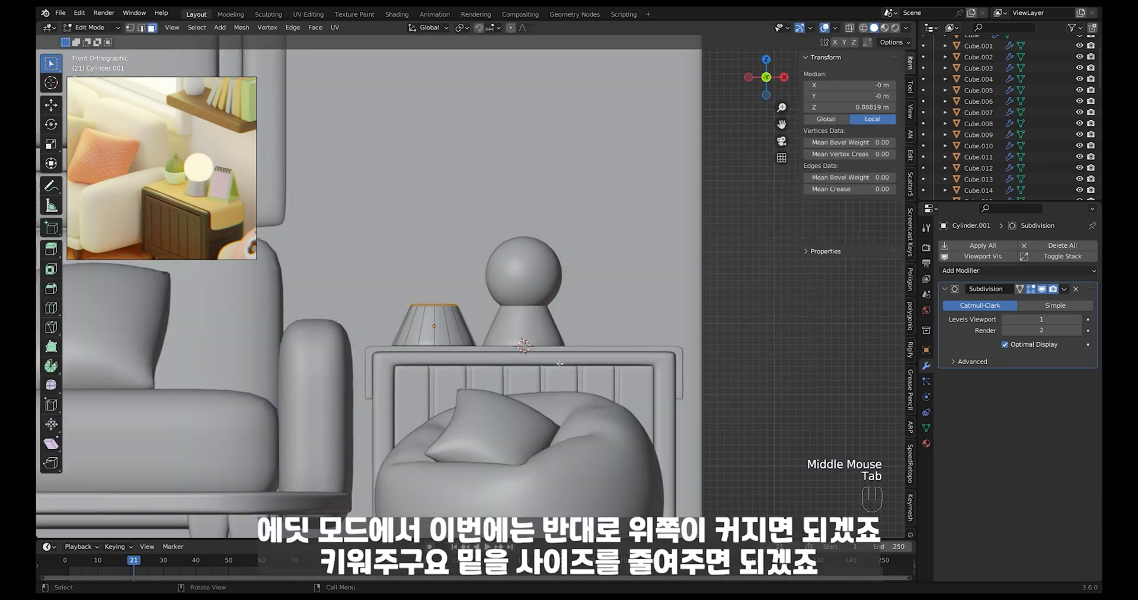
- Widen the top rim and recess of the duplicated base by a factor of about 1.915
key("alt+z")
middle_click_drag(549, 356, 550, 302, "shift")
middle_click_drag(550, 302, 549, 252, "ctrl")
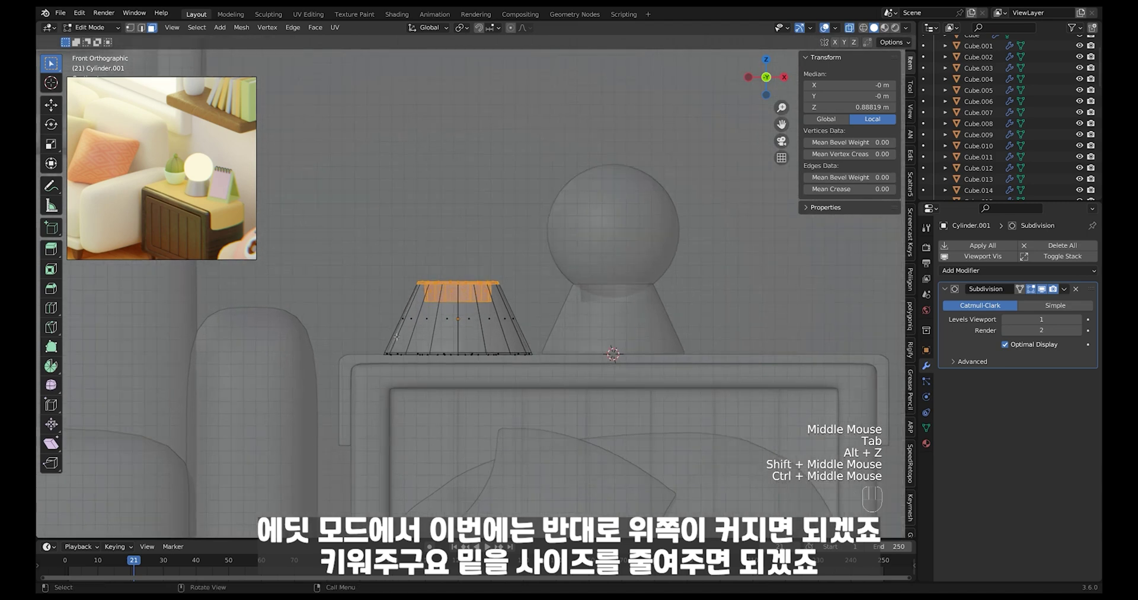
left_click_drag(393, 265, 394, 265)
key("s")
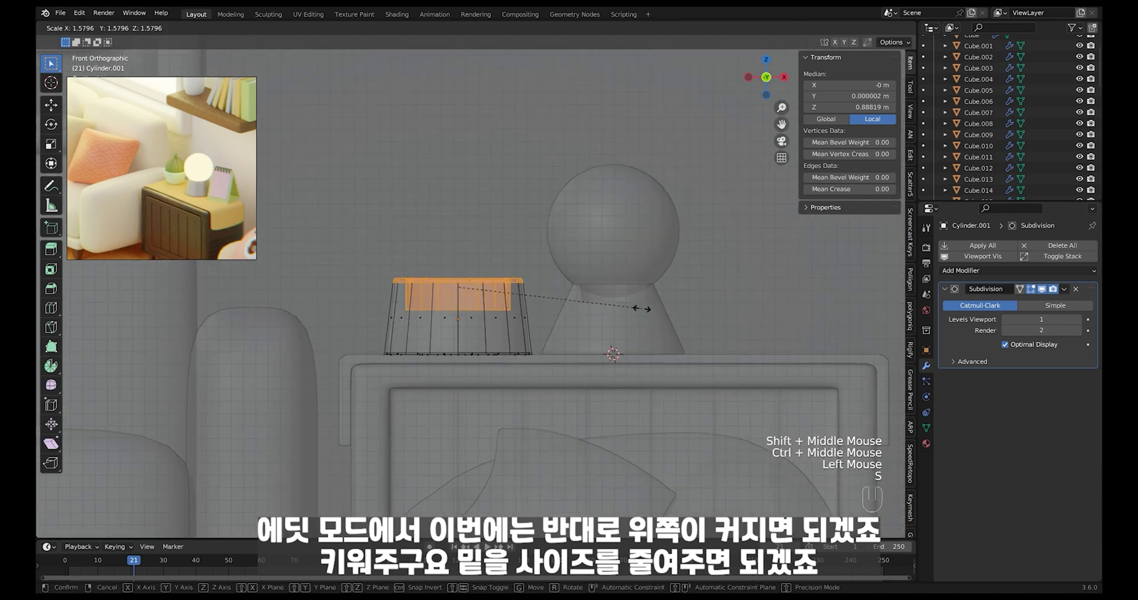
left_click(681, 308)
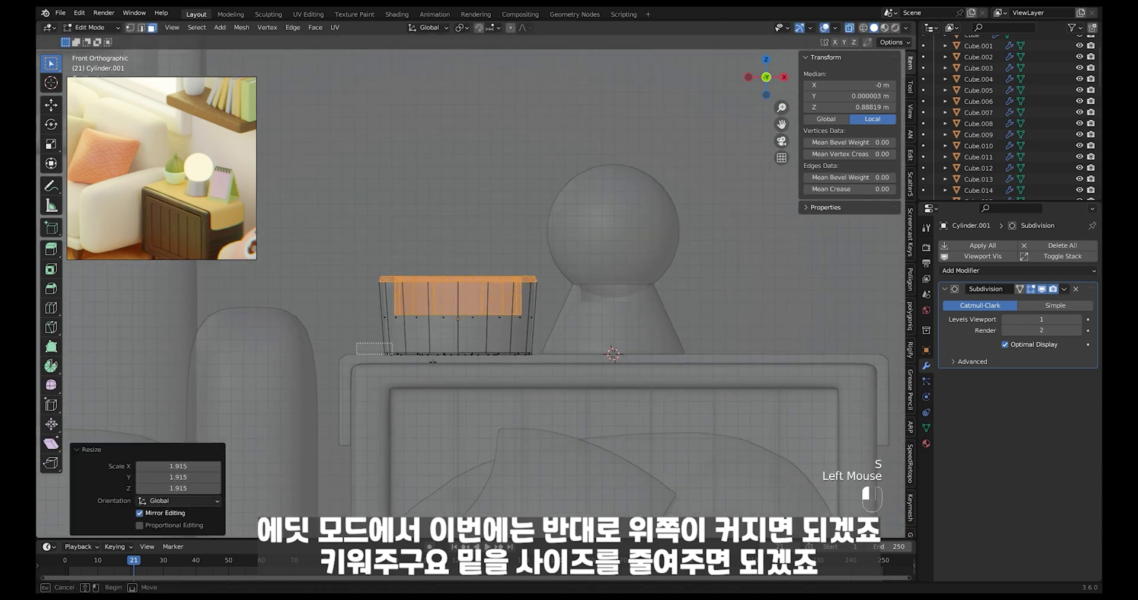
- Scale the bottom of the duplicated base by about 0.632 to form a tapered pot
left_click_drag(356, 343, 538, 359)
key("s")
left_click(642, 390)
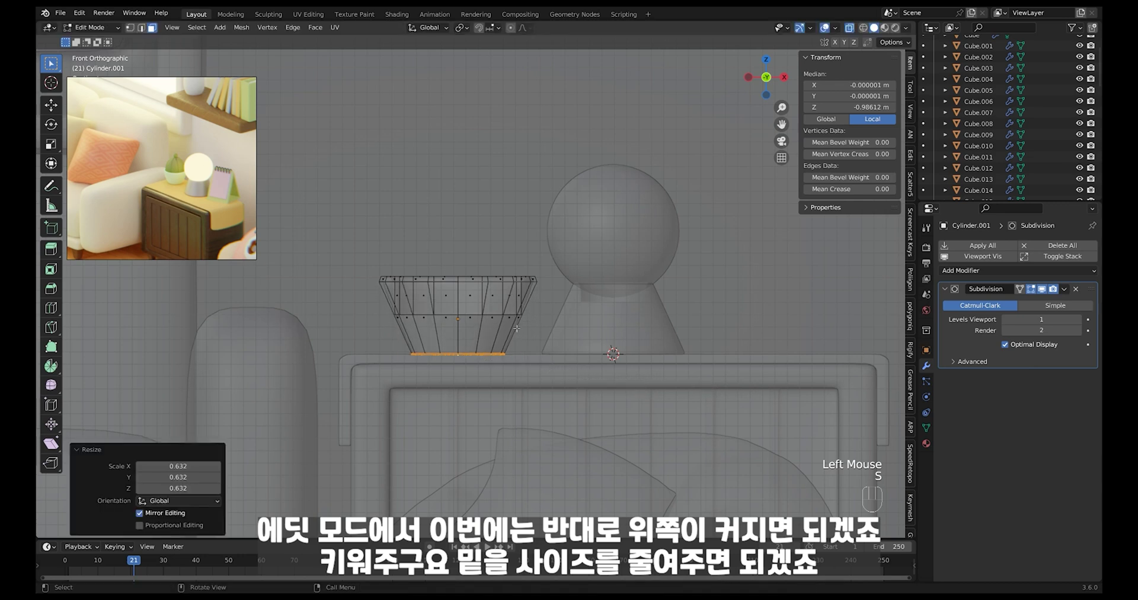
- Lower the pot's inner ring of vertices about 0.028 m along Z and shrink it to fit the tapered wall
key("1")
left_click_drag(362, 301, 542, 326)
key("g")
key("z")
left_click(596, 372)
key("s")
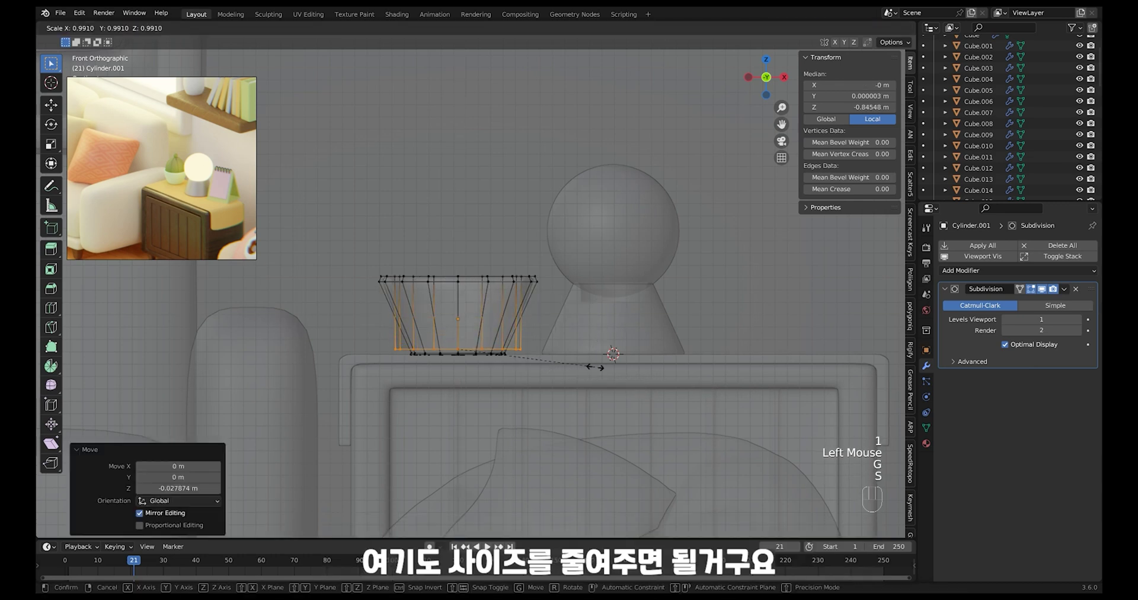
left_click(533, 362)
key("Tab")
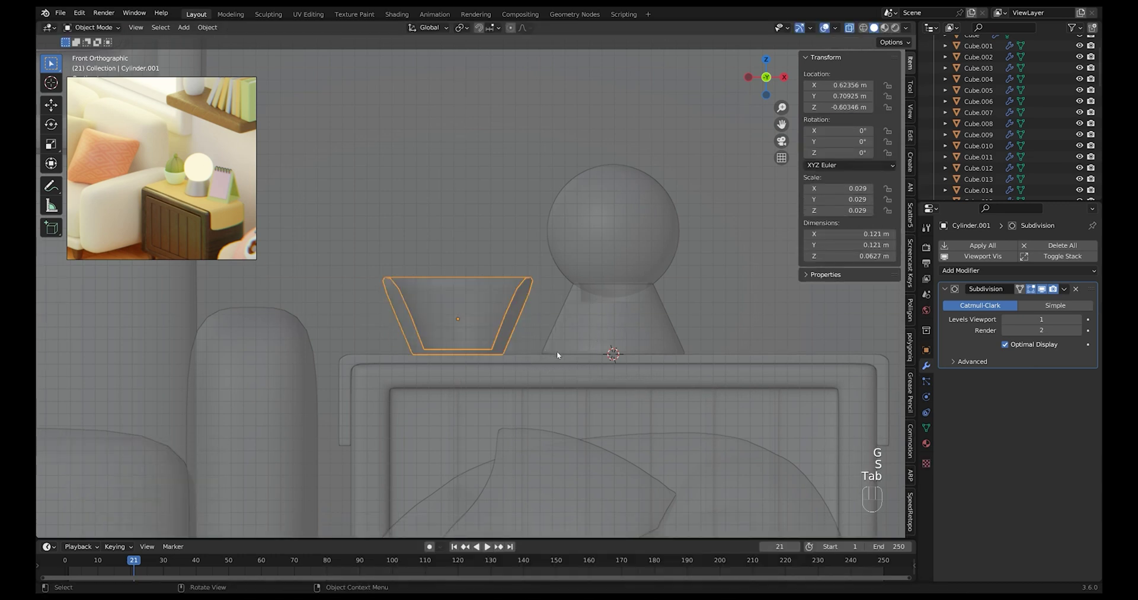
key("alt+z")
- Scale the pot by about 0.797 and reposition it about 0.006 m down and 0.007 m along negative X on the cabinet
mouse_move(556, 351)
middle_mouse_down()
mouse_move(555, 389)
mouse_move(555, 362)
middle_mouse_up()
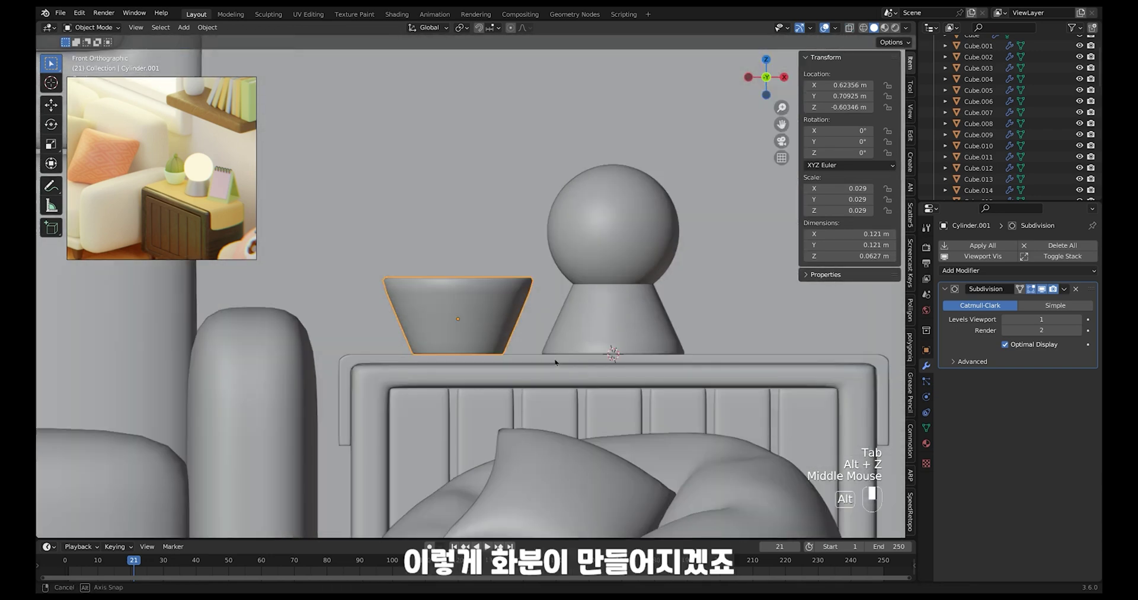
key("s")
left_click(578, 363)
key("g")
key("z")
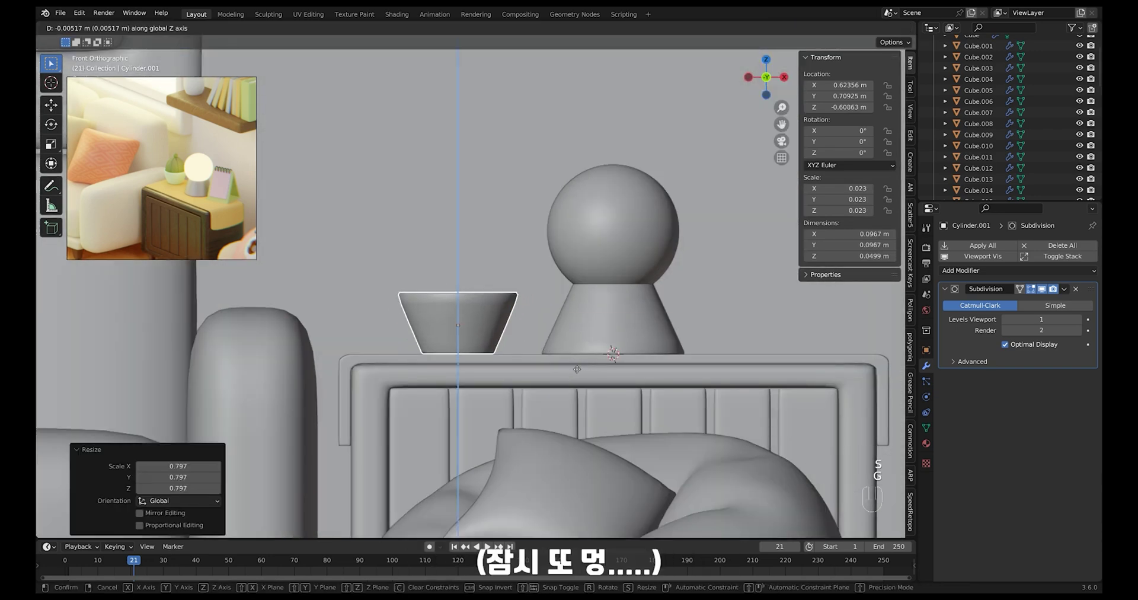
left_click(576, 370)
key("g")
key("z")
left_click(568, 368)
key("Tab")
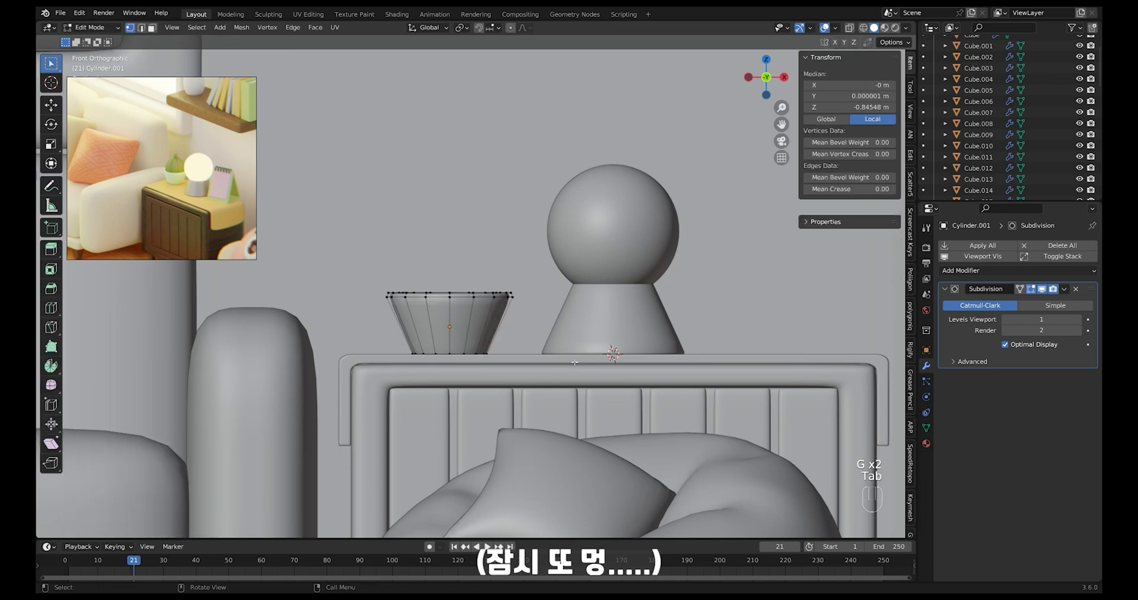
key("Tab")
- Add a UV sphere for the cactus and scale it down to about 0.285 m across
middle_click_drag(579, 364, 581, 386)
key("shift+a")
mouse_move(581, 386)
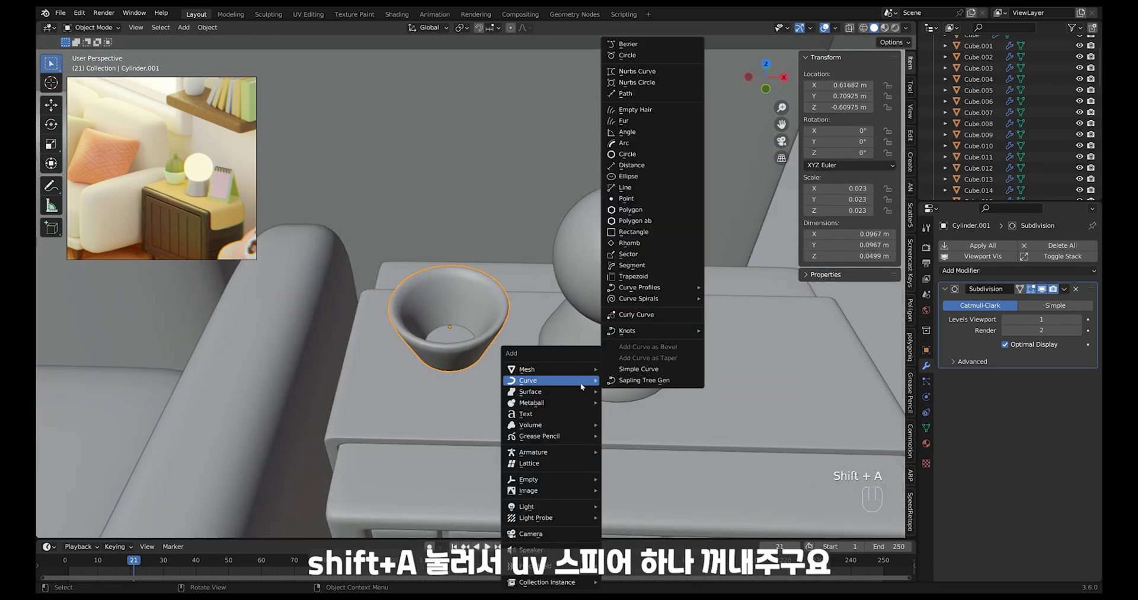
mouse_move(548, 371)
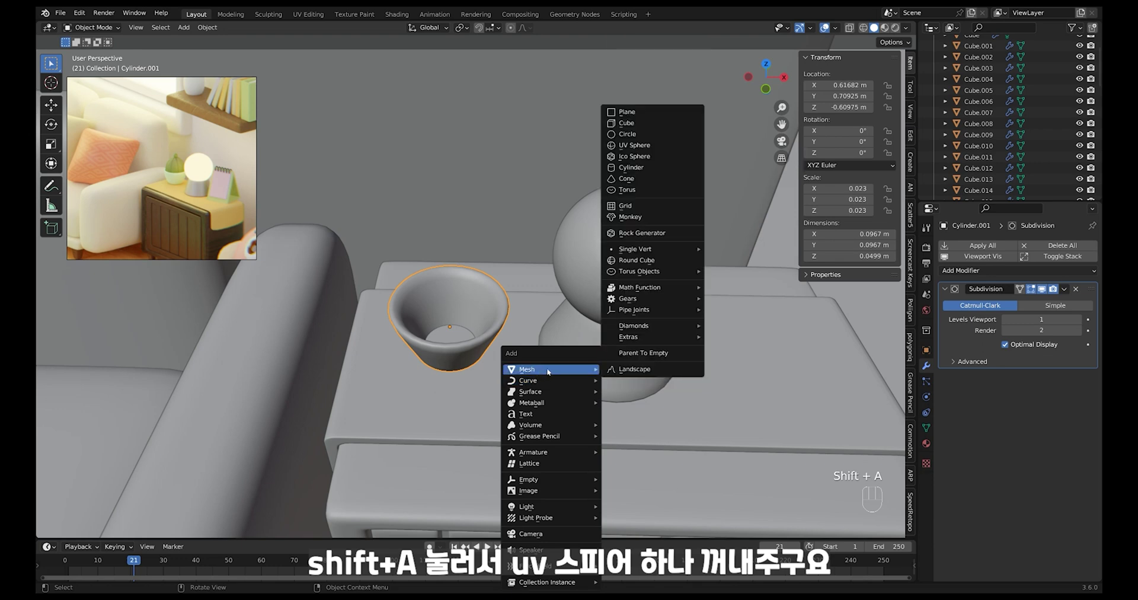
left_click(652, 148)
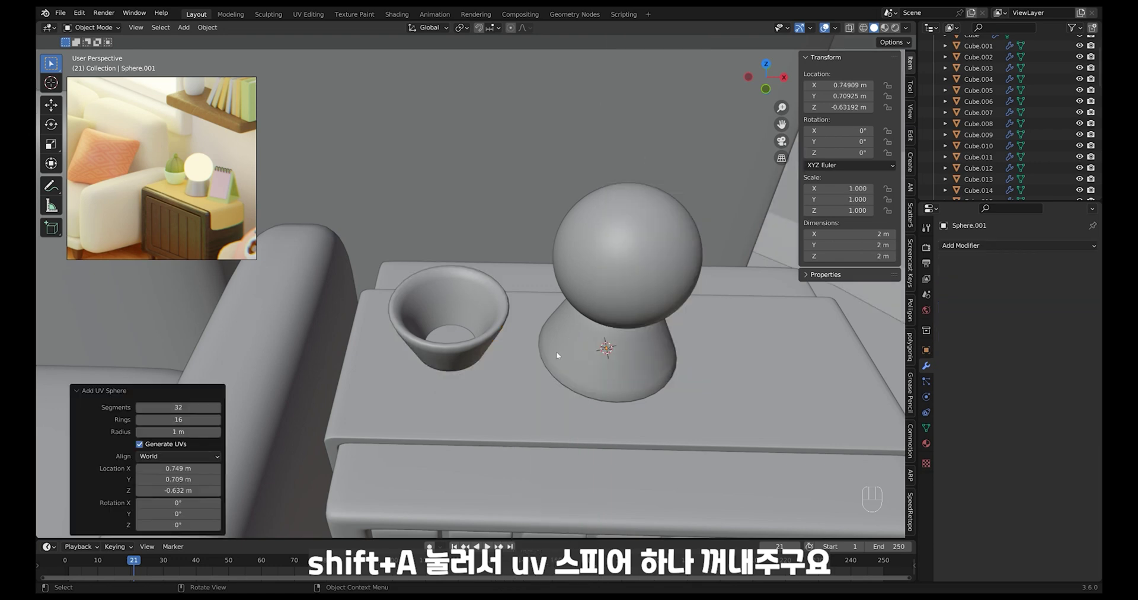
middle_click_drag(555, 355, 674, 306)
key("s")
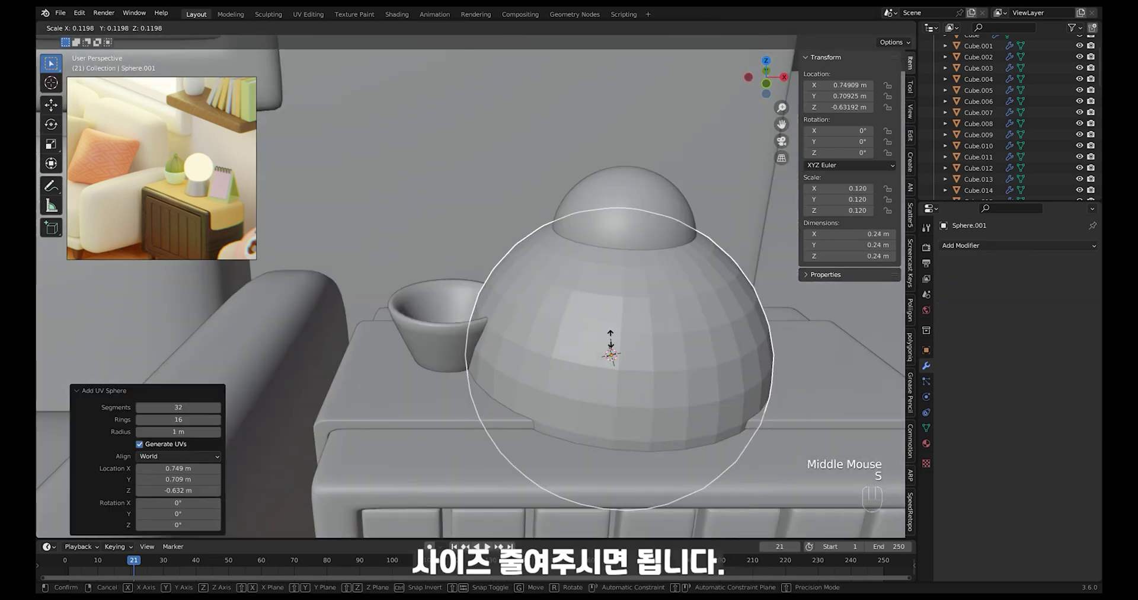
left_click(733, 400)
key("Tab")
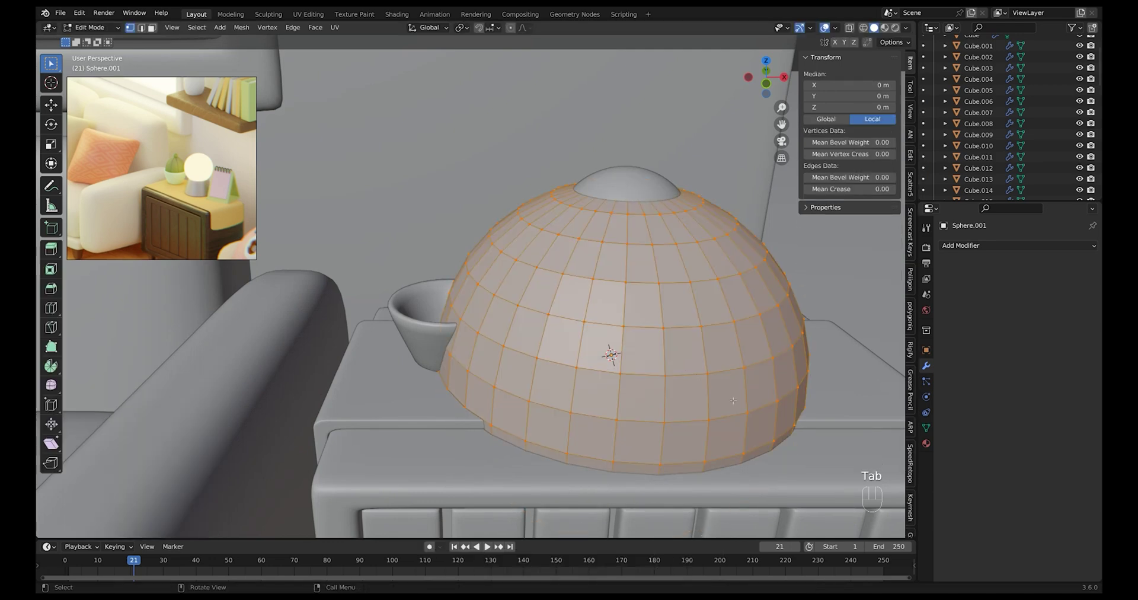
key("Tab")
- Move the cactus sphere about 0.134 m along negative X to line up with the pot
key("g")
key("x")
left_click(592, 380)
middle_click_drag(593, 374, 589, 415)
key("alt+z")
key("g")
key("x")
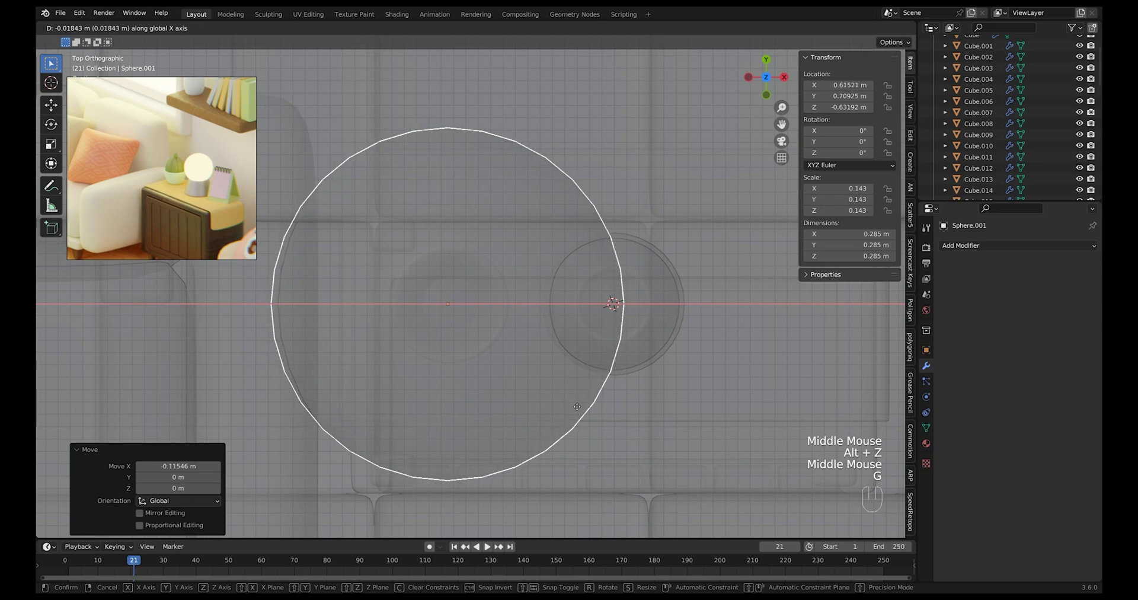
left_click(577, 406)
- Shrink the cactus sphere to about 0.104 m across and raise it about 0.078 m along Z into the pot's opening
key("s")
left_click(495, 345)
key("alt+z")
middle_click_drag(572, 377, 562, 338)
key("g")
left_click(550, 311)
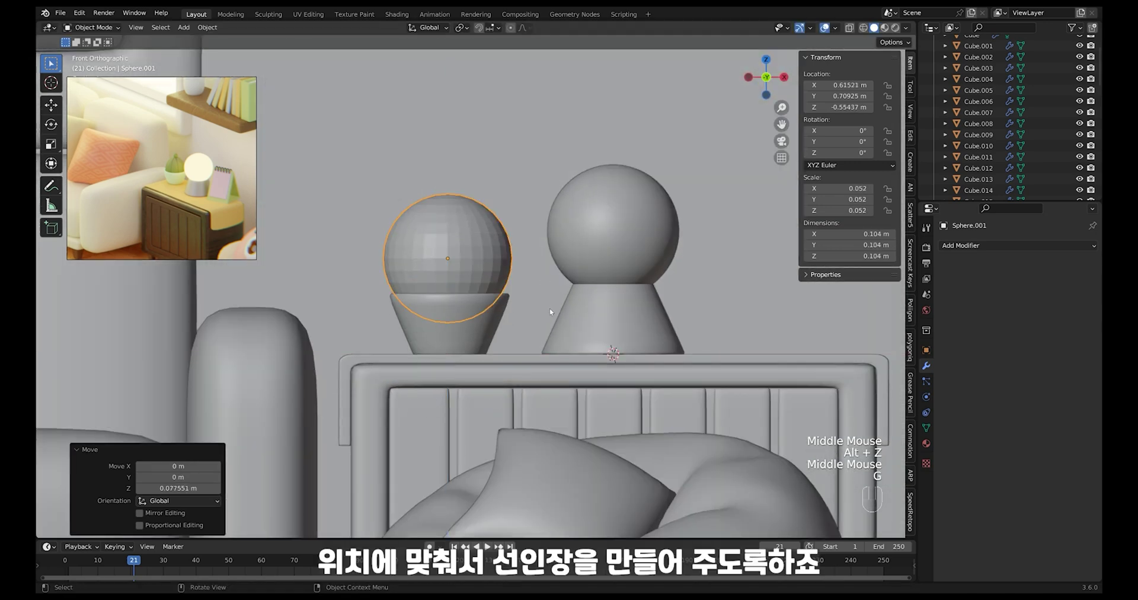
- Shift the cactus sphere about 0.003 m along X and lower it about 0.005 m along Z into the pot
key("g")
key("x")
left_click(552, 311)
key("g")
key("z")
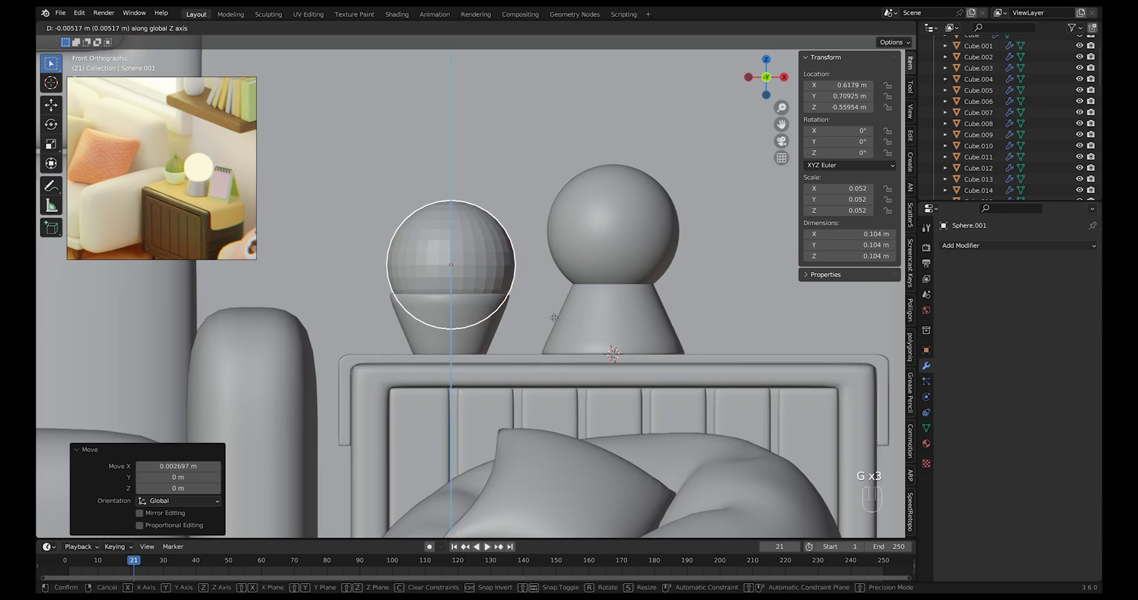
left_click(554, 317)
- Inset the faces around the cactus sphere's top pole by about 0.141 m
middle_click_drag(554, 317, 491, 304, "shift")
key("Tab")
key("2")
key("3")
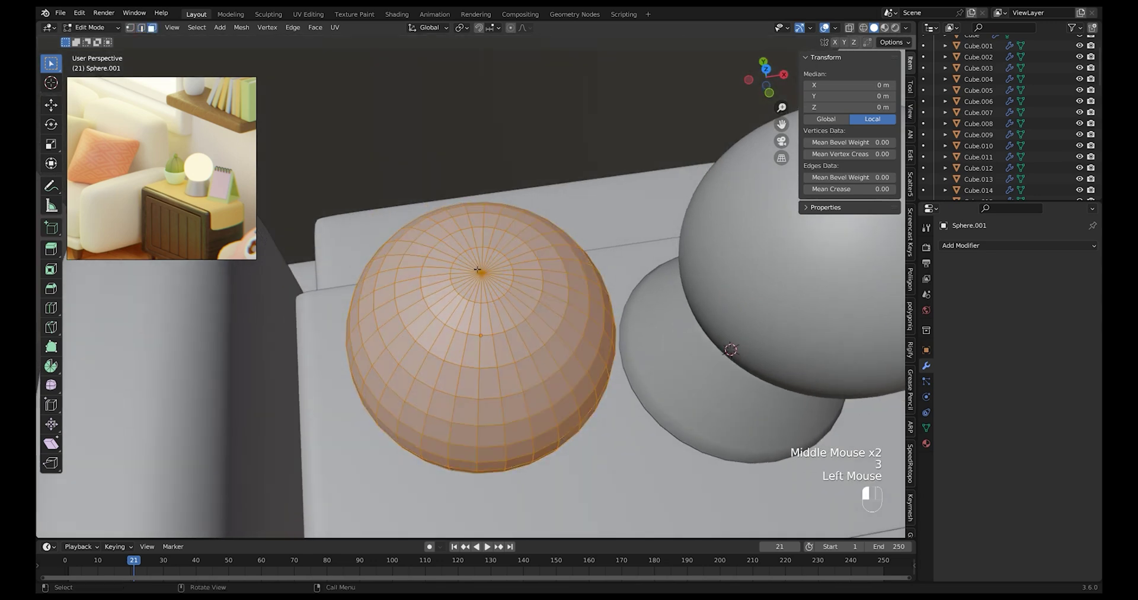
left_click(493, 281)
key("i")
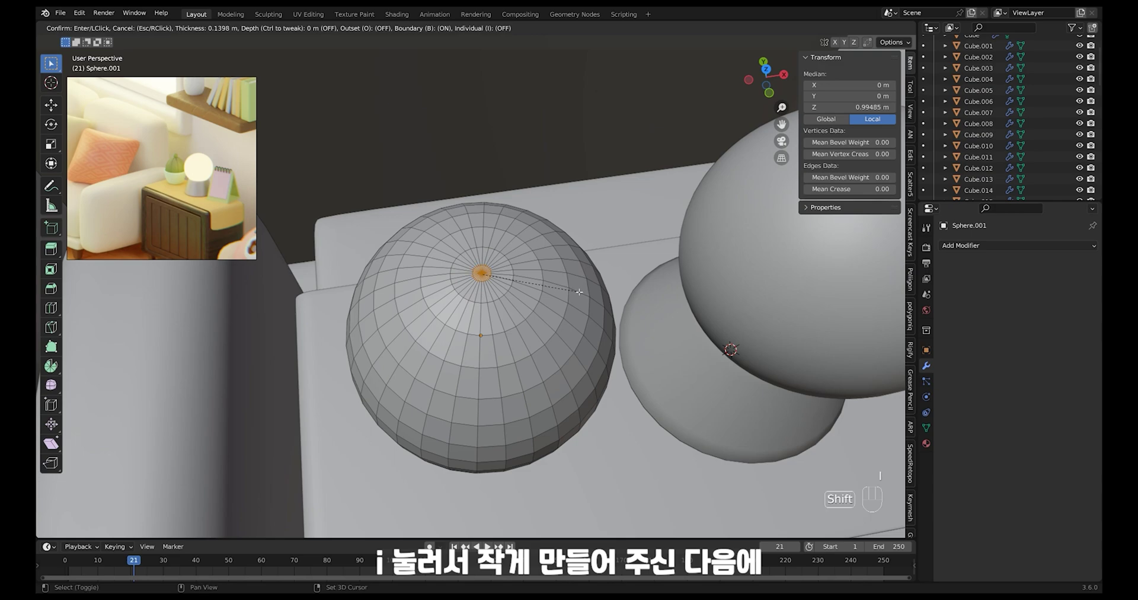
left_click(579, 291)
- Delete the inset faces at the cactus sphere's top pole
key("x")
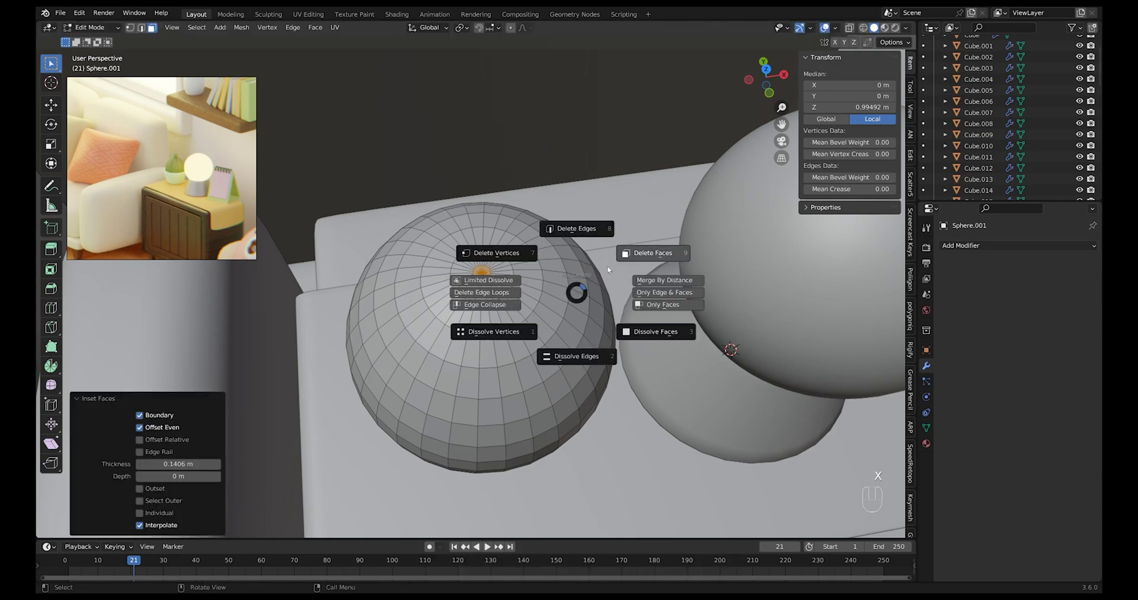
left_click(607, 266)
mouse_move(607, 265)
middle_mouse_down()
mouse_move(561, 411)
mouse_move(474, 409)
middle_mouse_up()
- Inset the faces around the cactus sphere's bottom pole by about 0.097 m and delete the inset faces
key("alt+z")
left_click_drag(471, 409, 479, 418)
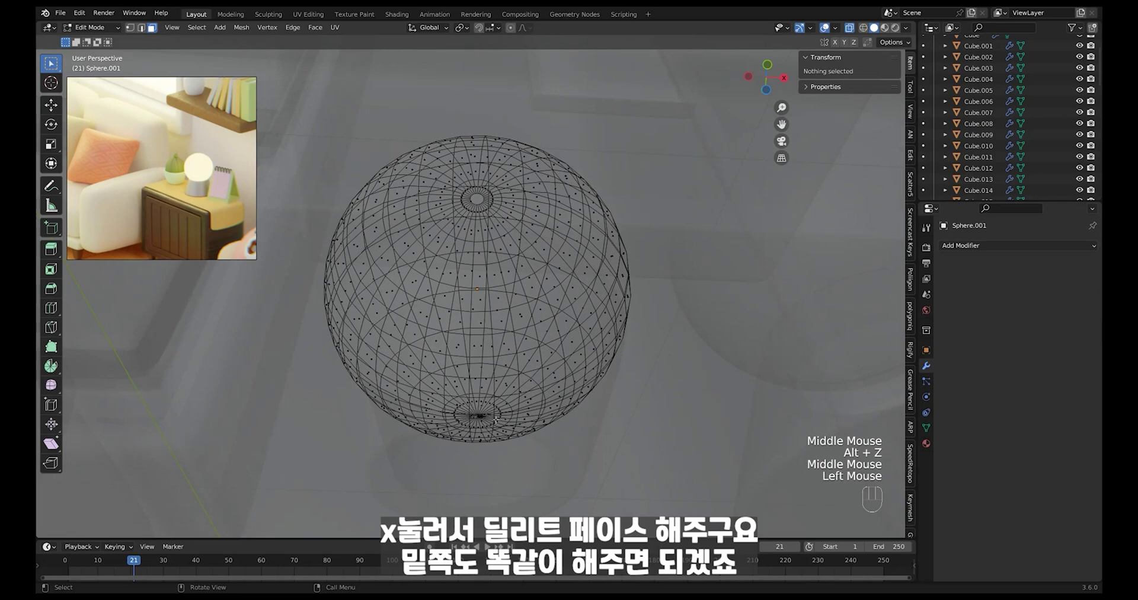
middle_click_drag(486, 417, 468, 442)
left_click_drag(461, 435, 488, 452)
middle_click_drag(498, 458, 468, 331, "ctrl")
mouse_move(468, 332)
middle_mouse_down("ctrl")
mouse_move(465, 308)
mouse_move(451, 326)
middle_mouse_up("ctrl")
left_click(452, 327)
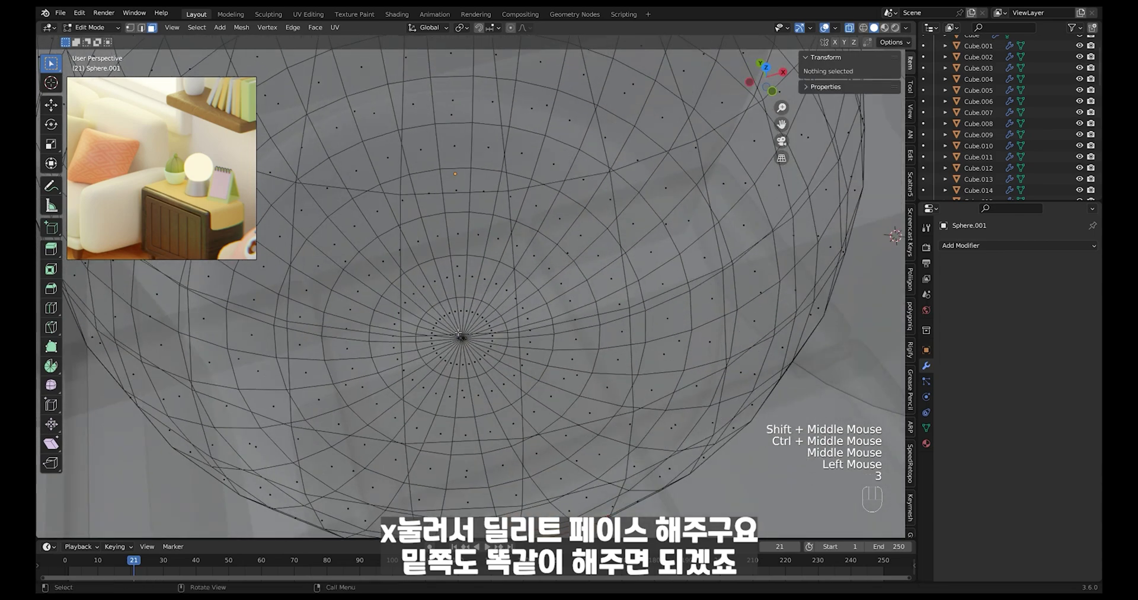
key("3")
double_click(445, 305)
left_click(447, 309, "shift")
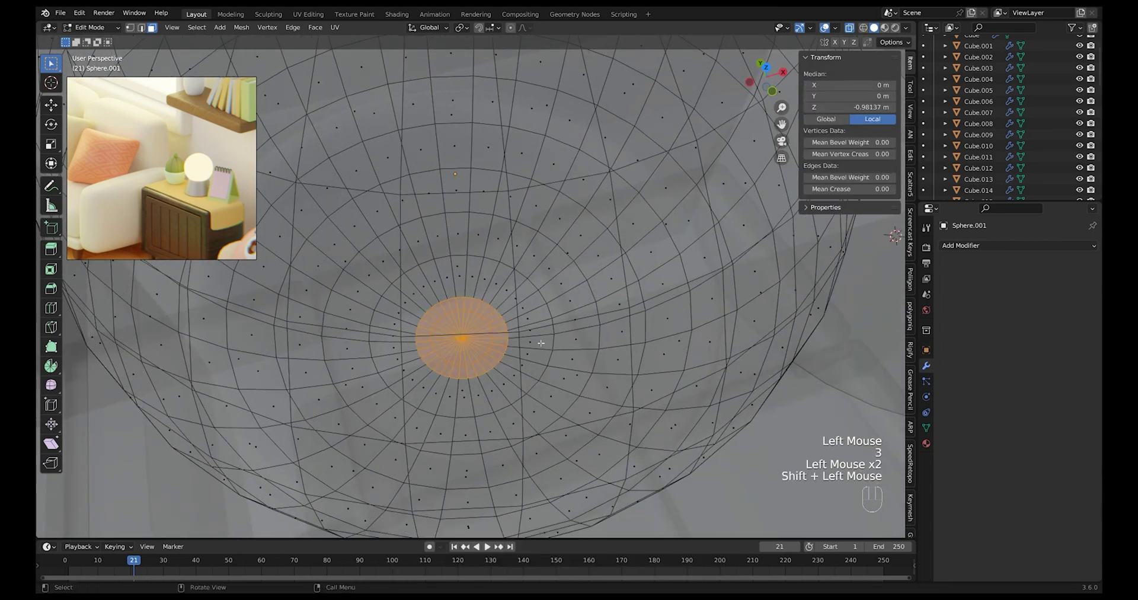
key("i")
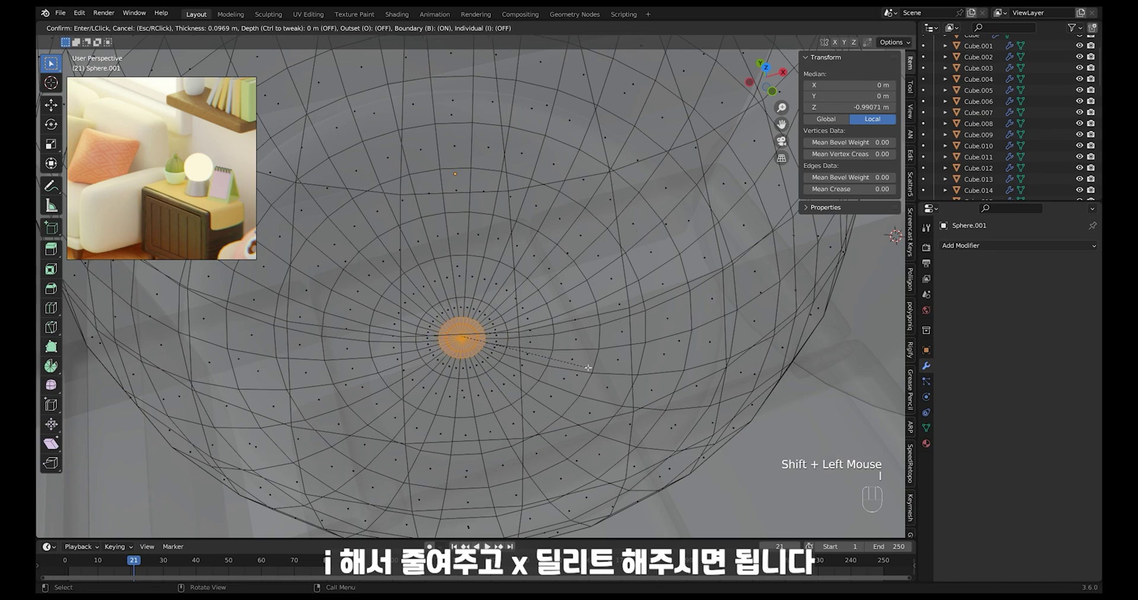
left_click(587, 369)
key("x")
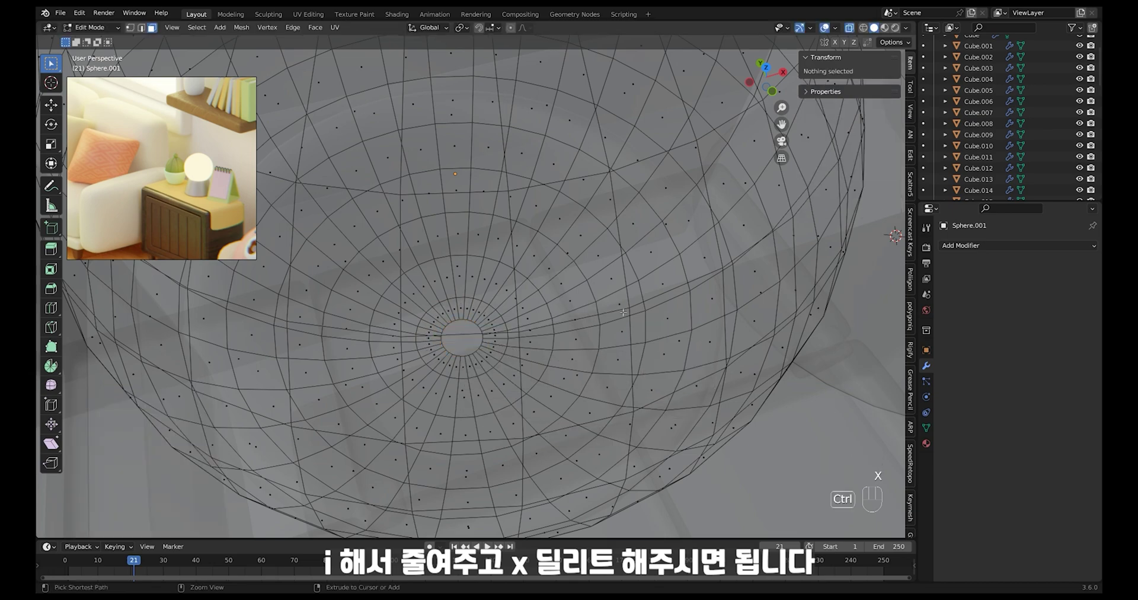
- Bevel every fourth vertical edge loop around the cactus sphere with a width of about 0.013 m and one segment
mouse_move(587, 371)
middle_mouse_down("ctrl")
mouse_move(543, 320)
mouse_move(519, 258)
middle_mouse_up("ctrl")
key("2")
key("alt+z")
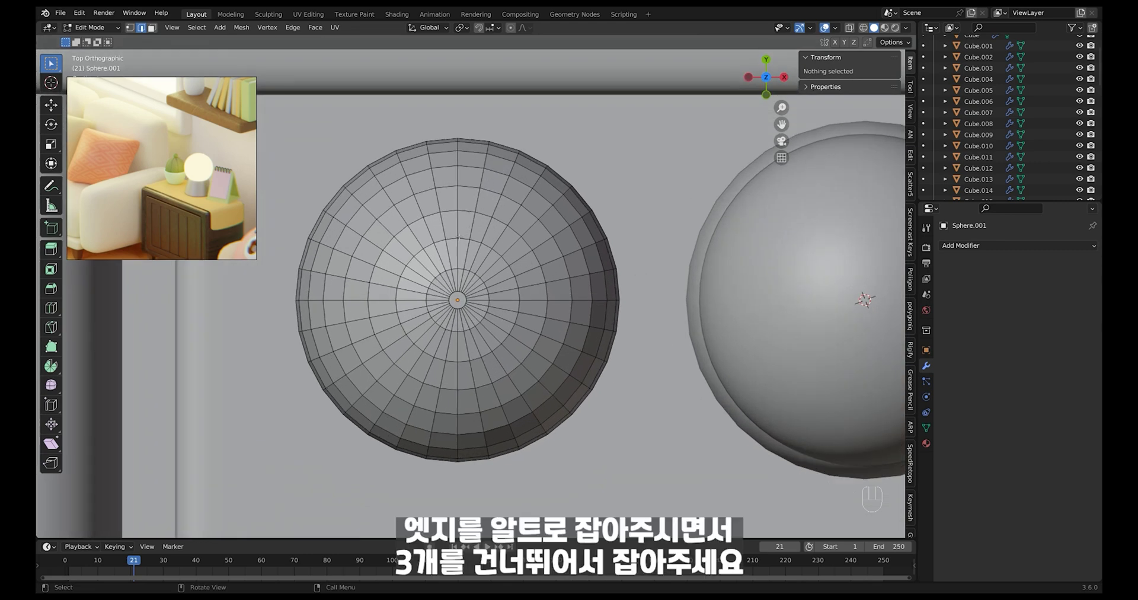
left_click(457, 226, "alt+shift")
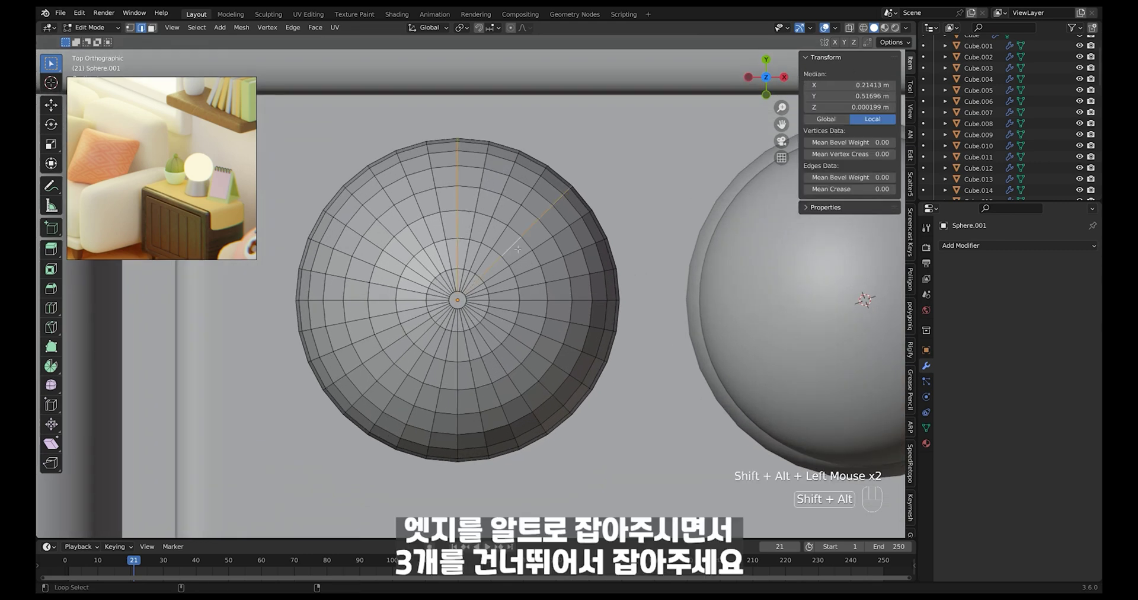
left_click(528, 303, "alt+shift")
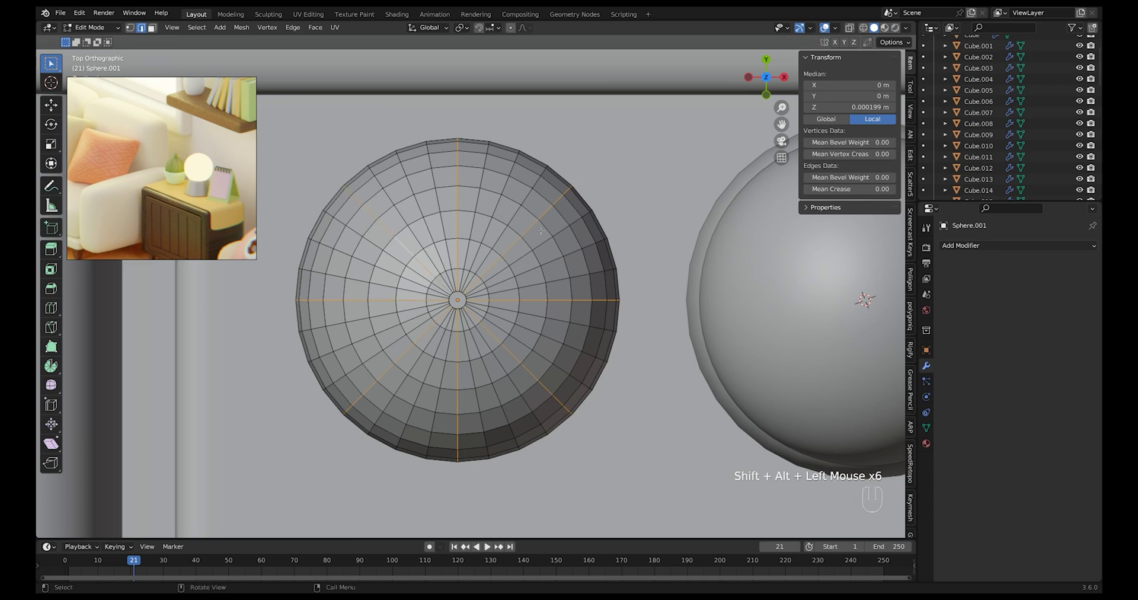
middle_click_drag(541, 231, 552, 296, "ctrl")
middle_click_drag(552, 297, 564, 319, "shift")
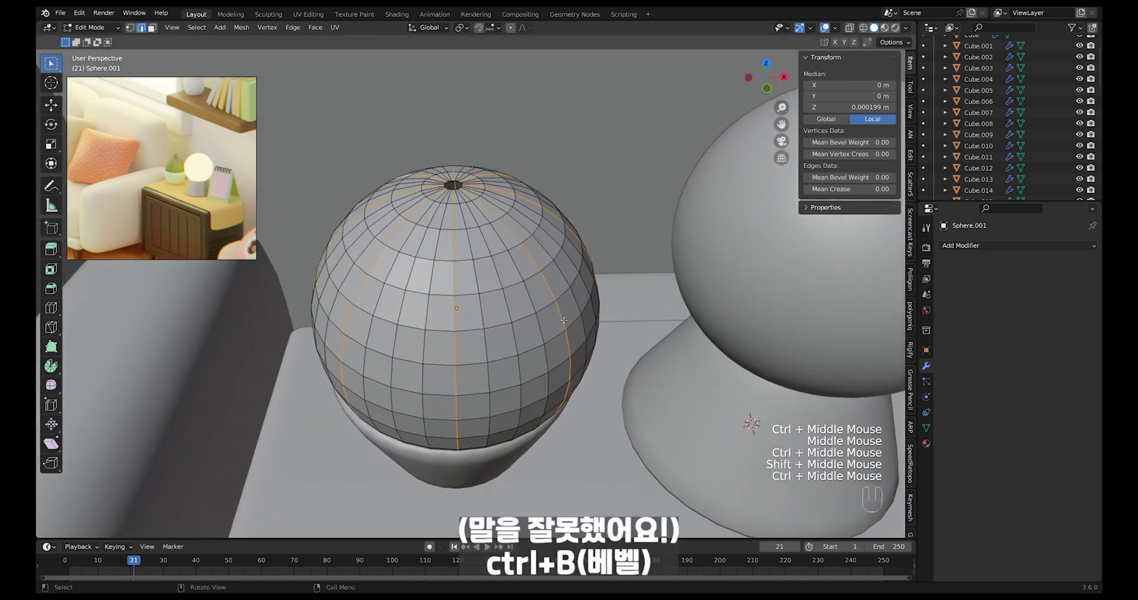
key("ctrl+b")
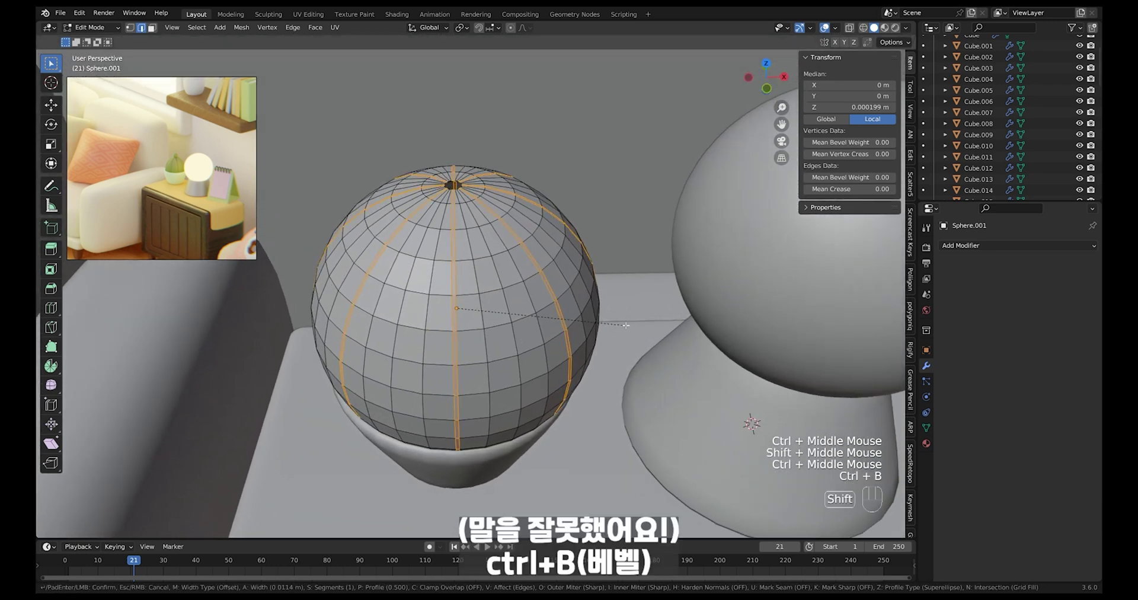
left_click(625, 326)
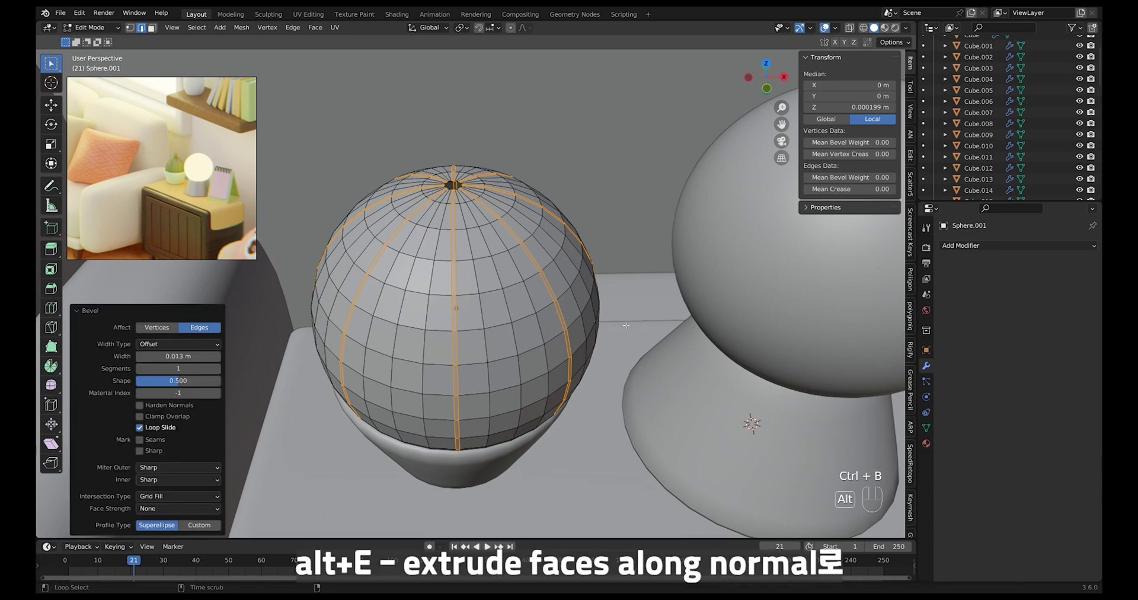
- Extrude the bevelled strips inward along their normals to cut grooves into the cactus sphere
key("alt+e")
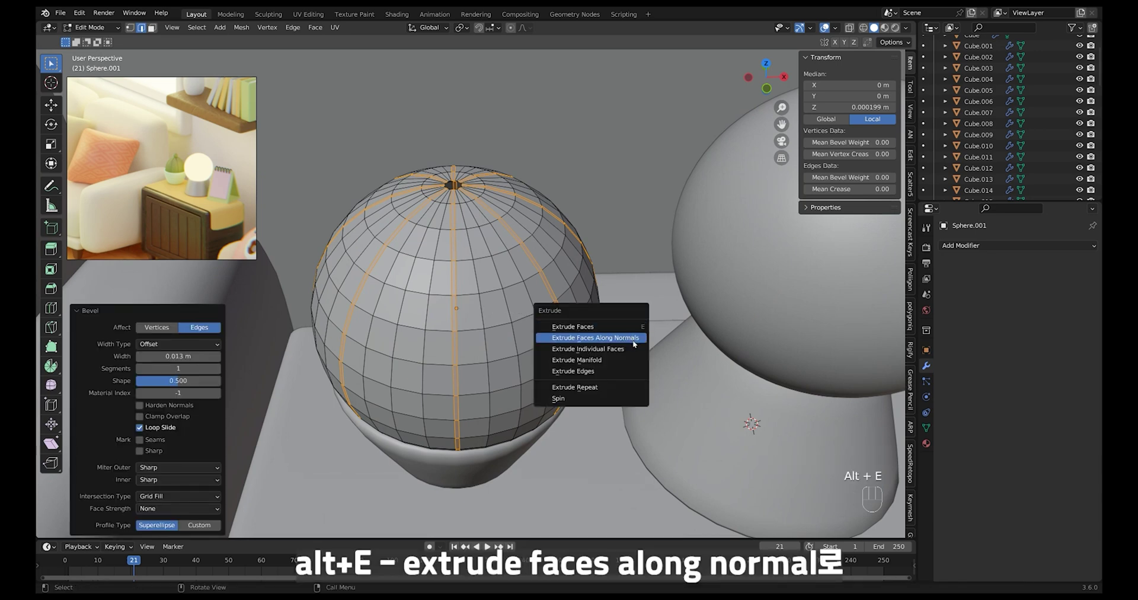
left_click(632, 339)
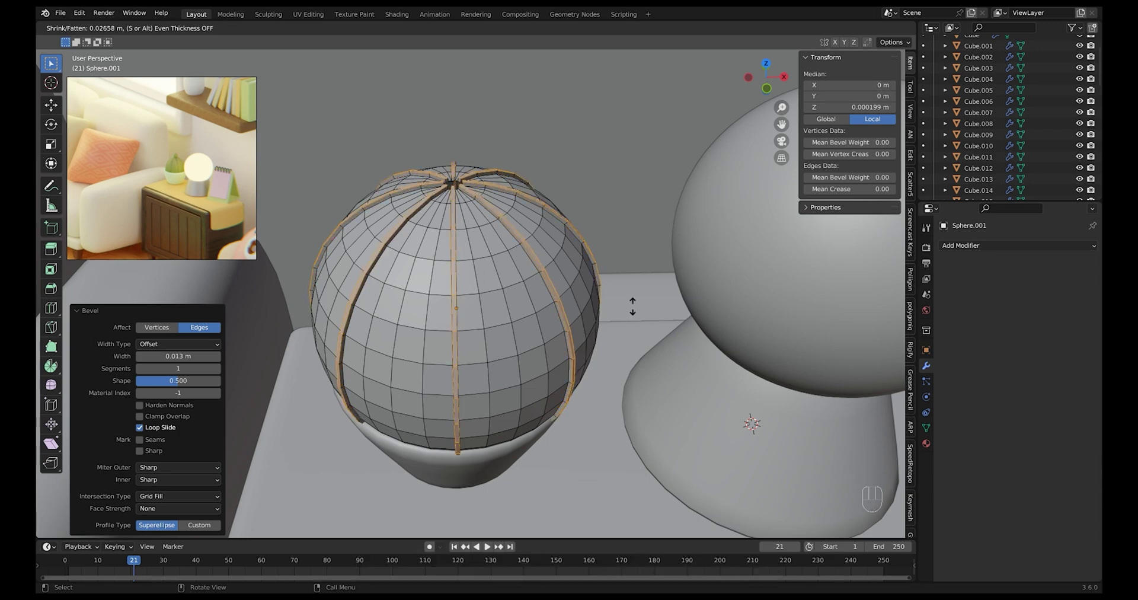
left_click(528, 433)
key("Tab")
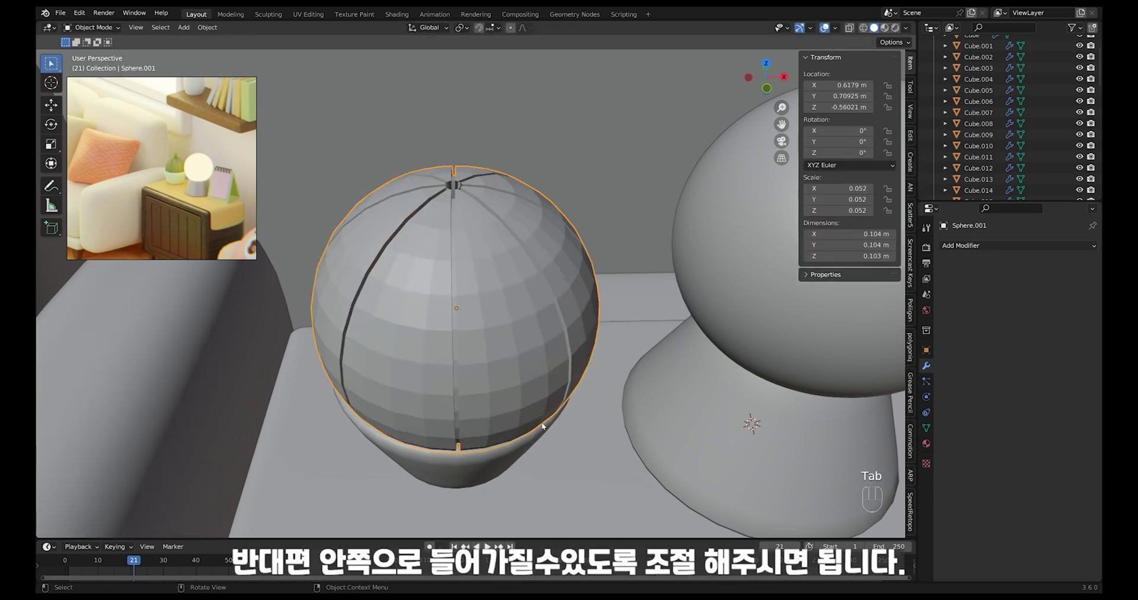
- Give the cactus sphere a level 1 subdivision and shade it smooth
middle_click_drag(528, 432, 512, 258, "alt")
key("ctrl+1")
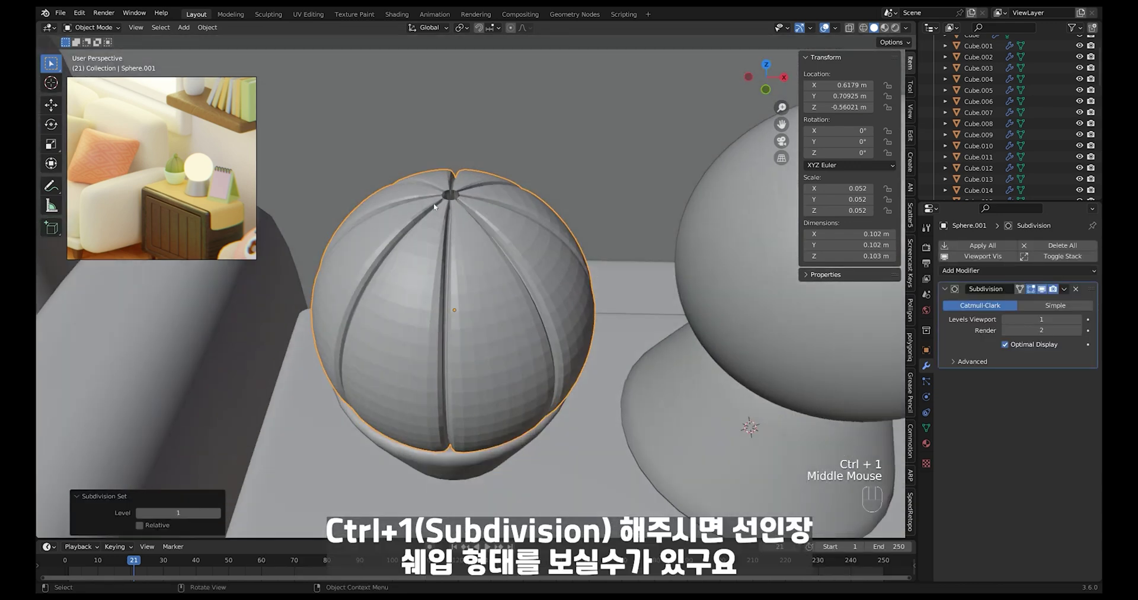
middle_click_drag(435, 206, 514, 335)
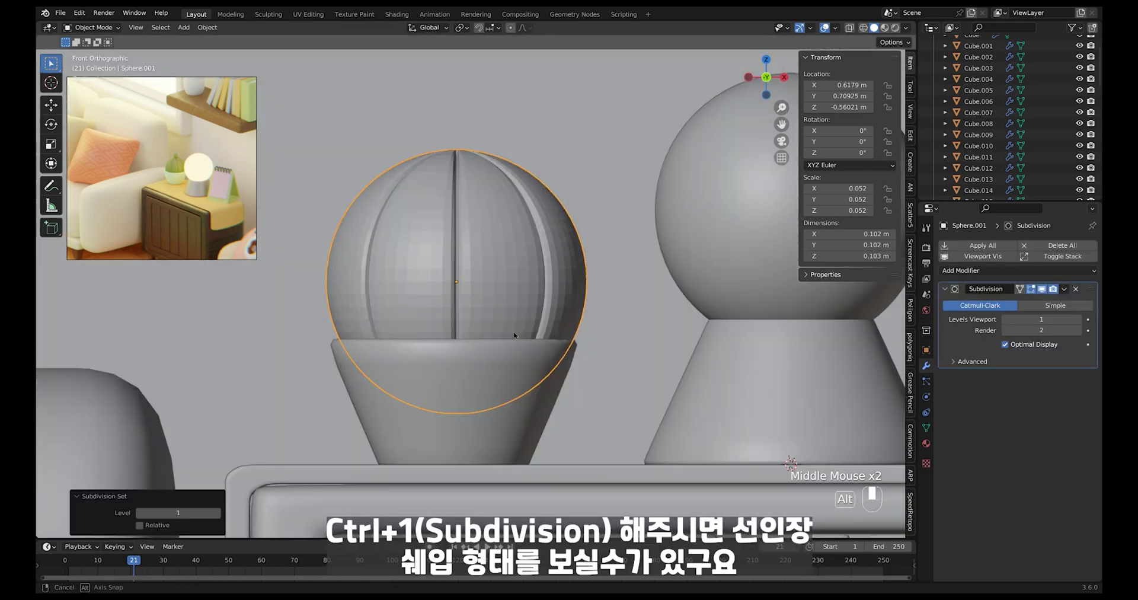
right_click(517, 287)
left_click(516, 288)
middle_click_drag(516, 288, 515, 308, "shift")
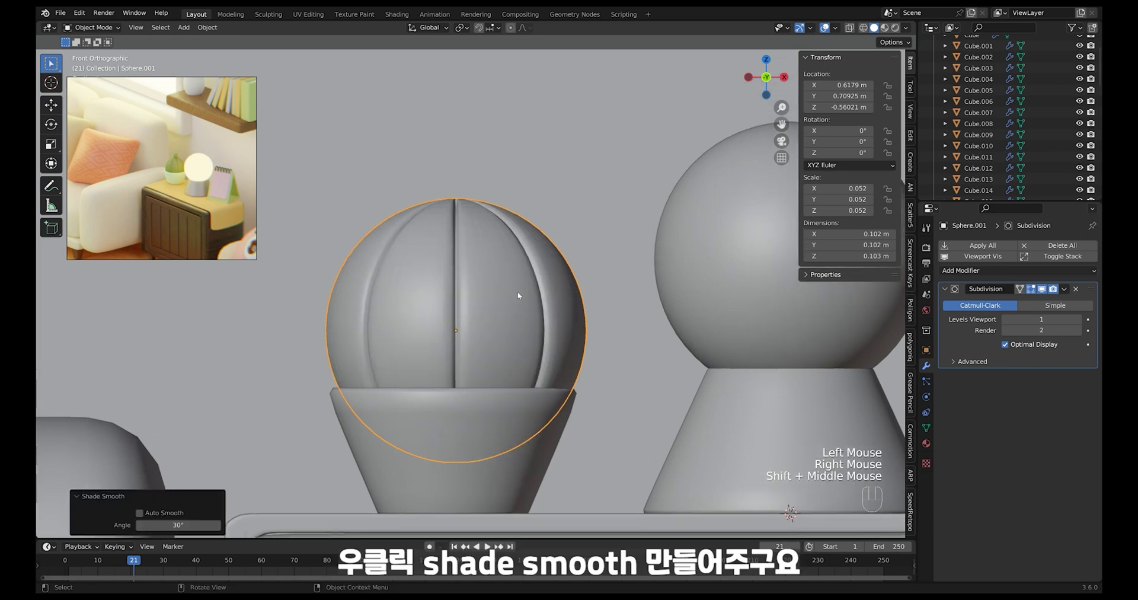
- Duplicate the cactus sphere about 0.065 m upward, scale the copy to 0.249 and lower it along Z onto the cactus top
key("shift+d")
left_click(539, 249)
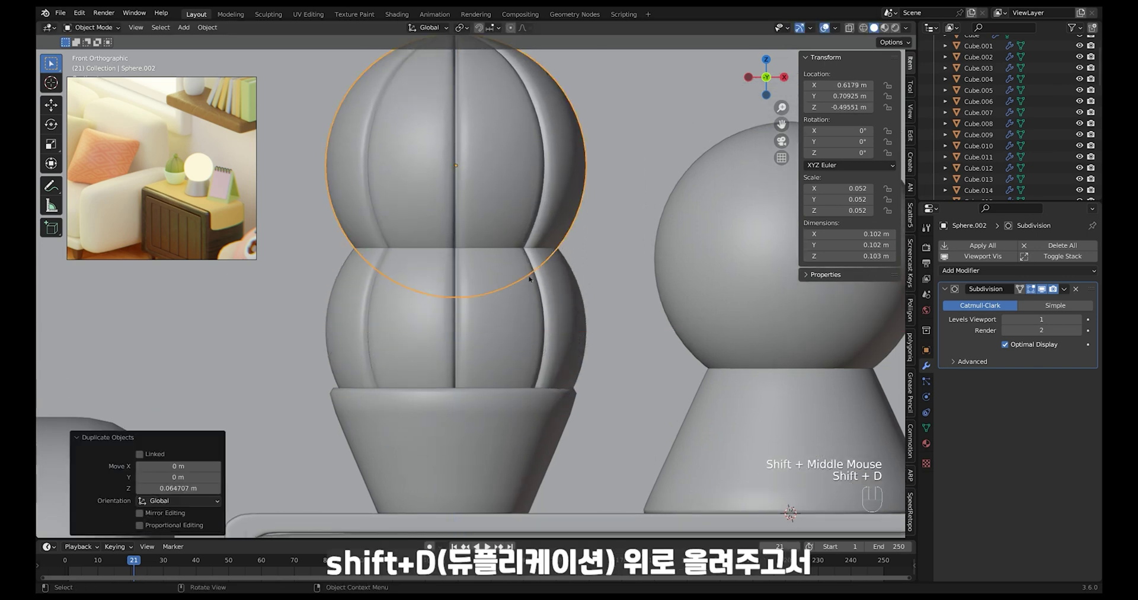
key("s")
left_click(480, 178)
key("g")
key("z")
left_click(522, 205)
- Stretch the small top sphere along Z to about 0.033 m tall and adjust its height on the cactus
key("s")
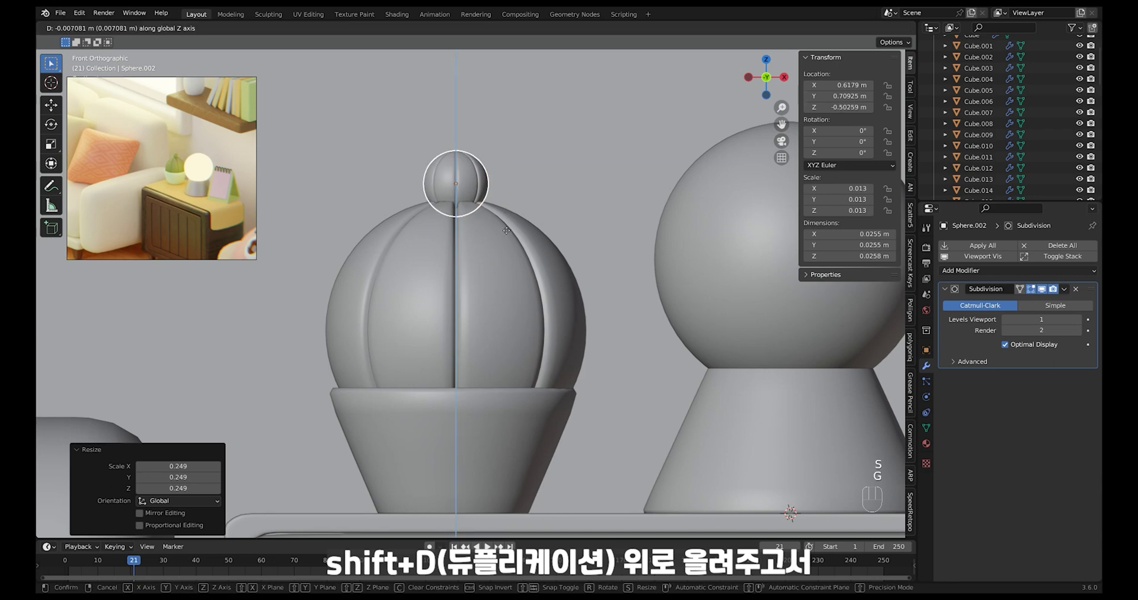
key("z")
left_click(532, 209)
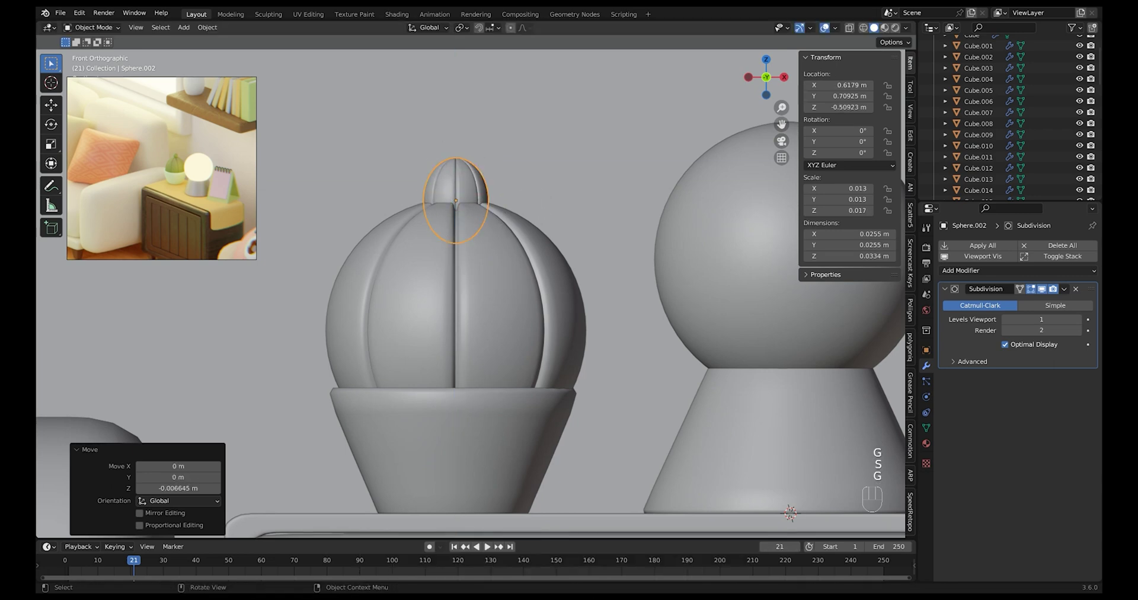
key("g")
key("z")
left_click(537, 211)
key("g")
key("z")
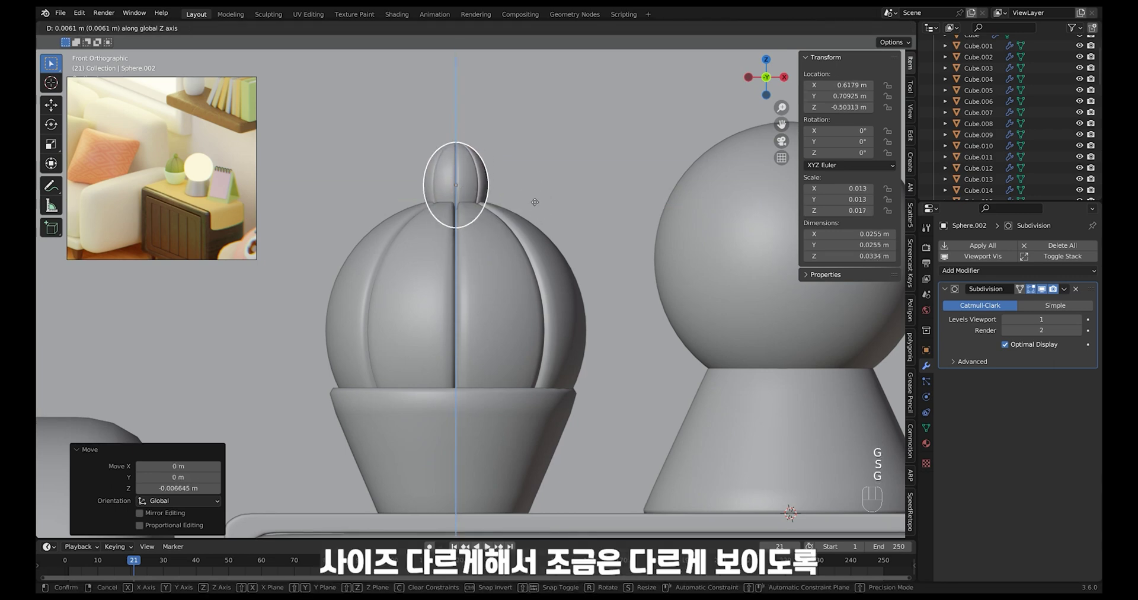
left_click(531, 198)
- Shrink the small bud on top of the cactus to about 0.013 m across and 0.017 m tall
middle_click_drag(531, 197, 545, 225)
key("s")
key("s")
left_click(506, 244)
left_click(536, 195)
- Scale the bud, cactus sphere and pot down together until the sphere is about 0.097 m across
middle_click_drag(545, 225, 484, 247)
left_click(425, 243)
left_click_drag(477, 362, 478, 361)
left_click(543, 427, "ctrl")
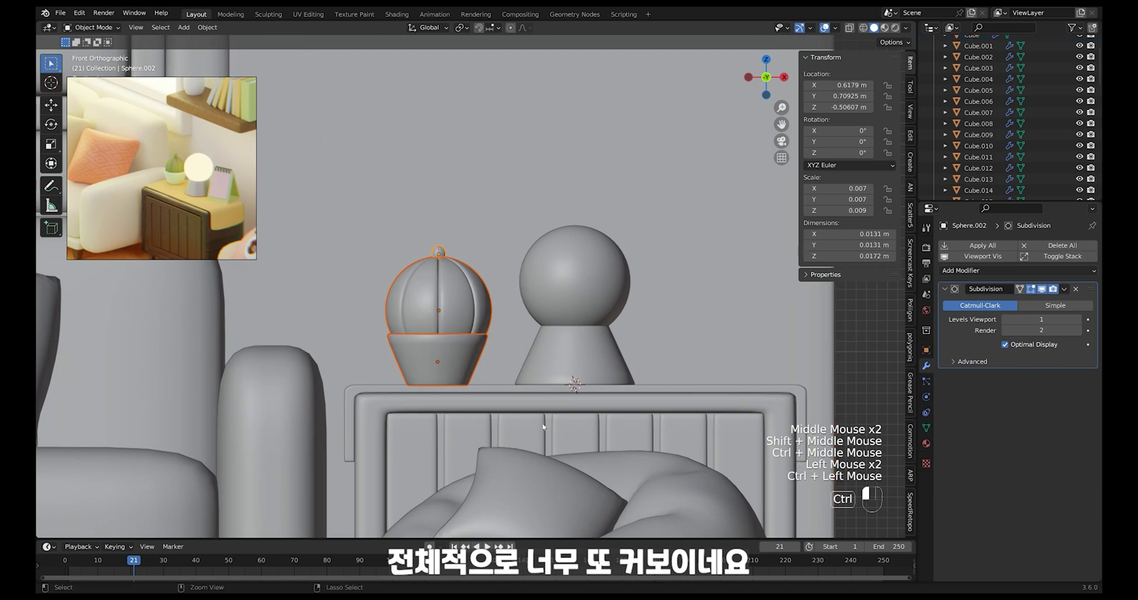
key("s")
left_click(643, 378)
- Scale the cactus sphere and its bud by 0.908 and lower them about 0.004 m along Z
left_click(430, 247)
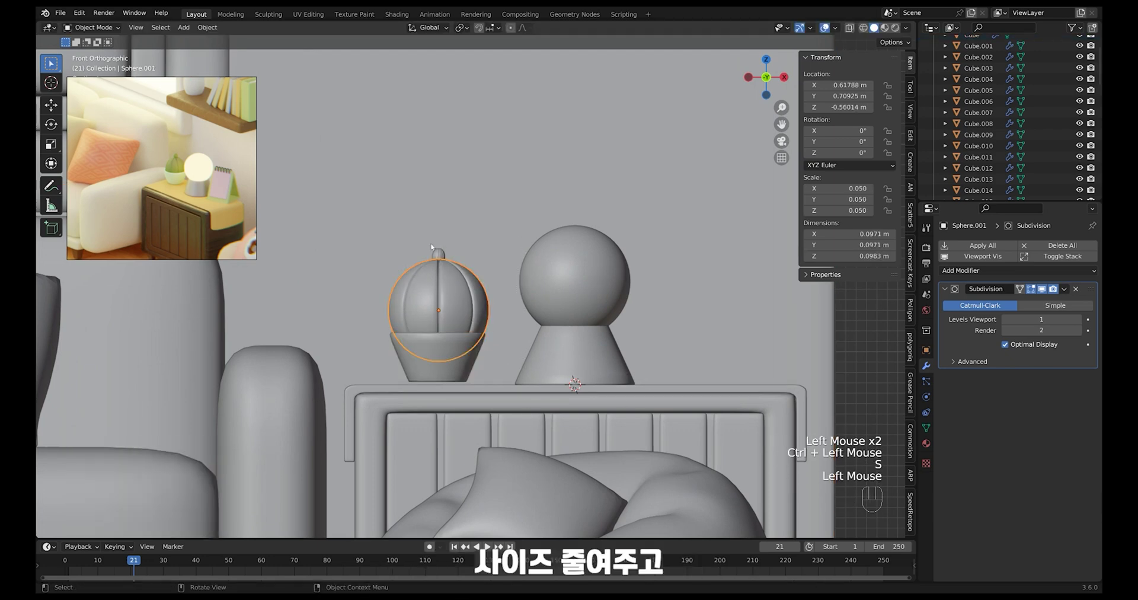
left_click_drag(577, 320, 605, 366, "ctrl")
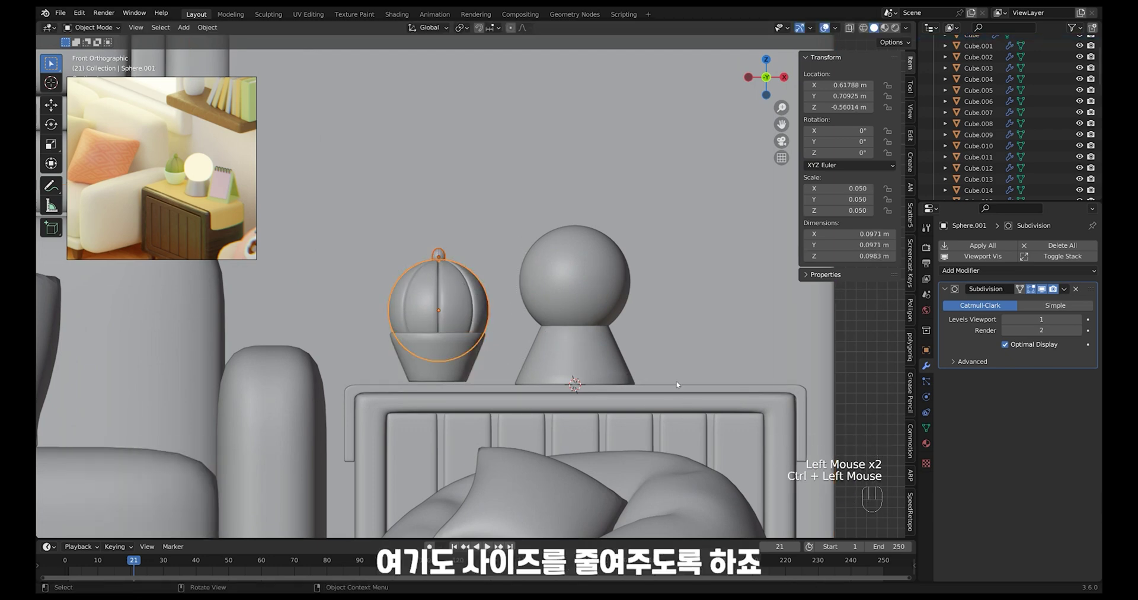
key("s")
left_click(654, 377)
middle_click_drag(653, 377, 503, 349, "ctrl")
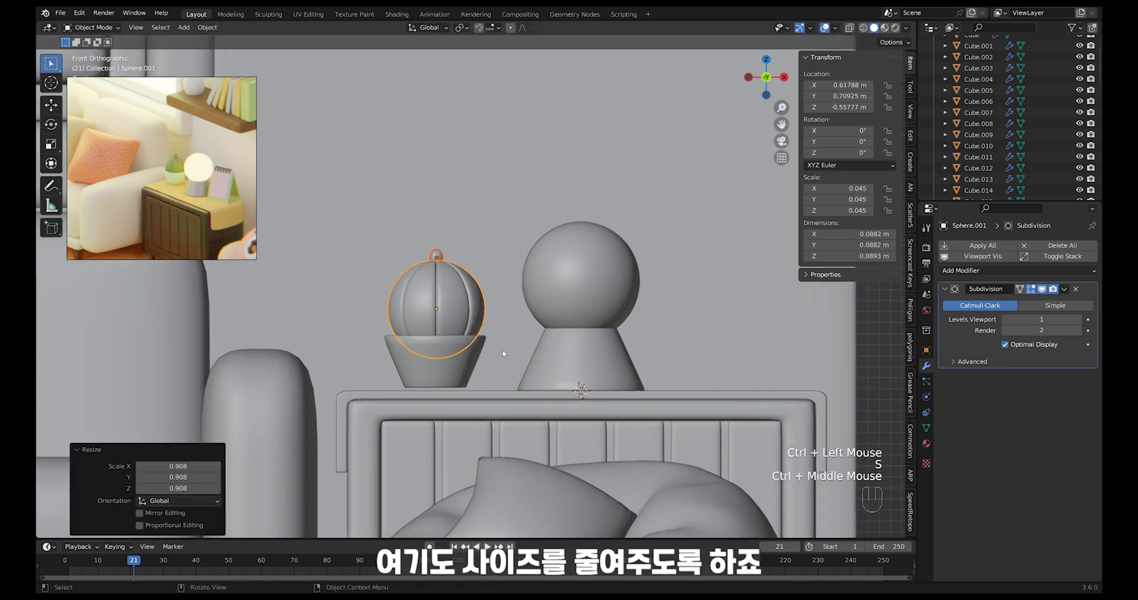
key("g")
left_click(469, 373)
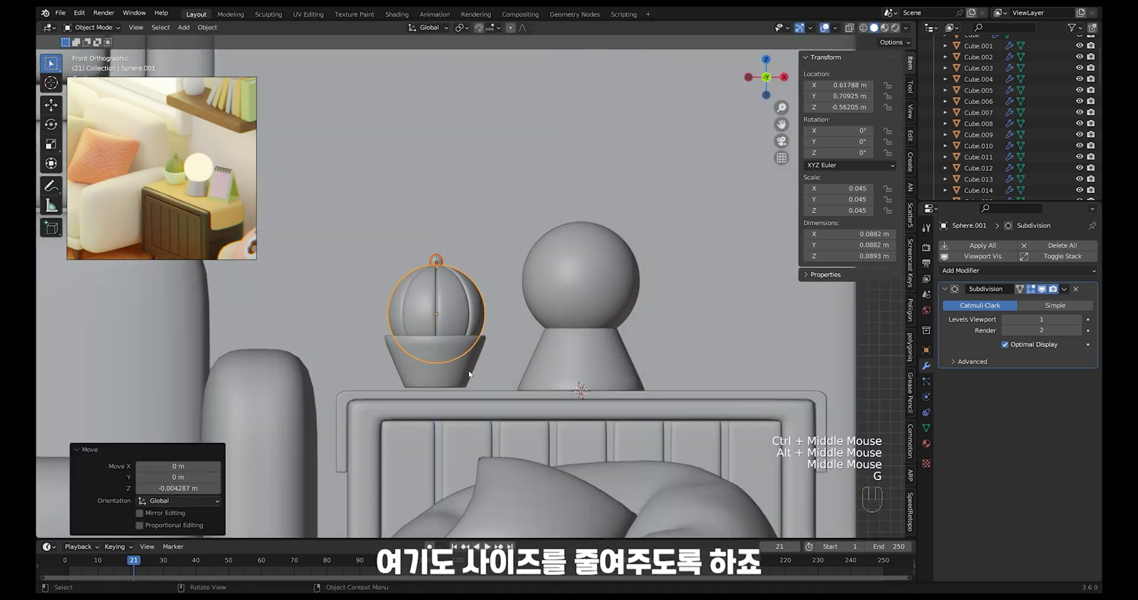
- Lower the pot onto the cabinet top and sink the cactus sphere with its bud about 0.005 m into the pot
key("g")
left_click(457, 356)
key("g")
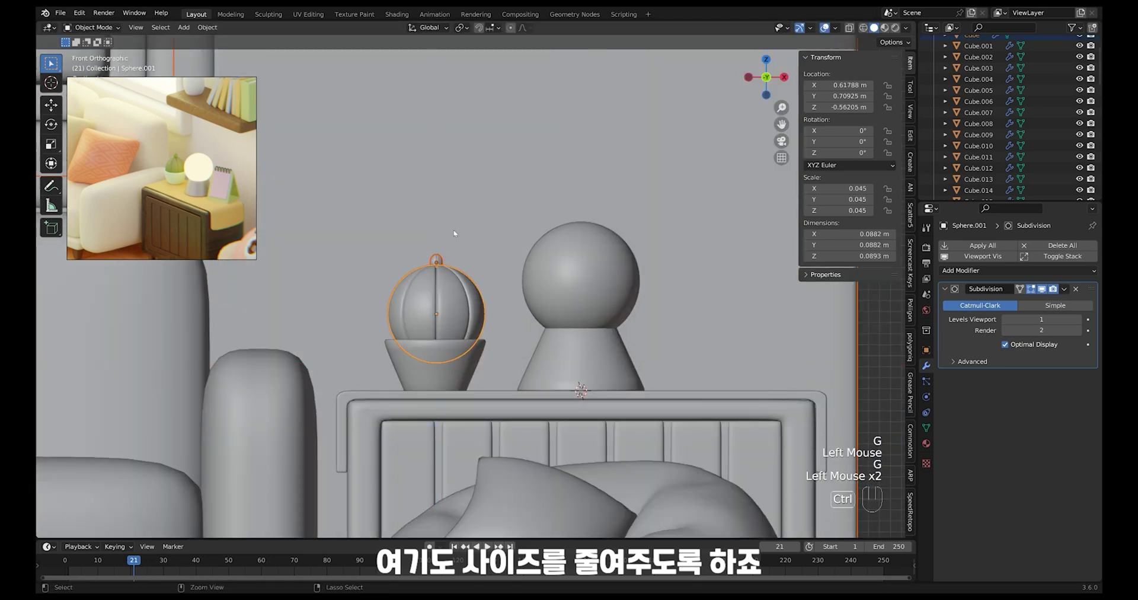
left_click(457, 286, "ctrl")
left_click(458, 296)
left_click(459, 302, "ctrl")
key("g")
key("z")
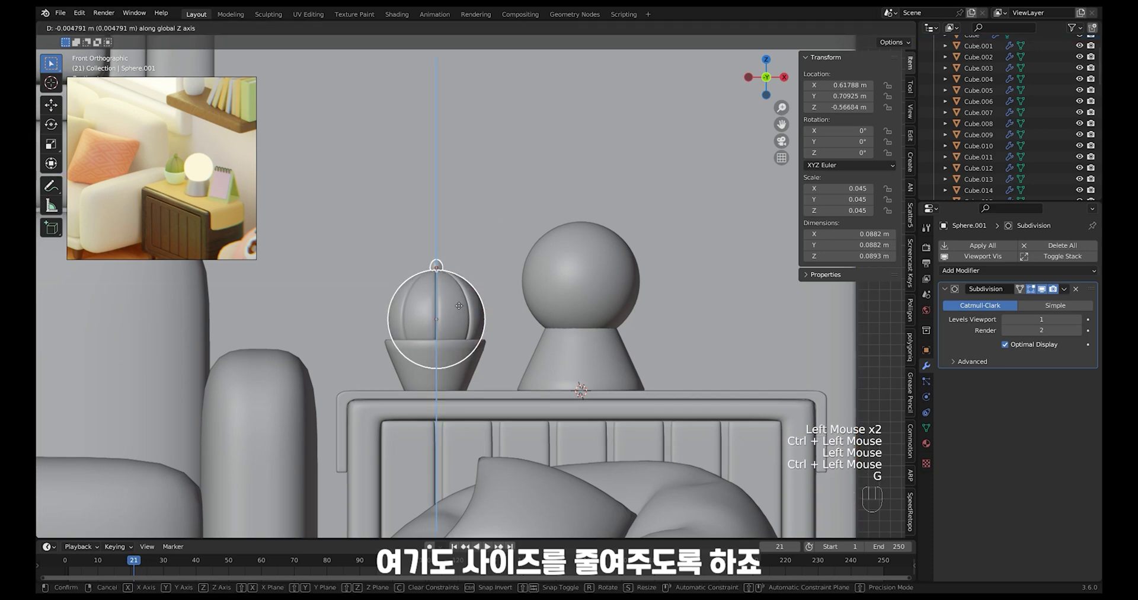
left_click(459, 305)
- Narrow the pot's upper rim so the pot is about 0.085 m across
left_click(436, 364)
key("Tab")
key("alt+z")
left_click_drag(370, 356, 521, 314)
key("alt+z")
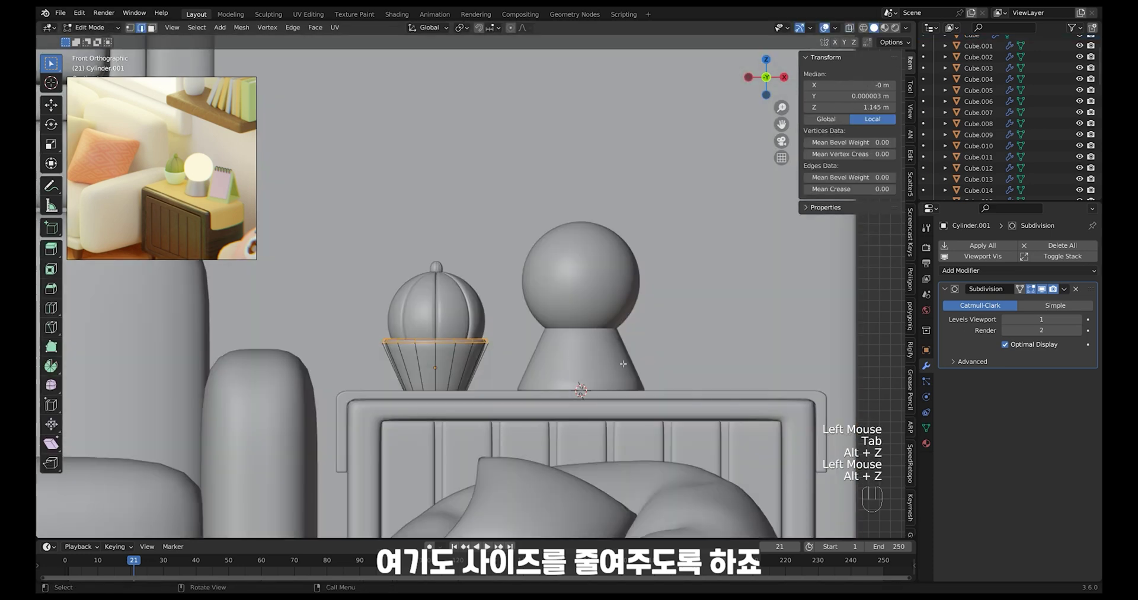
key("s")
left_click(627, 358)
key("Tab")
middle_click_drag(617, 313, 595, 417, "ctrl")
key("alt+z")
key("alt+z")
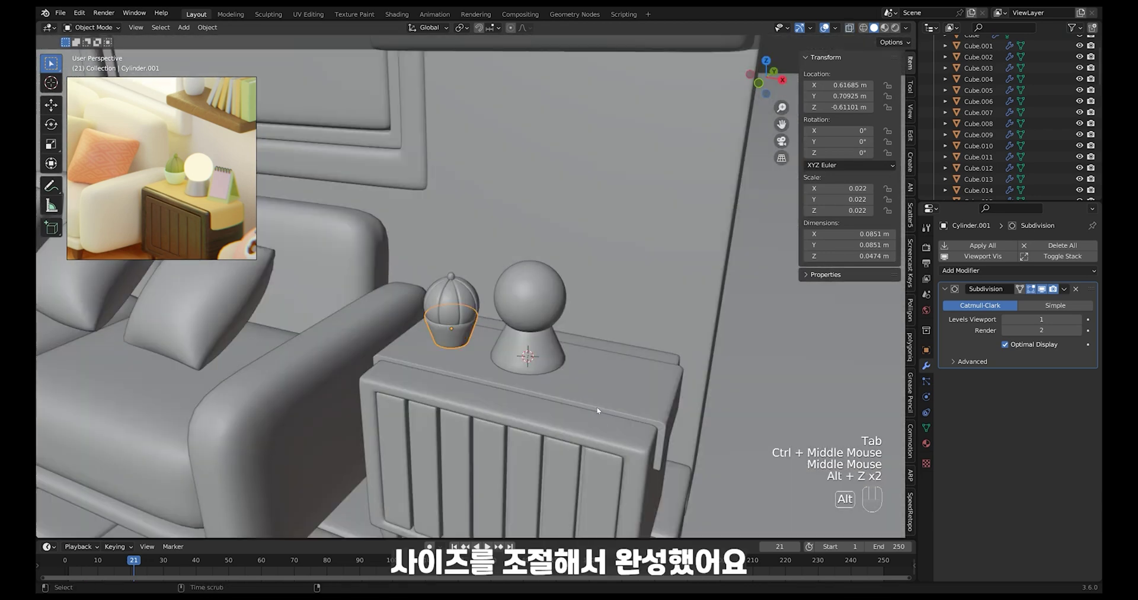
- Place the 3D cursor on the cabinet top beside the moon lamp and add a cube there
left_click(607, 375)
left_click(628, 375)
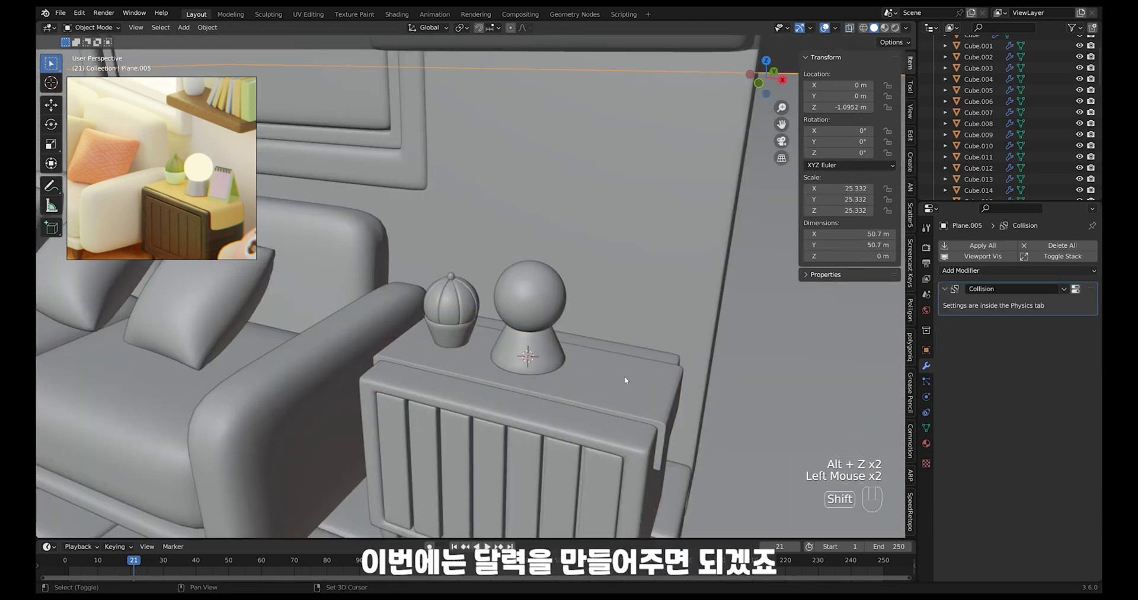
right_click(627, 376, "shift")
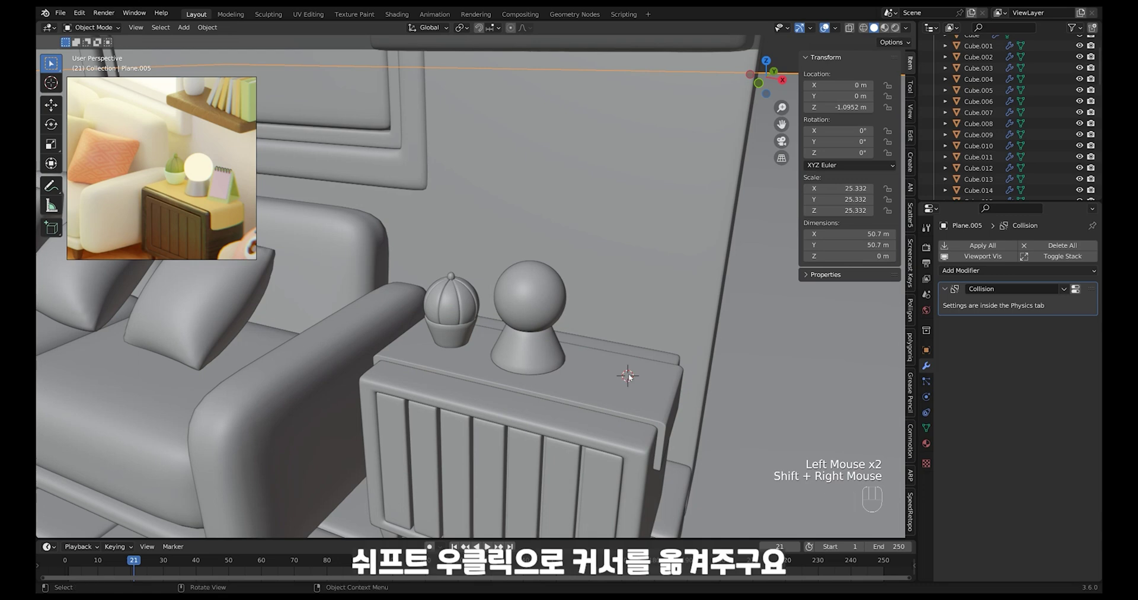
key("shift+a")
mouse_move(632, 376)
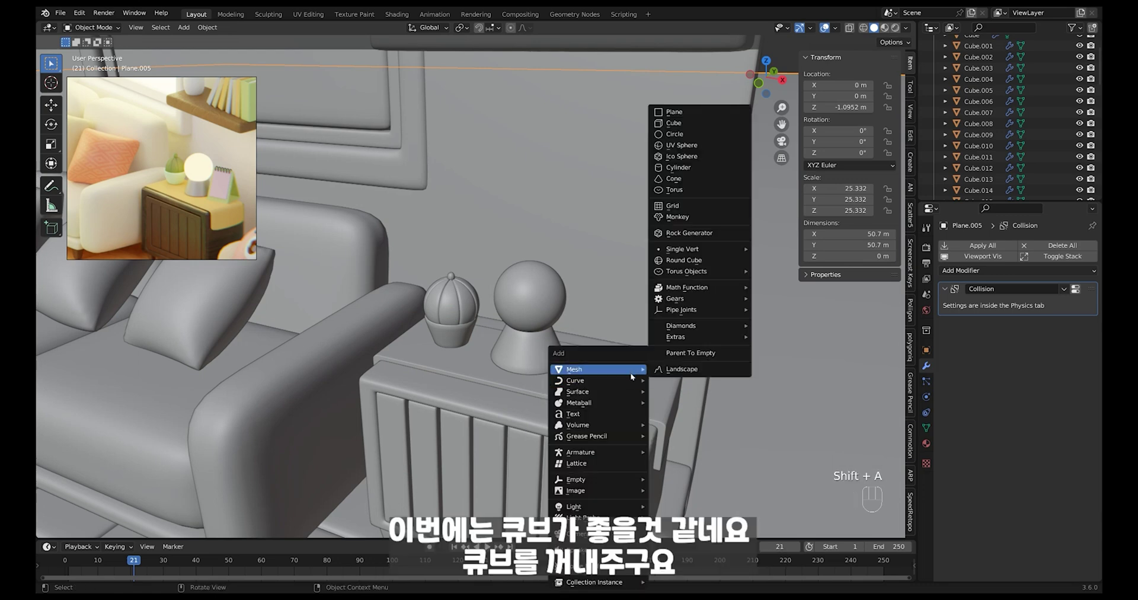
left_click(676, 122)
- Scale the new cube down to about 0.103 m and adjust its height along Z near the cabinet top
middle_click_drag(701, 364, 738, 427, "ctrl")
key("s")
left_click(567, 336)
middle_click_drag(568, 336, 563, 361)
middle_click_drag(563, 362, 632, 351, "ctrl")
key("g")
key("z")
left_click(563, 348)
key("s")
left_click(633, 351)
- Shift the cube slightly along negative Y and lower it along Z onto the cabinet top
key("g")
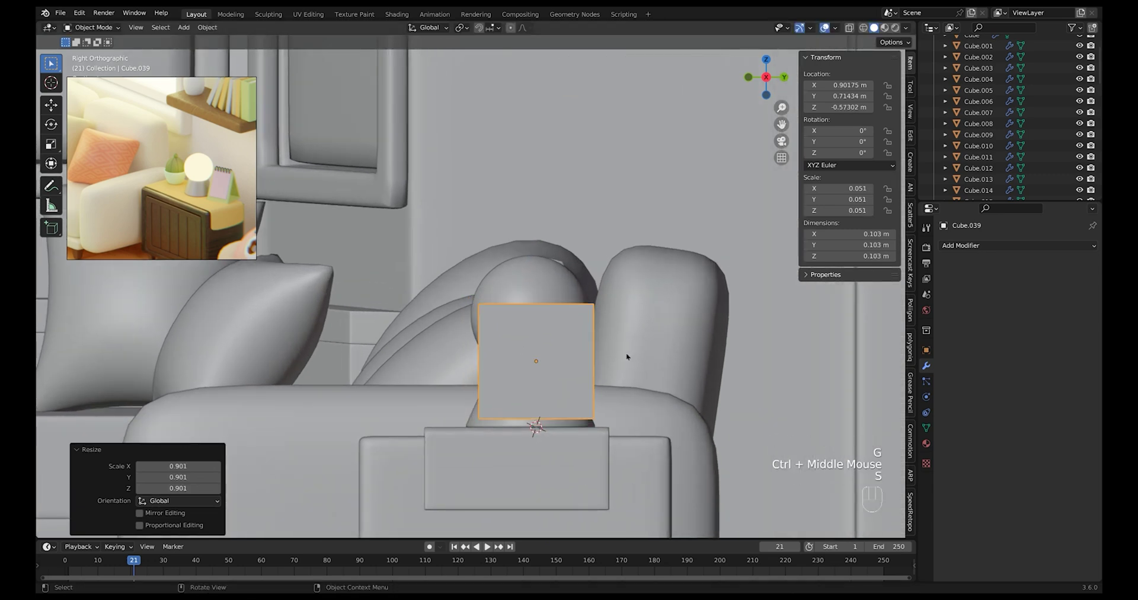
key("y")
left_click(616, 355)
key("g")
key("z")
left_click(618, 366)
- Delete the cube's two opposite end faces across the X axis
key("Tab")
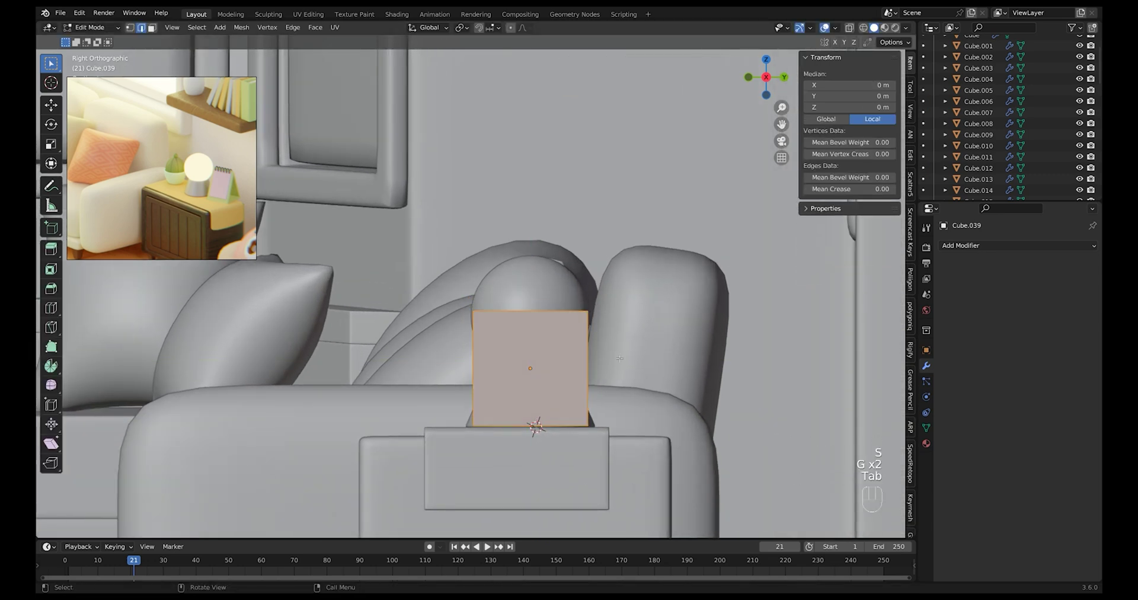
left_click(540, 364)
middle_click_drag(540, 364, 628, 365)
left_click(617, 314, "shift")
key("x")
left_click(720, 325)
- Select the four top vertices of the open cube, including the hidden ones behind
middle_click_drag(719, 325, 681, 350, "ctrl")
middle_click_drag(682, 350, 629, 388)
key("1")
left_click_drag(466, 267, 633, 329)
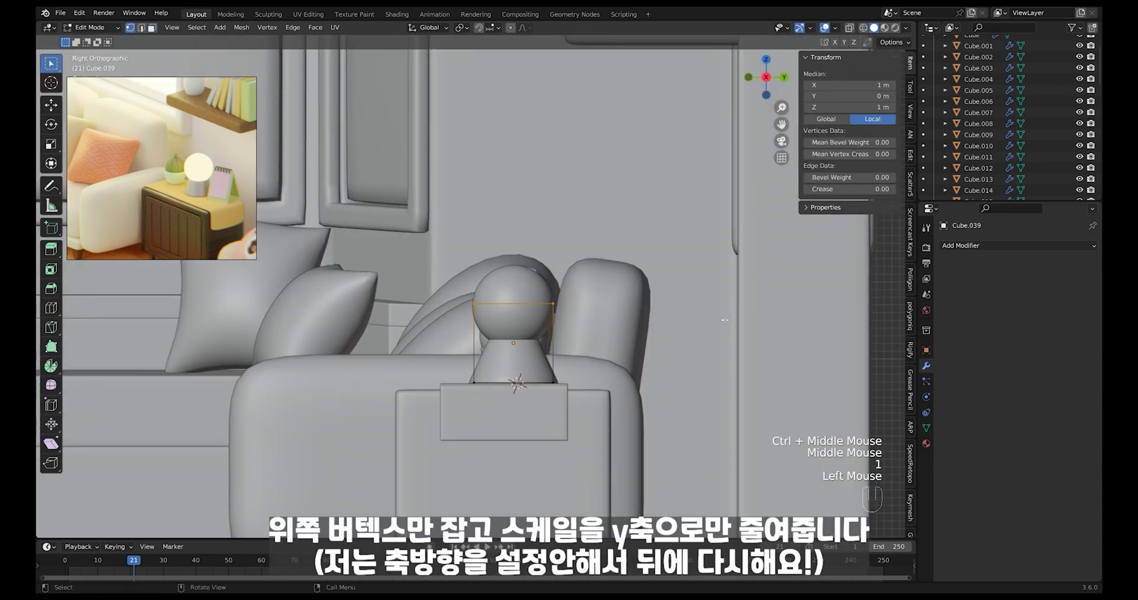
key("s")
key("Escape")
key("alt+z")
left_click_drag(462, 270, 720, 331)
key("alt+z")
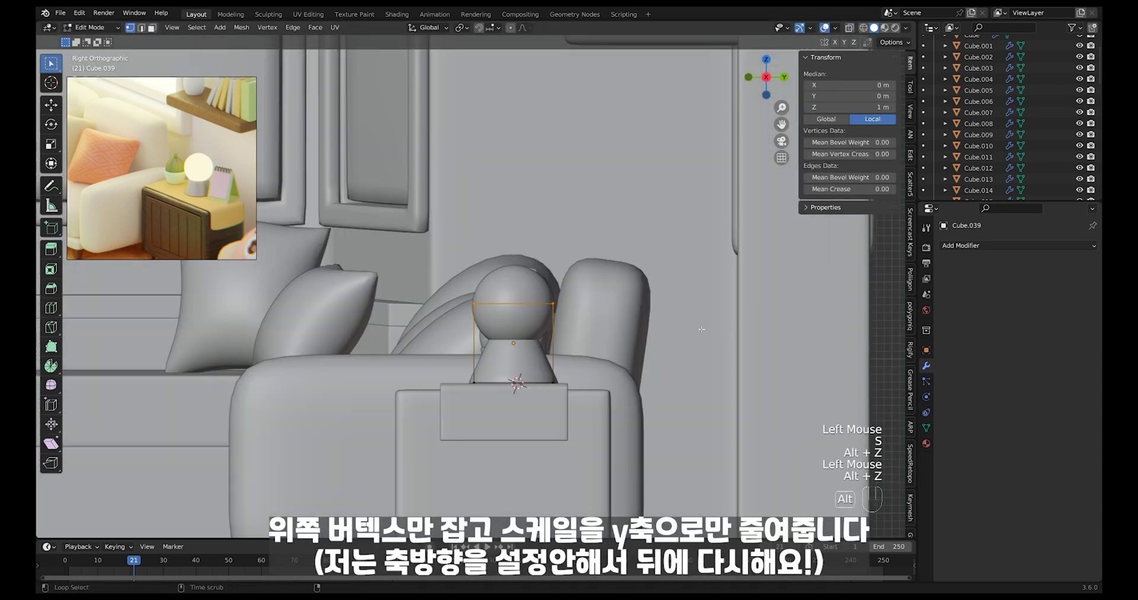
- Try to taper the cube by scaling its top vertices uniformly to about 0.2 and raising them about 0.033 m
key("s")
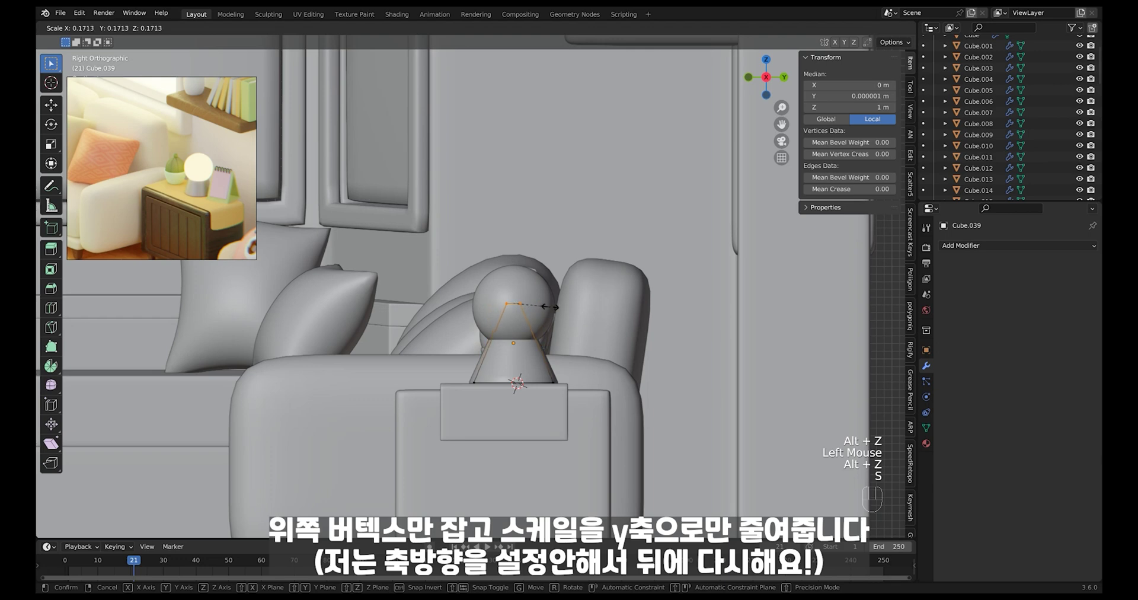
left_click(556, 314)
key("g")
key("z")
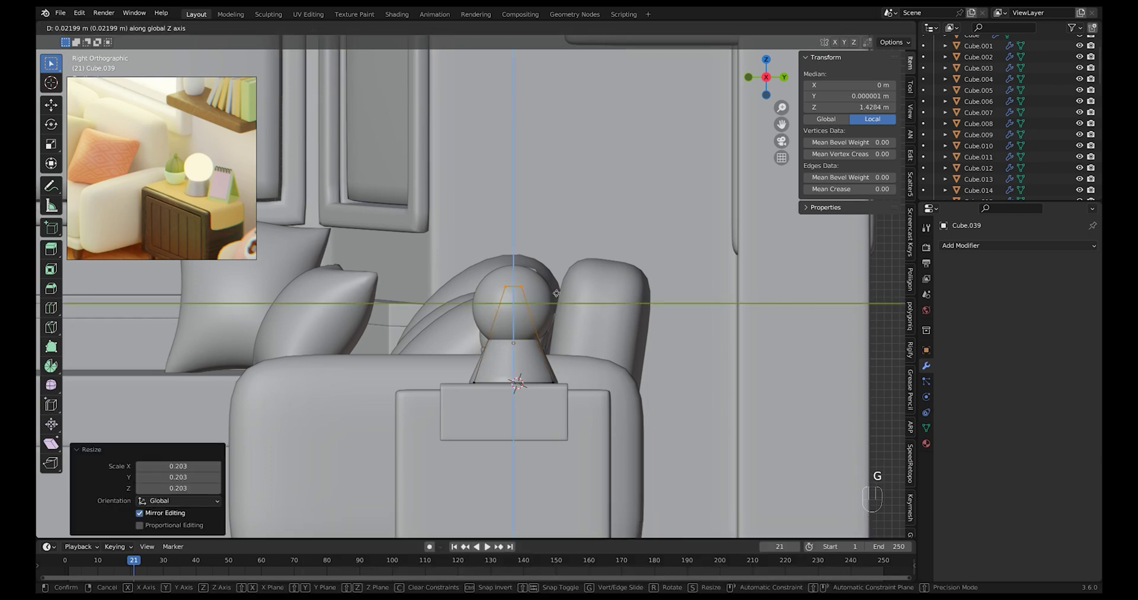
left_click(556, 291)
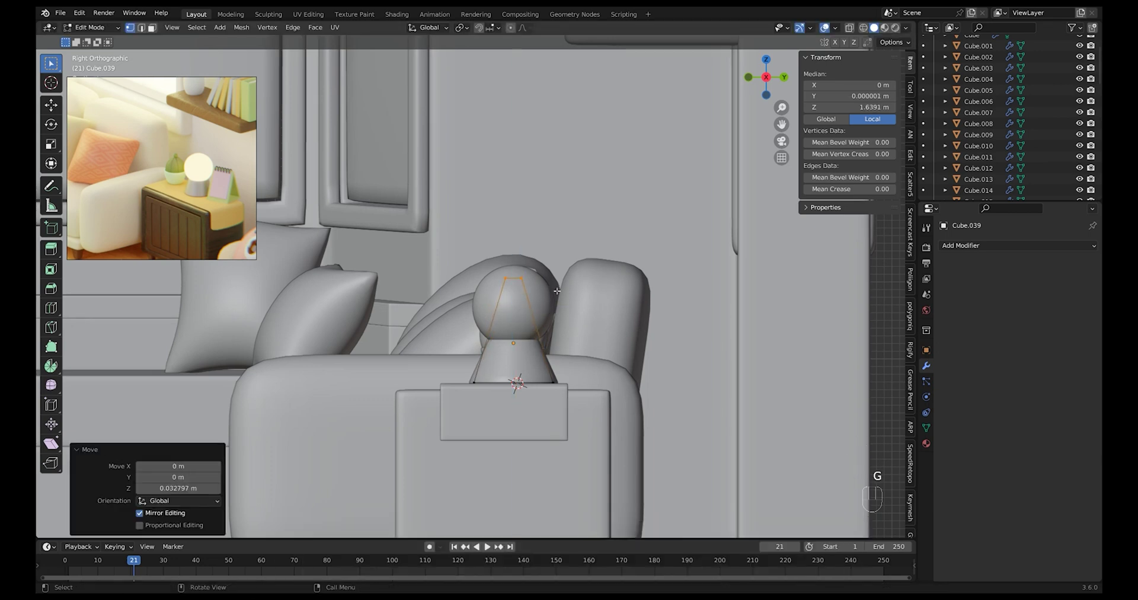
key("s")
left_click(550, 288)
middle_click_drag(550, 288, 639, 343)
key("ctrl+z")
key("ctrl+z")
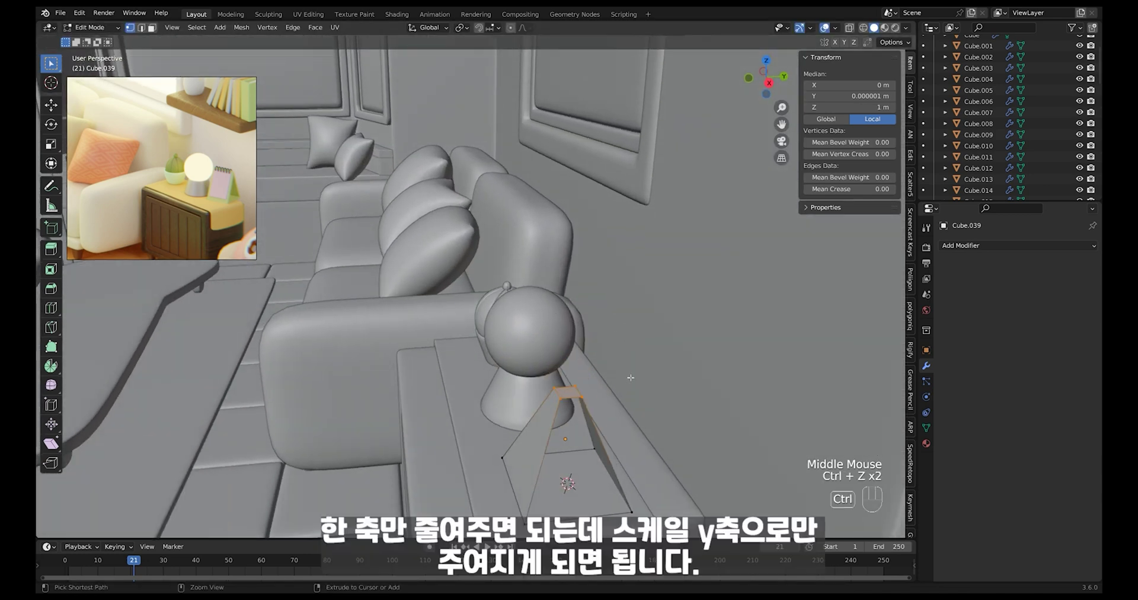
key("ctrl+z")
- Scale the top vertices along Y only to about 0.1 and raise them so the calendar stand is about 0.148 m tall
middle_click_drag(631, 374, 625, 397)
key("s")
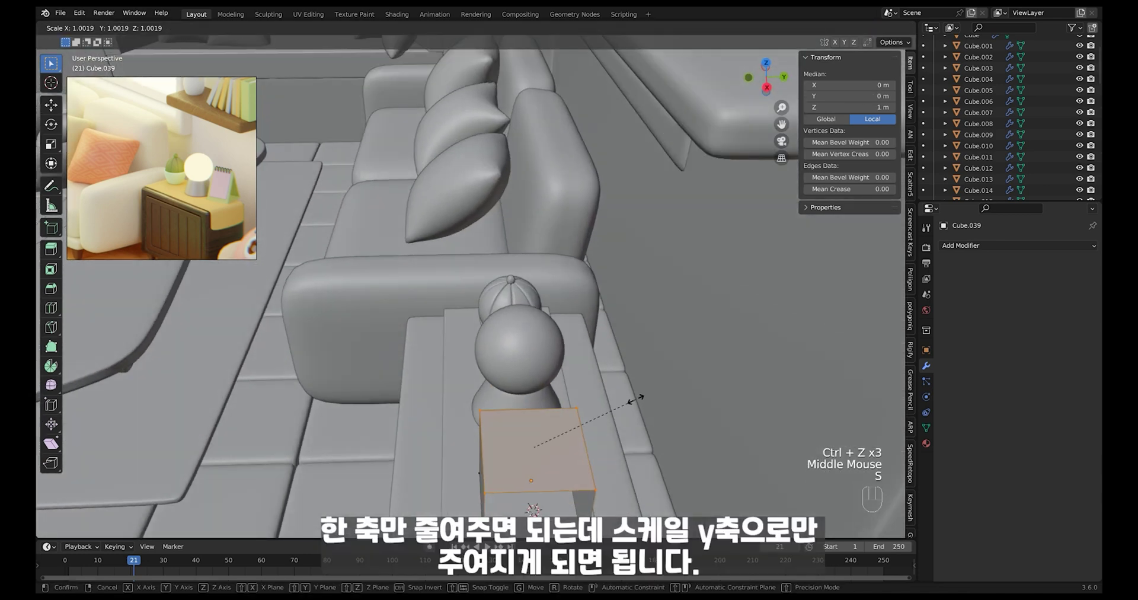
key("y")
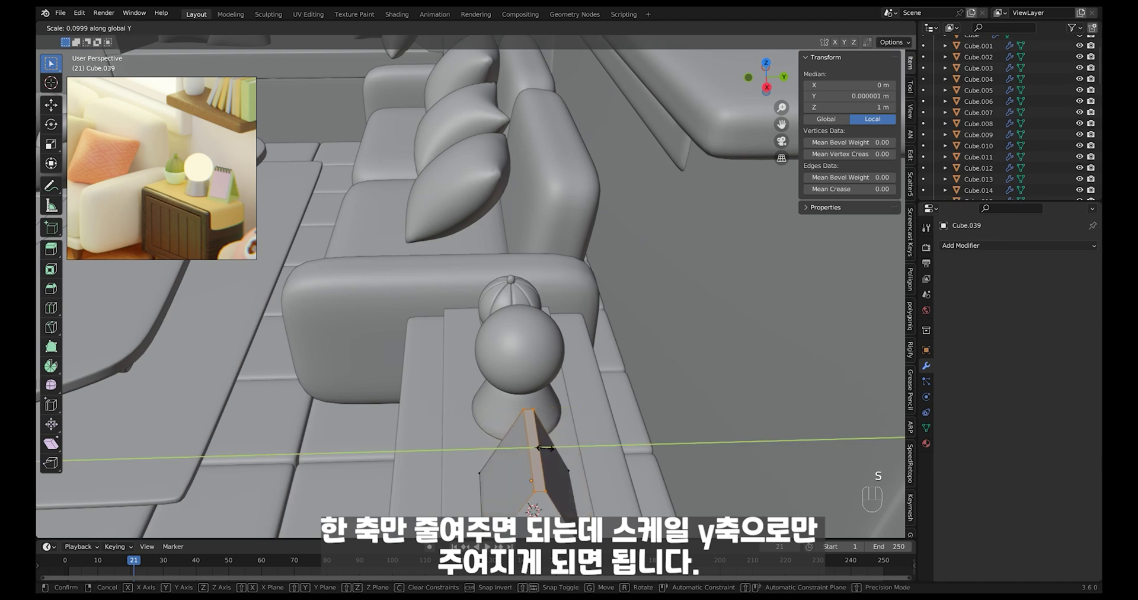
left_click(541, 447)
middle_click_drag(541, 448, 584, 385)
key("g")
left_click(555, 388)
key("Tab")
- Add a Solidify modifier to the calendar stand with Even Thickness enabled and a thickness of -0.104 m
middle_click_drag(584, 386, 589, 350, "ctrl")
middle_click_drag(656, 371, 628, 372, "shift")
middle_click_drag(628, 372, 593, 374)
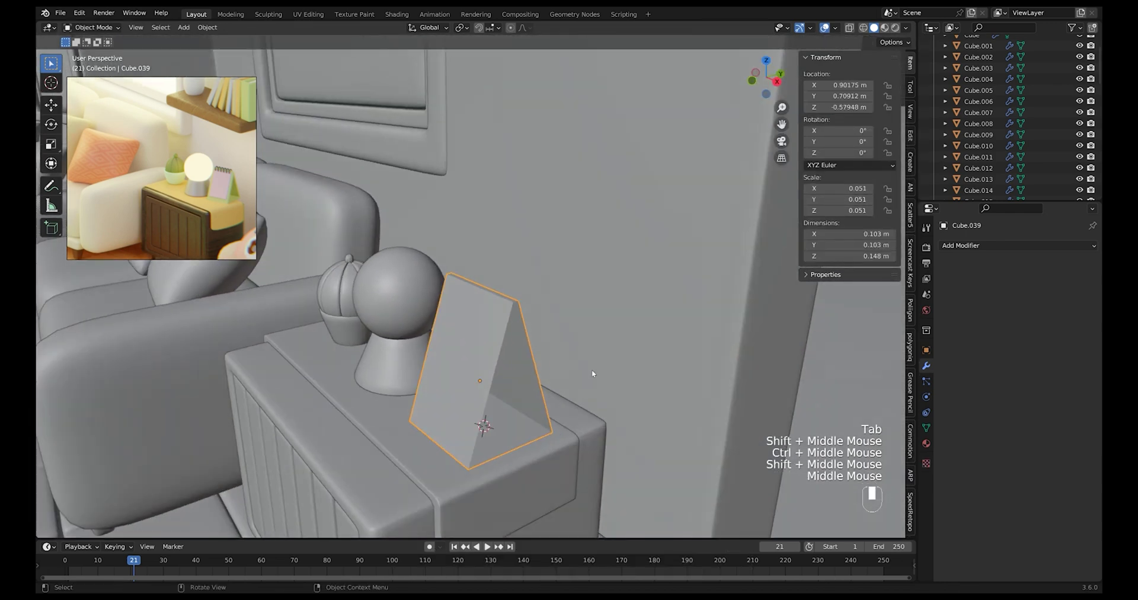
left_click(978, 246)
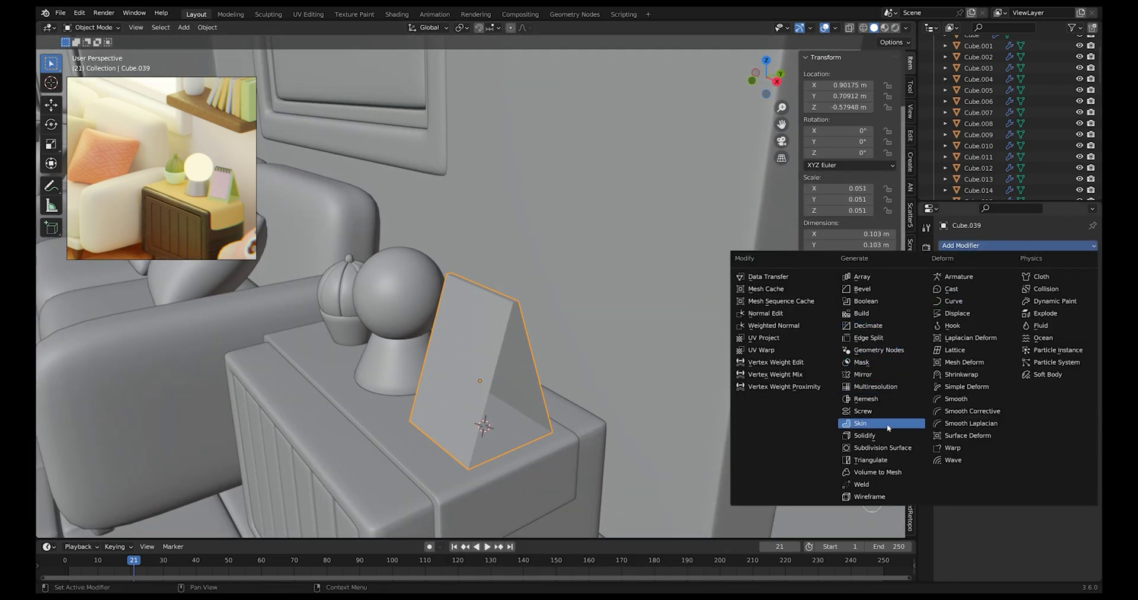
left_click(870, 435)
middle_click_drag(817, 439, 754, 382)
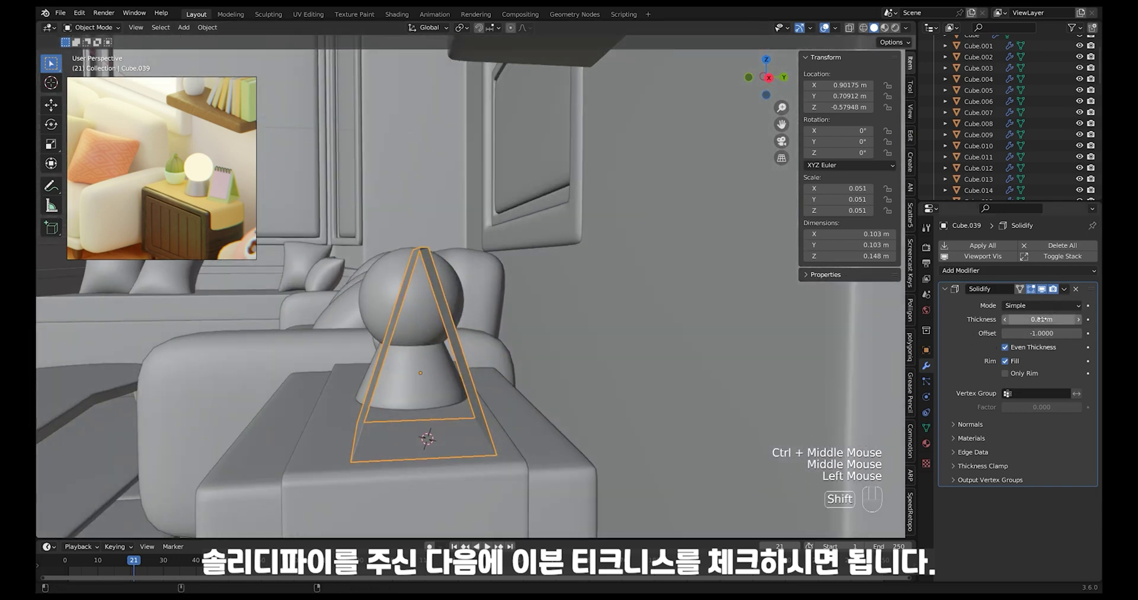
left_click_drag(1054, 319, 1027, 320)
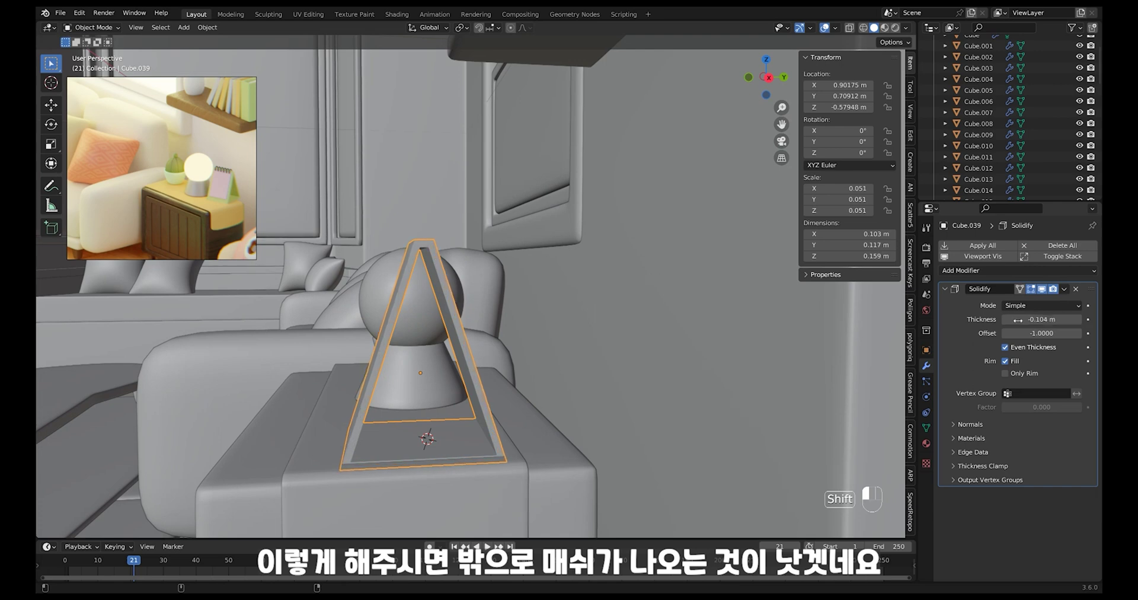
- Raise the calendar stand about 0.005 m along Z to rest on the cabinet top, and open its mesh for editing
middle_click_drag(554, 453, 551, 409)
key("g")
key("z")
left_click(490, 454)
key("Tab")
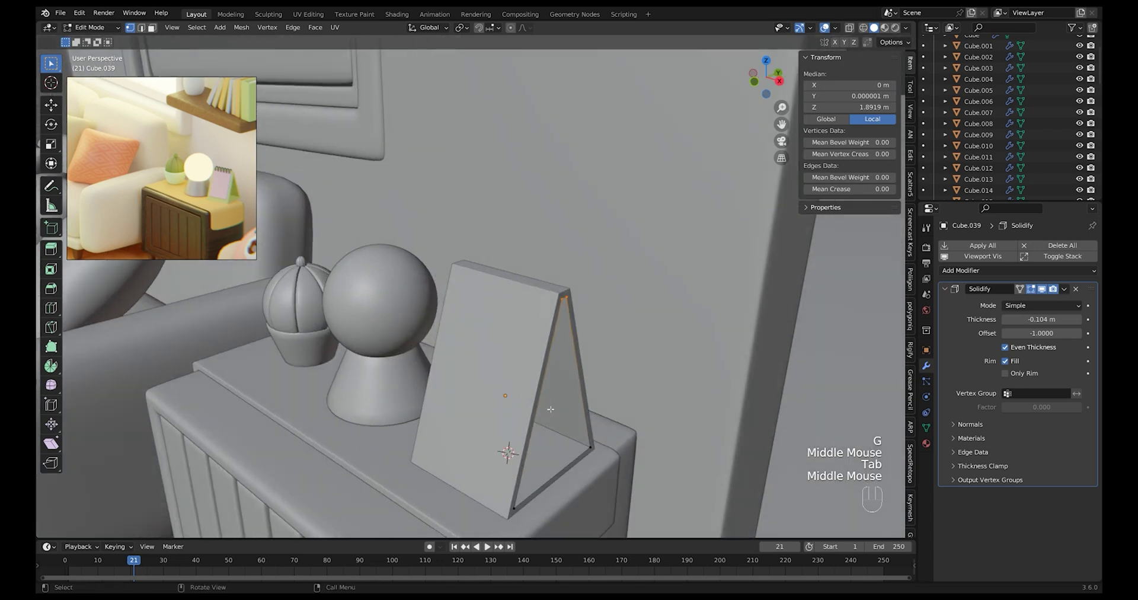
key("Tab")
middle_click_drag(486, 268, 468, 284)
key("Tab")
left_click(435, 281)
middle_click_drag(468, 285, 593, 329, "shift")
middle_click_drag(593, 329, 636, 333, "ctrl")
key("s")
key("y")
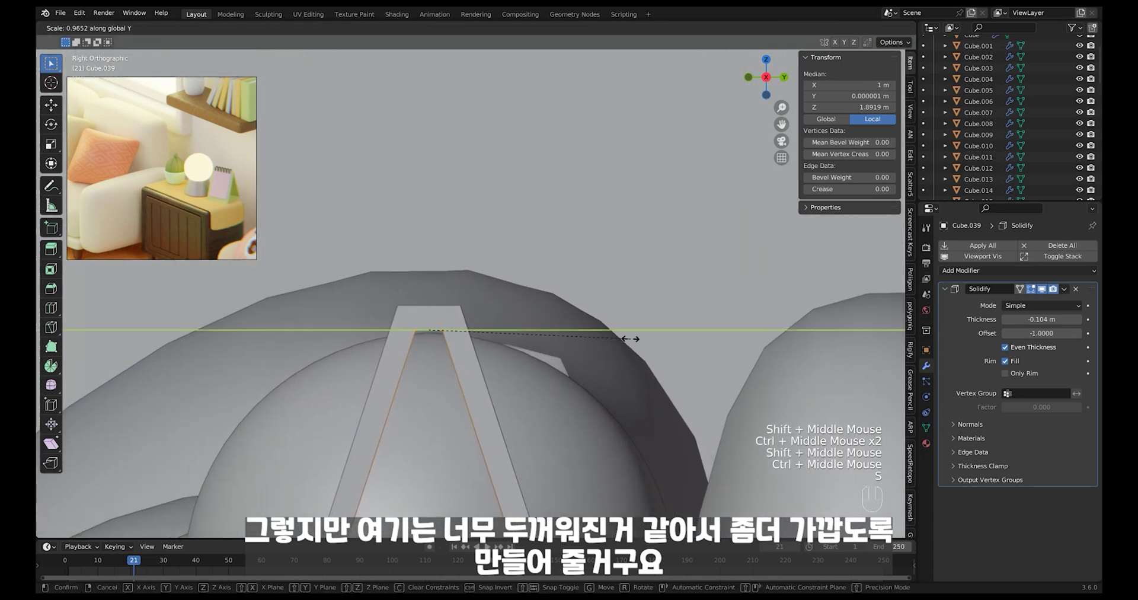
right_click(521, 323)
- Select all four vertices at the stand's peak and scale them to about 0.1 along Y
key("alt+space")
key("alt+z")
left_click_drag(336, 230, 595, 375)
key("alt+z")
key("alt+space")
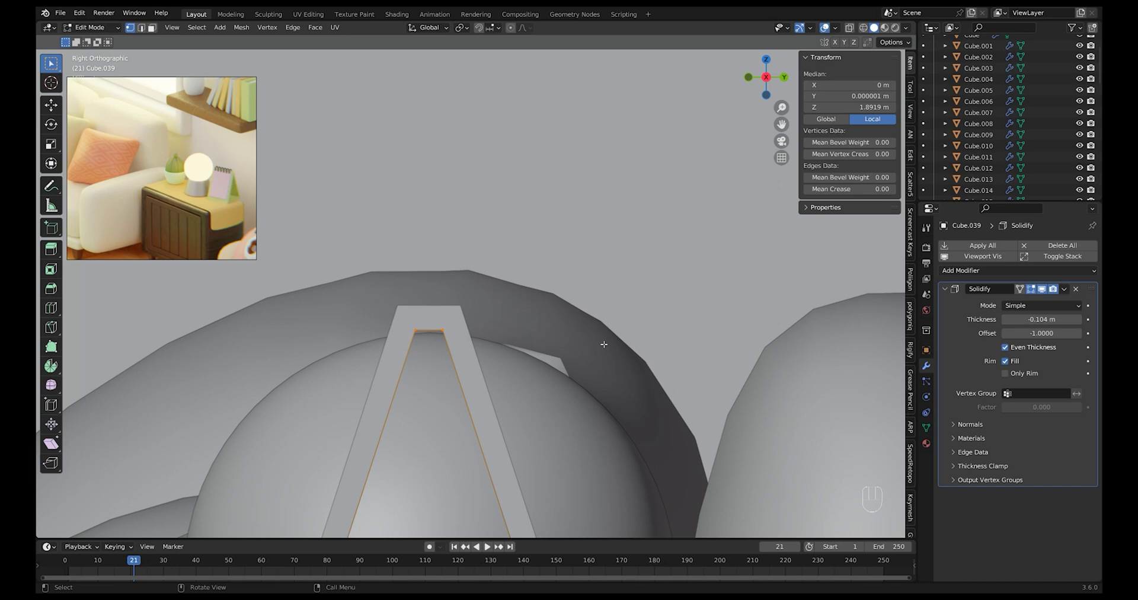
key("s")
key("y")
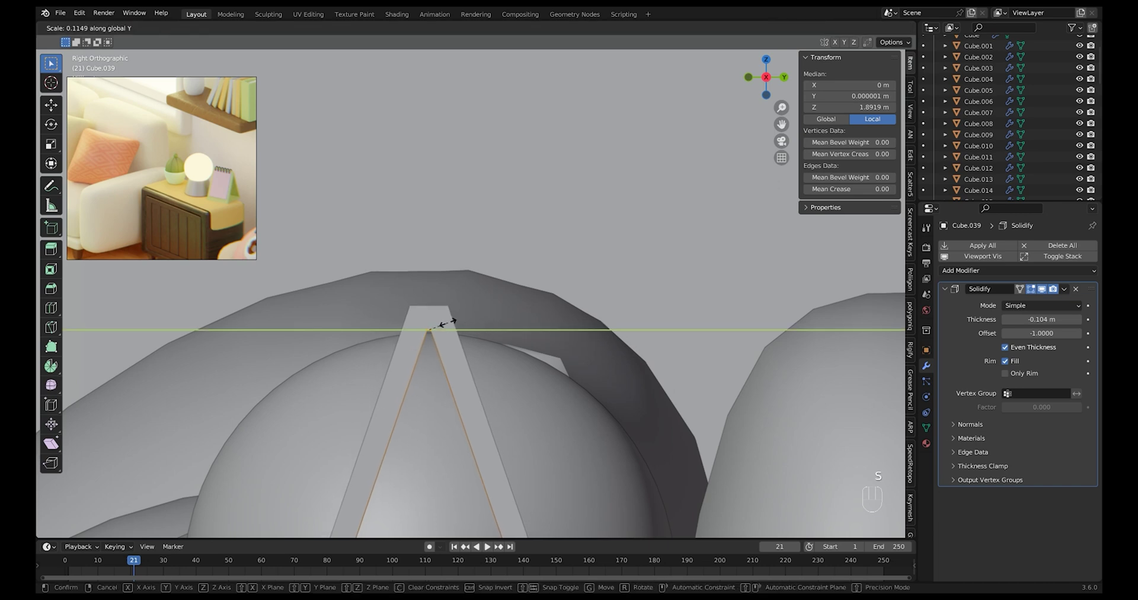
left_click(441, 326)
- Duplicate the stand's front sloping face in place
mouse_move(442, 325)
middle_mouse_down("ctrl")
mouse_move(451, 309)
mouse_move(544, 390)
mouse_move(538, 407)
mouse_move(474, 454)
mouse_move(510, 418)
mouse_move(564, 399)
mouse_move(582, 358)
mouse_move(567, 358)
mouse_move(521, 415)
mouse_move(551, 414)
mouse_move(537, 414)
middle_mouse_up("ctrl")
key("alt+z")
key("alt+z")
key("Tab")
key("Tab")
key("3")
key("alt+z")
left_click(542, 409)
key("shift+d")
right_click(549, 411)
- Move the duplicated face about 0.005 m outward from the stand's front side and leave mesh editing
key("alt+z")
key("g")
left_click(538, 410)
key("g")
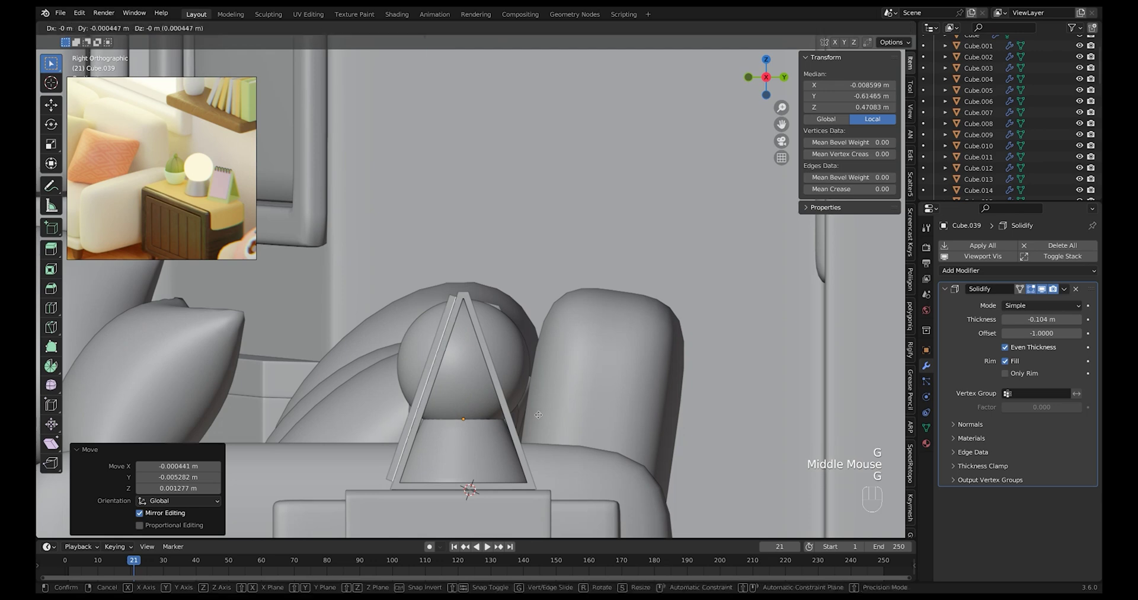
left_click(540, 414)
middle_click_drag(539, 413, 676, 401, "alt")
key("Tab")
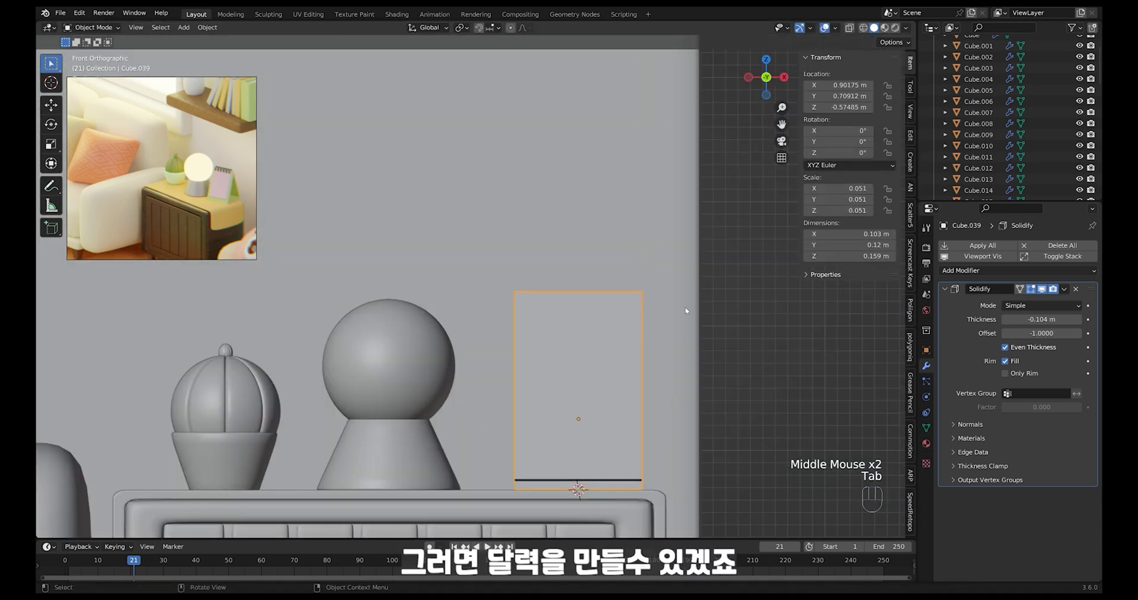
- Separate the duplicated front face from the calendar stand into its own object
left_click(674, 338)
middle_click_drag(673, 338, 643, 357)
left_click(622, 401)
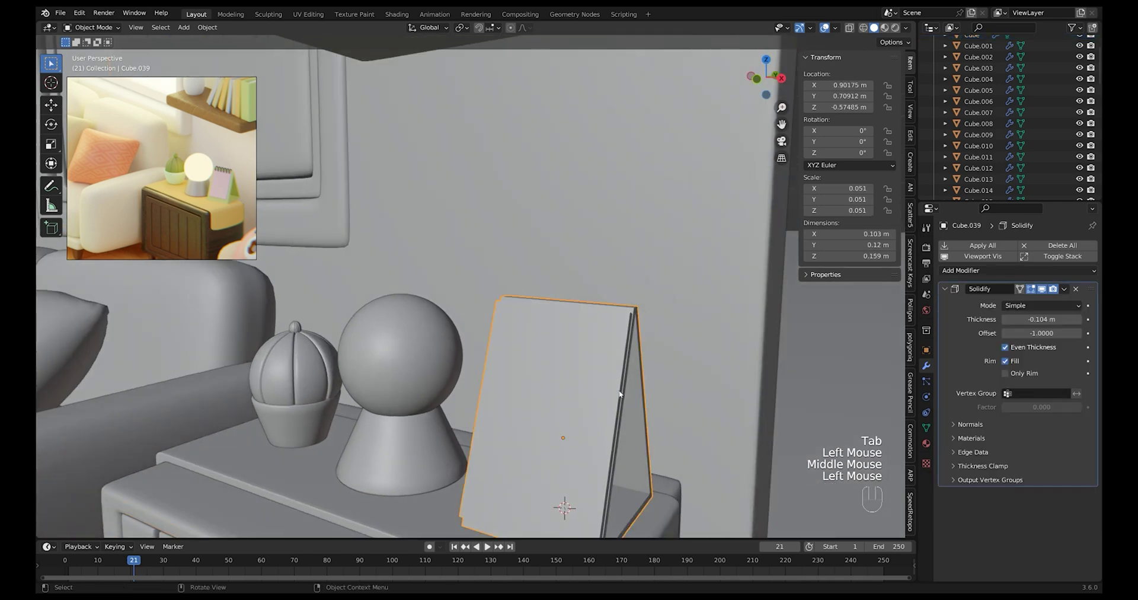
key("Tab")
key("alt+z")
middle_click_drag(621, 394, 520, 394)
key("p")
left_click(465, 394)
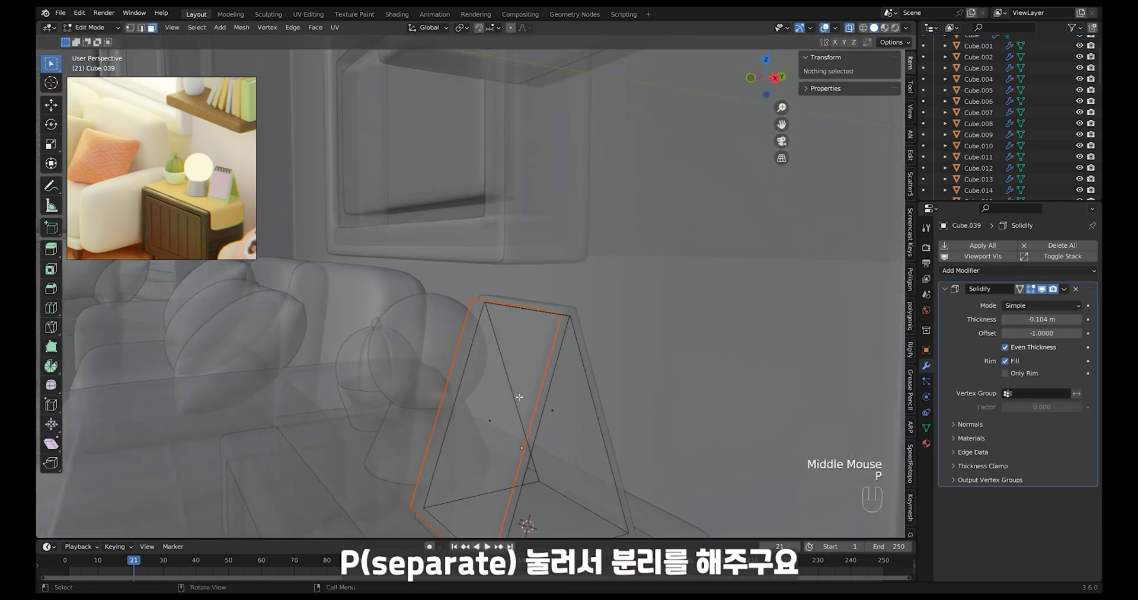
key("Tab")
key("alt+z")
- Move both vertical edges of the separated page panel inward so it is about 0.091 m wide
left_click(536, 382)
key("Tab")
middle_click_drag(549, 384, 667, 352)
key("alt+z")
key("1")
left_click_drag(709, 235, 627, 456)
key("g")
left_click(488, 268)
left_click_drag(488, 268, 557, 492)
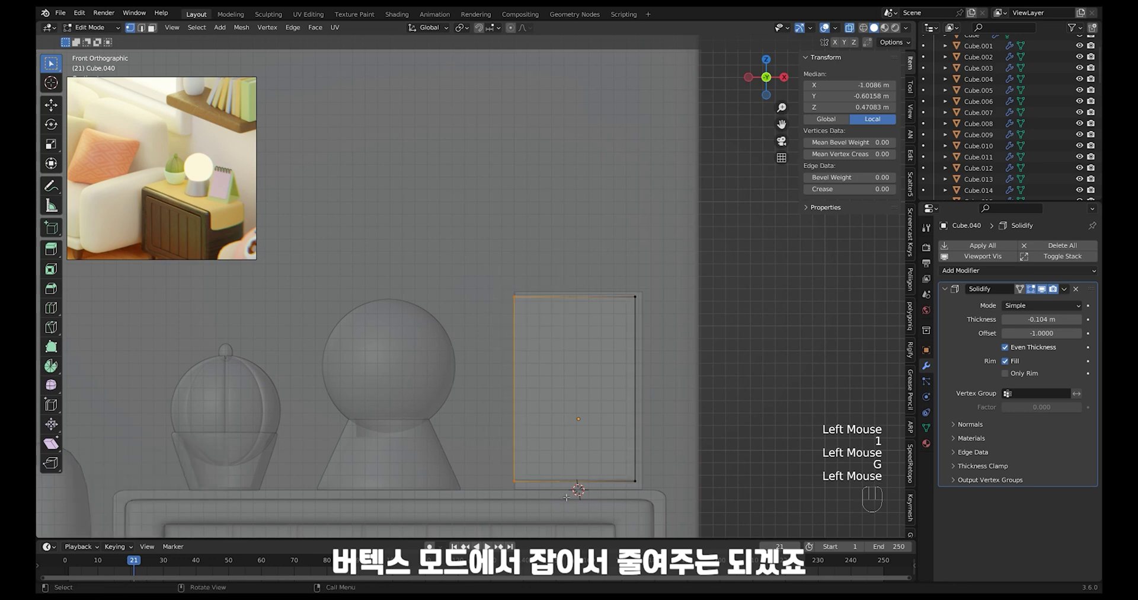
key("g")
left_click(577, 491)
- Raise the page panel's bottom edge about 0.015 m along Z
left_click_drag(507, 416, 700, 512)
key("g")
key("z")
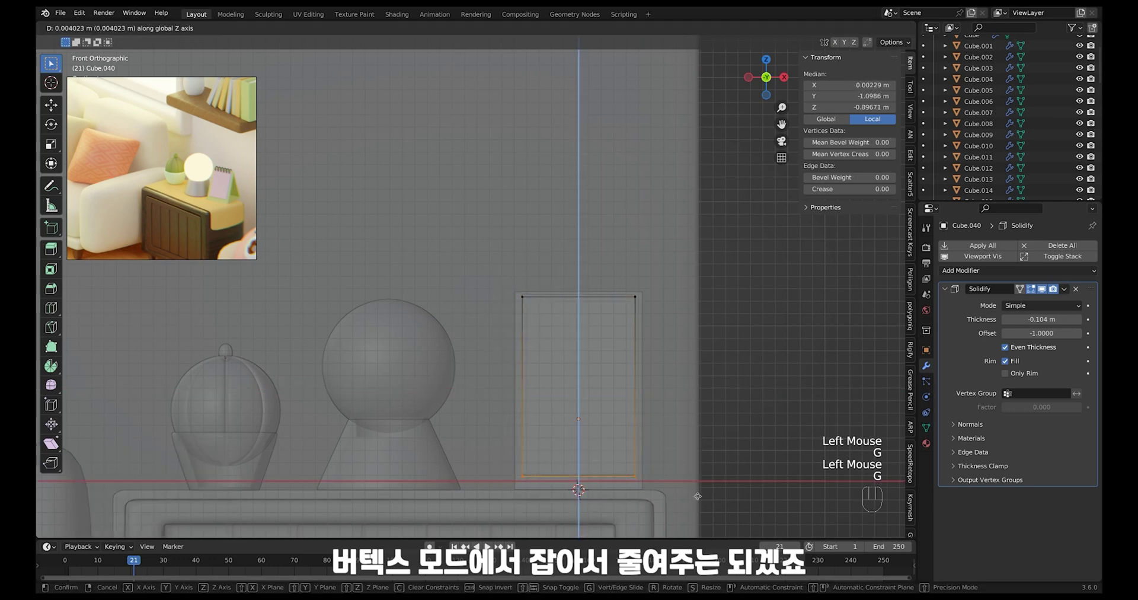
left_click(701, 479)
key("alt+z")
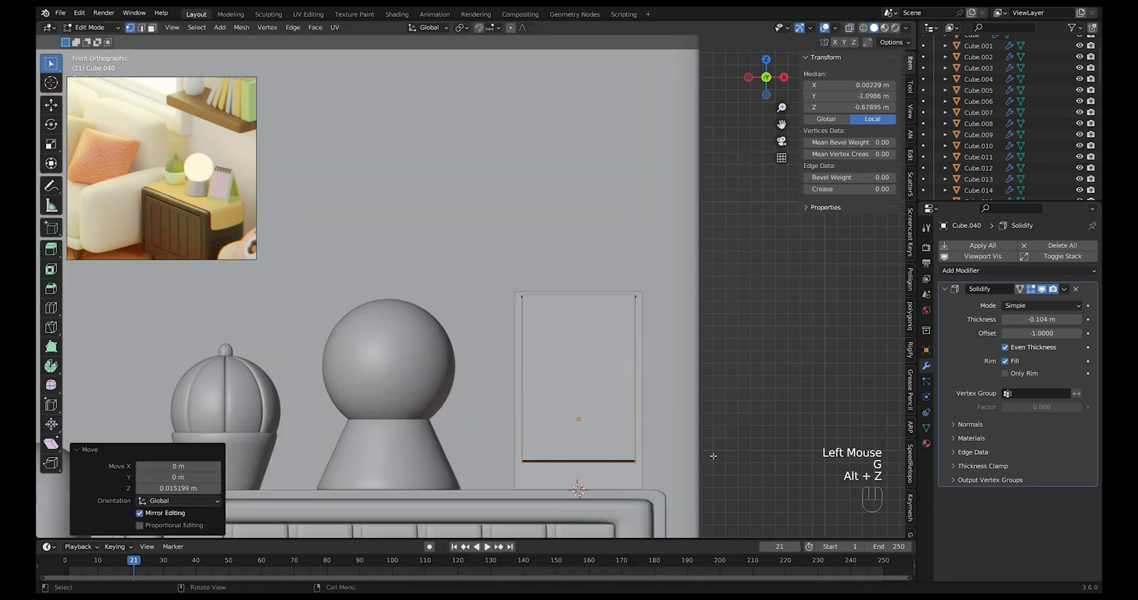
- Move the panel's bottom edge about 0.004 m toward the stand and set its Solidify thickness to -0.035 m
mouse_move(705, 471)
middle_mouse_down()
mouse_move(662, 450)
mouse_move(524, 442)
middle_mouse_up()
key("g")
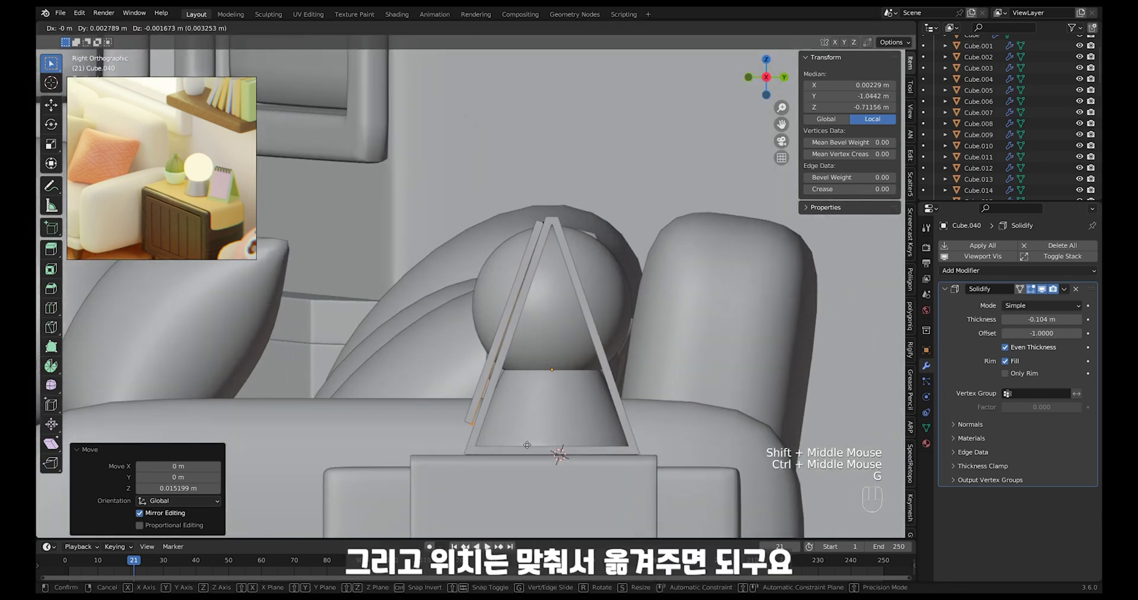
left_click(527, 444)
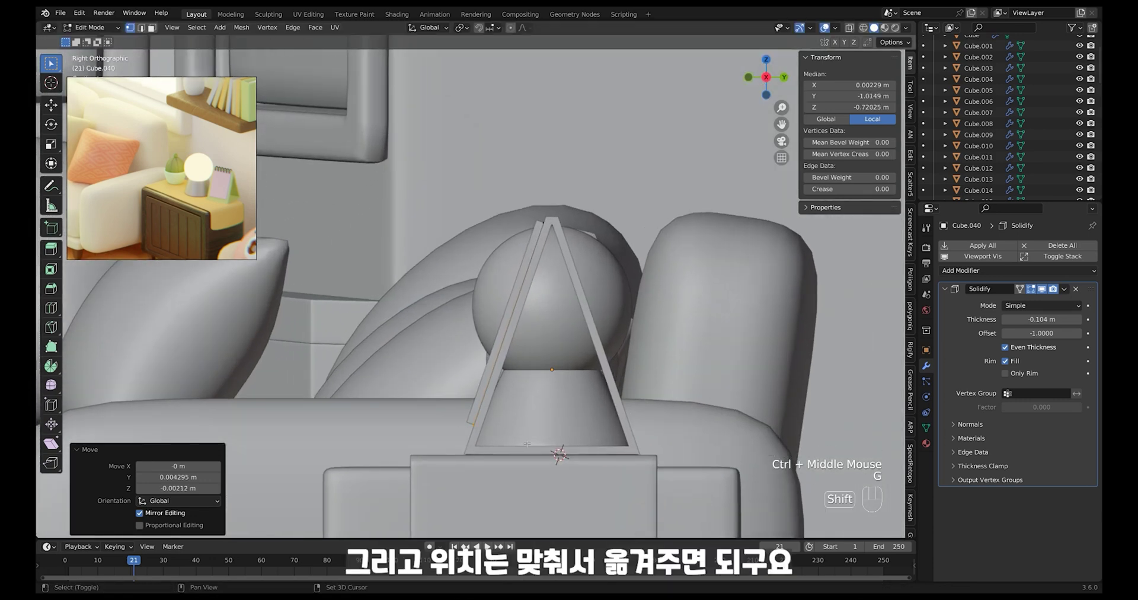
left_click_drag(1054, 320, 1038, 319, "shift")
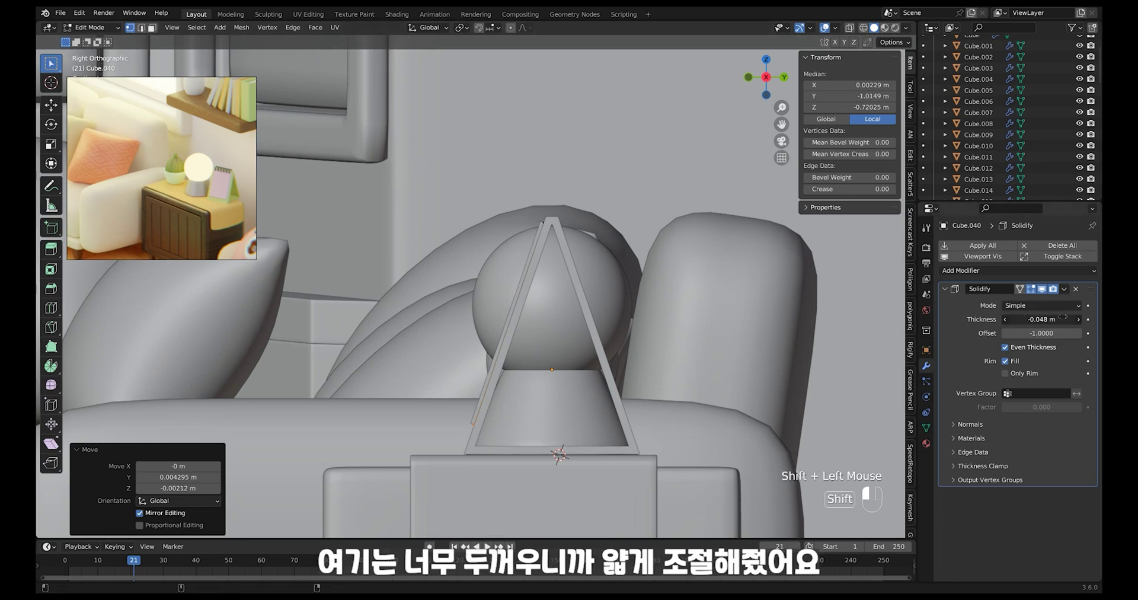
middle_click_drag(681, 356, 679, 355)
key("Tab")
left_click(723, 330)
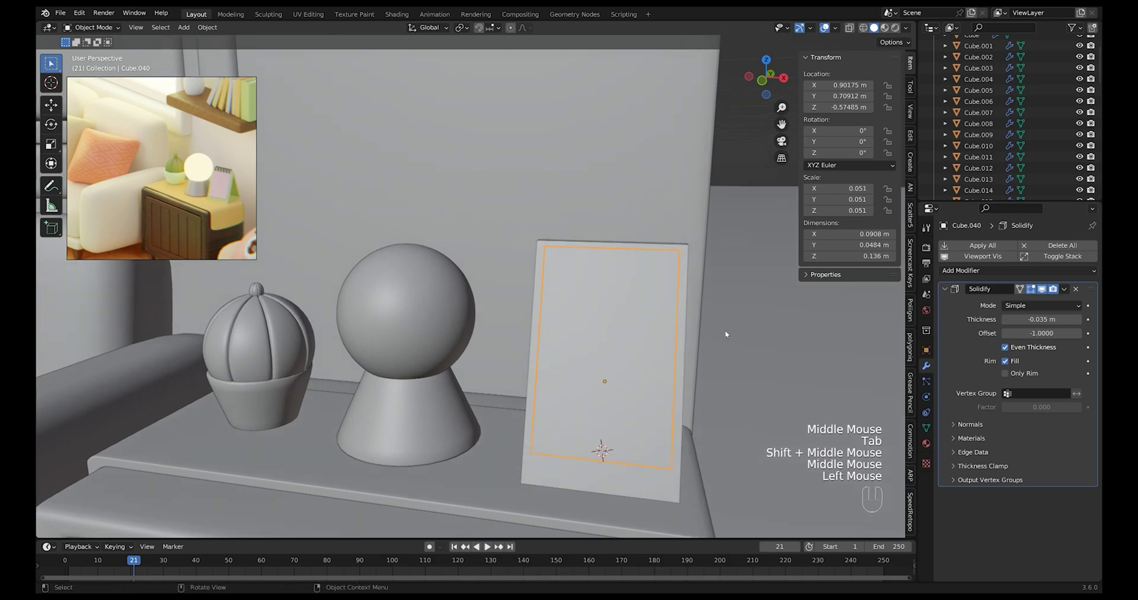
- Add a torus at the 3D cursor and set its Y rotation to 90°
key("shift+a")
mouse_move(725, 335)
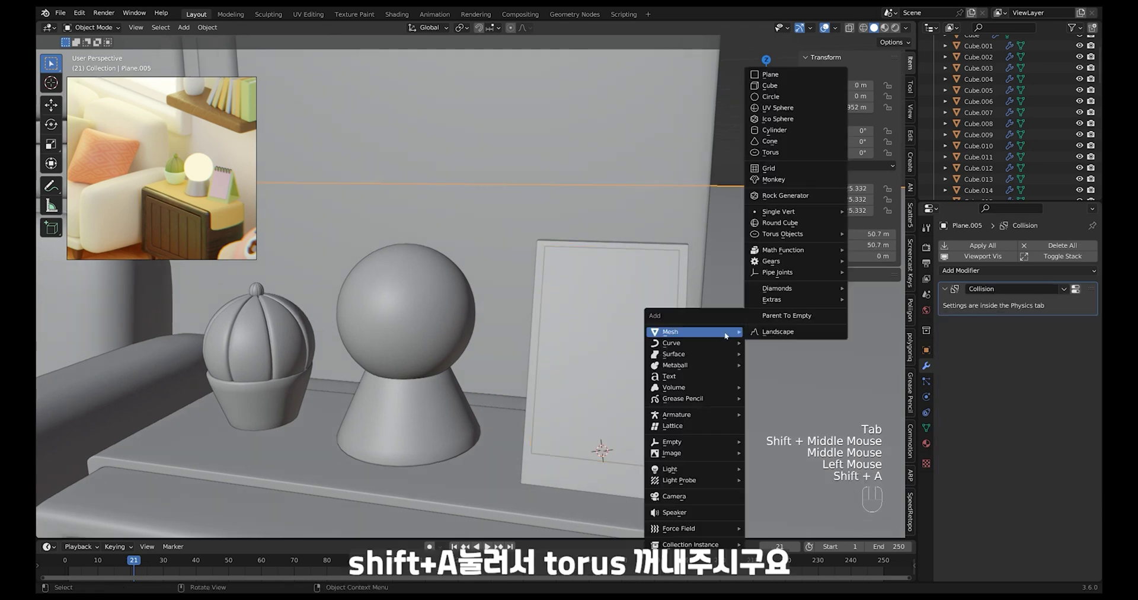
left_click(787, 153)
middle_click_drag(646, 450, 436, 427, "ctrl")
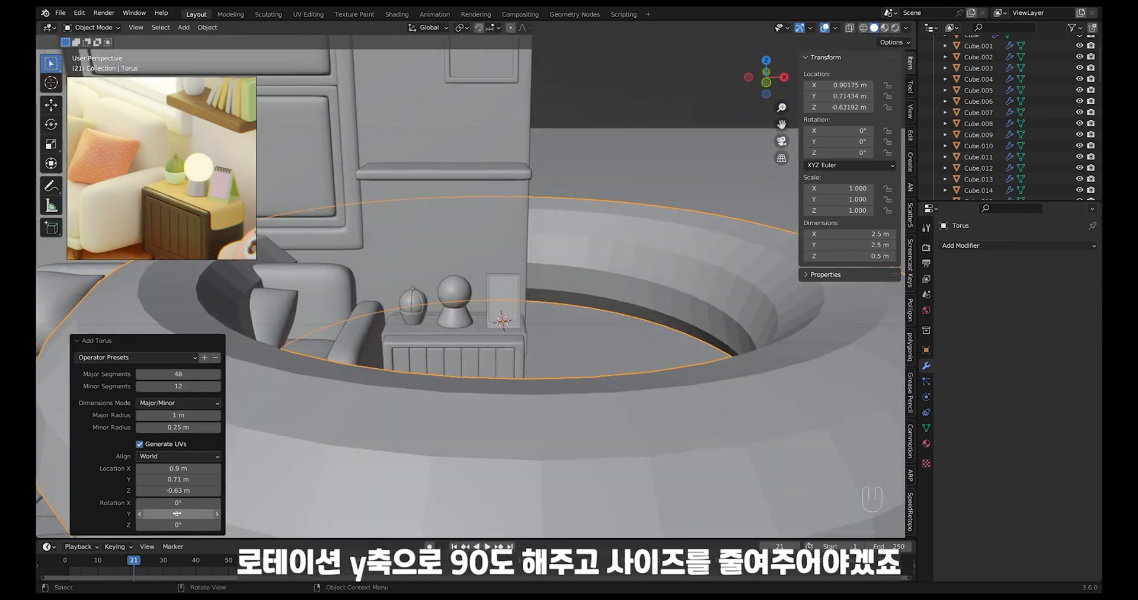
left_click_drag(190, 513, 220, 513)
left_click(191, 514)
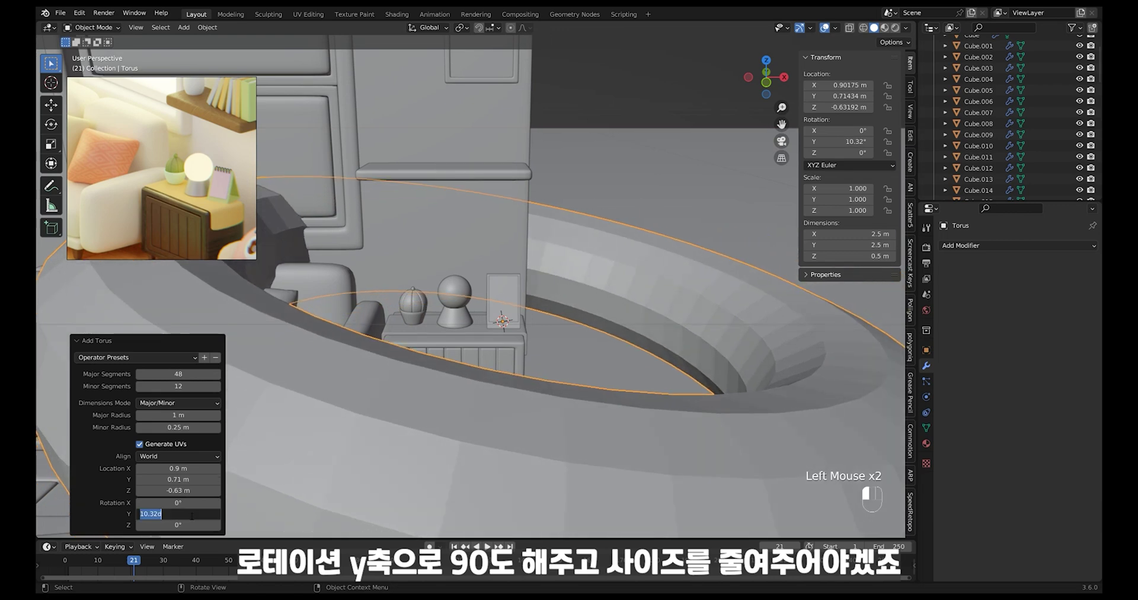
type("90")
key("Return")
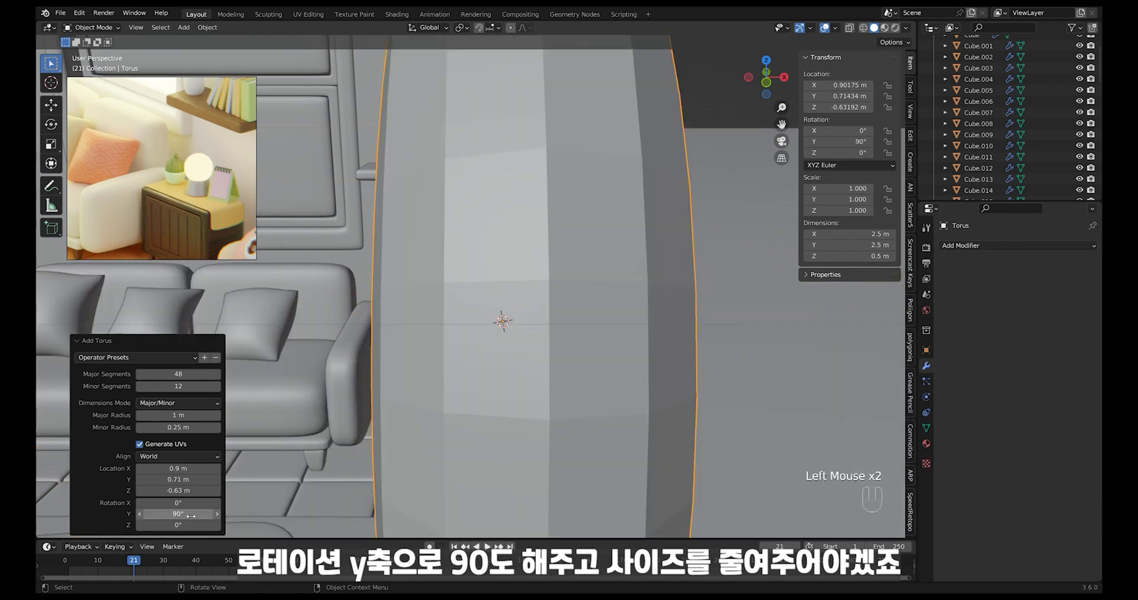
- Set the new torus's X, Y and Z location to 0.9 m
middle_click_drag(748, 379, 666, 383)
middle_click_drag(465, 377, 458, 414, "ctrl")
left_click(191, 490)
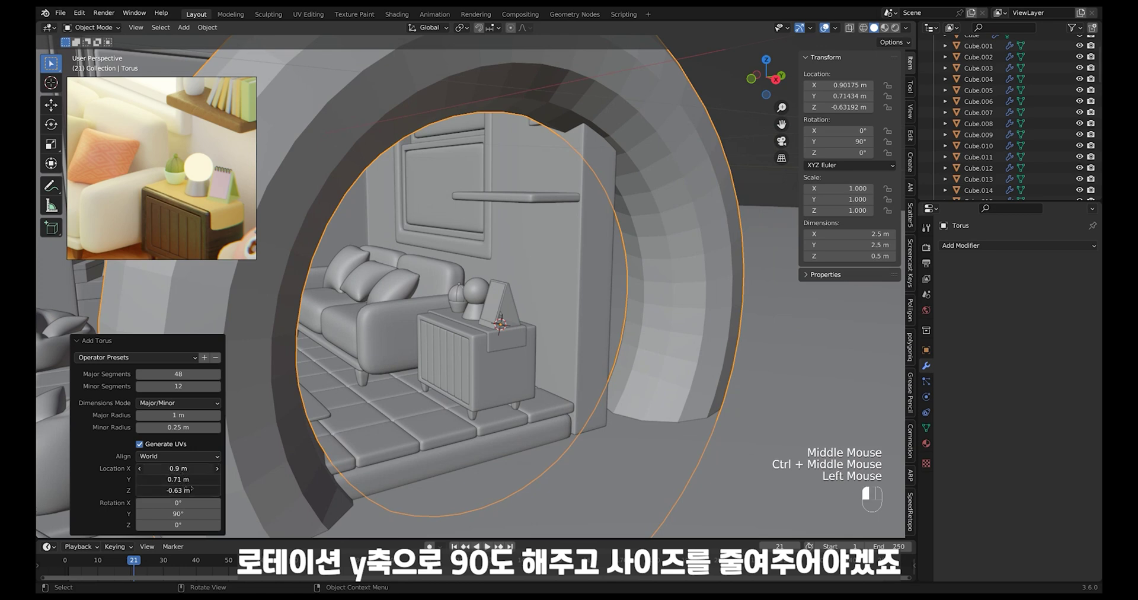
type("0.9")
key("Return")
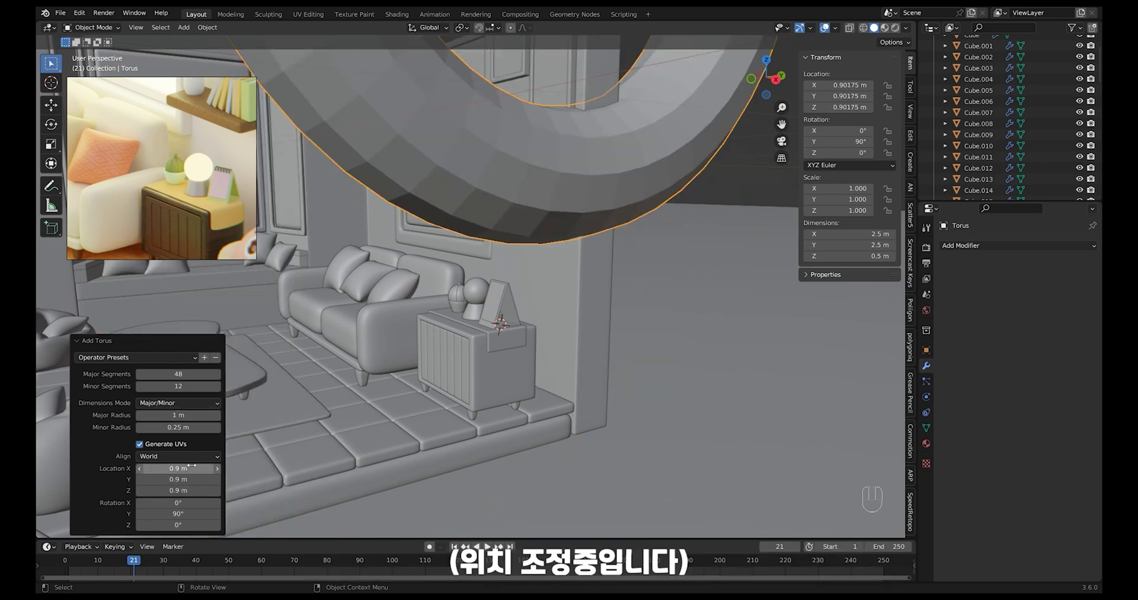
- Set the torus's Z location to -0.65 m, its major radius to 0.096 m and its minor radius to 0.018 m
mouse_move(171, 490)
left_mouse_down()
mouse_move(181, 490)
mouse_move(150, 490)
left_mouse_up()
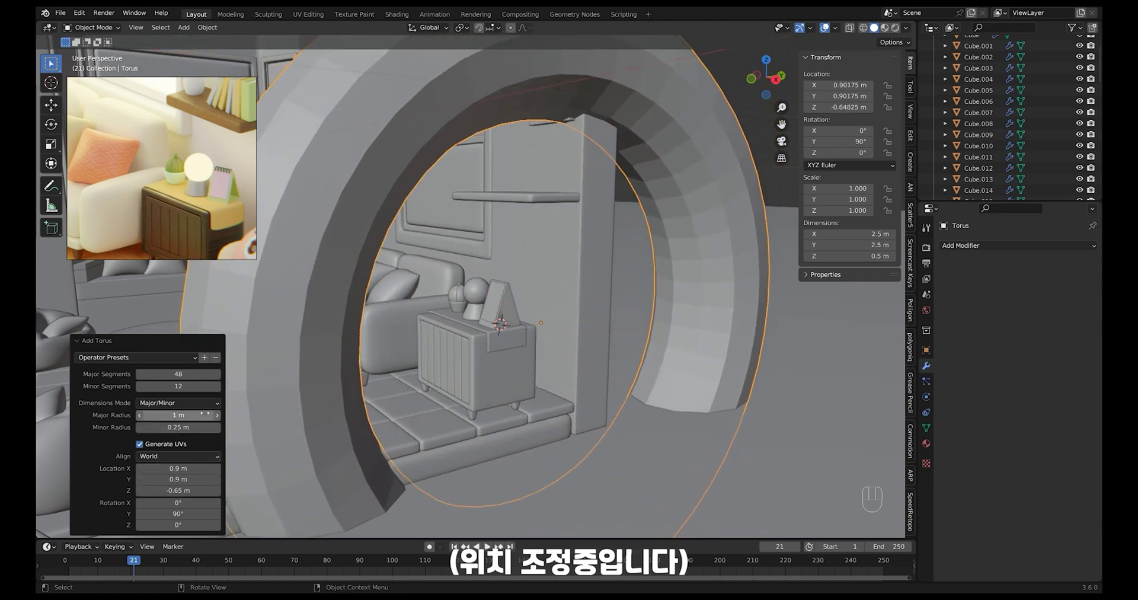
left_click_drag(186, 414, 120, 415)
left_click_drag(189, 428, 156, 427, "shift")
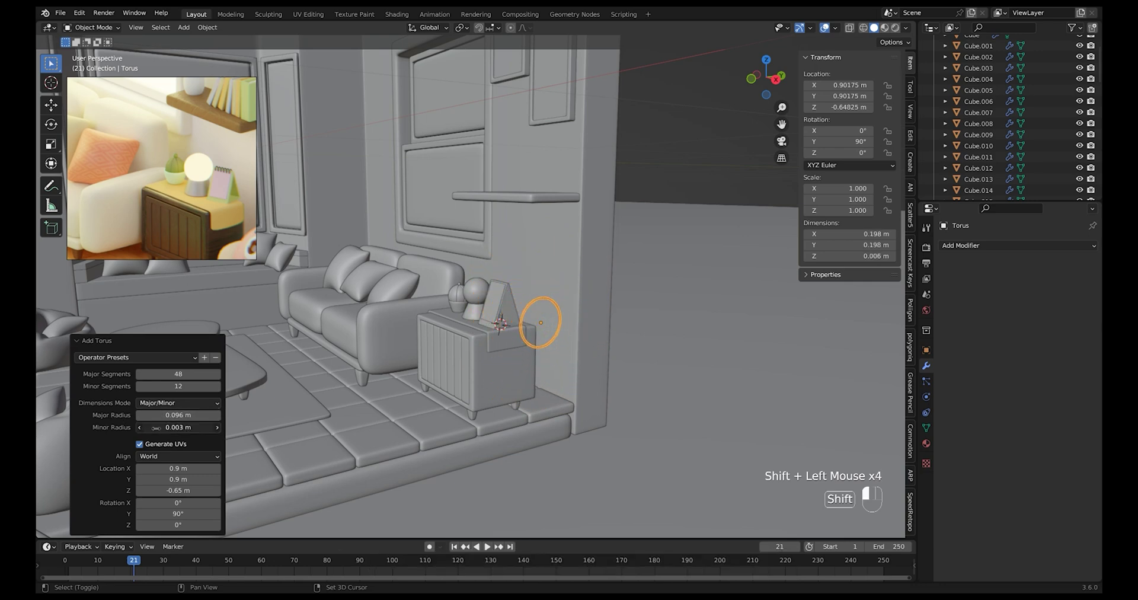
- Shrink the torus to calendar-ring size with a major radius of 0.01 m and a minor radius of 0.003 m
middle_click_drag(379, 308, 427, 296)
middle_click_drag(474, 332, 474, 296, "ctrl")
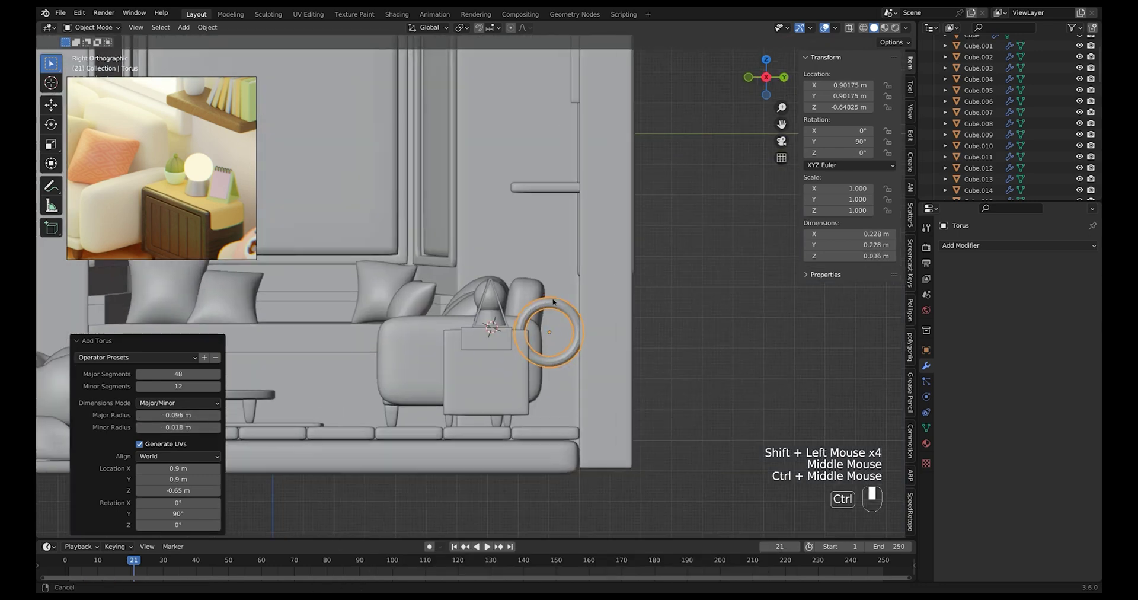
middle_click_drag(497, 356, 480, 332, "shift")
middle_click_drag(480, 332, 480, 308, "ctrl")
middle_click_drag(503, 367, 516, 332, "shift")
mouse_move(173, 415)
left_mouse_down("shift")
mouse_move(159, 414)
mouse_move(174, 427)
left_mouse_up("shift")
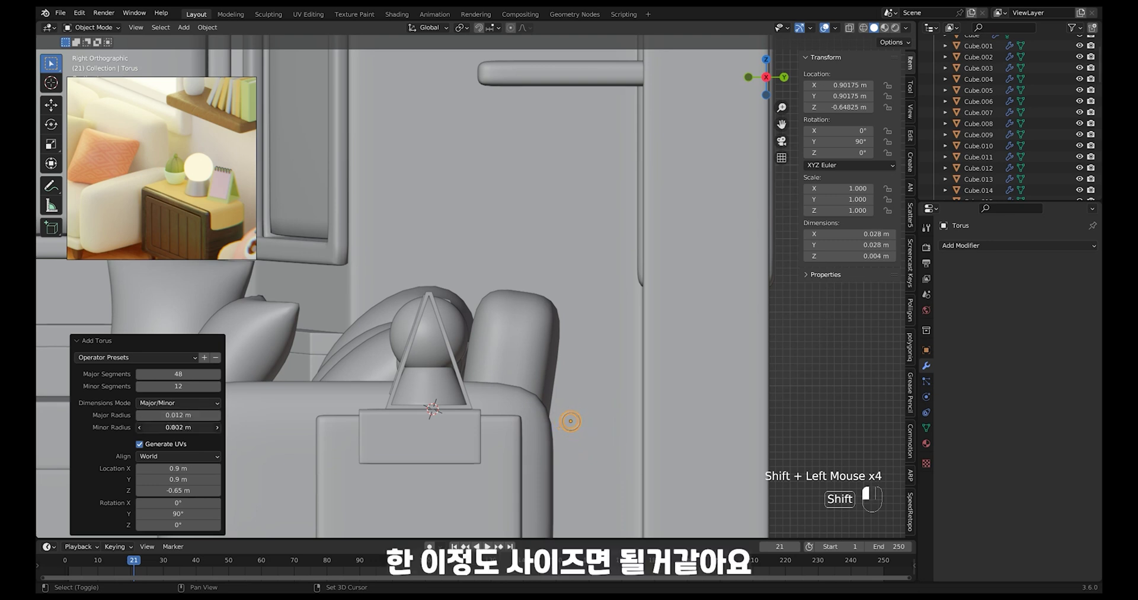
left_click_drag(173, 427, 173, 427, "shift")
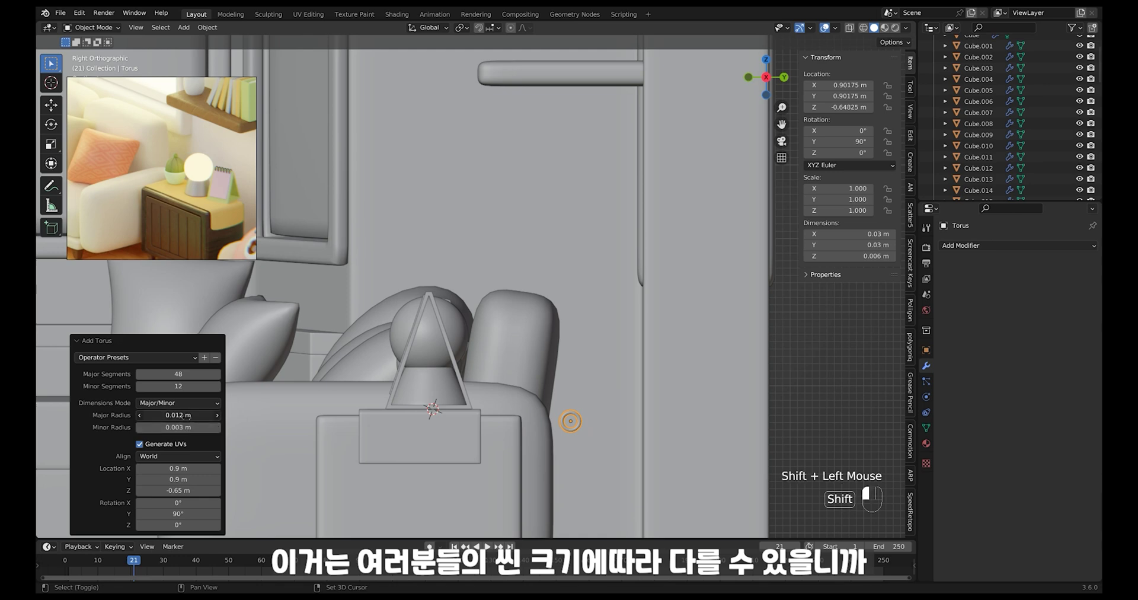
left_click_drag(194, 417, 191, 416, "shift")
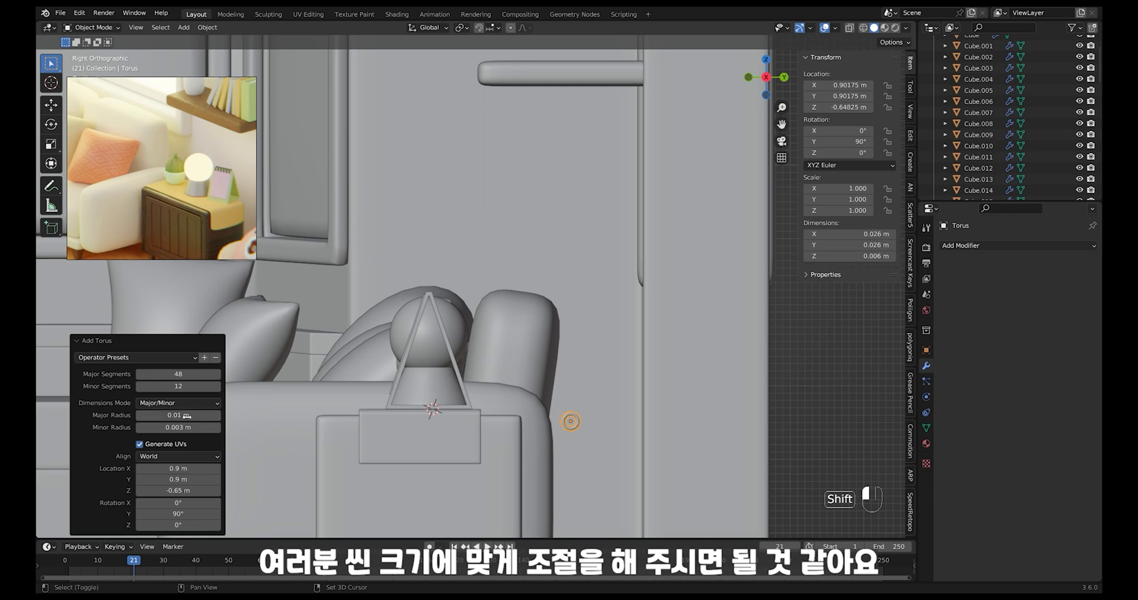
- Move the ring about -0.189 m along Y and up along Z to the apex of the calendar stand
left_click(570, 421)
left_click(578, 425)
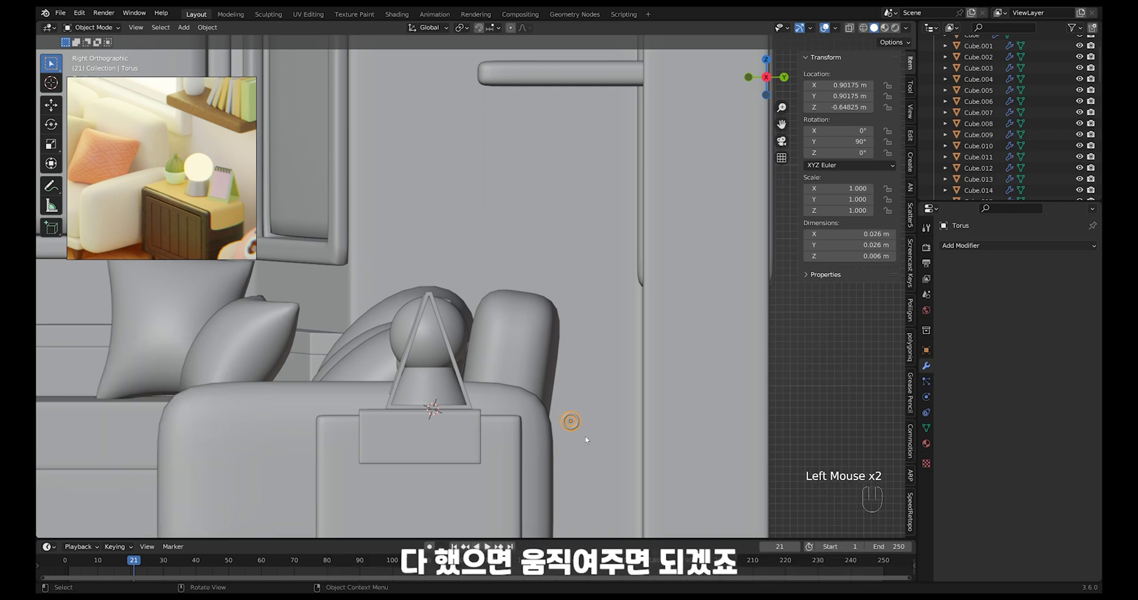
key("g")
key("g")
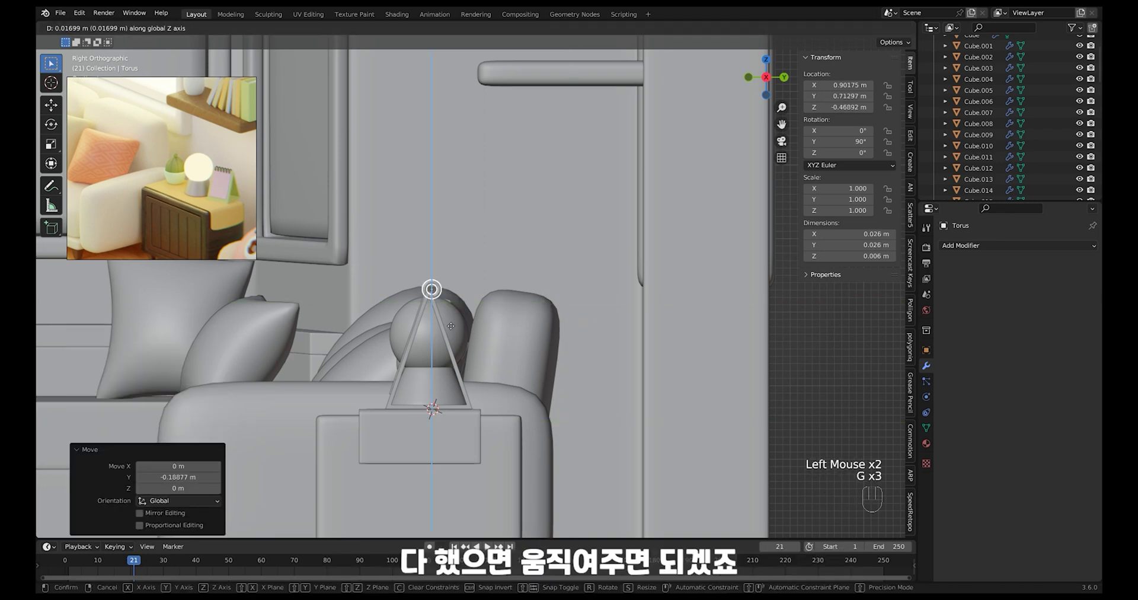
key("g")
- Place the ring near the left end of the calendar's top edge along X and fine-tune its Y and Z position
middle_click_drag(432, 300, 655, 313)
middle_click_drag(655, 313, 593, 363, "ctrl")
key("g")
key("x")
left_click(588, 340)
key("g")
key("y")
key("g")
middle_click(562, 354)
left_click(563, 354)
key("shift+d")
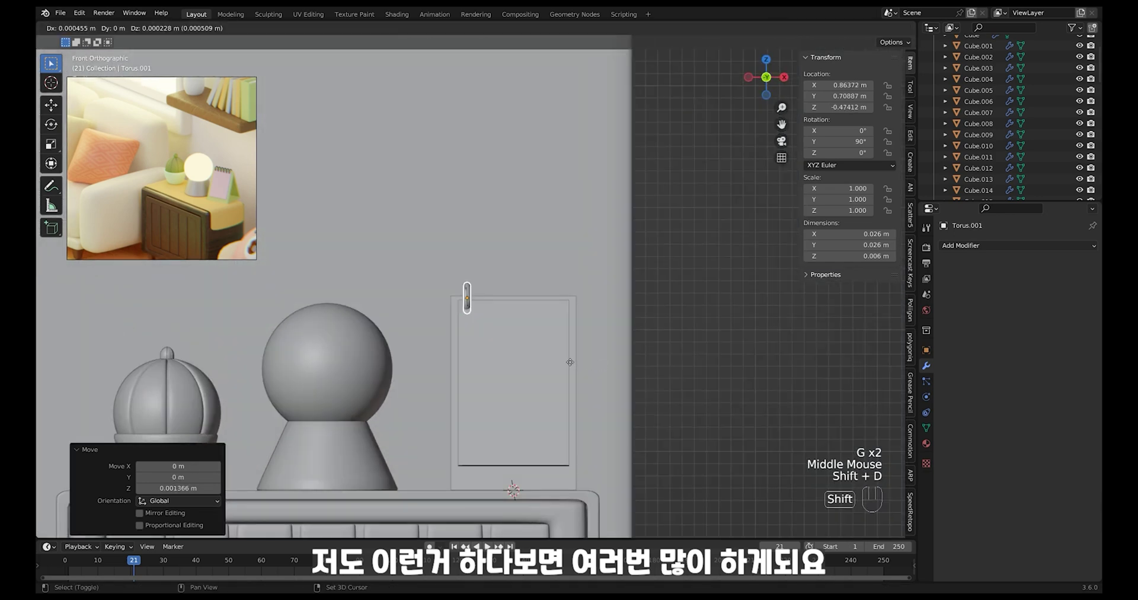
key("x")
left_click(585, 358)
key("x")
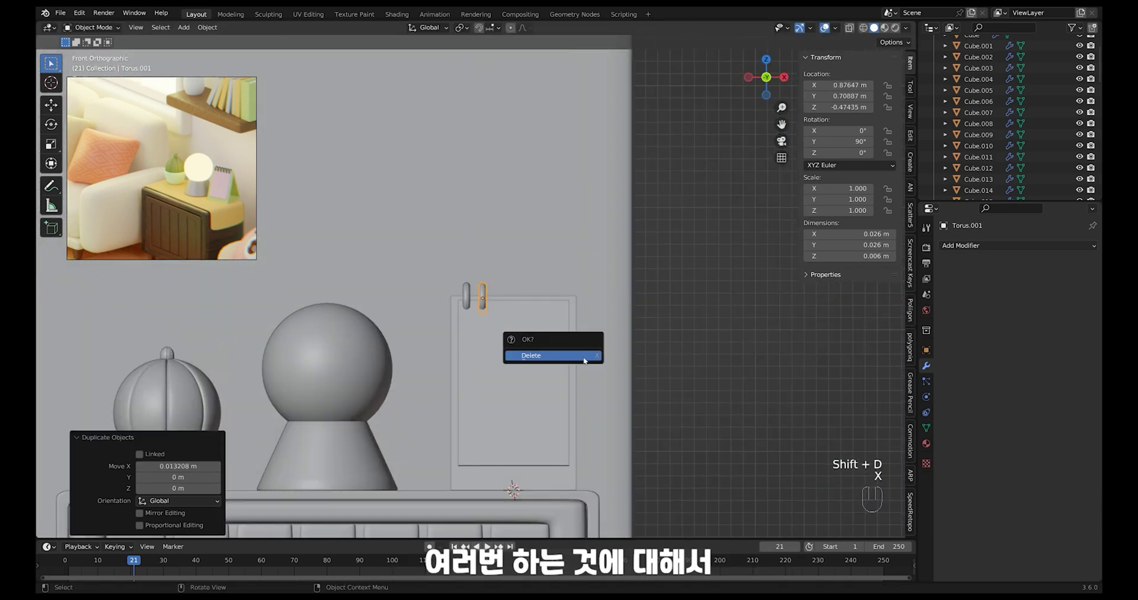
left_click(586, 354)
- Apply smooth shading to the binding ring at the calendar's top edge
middle_click_drag(585, 354, 581, 332, "ctrl")
left_click(465, 291)
right_click(456, 294)
left_click(457, 294)
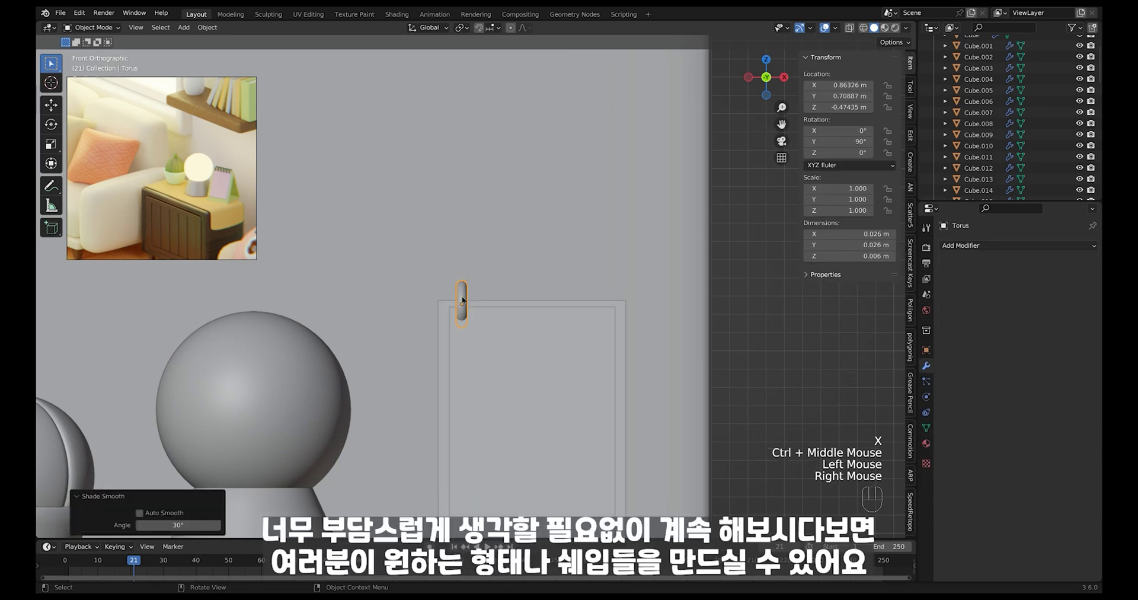
- Duplicate the smooth ring twice along X at a spacing of about 0.012 m
key("shift+d")
left_click(499, 306)
key("shift+d")
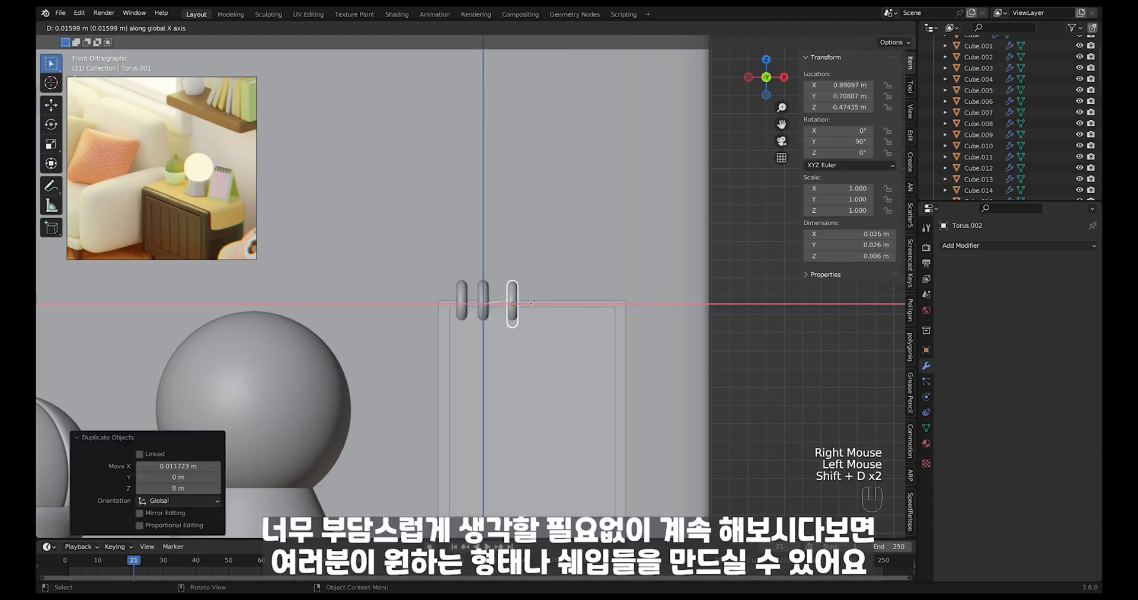
left_click(519, 308)
- Duplicate three rings and the last two rings along X to complete a row of eight across the calendar's top
left_click(482, 294)
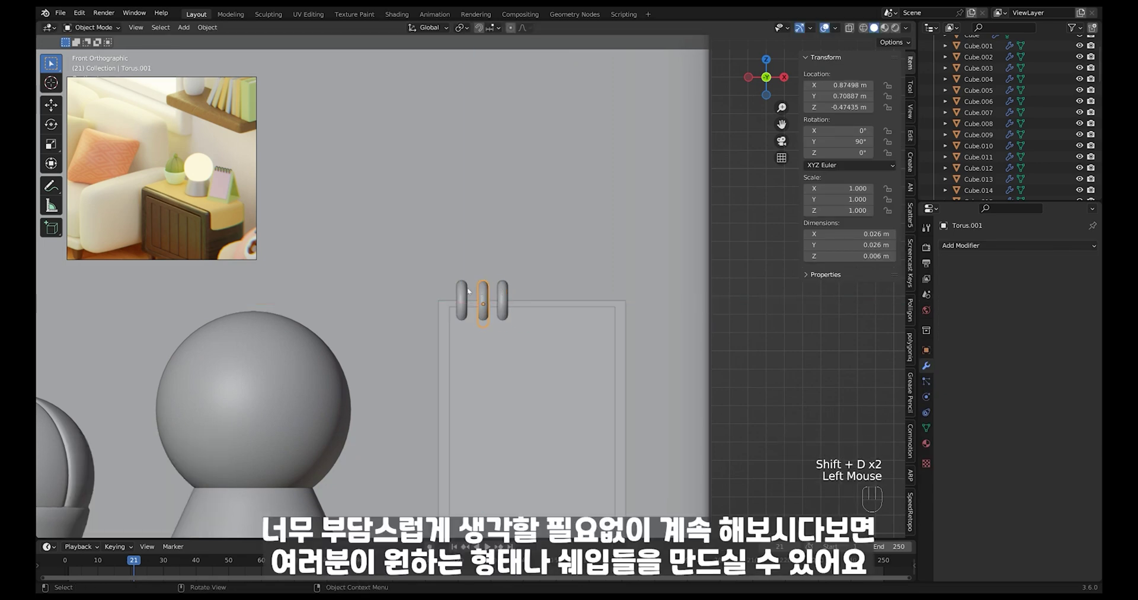
key("shift+d")
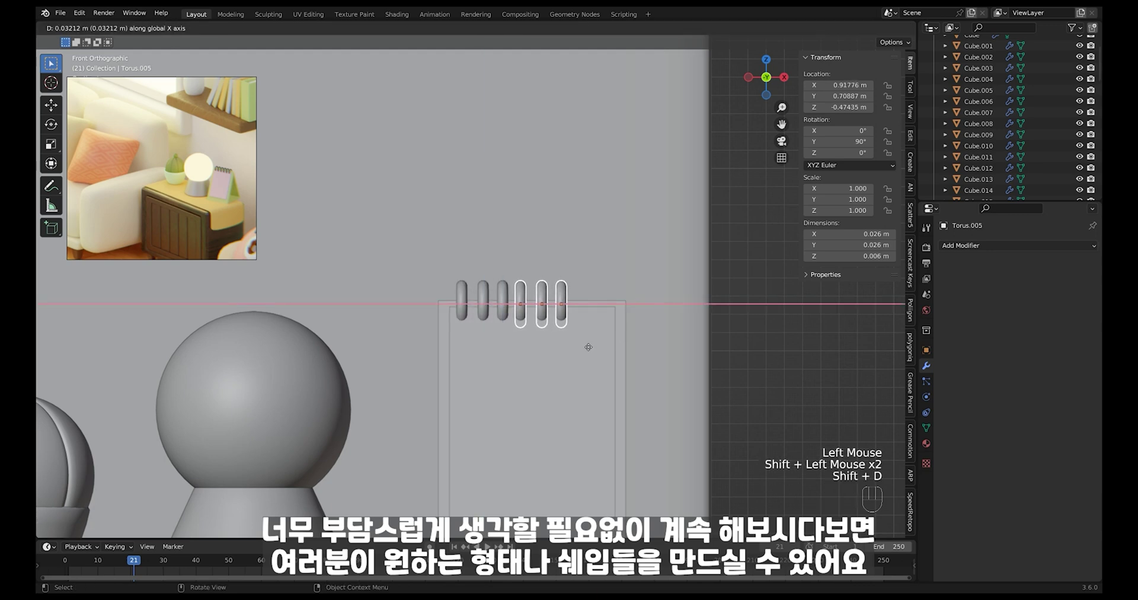
left_click(594, 351)
left_click(543, 296)
left_click(562, 296, "shift")
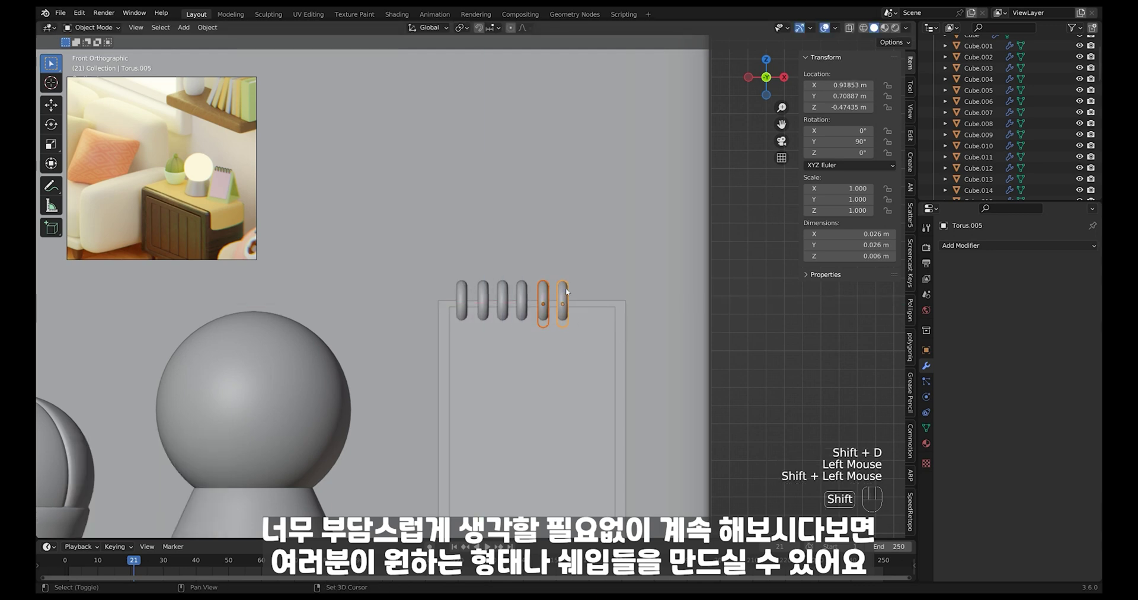
key("shift+d")
left_click(624, 313)
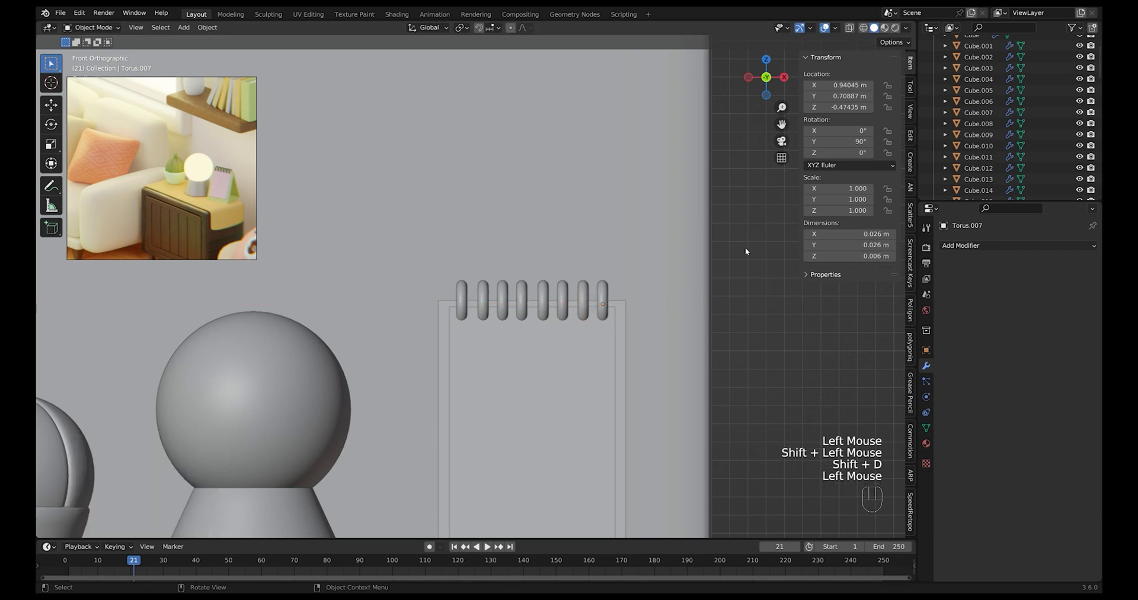
- Select the whole calendar with its rings, scale it to about 0.875 and lower it about 0.02 m along Z
middle_click_drag(745, 247, 628, 403, "ctrl")
middle_click_drag(628, 402, 613, 419, "ctrl")
left_click(612, 227)
left_click_drag(613, 227, 459, 385)
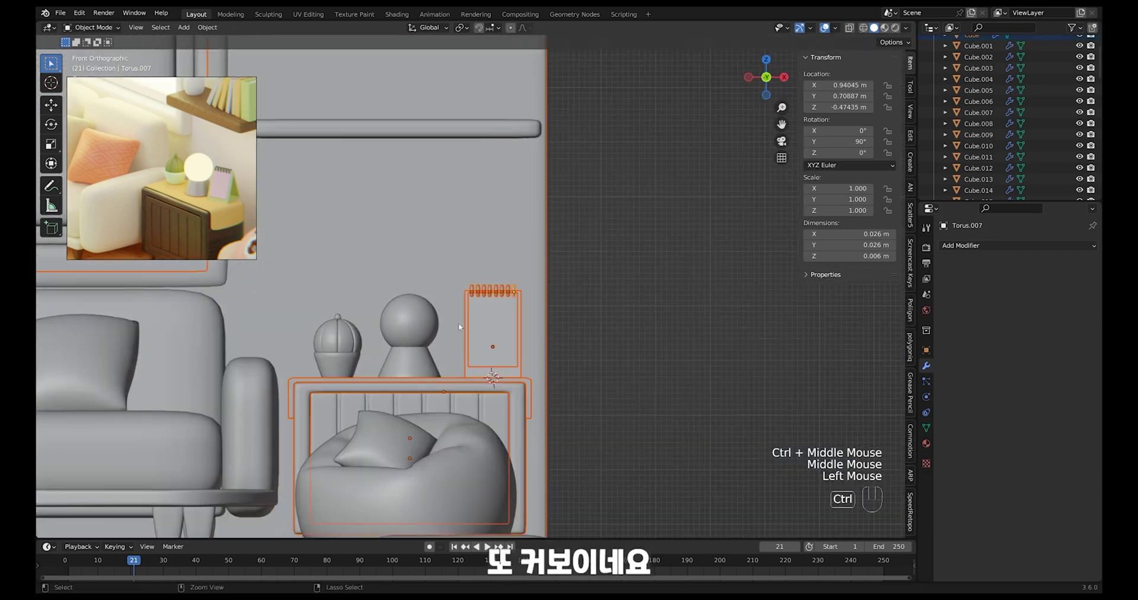
left_click_drag(457, 322, 451, 336, "ctrl")
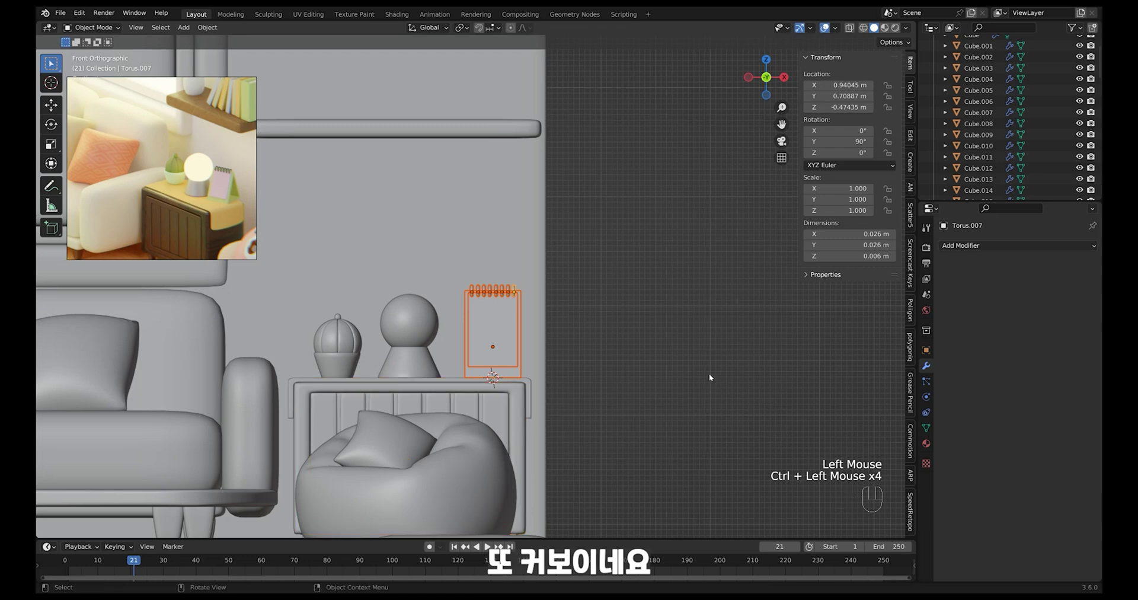
key("s")
left_click(678, 373)
key("g")
key("z")
left_click(677, 384)
- Shift the calendar slightly along negative X, scale it by 0.964 and adjust its height to rest on the cabinet
key("g")
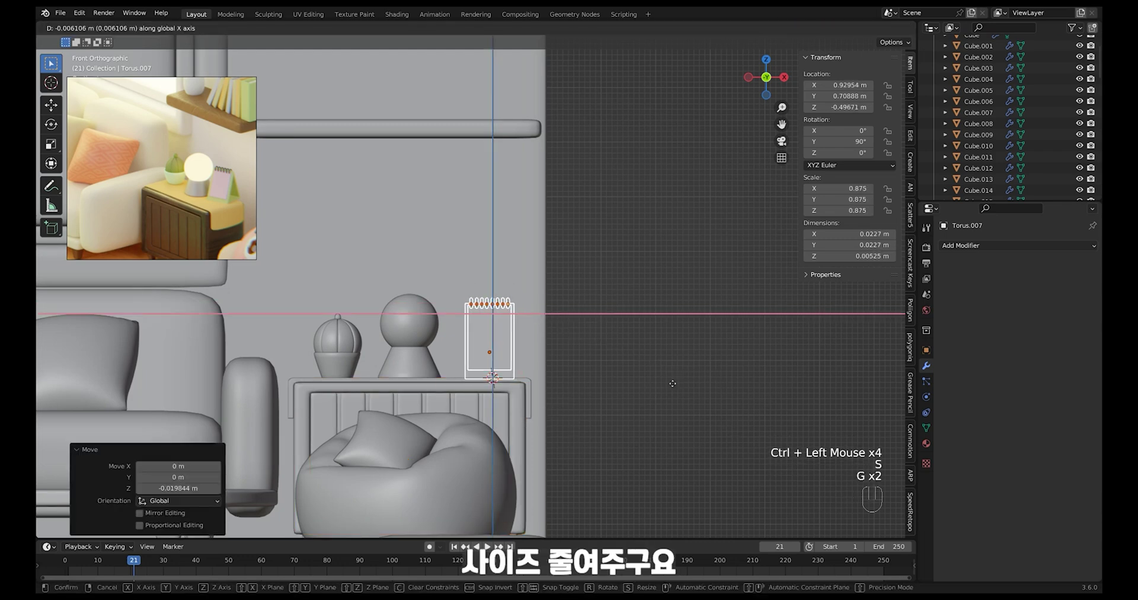
left_click(676, 383)
key("g")
left_click(667, 381)
key("s")
key("g")
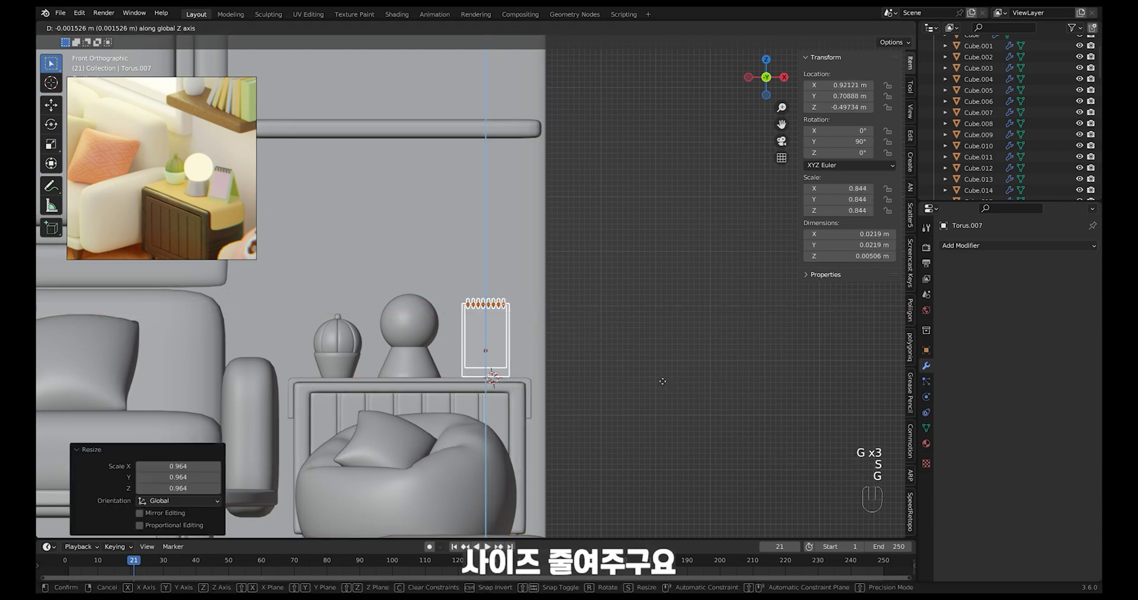
left_click(663, 381)
- Rotate the whole calendar with its rings 26.5° about Z and reposition it on the cabinet top
middle_click_drag(664, 381, 529, 273, "ctrl")
left_click_drag(526, 265, 459, 365)
left_click_drag(434, 262, 451, 365, "ctrl")
left_click_drag(476, 230, 536, 232, "ctrl")
middle_click_drag(570, 401, 601, 386)
key("r")
left_click(609, 329)
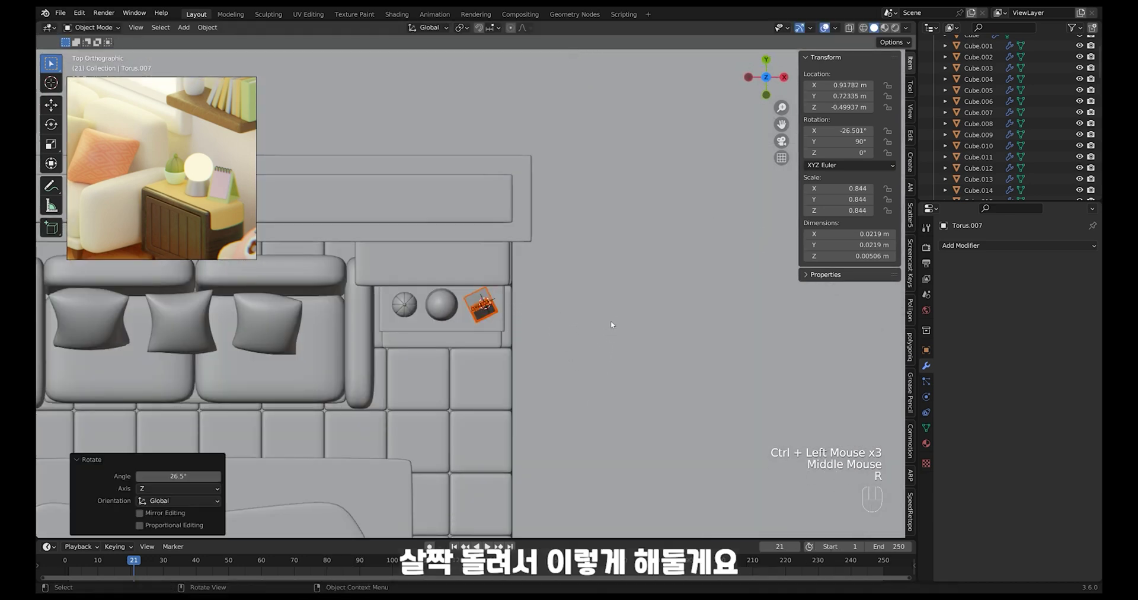
key("g")
left_click(604, 318)
middle_click_drag(604, 317, 578, 359, "ctrl")
left_click(575, 396)
mouse_move(578, 359)
middle_mouse_down("ctrl")
mouse_move(591, 373)
mouse_move(591, 411)
mouse_move(584, 356)
middle_mouse_up("ctrl")
mouse_move(583, 356)
middle_mouse_down("ctrl")
mouse_move(594, 307)
mouse_move(598, 333)
mouse_move(578, 335)
mouse_move(589, 335)
middle_mouse_up("ctrl")
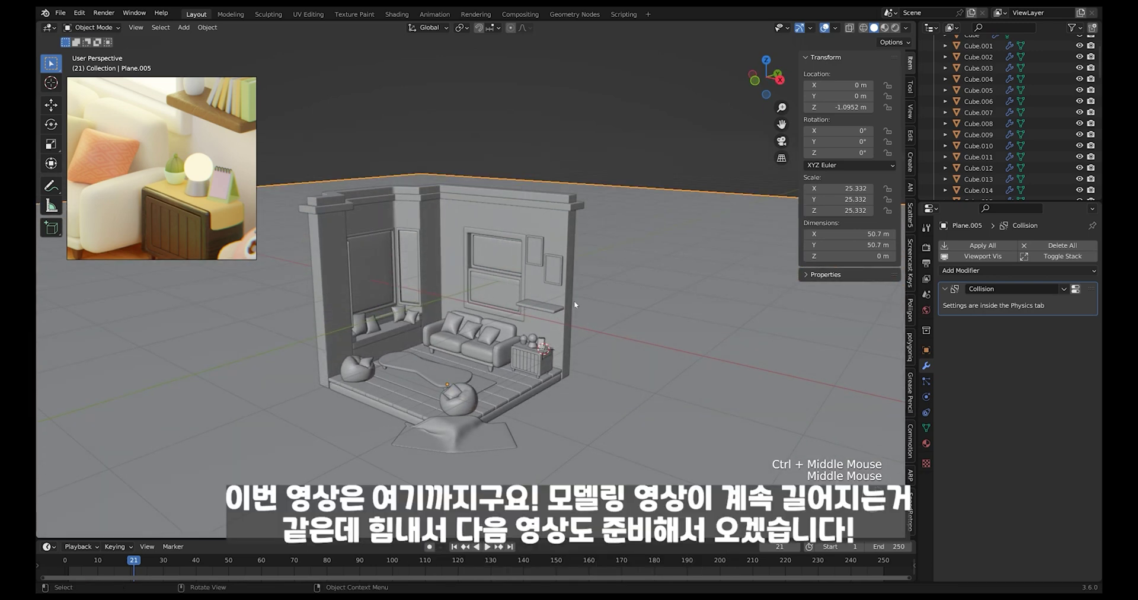